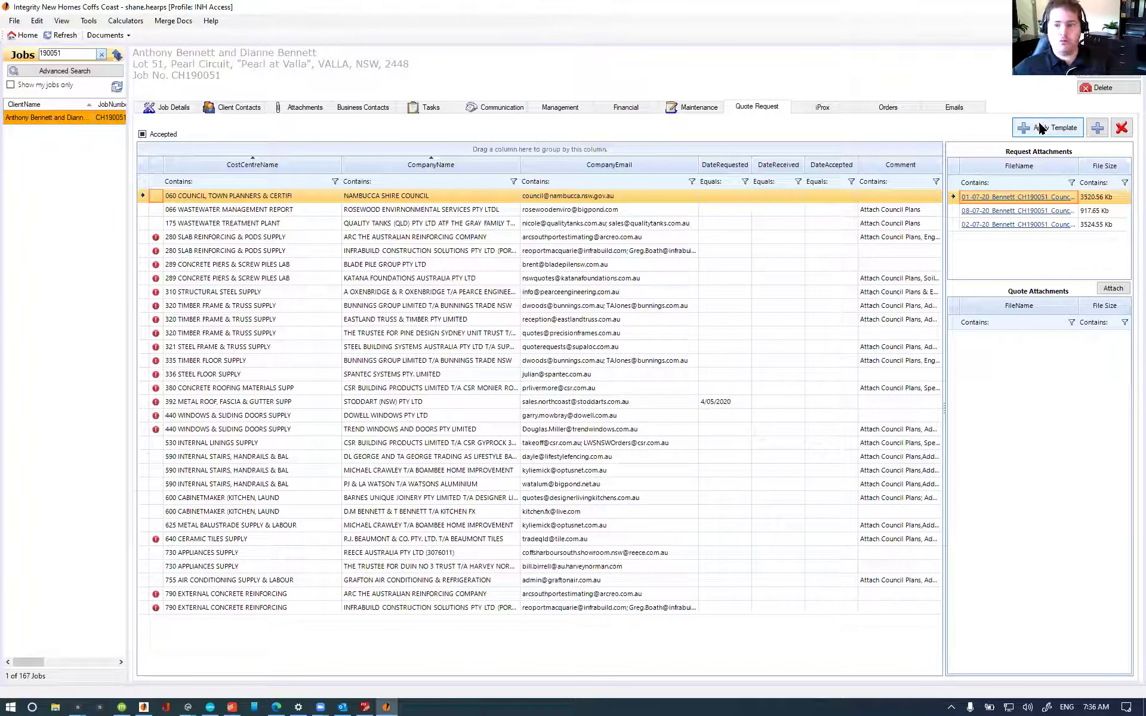
Step: Display the job's details and check the Consent Authority under Development Consent
{"action": "left_click", "coordinate": [169, 107]}
{"action": "left_click_drag", "start_coordinate": [512, 303], "coordinate": [452, 301]}
{"action": "left_click_drag", "start_coordinate": [572, 301], "coordinate": [437, 306]}
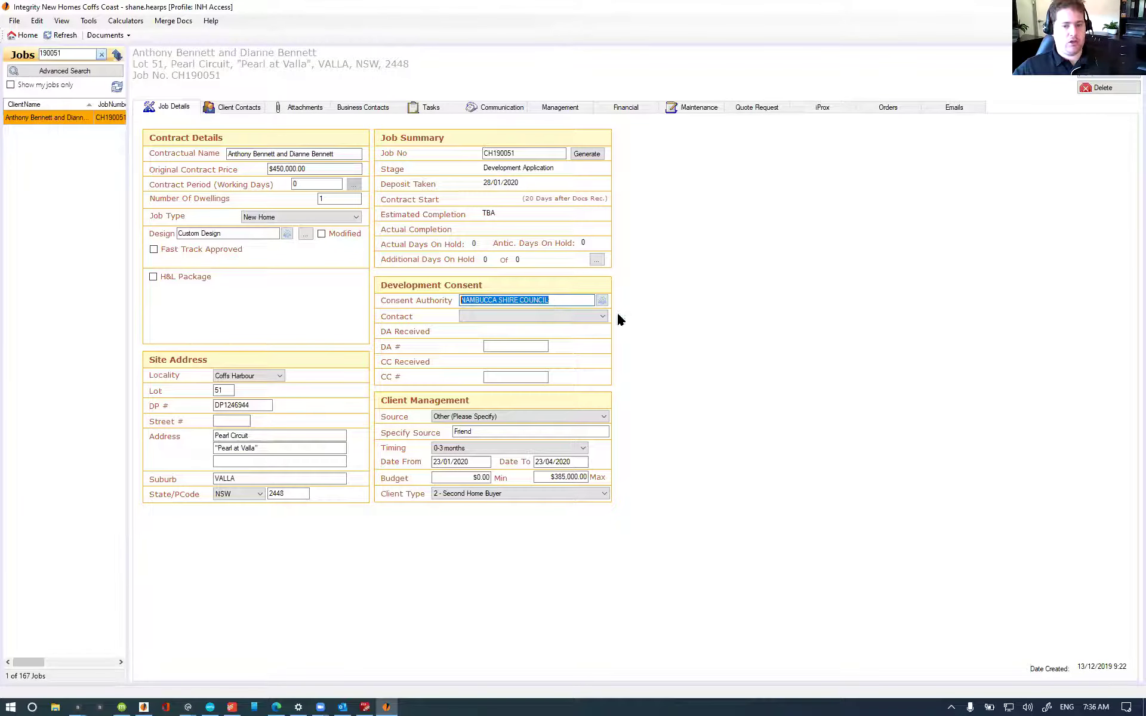
{"action": "left_click_drag", "start_coordinate": [557, 300], "coordinate": [460, 301]}
{"action": "left_click", "coordinate": [541, 300]}
{"action": "left_click", "coordinate": [591, 301]}
Step: Return to the main menu and open Business Contacts
{"action": "left_click", "coordinate": [106, 36]}
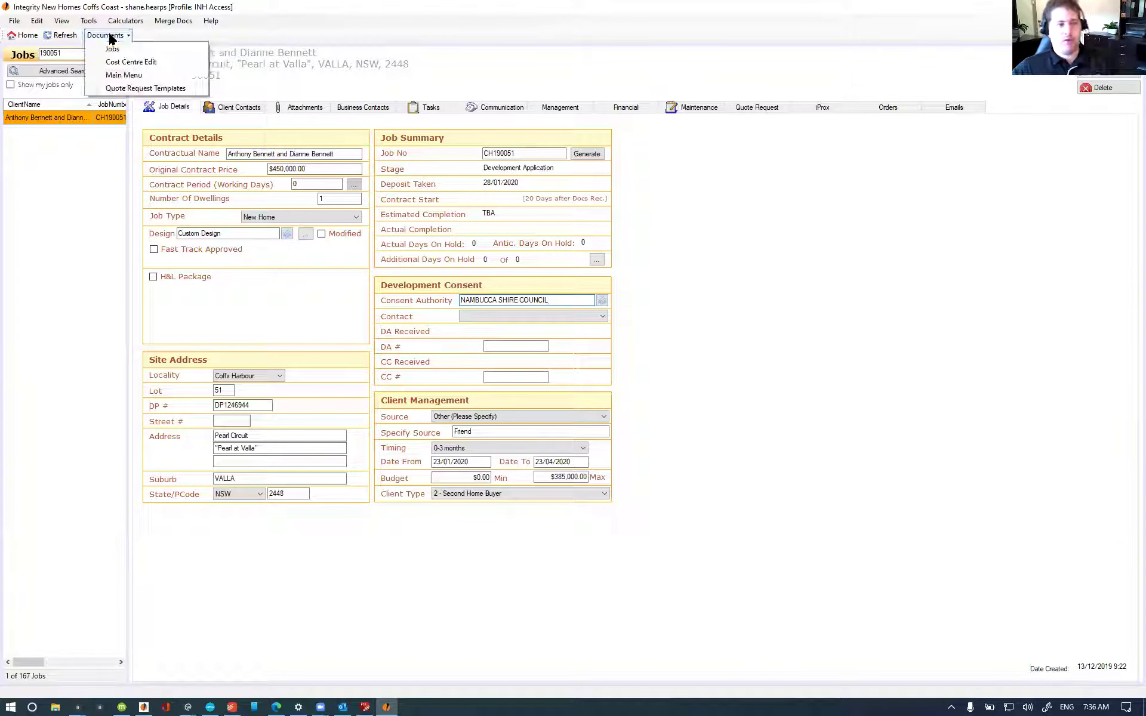
{"action": "left_click", "coordinate": [111, 76]}
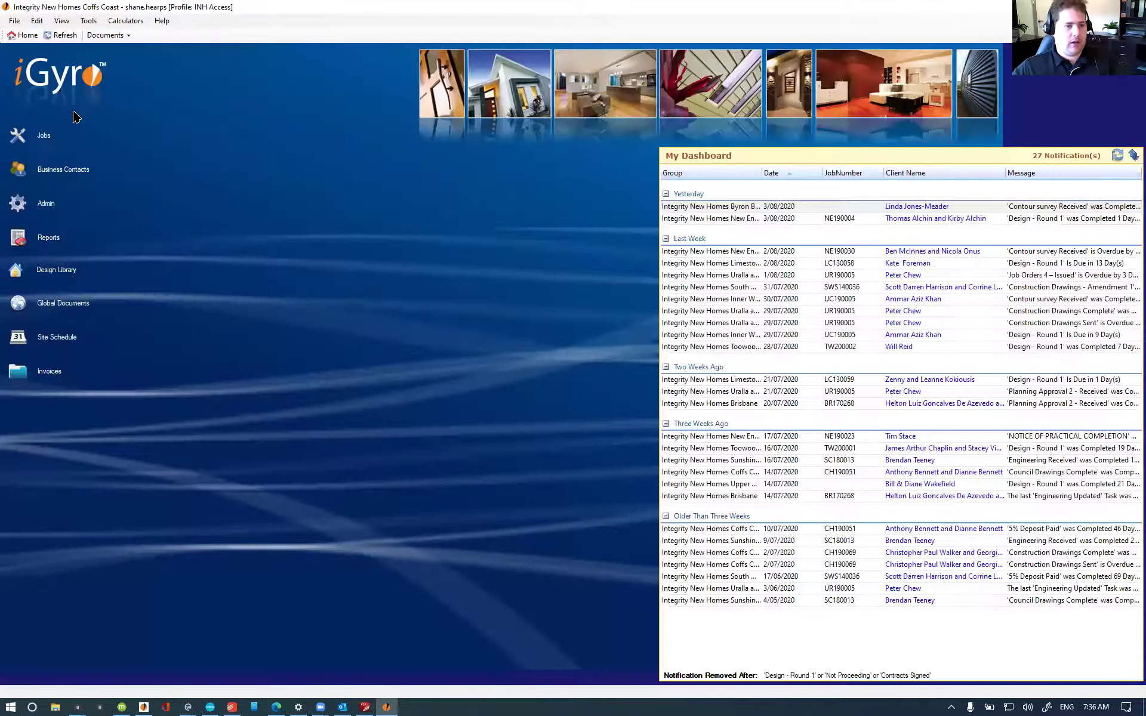
{"action": "left_click", "coordinate": [58, 172]}
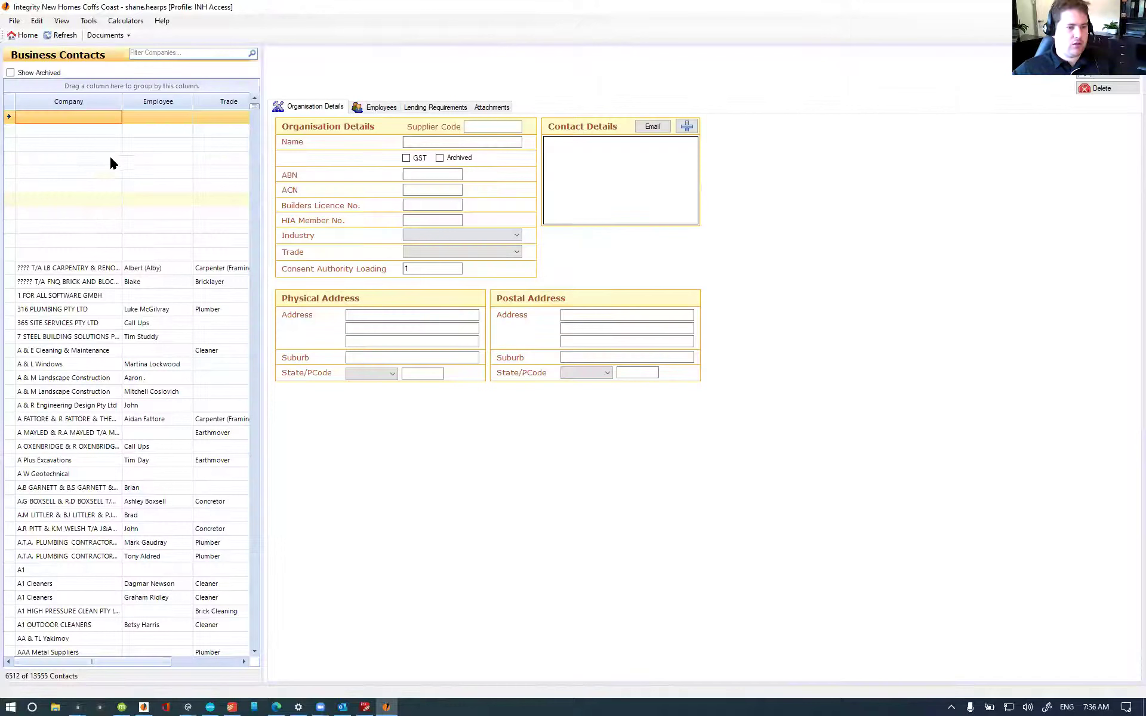
Step: Add the Group column before Company in the contacts list and sort the list by Group
{"action": "right_click", "coordinate": [85, 98]}
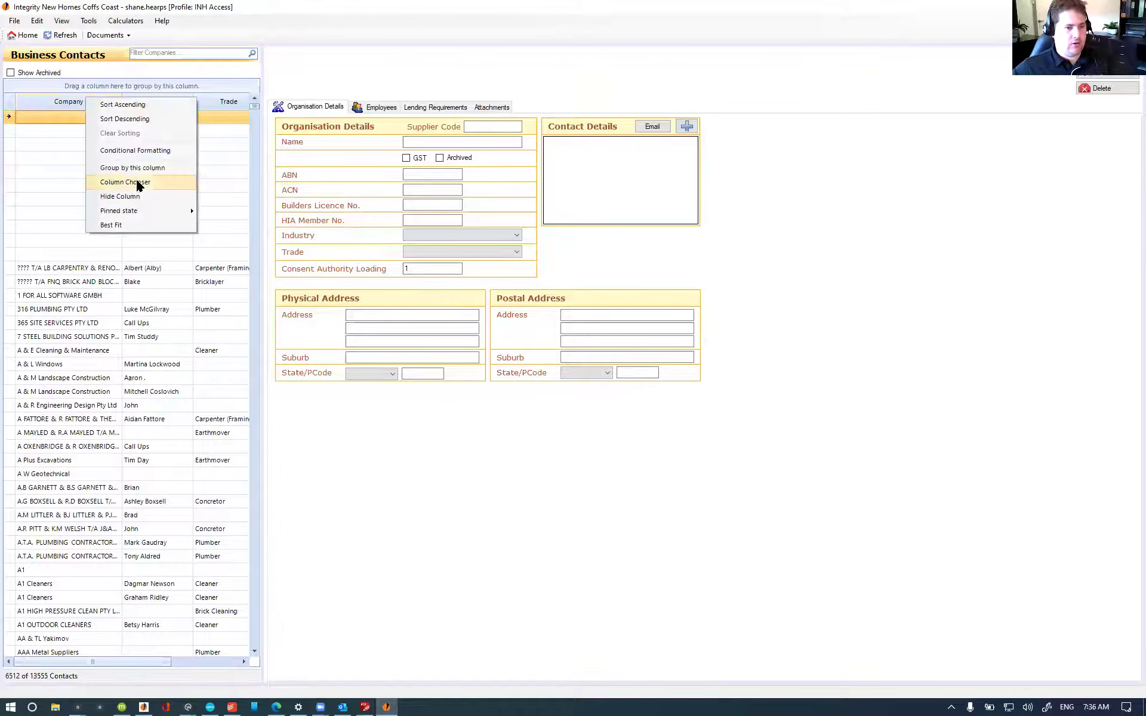
{"action": "left_click", "coordinate": [156, 182]}
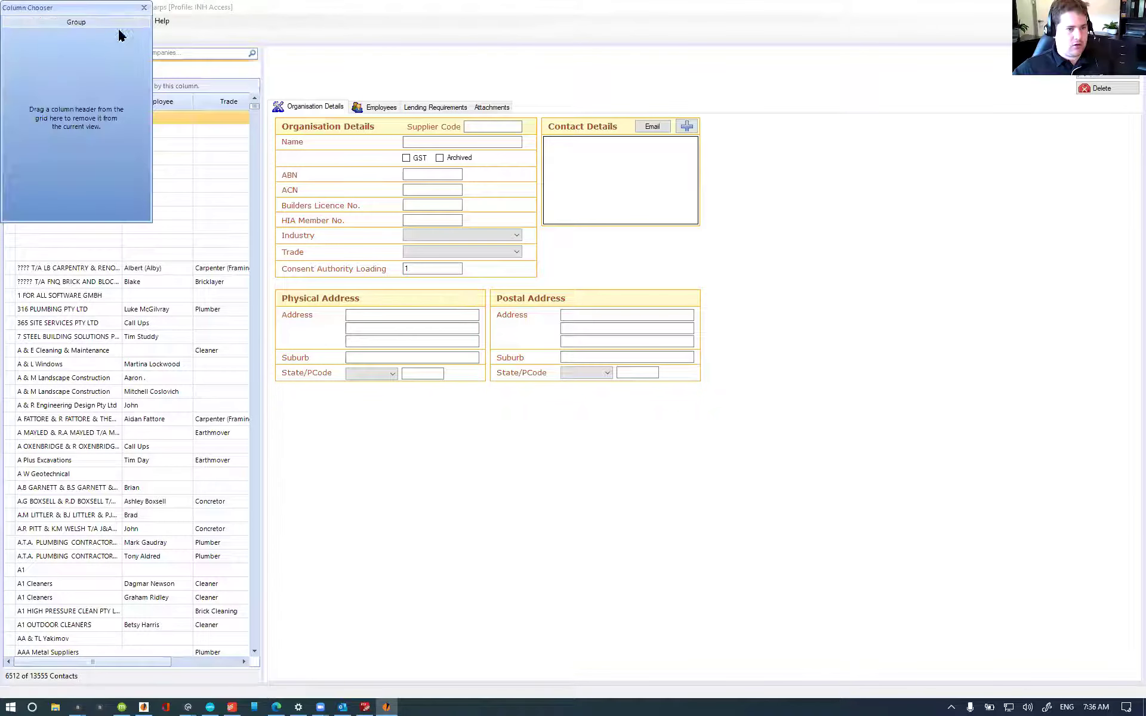
{"action": "left_click_drag", "start_coordinate": [238, 88], "coordinate": [135, 96]}
{"action": "left_click", "coordinate": [306, 73]}
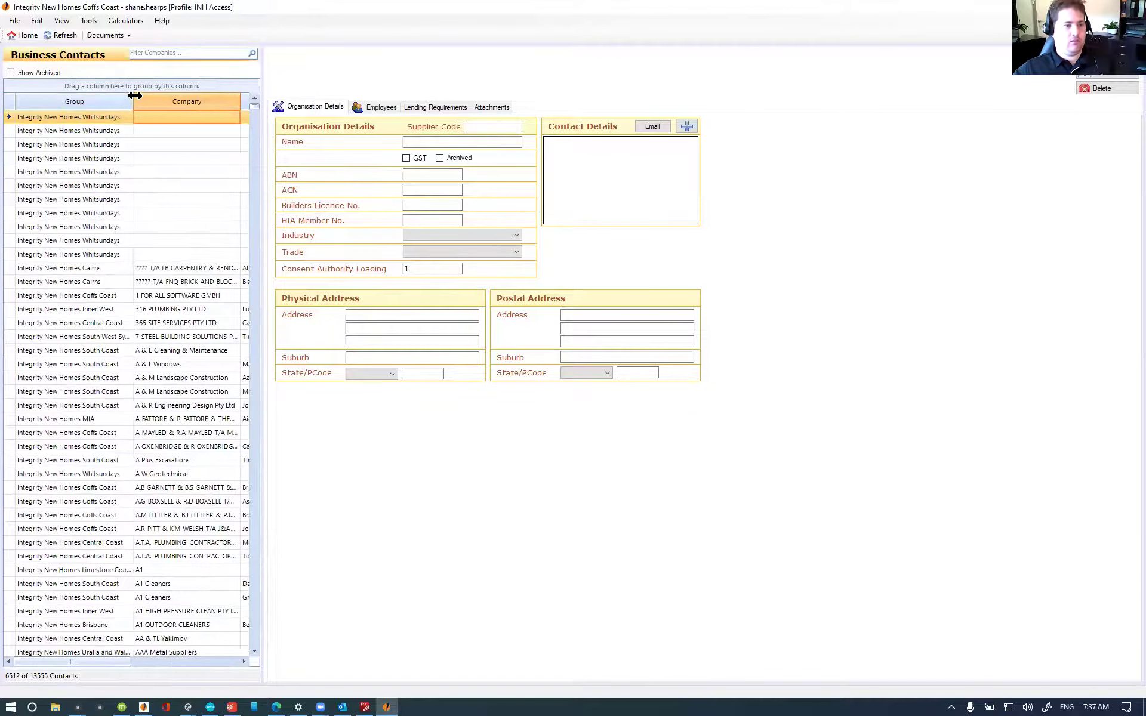
{"action": "left_click", "coordinate": [92, 101]}
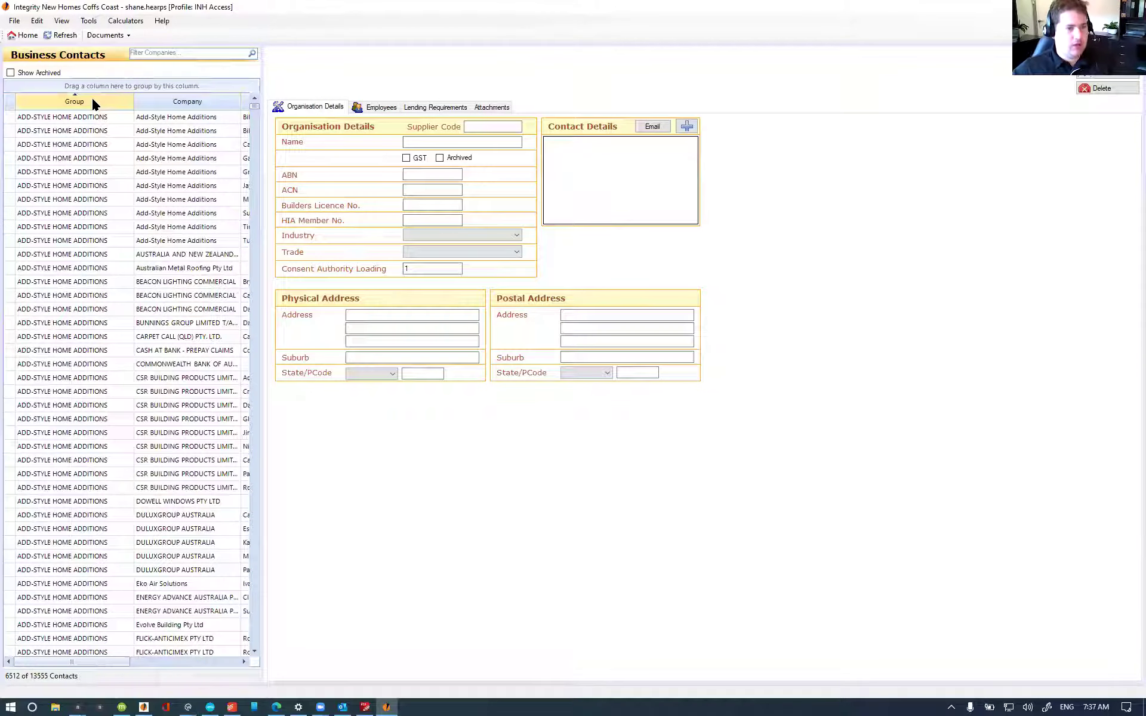
Step: Filter the business contacts for "nambucca shire"
{"action": "left_click", "coordinate": [169, 52]}
{"action": "type", "text": "nam"}
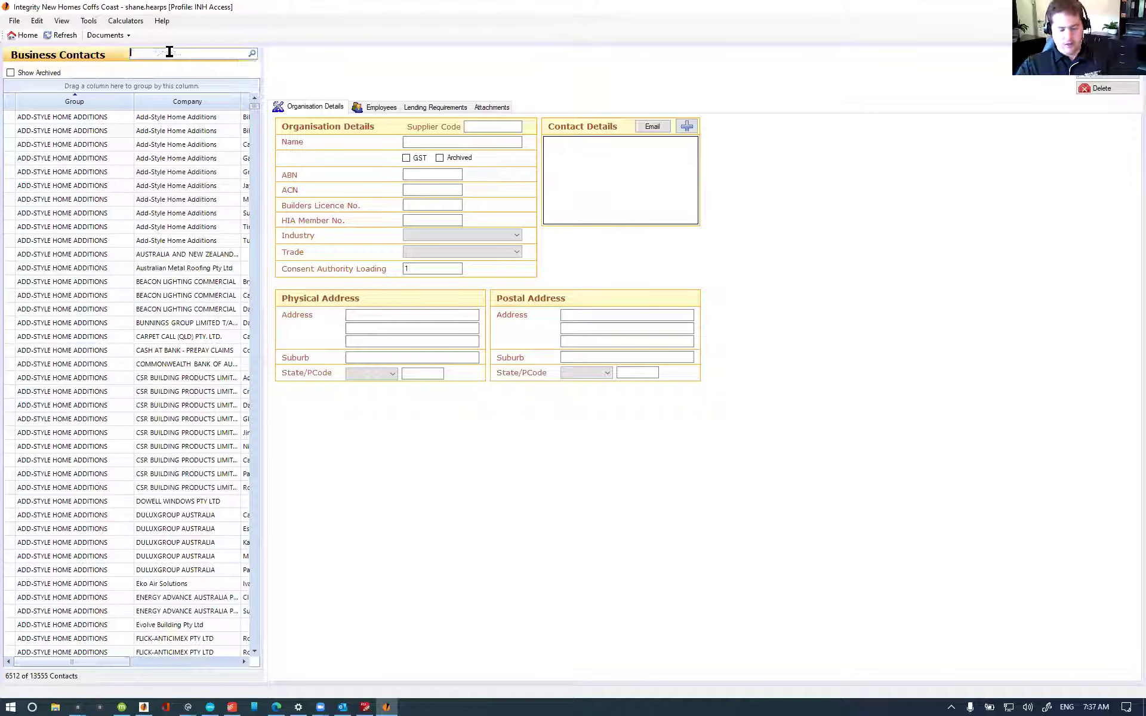
{"action": "type", "text": "bucc"}
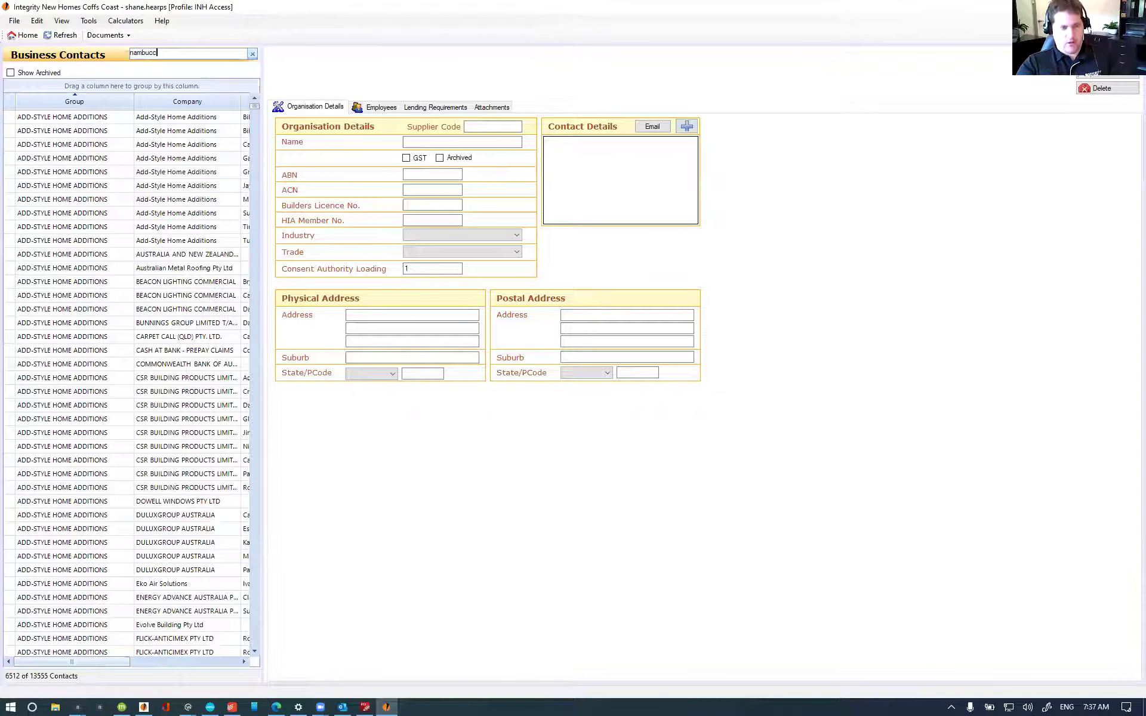
{"action": "type", "text": "a shire"}
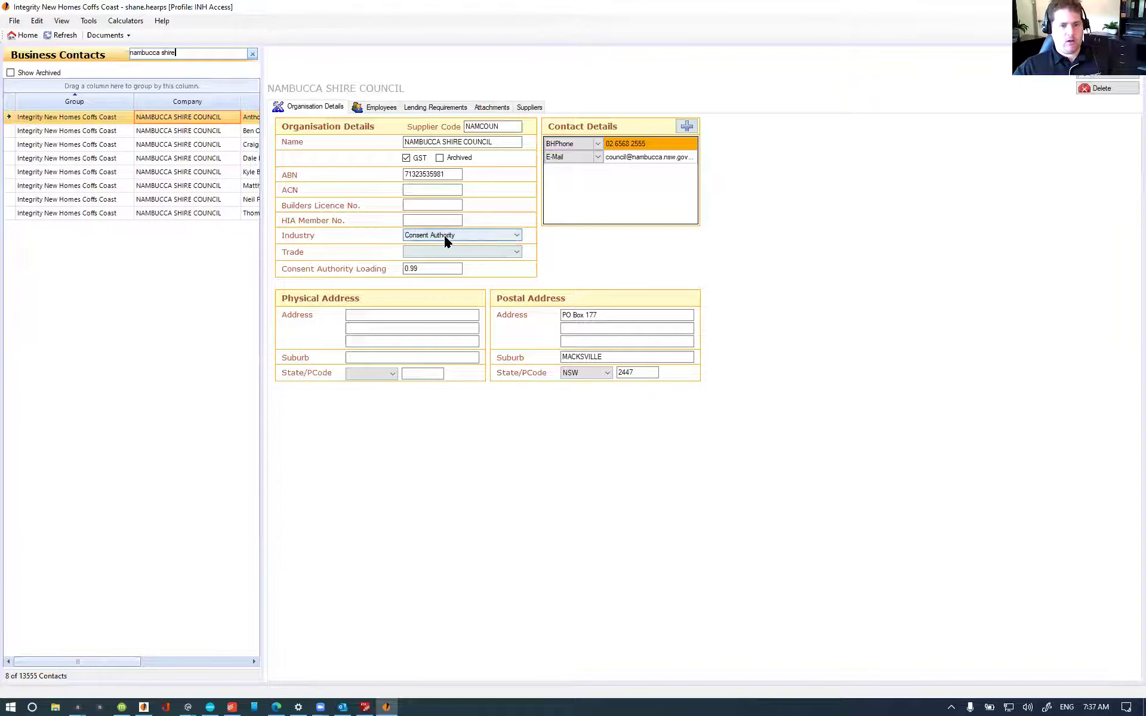
Step: Check the Industry options for Nambucca Shire Council and display the council's suppliers list
{"action": "left_click", "coordinate": [464, 234]}
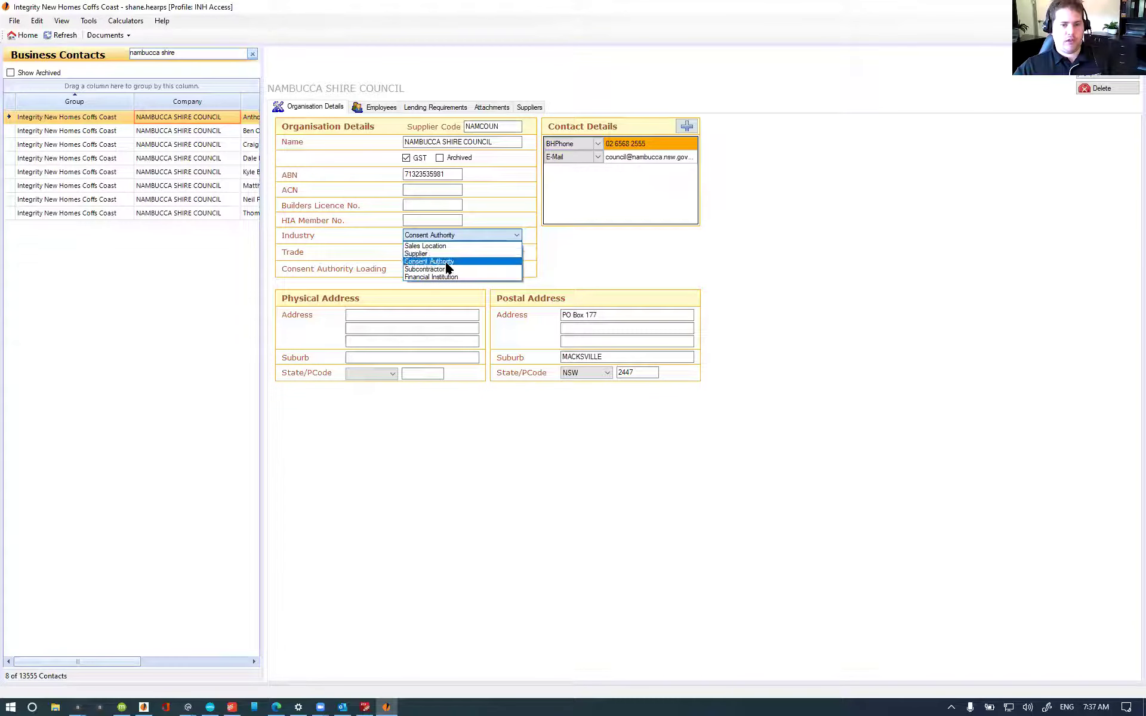
{"action": "left_click", "coordinate": [440, 185]}
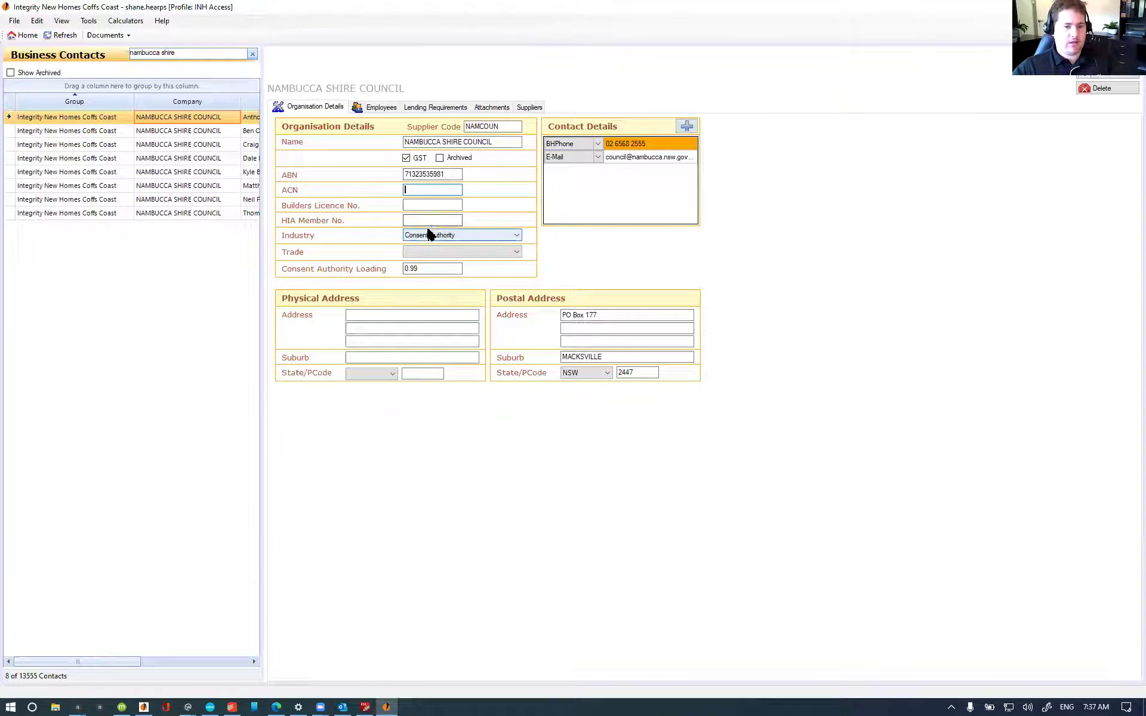
{"action": "left_click", "coordinate": [528, 108]}
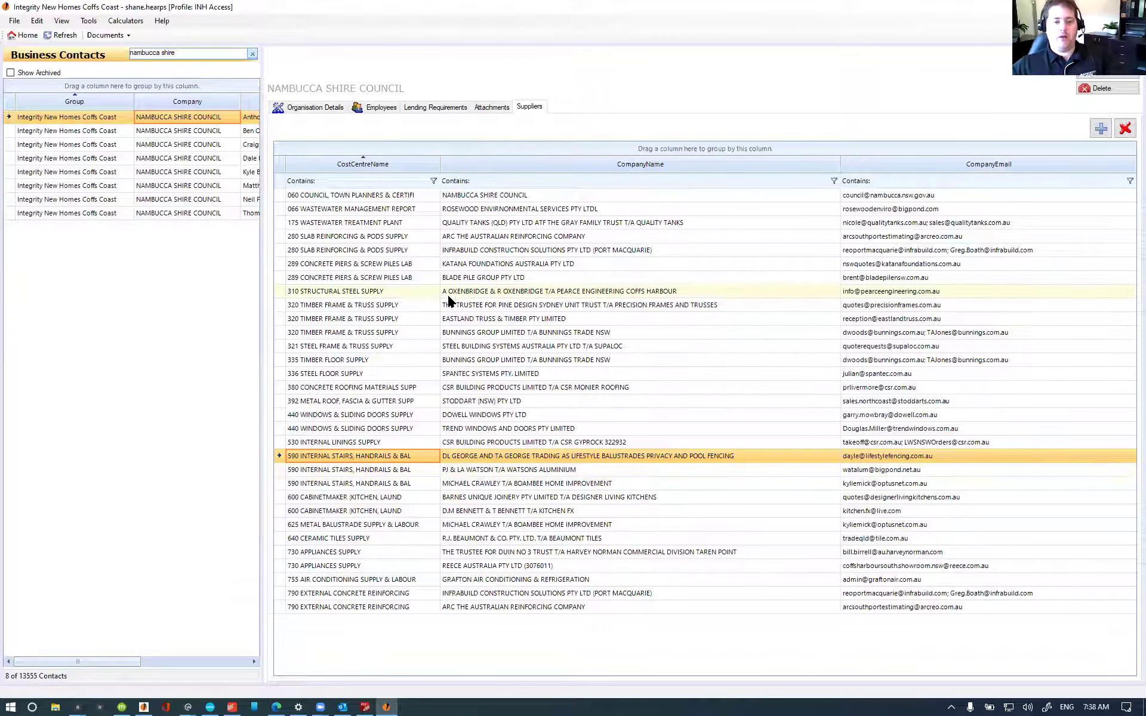
Step: Remove Precision Frames and Trusses and Eastland Truss & Timber from the council's 320 Timber Frame & Truss Supply suppliers
{"action": "left_click", "coordinate": [465, 302]}
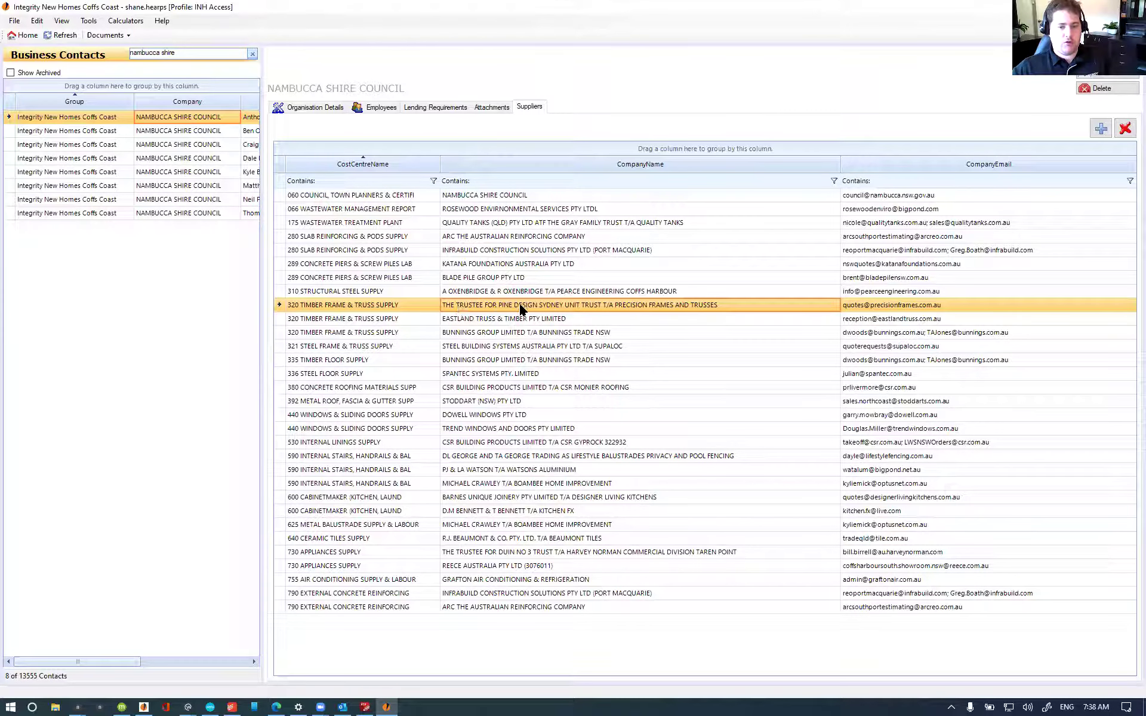
{"action": "left_click", "coordinate": [1123, 129]}
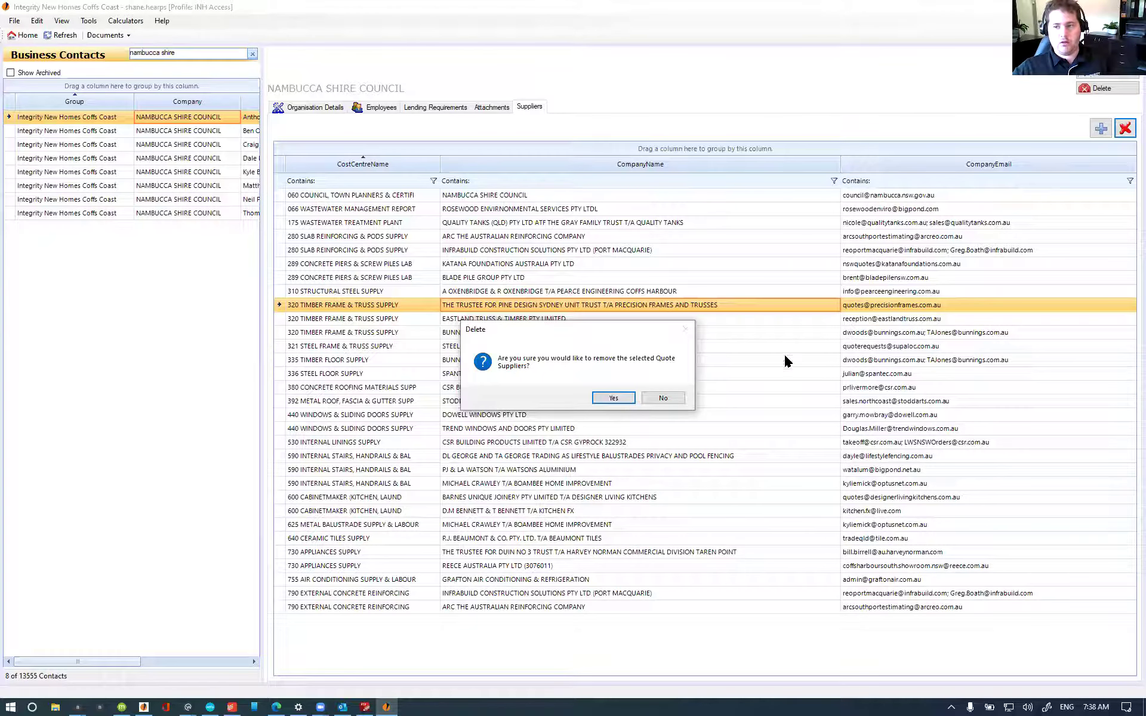
{"action": "left_click", "coordinate": [614, 399]}
{"action": "left_click", "coordinate": [486, 304]}
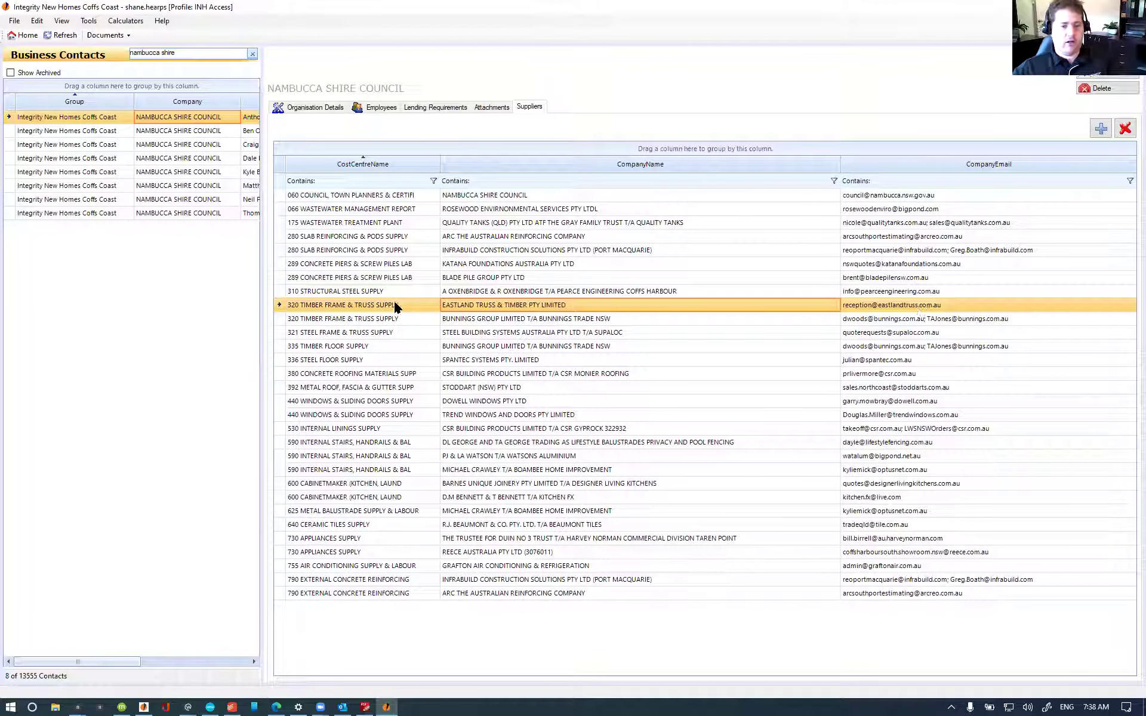
{"action": "left_click", "coordinate": [1125, 128]}
{"action": "left_click", "coordinate": [605, 396]}
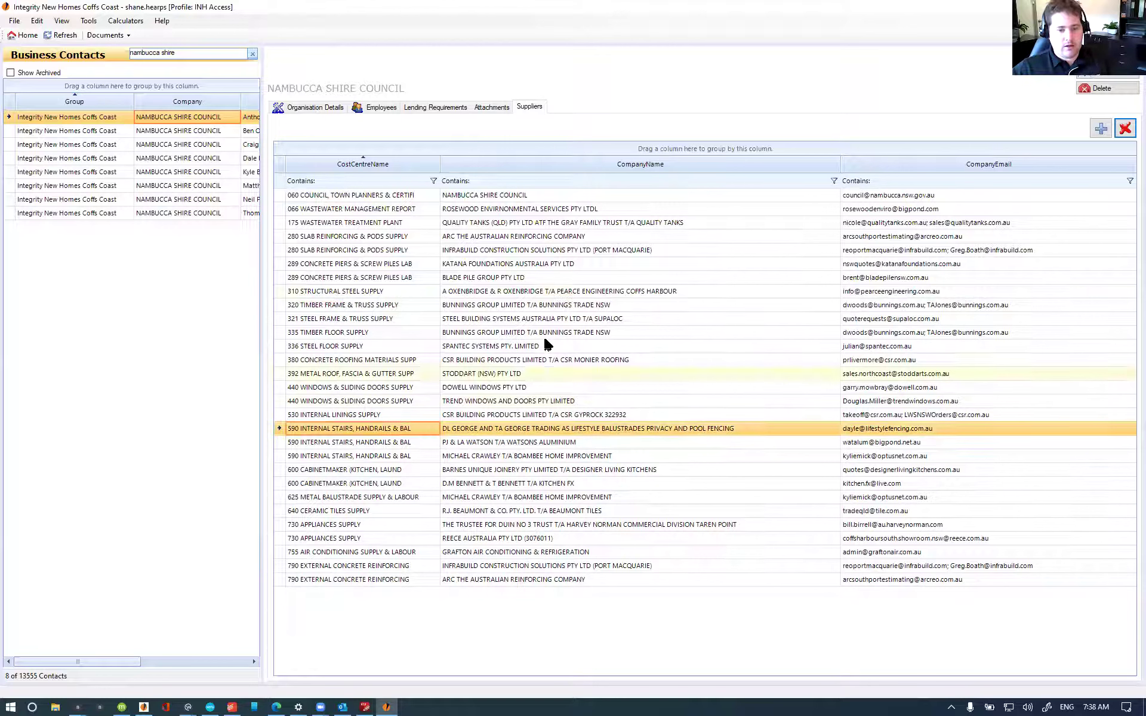
Step: Review the council's suppliers and their contact emails for cost centres 320 Timber Frame & Truss Supply through 530 Internal Linings Supply
{"action": "left_click", "coordinate": [364, 304]}
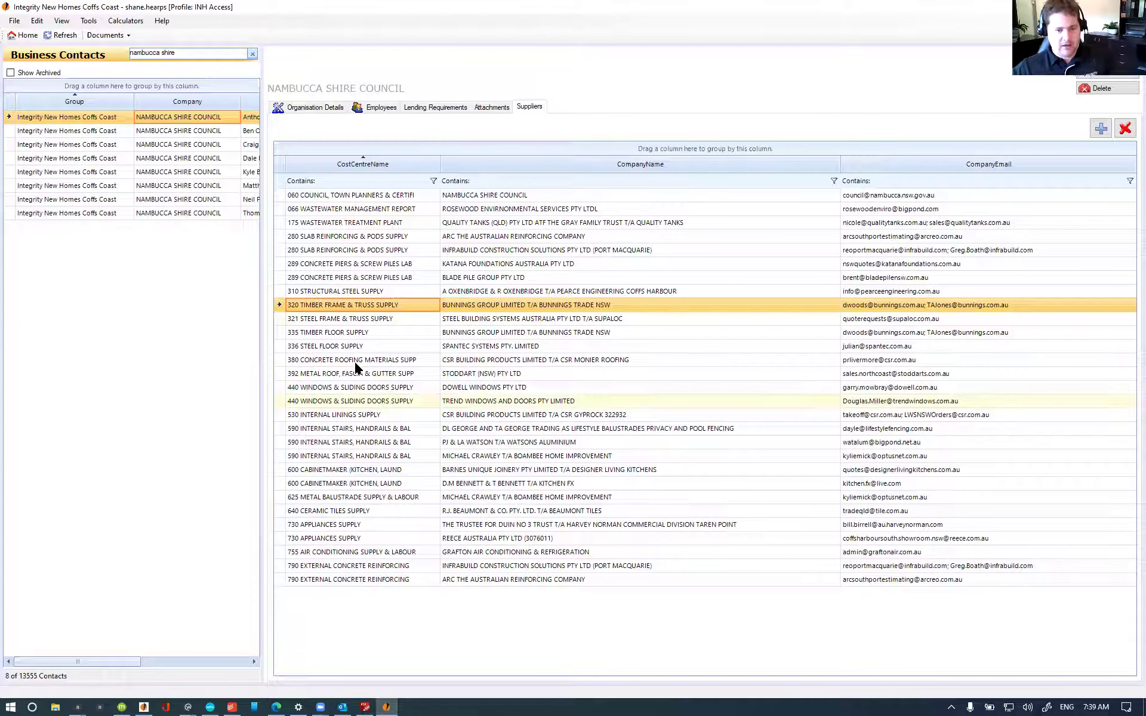
{"action": "left_click", "coordinate": [333, 331]}
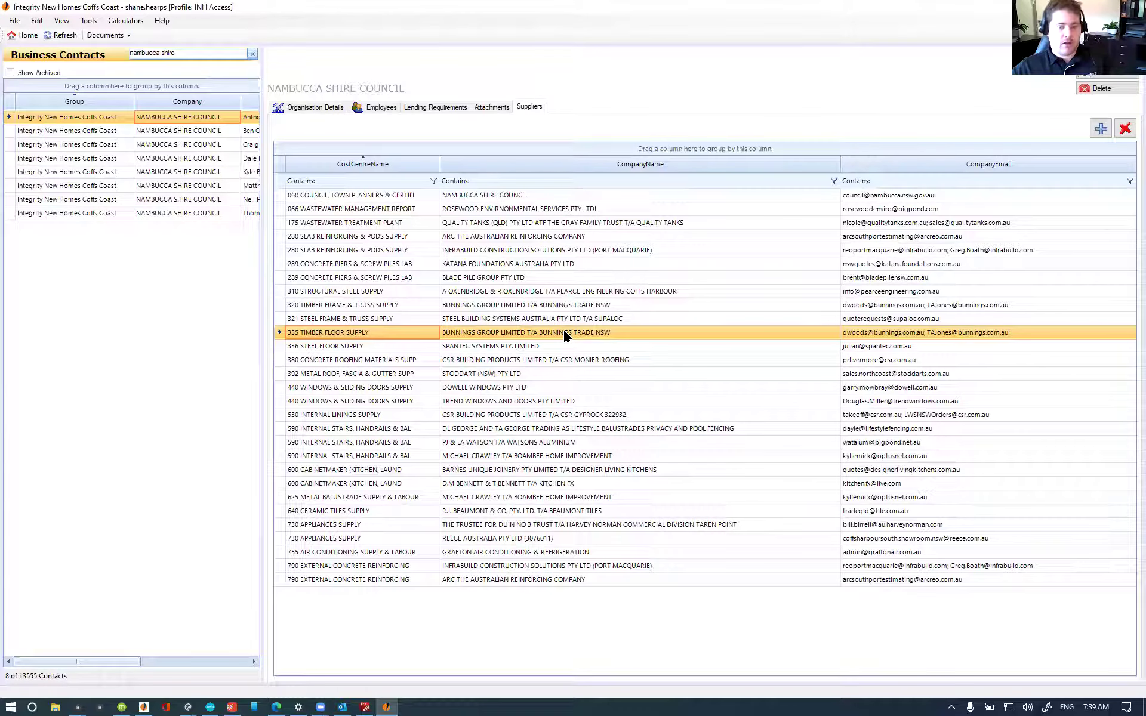
{"action": "left_click", "coordinate": [530, 347]}
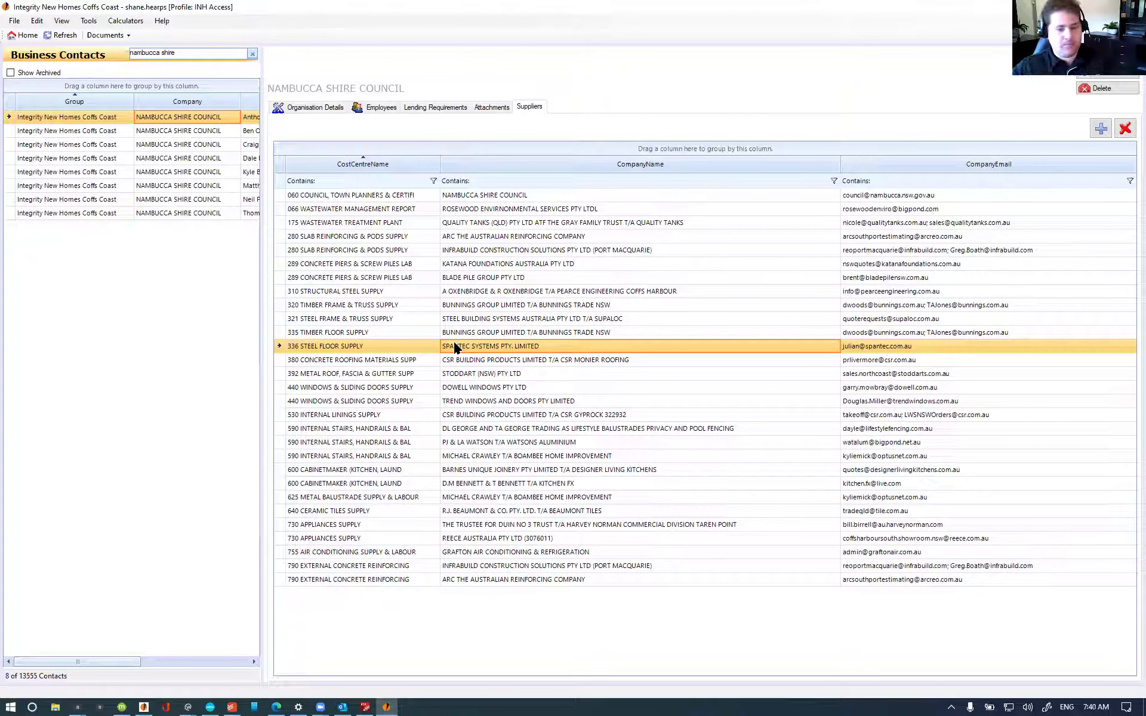
{"action": "left_click", "coordinate": [474, 361]}
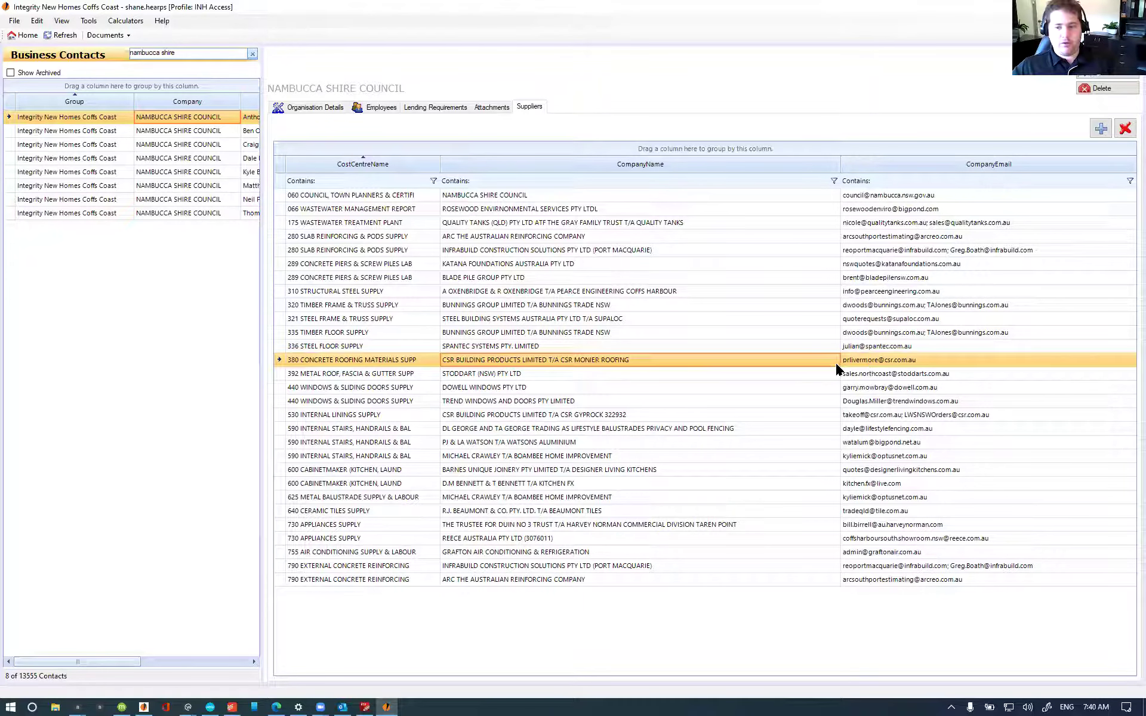
{"action": "left_click", "coordinate": [937, 374]}
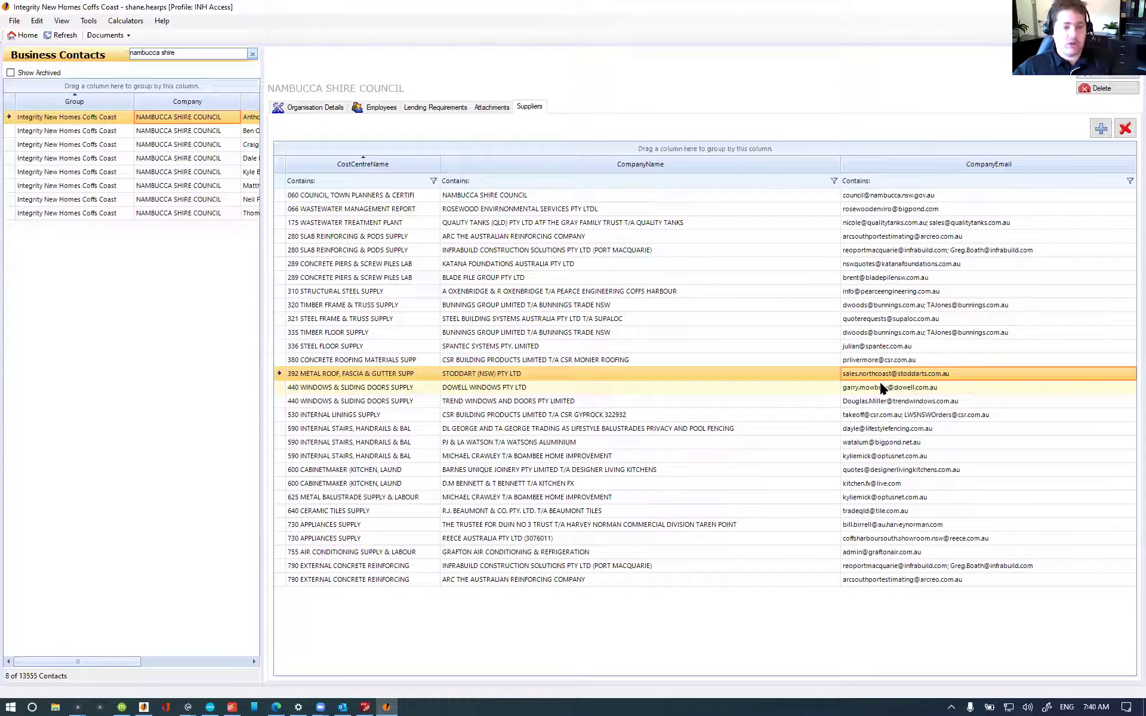
{"action": "left_click", "coordinate": [881, 383]}
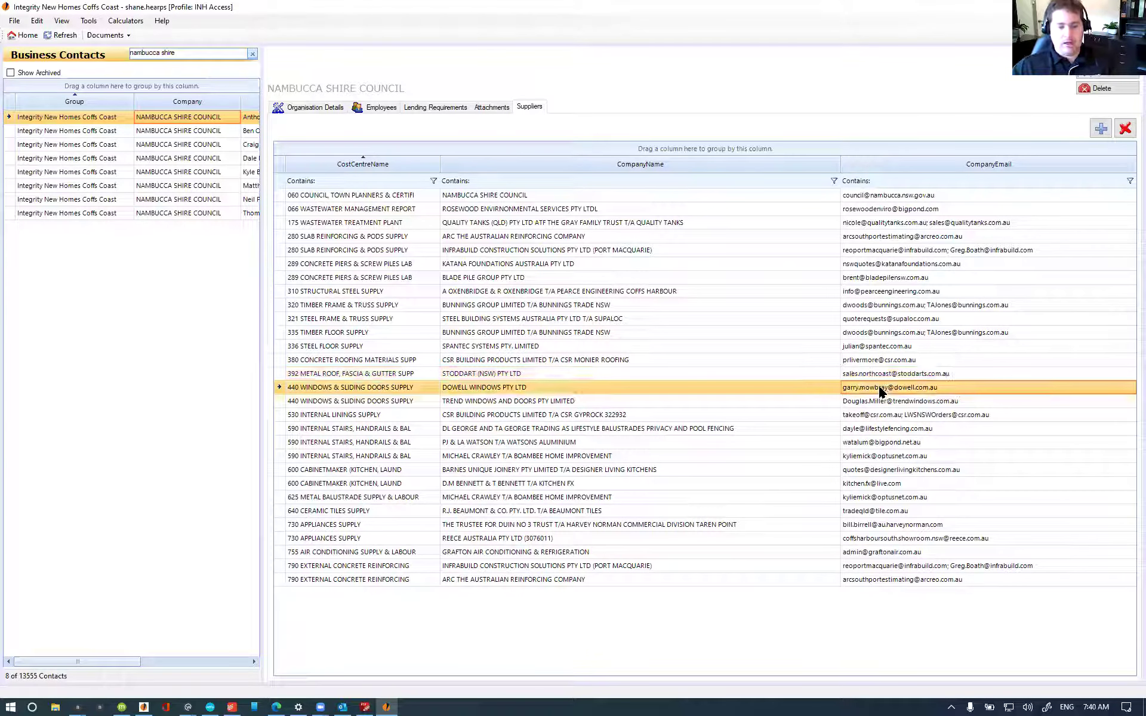
{"action": "left_click", "coordinate": [875, 406]}
{"action": "left_click", "coordinate": [893, 389]}
{"action": "left_click", "coordinate": [890, 403]}
{"action": "left_click", "coordinate": [917, 389]}
{"action": "left_click", "coordinate": [910, 404]}
{"action": "left_click", "coordinate": [913, 389]}
{"action": "left_click", "coordinate": [914, 403]}
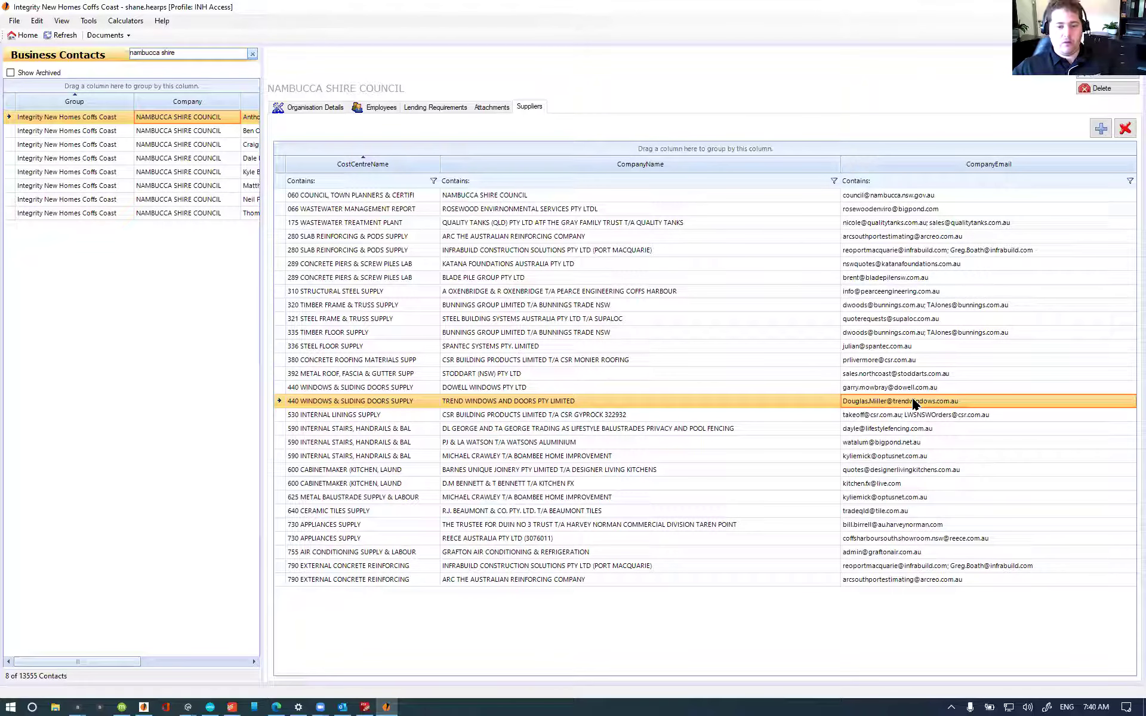
{"action": "left_click", "coordinate": [516, 415]}
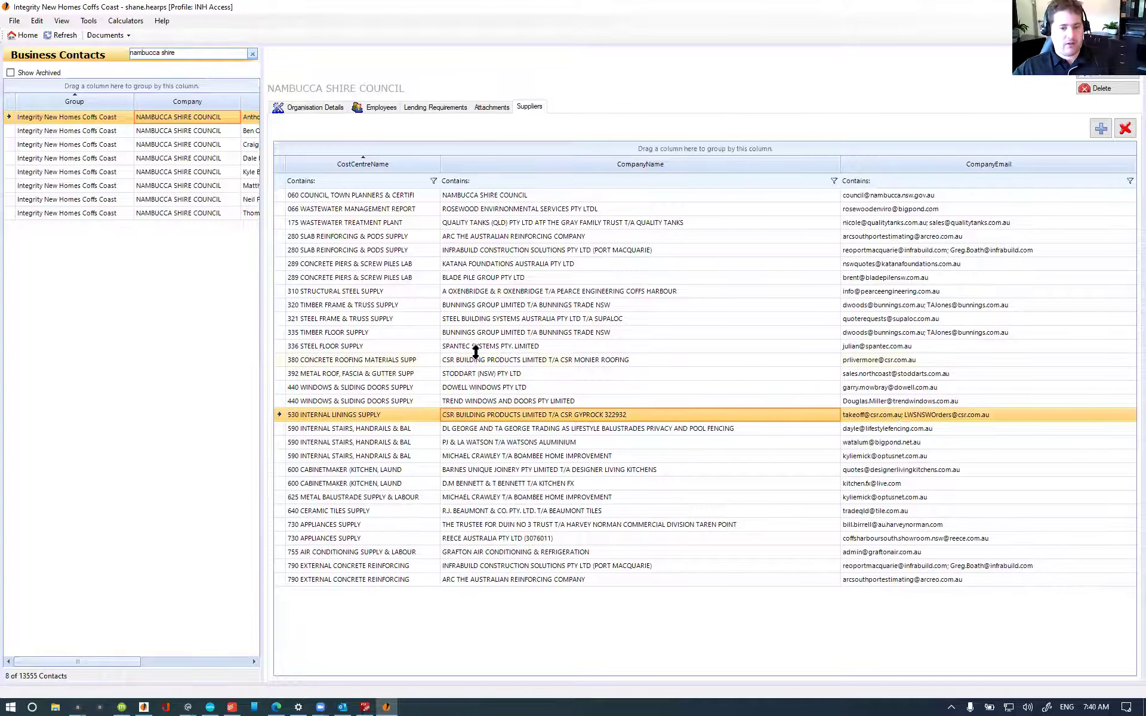
{"action": "double_click", "coordinate": [465, 415]}
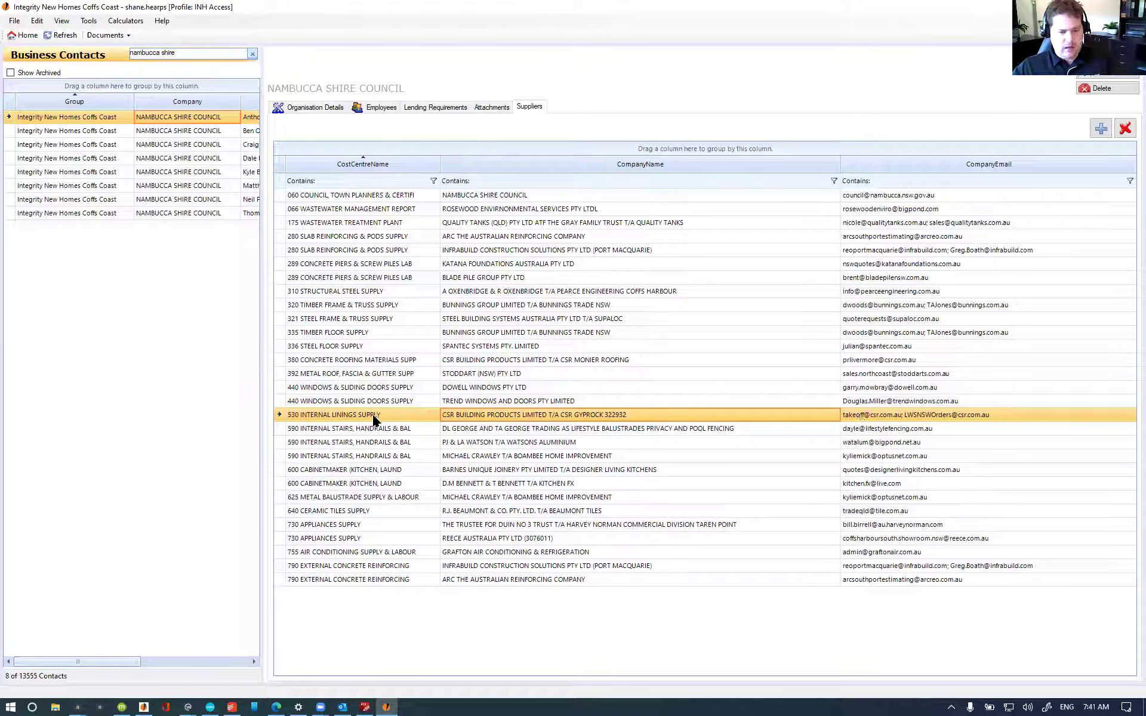
Step: Review the council's suppliers for cost centres 590 Internal Stairs, Handrails through 730 Appliances Supply
{"action": "left_click", "coordinate": [496, 425]}
{"action": "left_click", "coordinate": [495, 442]}
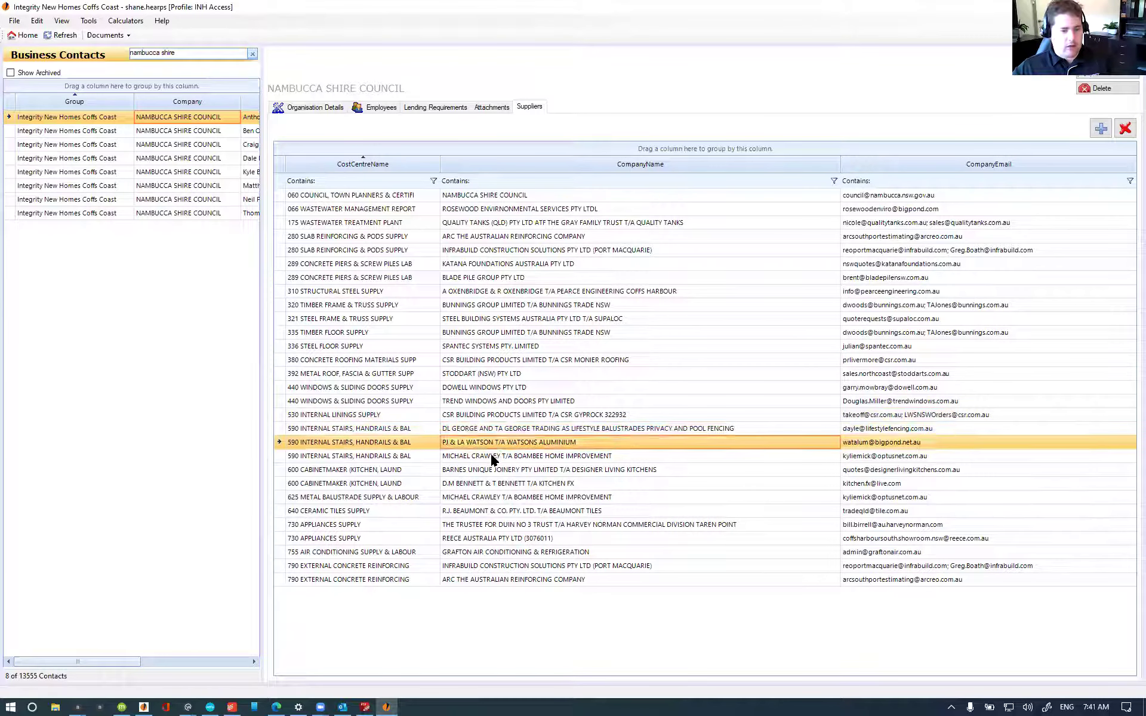
{"action": "left_click", "coordinate": [493, 456]}
{"action": "left_click", "coordinate": [556, 471]}
{"action": "left_click", "coordinate": [561, 482]}
{"action": "left_click", "coordinate": [560, 471]}
{"action": "left_click", "coordinate": [562, 482]}
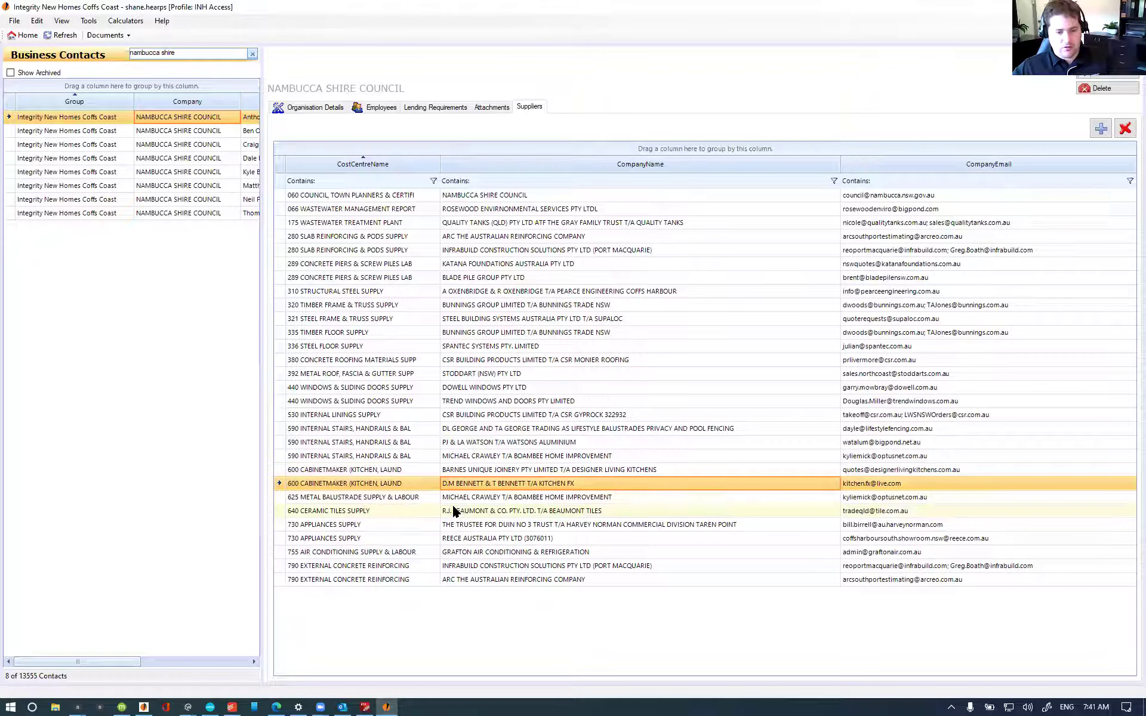
{"action": "left_click", "coordinate": [540, 498]}
{"action": "left_click", "coordinate": [528, 512]}
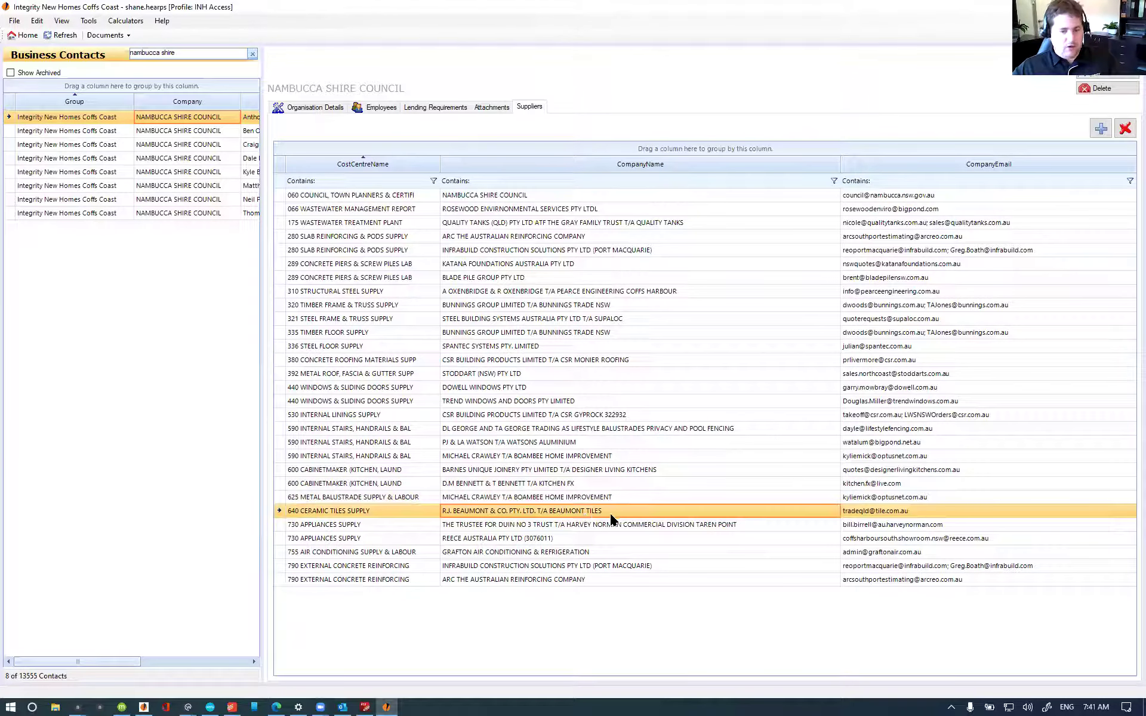
{"action": "left_click", "coordinate": [540, 526]}
{"action": "left_click", "coordinate": [536, 536]}
{"action": "left_click", "coordinate": [545, 529]}
{"action": "left_click", "coordinate": [539, 538]}
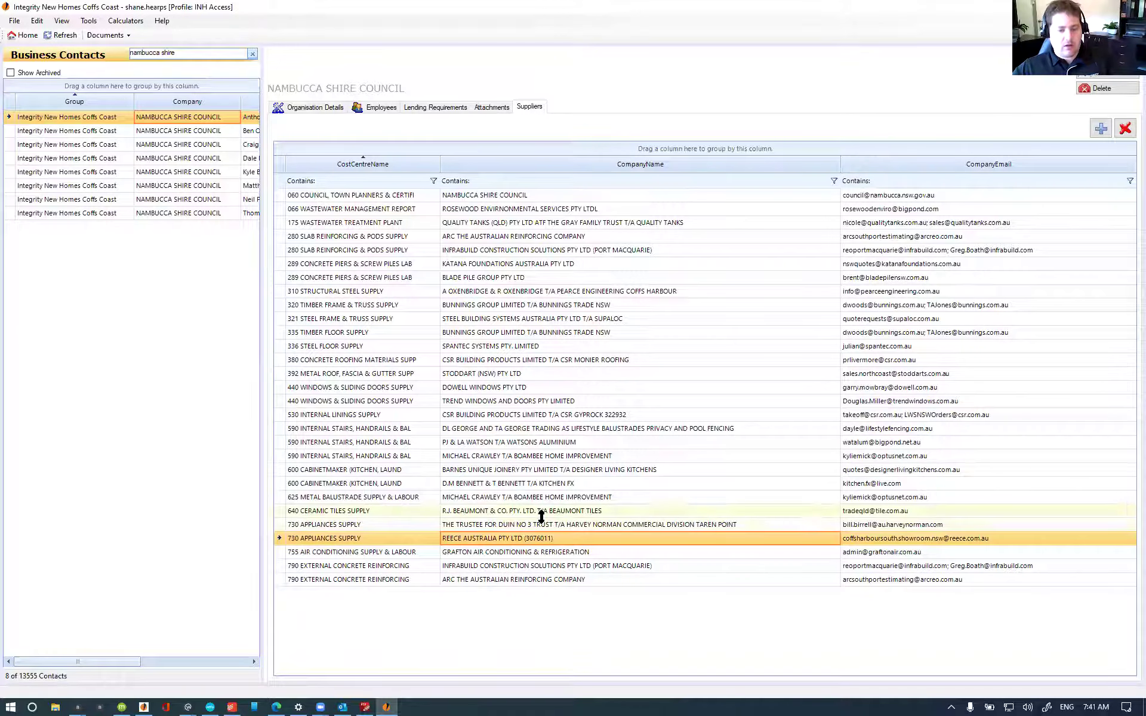
{"action": "left_click", "coordinate": [472, 525]}
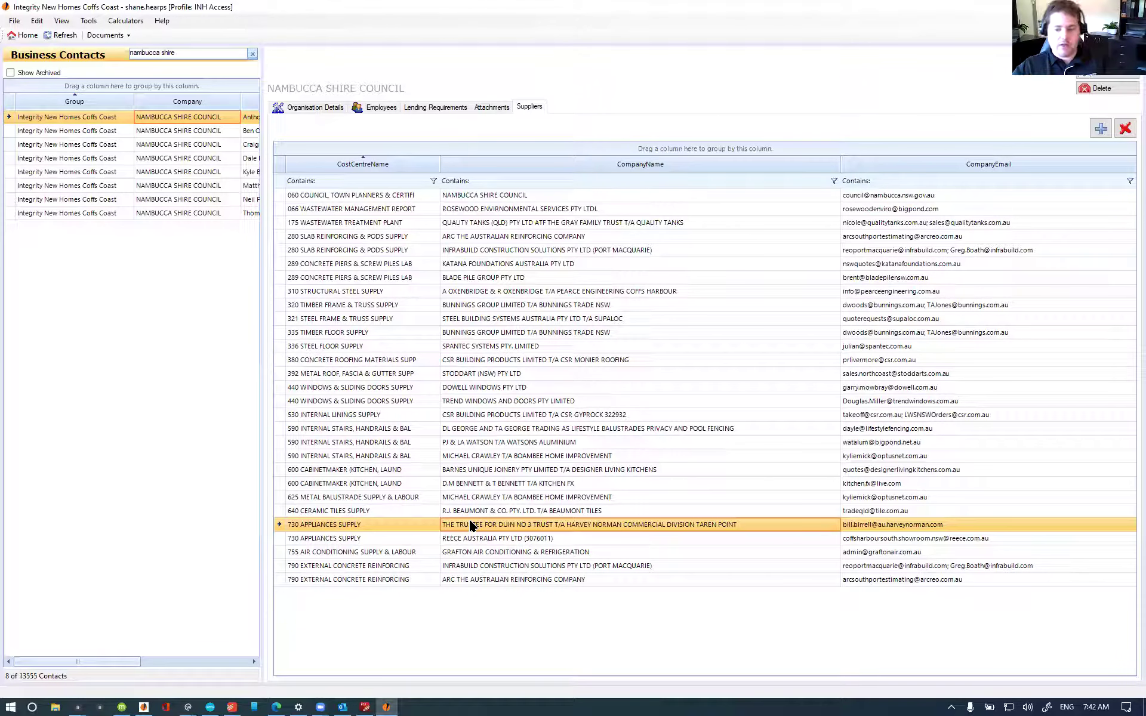
Step: Replace Grafton Air Conditioning & Refrigeration with Coffs Air Comfort Pty Ltd as the supplier for cost centre 755 Air Conditioning Supply & Labour
{"action": "left_click", "coordinate": [486, 553]}
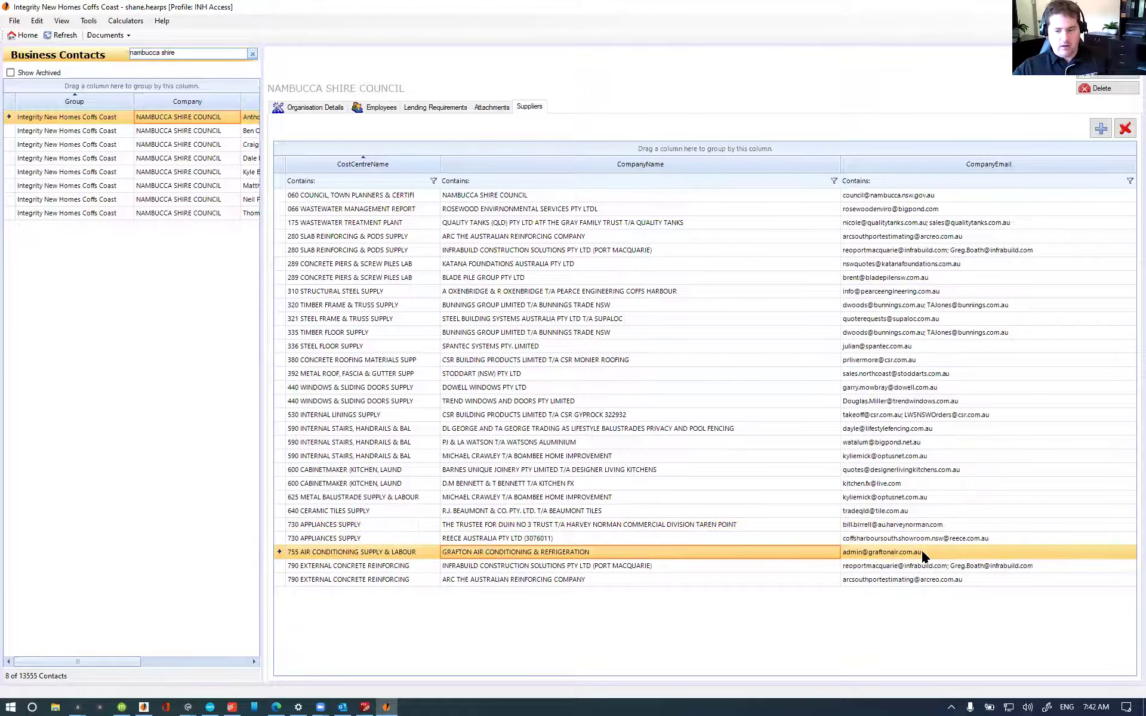
{"action": "left_click", "coordinate": [1101, 128]}
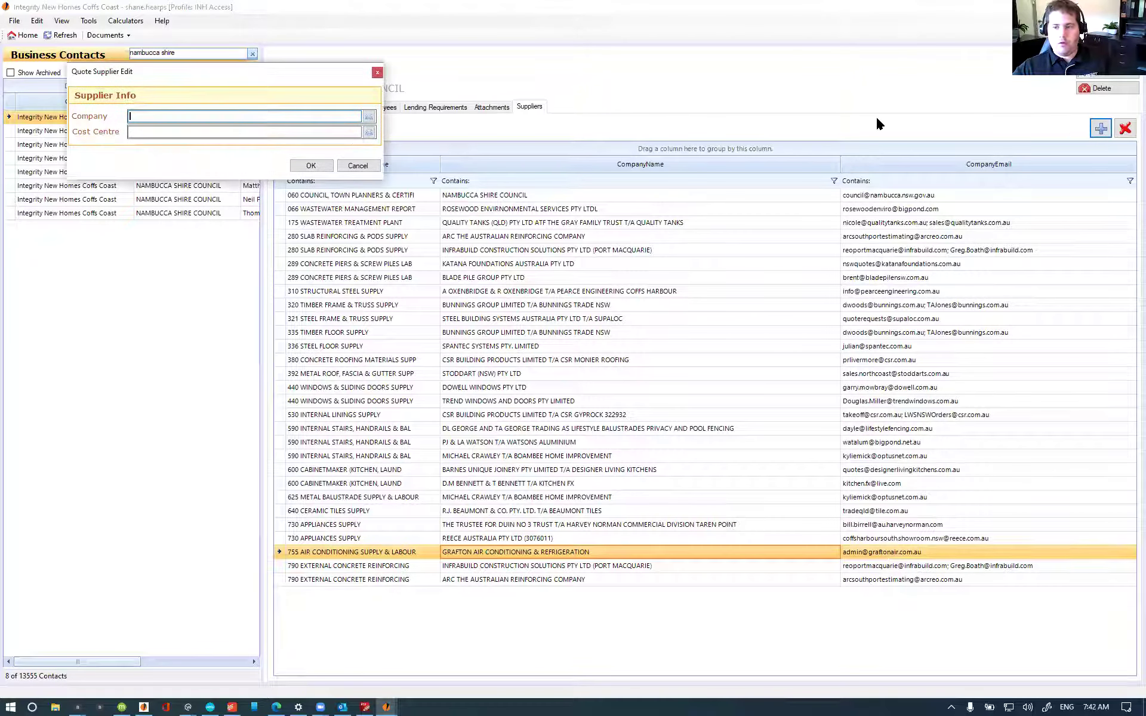
{"action": "type", "text": "coffs air"}
{"action": "key", "text": "Tab"}
{"action": "type", "text": "755"}
{"action": "left_click", "coordinate": [311, 166]}
{"action": "left_click", "coordinate": [486, 553]}
{"action": "left_click", "coordinate": [1125, 128]}
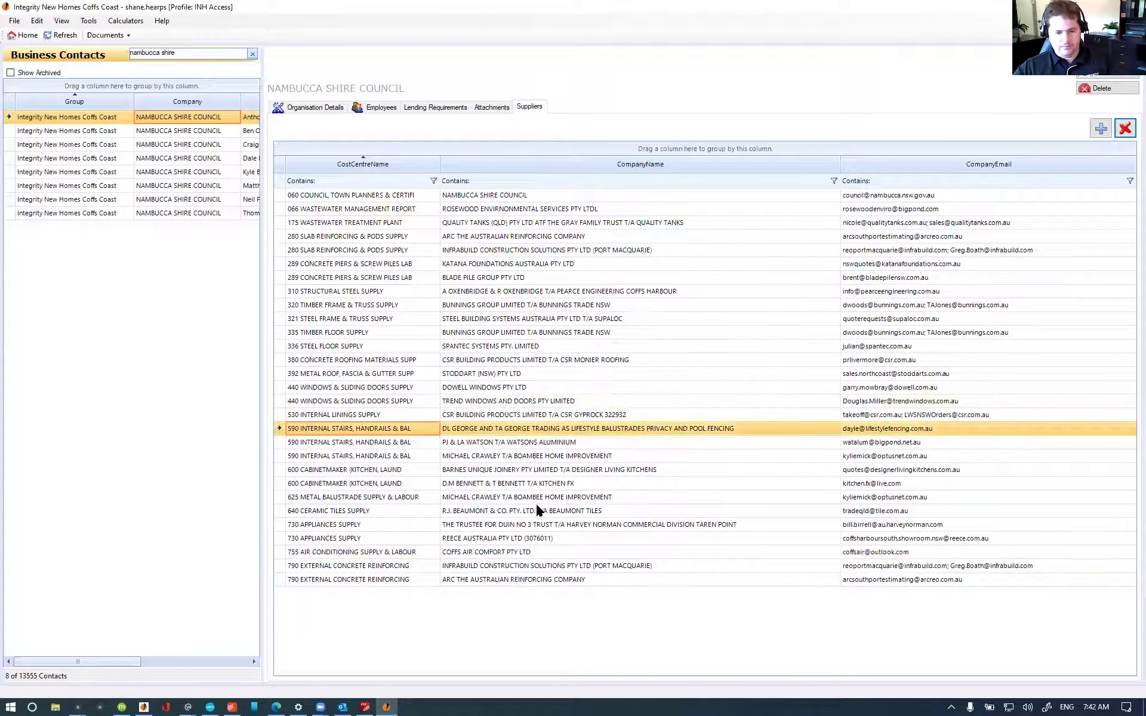
Step: Remove ARC The Australian Reinforcing Company from the council's suppliers for cost centre 790 External Concrete Reinforcing
{"action": "left_click", "coordinate": [514, 566]}
{"action": "left_click", "coordinate": [460, 574]}
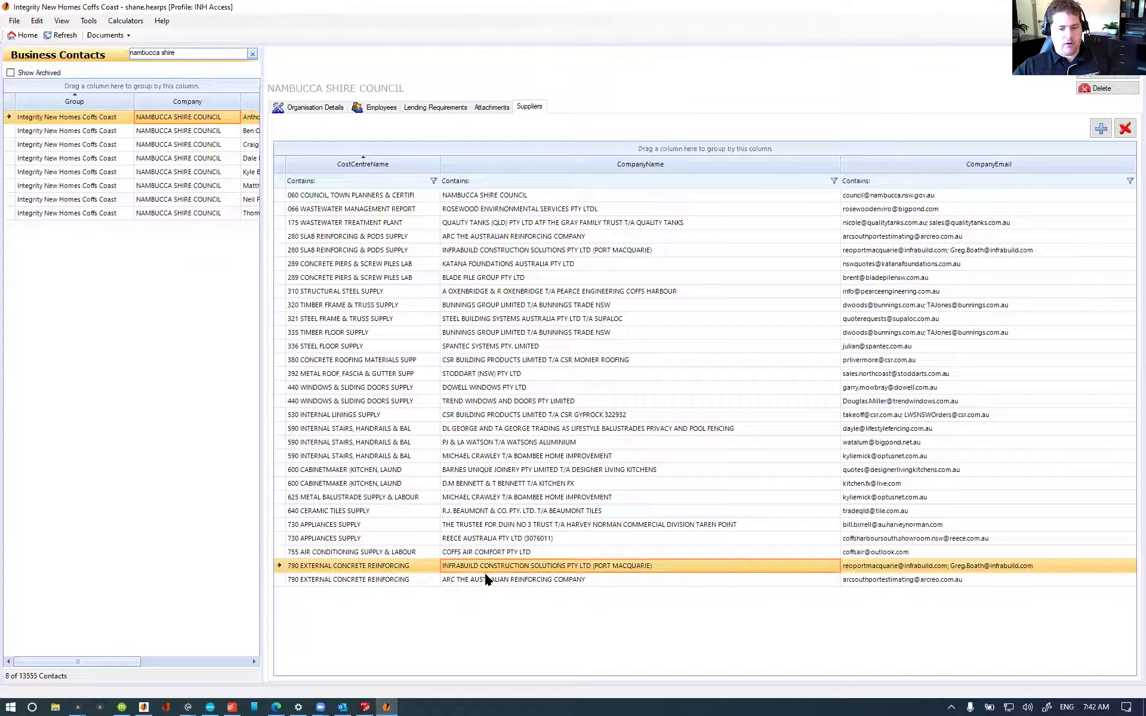
{"action": "left_click", "coordinate": [982, 578]}
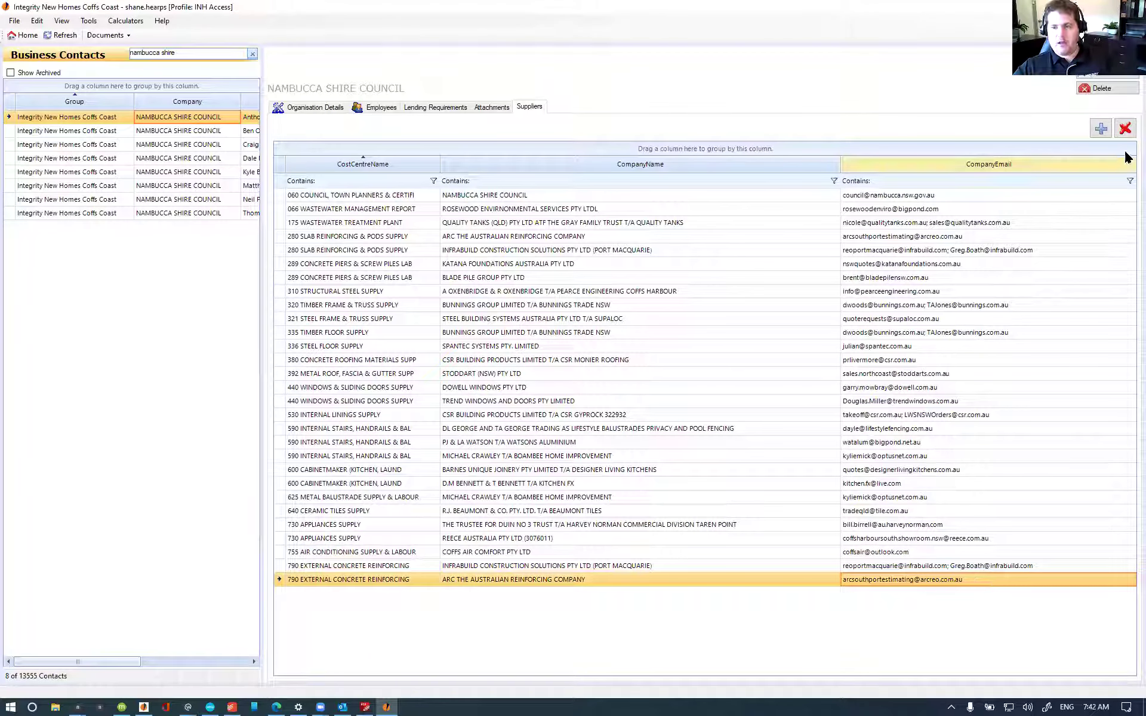
{"action": "left_click", "coordinate": [1125, 128]}
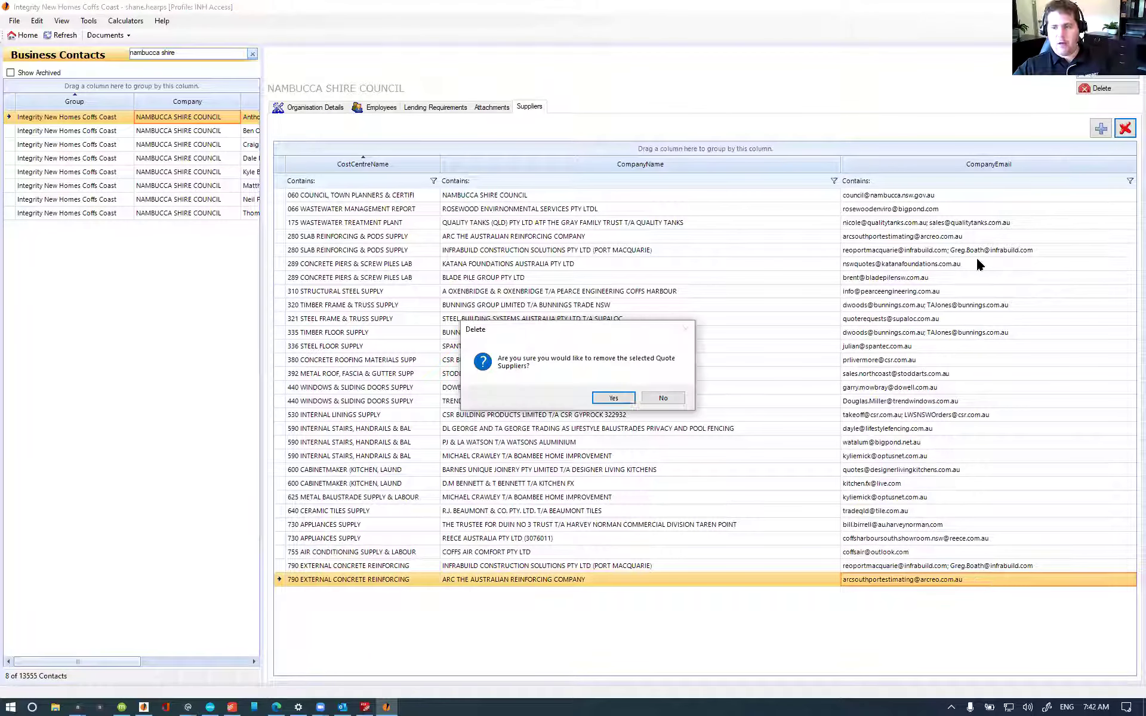
{"action": "left_click", "coordinate": [613, 398]}
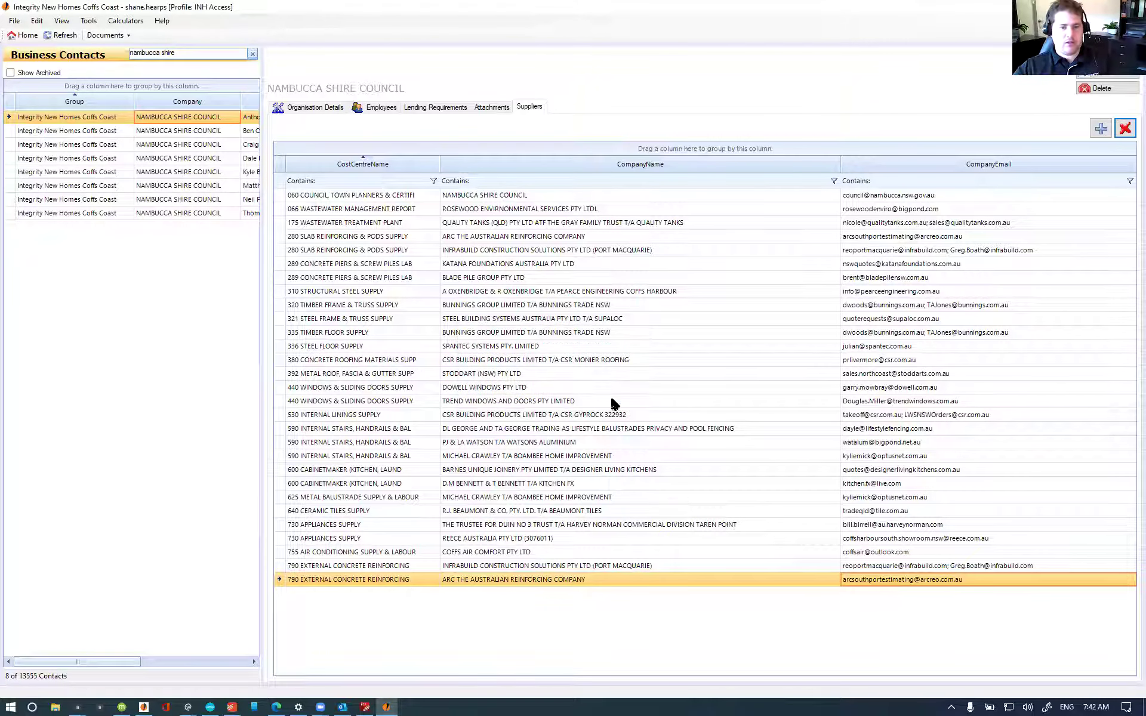
Step: Remove ARC The Australian Reinforcing Company from the council's suppliers for cost centre 280 Slab Reinforcing & Pods Supply
{"action": "left_click", "coordinate": [375, 209]}
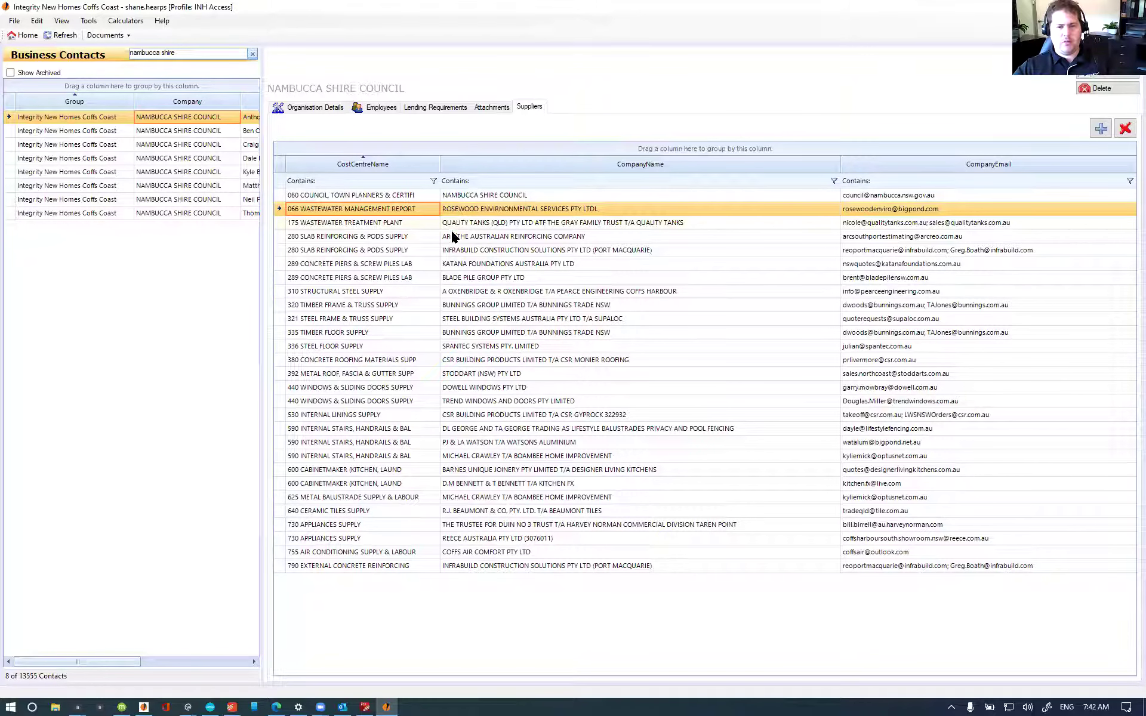
{"action": "left_click", "coordinate": [332, 197]}
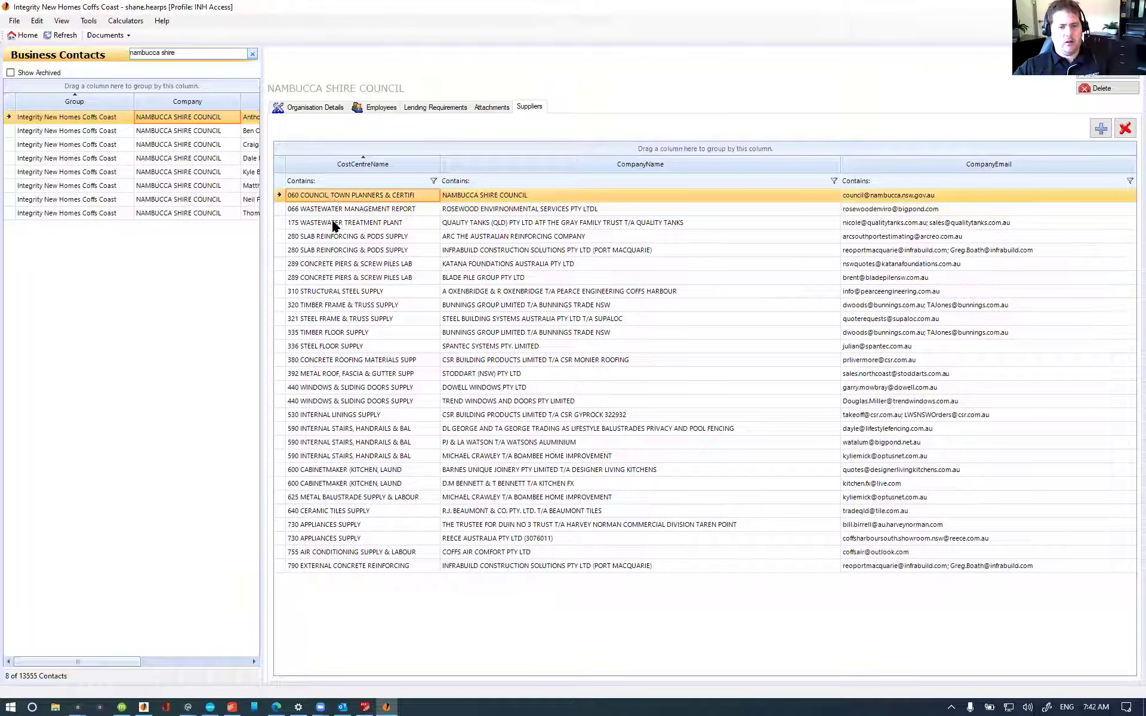
{"action": "left_click", "coordinate": [567, 226]}
{"action": "left_click", "coordinate": [537, 236]}
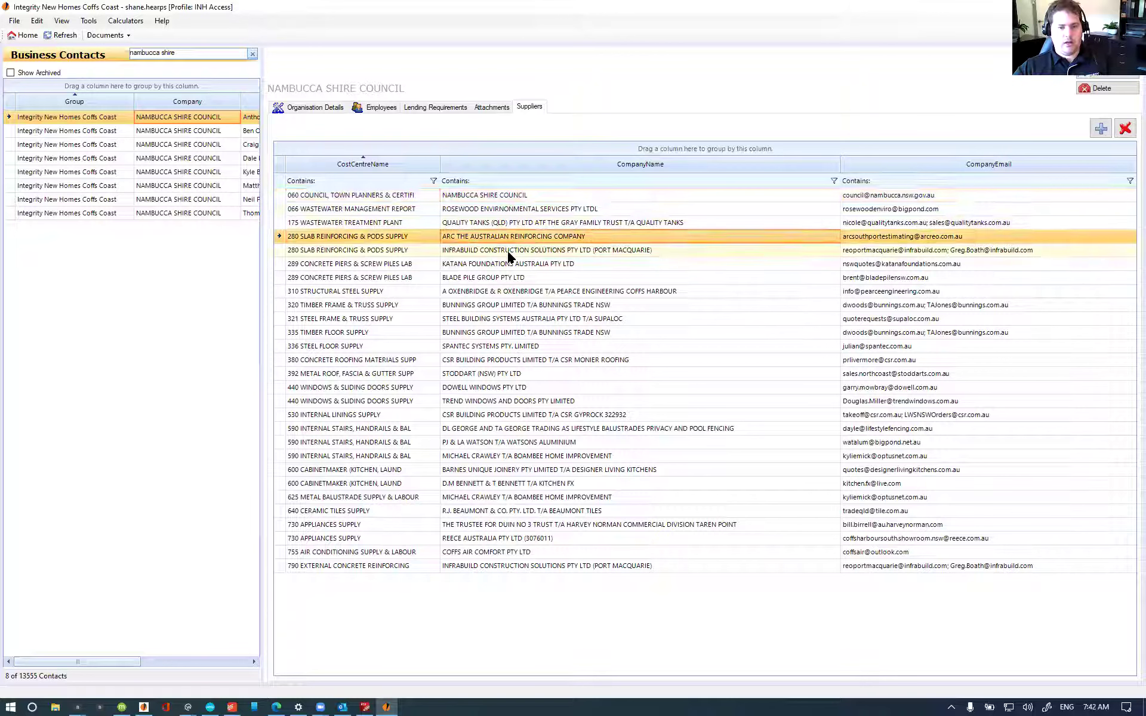
{"action": "left_click", "coordinate": [1125, 128]}
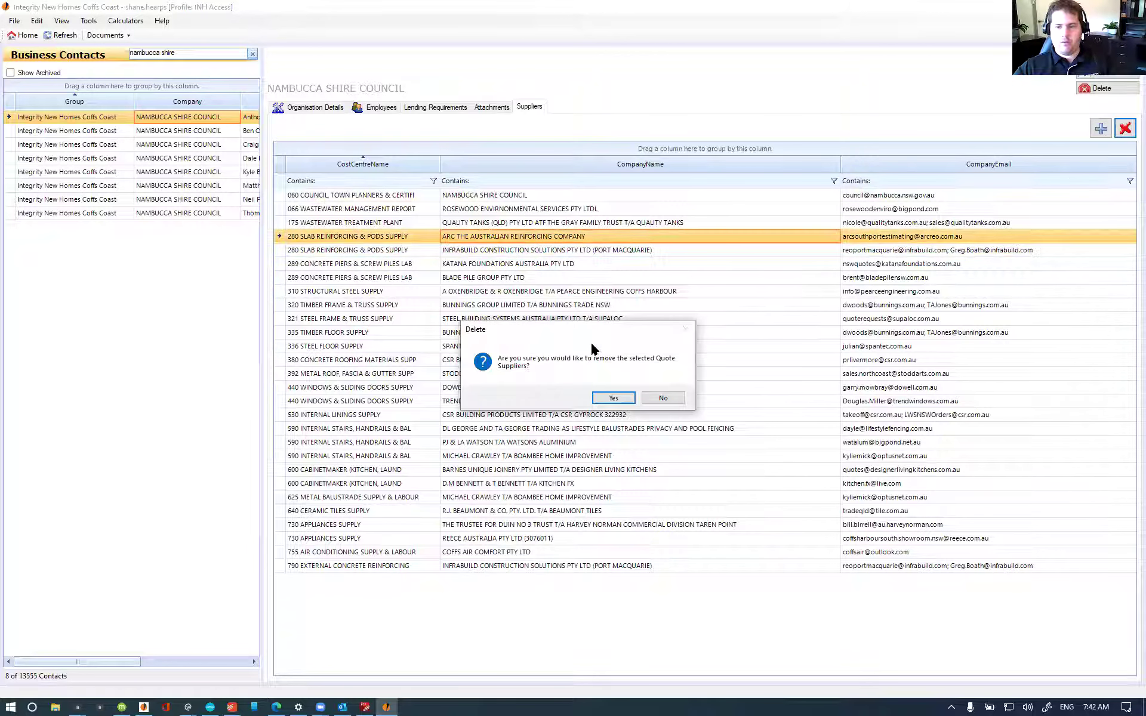
{"action": "left_click", "coordinate": [613, 399]}
Step: Review the council's suppliers for cost centres 280 Slab Reinforcing & Pods Supply and 289 Concrete Piers & Screw Piles
{"action": "left_click", "coordinate": [478, 238]}
{"action": "left_click", "coordinate": [471, 250]}
{"action": "left_click", "coordinate": [471, 263]}
{"action": "left_click", "coordinate": [474, 255]}
{"action": "left_click", "coordinate": [480, 260]}
{"action": "left_click", "coordinate": [493, 256]}
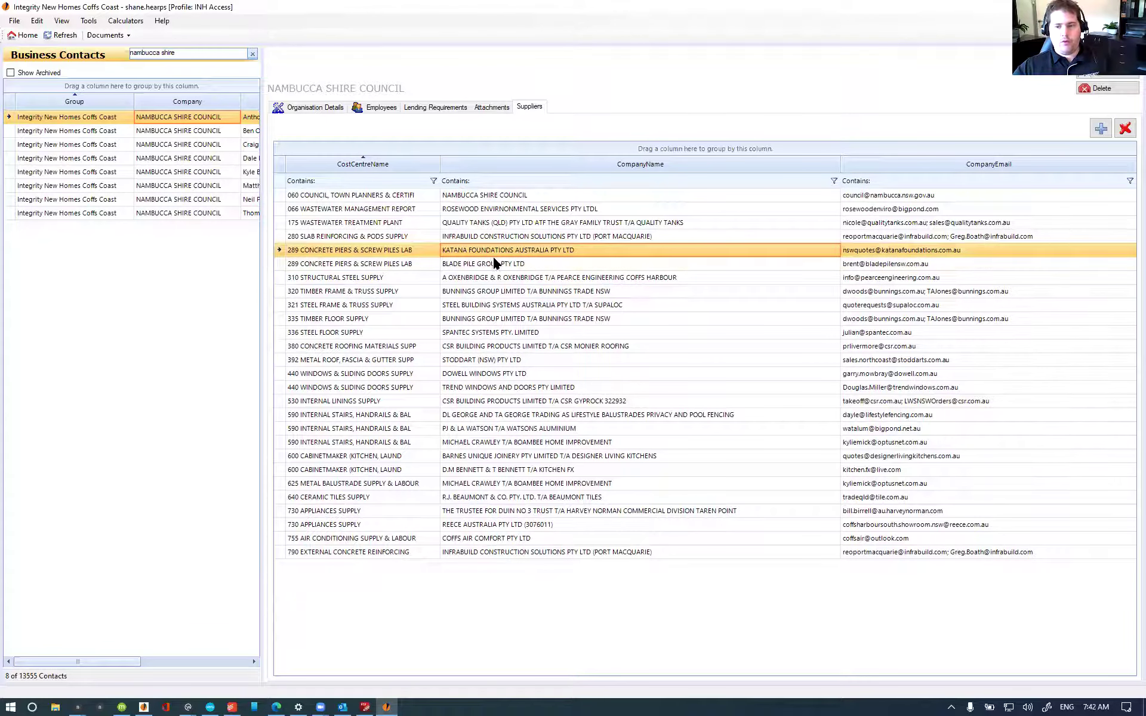
{"action": "left_click", "coordinate": [494, 264]}
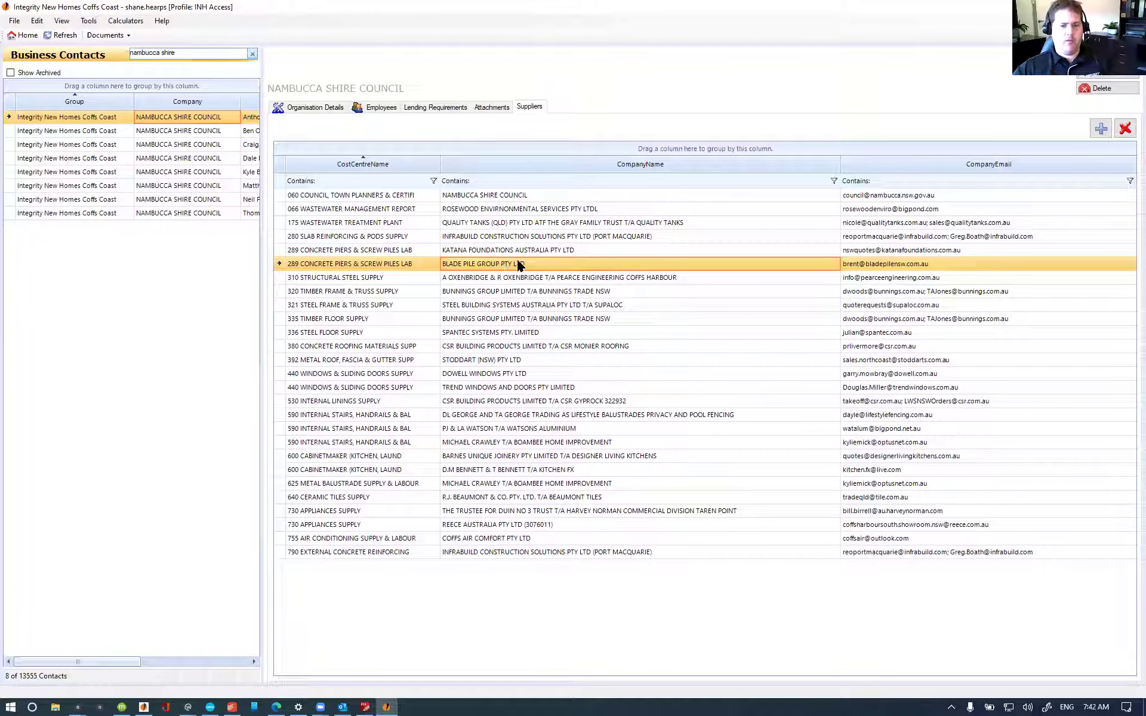
{"action": "key", "text": "Up"}
{"action": "key", "text": "Down"}
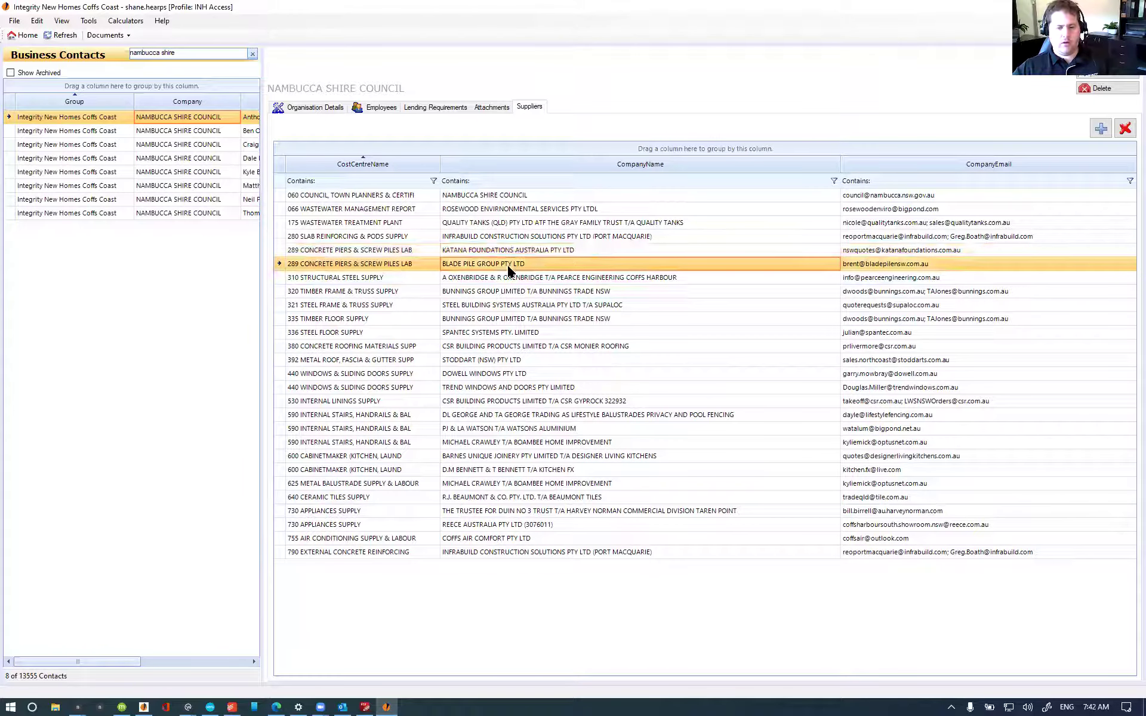
{"action": "key", "text": "Up"}
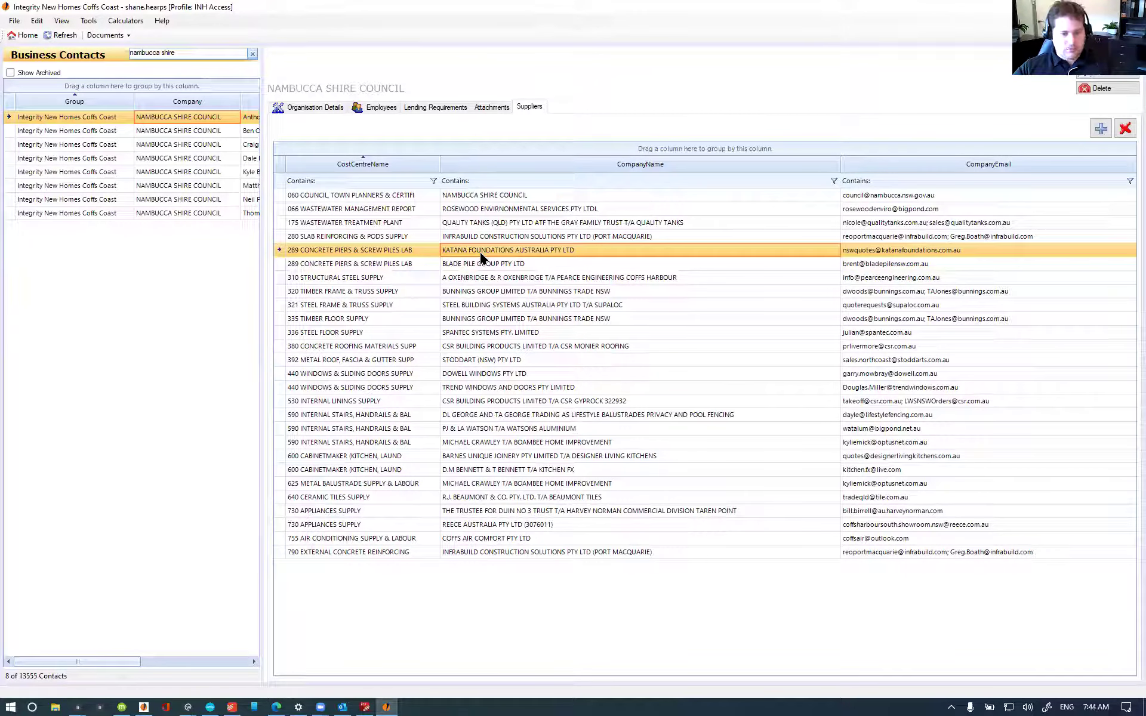
{"action": "left_click", "coordinate": [1118, 75]}
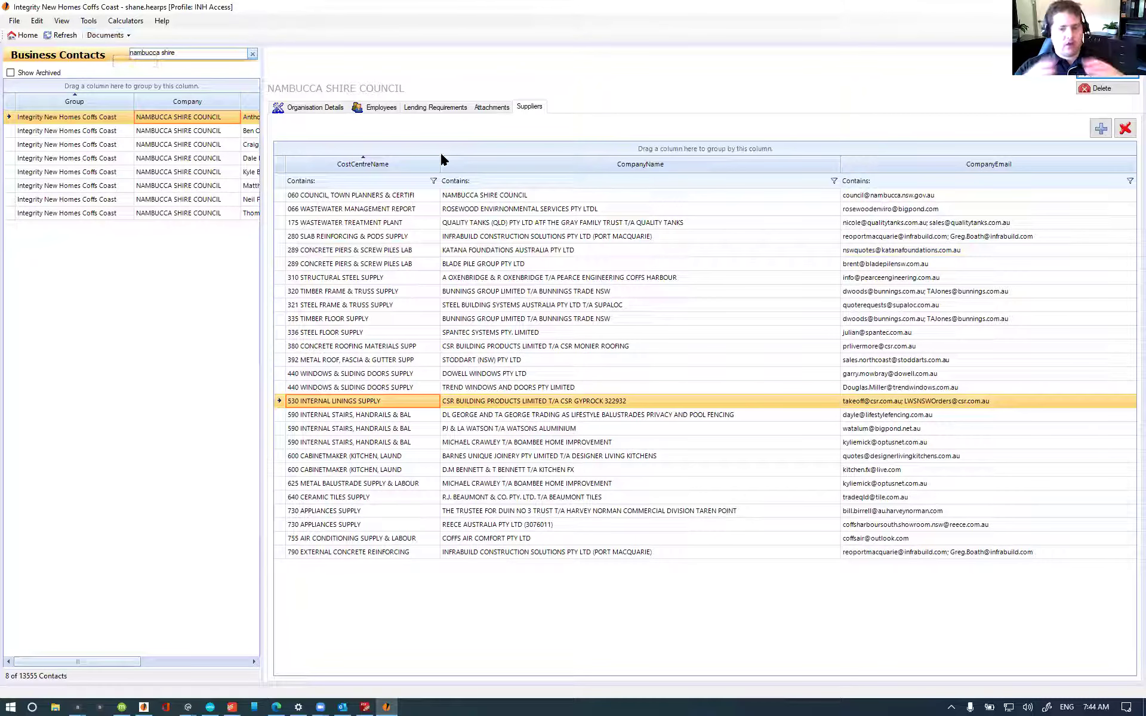
Step: Return to the job's quote requests and delete those from 060 Council, Town Planners through 380 Concrete Roofing Materials
{"action": "left_click", "coordinate": [124, 34]}
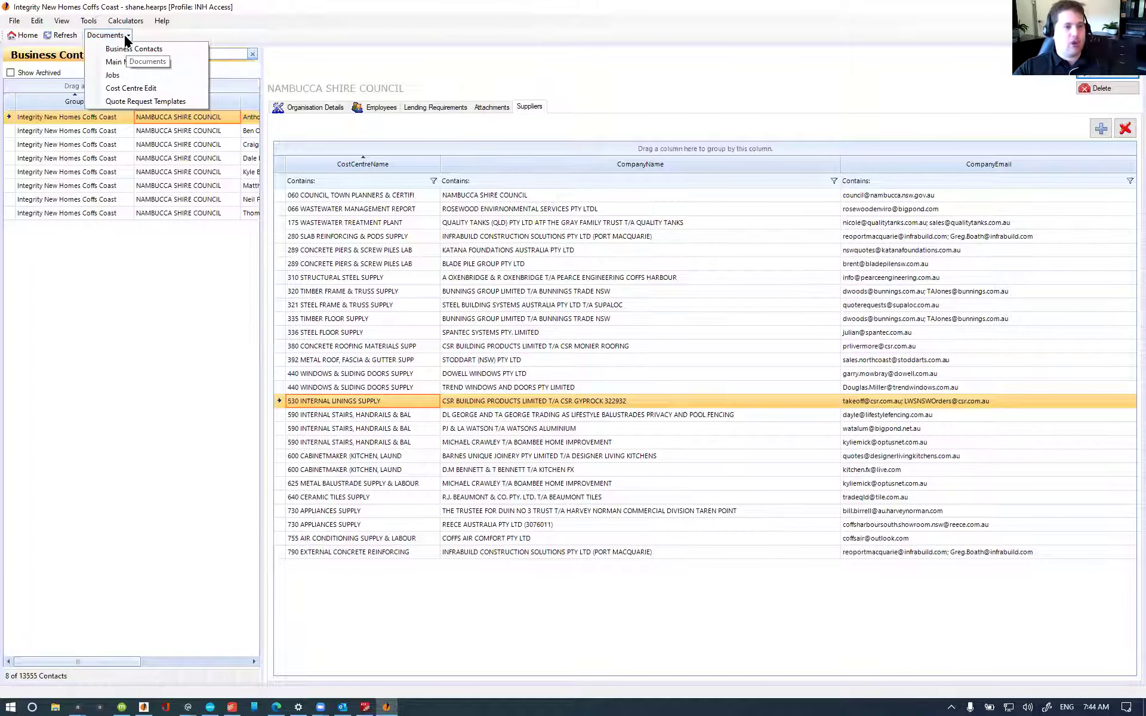
{"action": "left_click", "coordinate": [146, 75]}
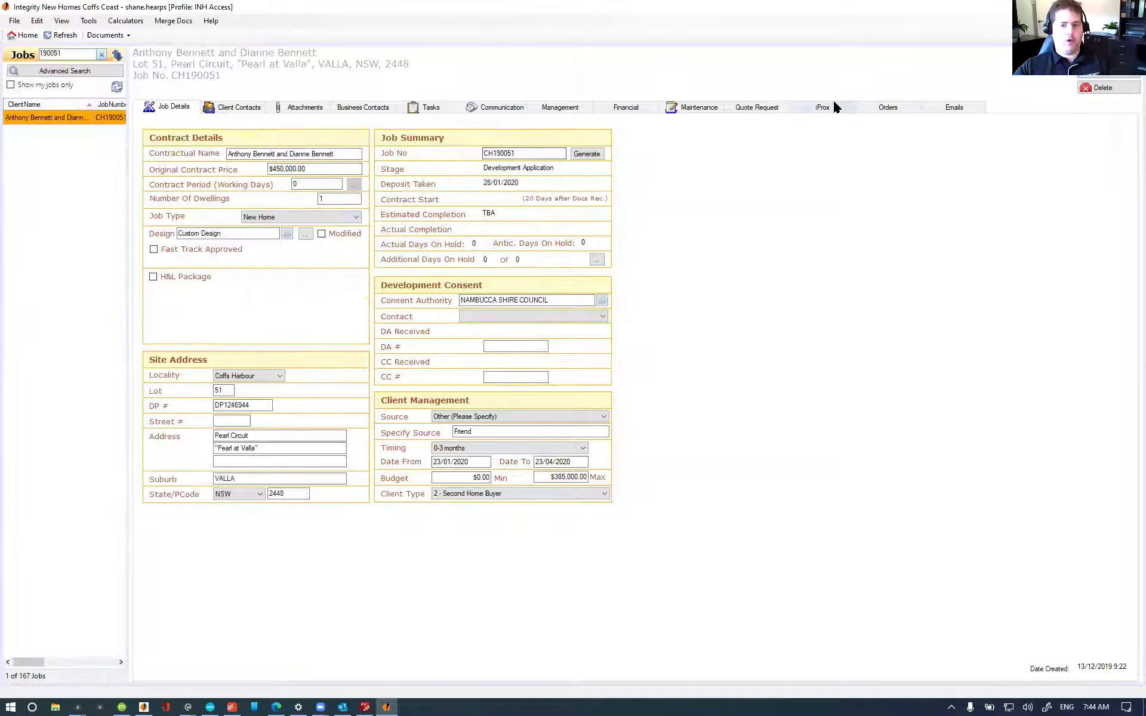
{"action": "left_click", "coordinate": [767, 107]}
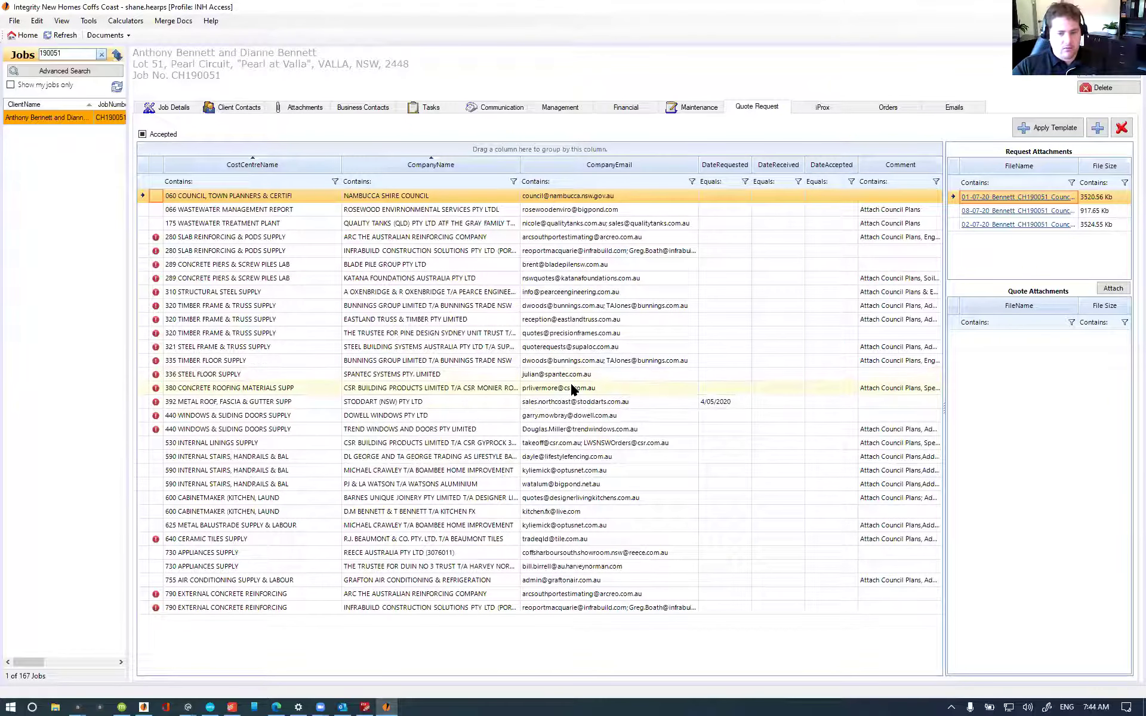
{"action": "left_click", "coordinate": [624, 386], "text": "shift"}
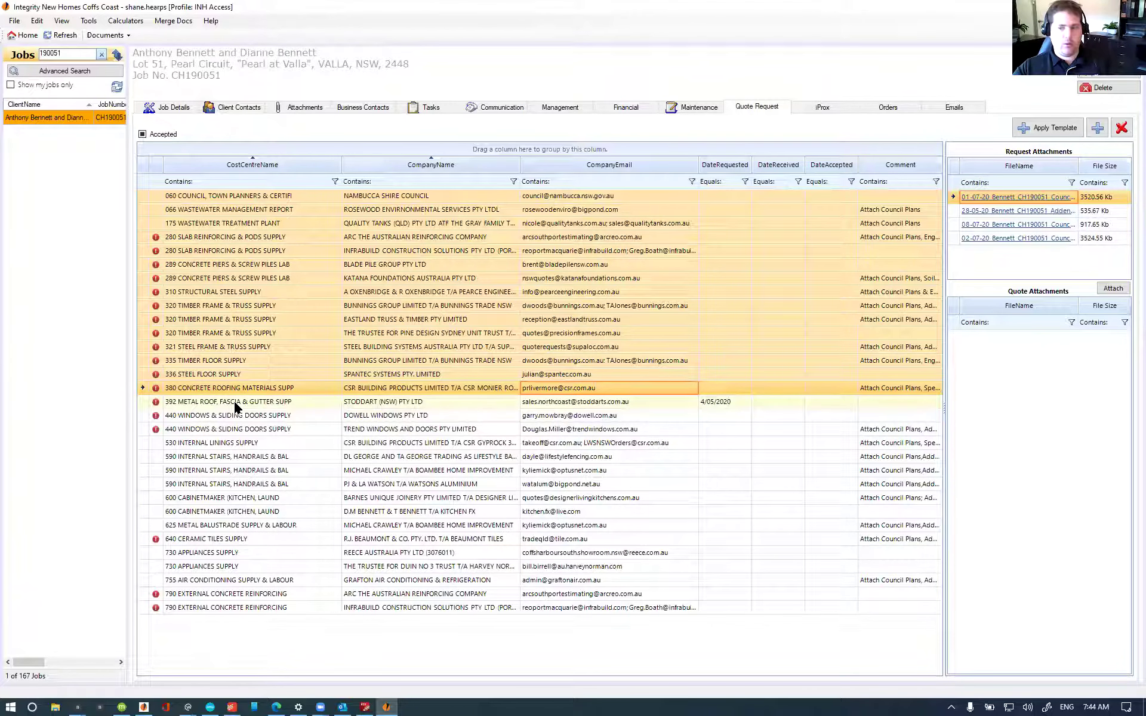
{"action": "left_click", "coordinate": [1122, 129]}
{"action": "left_click", "coordinate": [614, 398]}
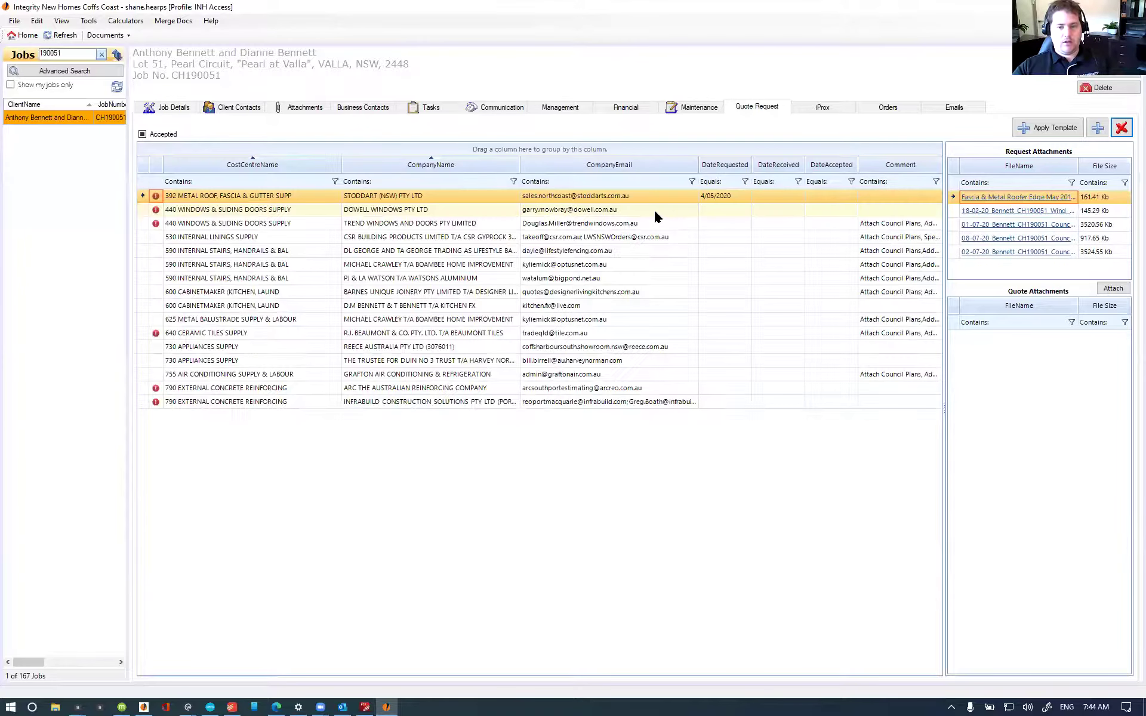
Step: Delete the quote requests from 440 Windows & Sliding Doors through 790 External Concrete Reinforcing and apply the quote request template again
{"action": "left_click", "coordinate": [655, 210]}
{"action": "left_click", "coordinate": [575, 401], "text": "shift"}
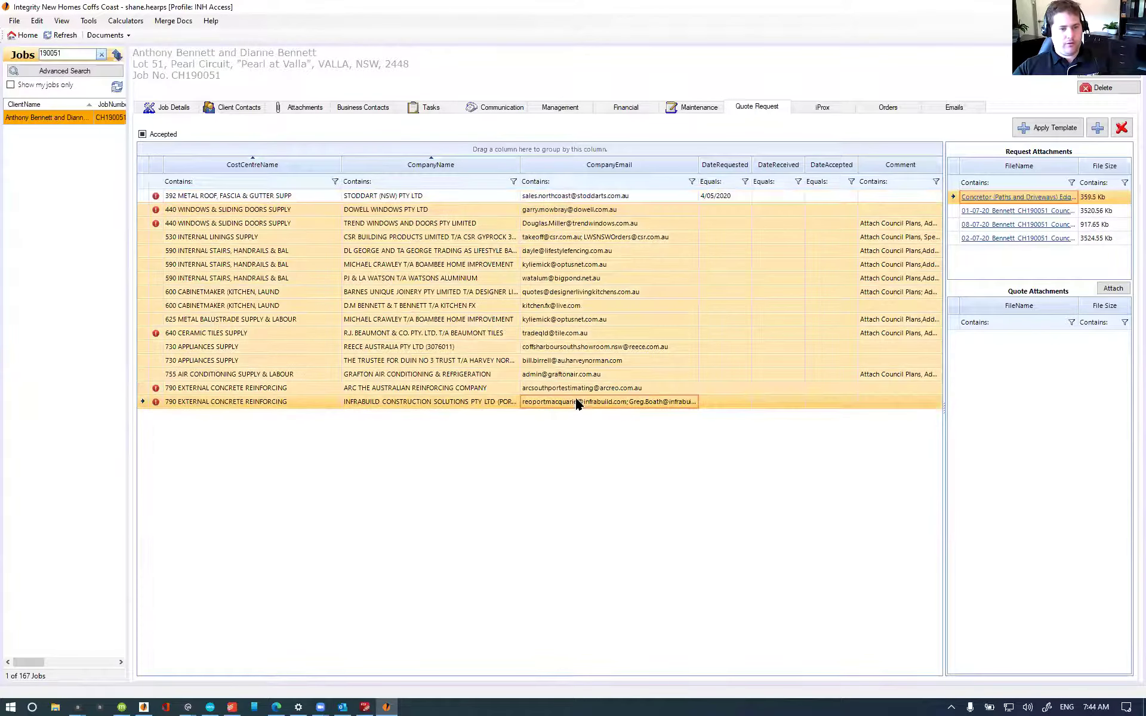
{"action": "left_click", "coordinate": [1121, 128]}
{"action": "left_click", "coordinate": [615, 398]}
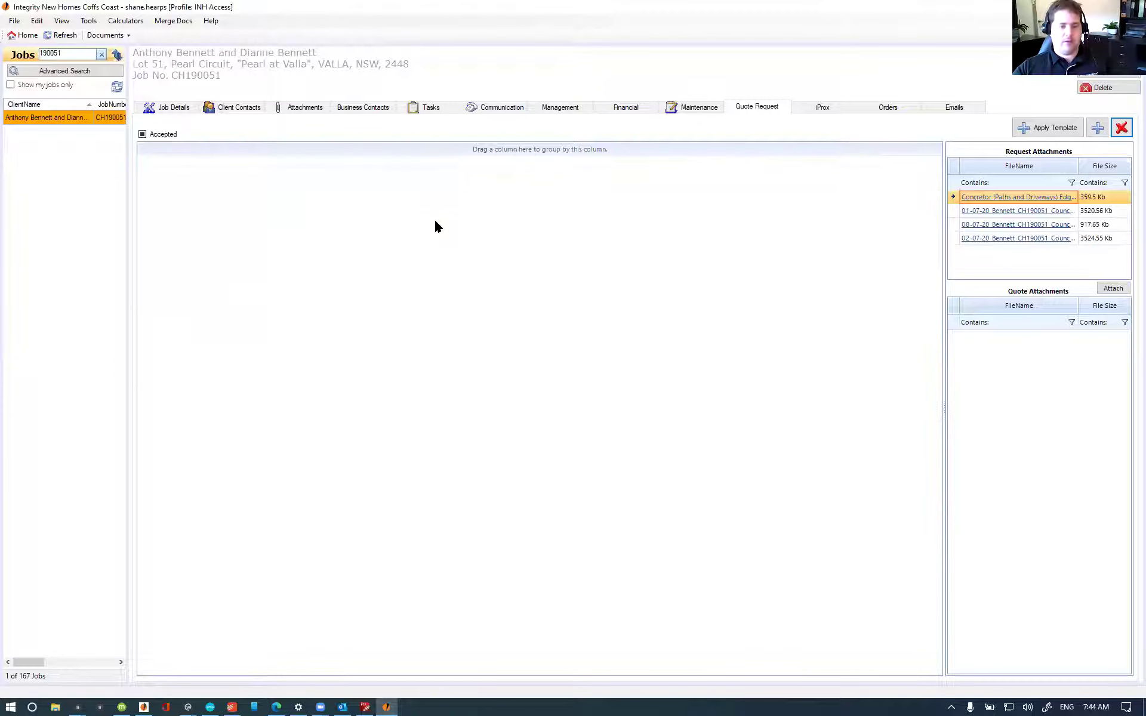
{"action": "left_click", "coordinate": [1042, 123]}
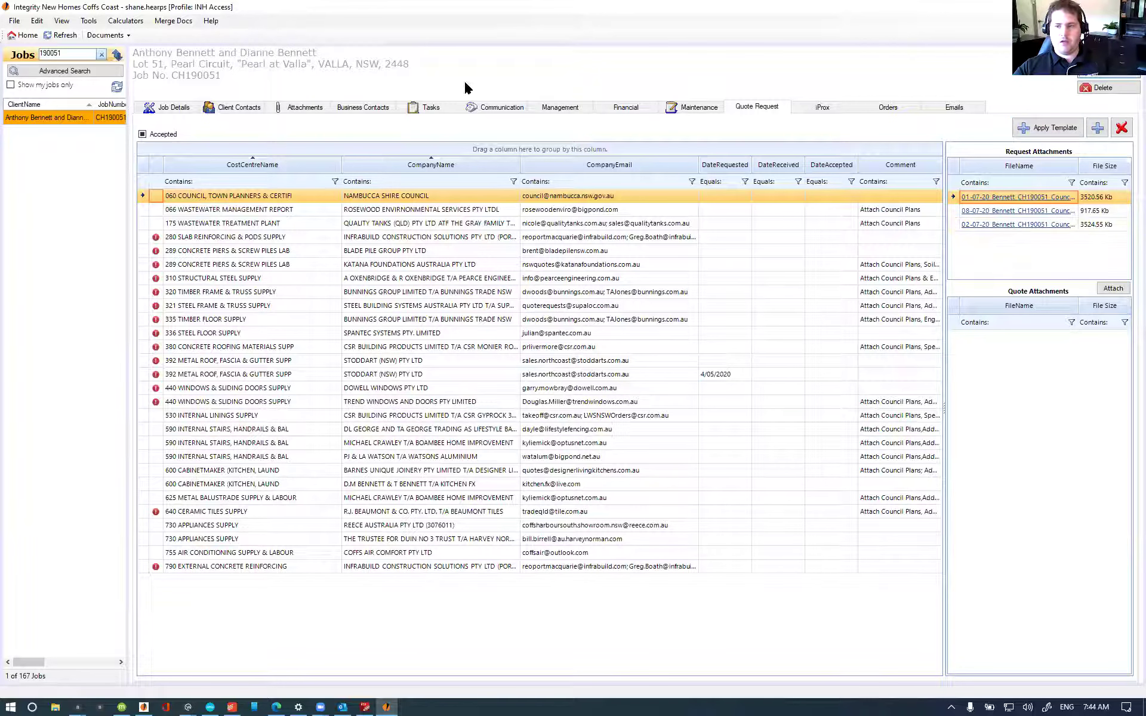
Step: Check the council plans PDF and its description in the job's Drawings attachments folder
{"action": "left_click", "coordinate": [303, 107]}
{"action": "left_click", "coordinate": [189, 182]}
{"action": "left_click", "coordinate": [188, 189]}
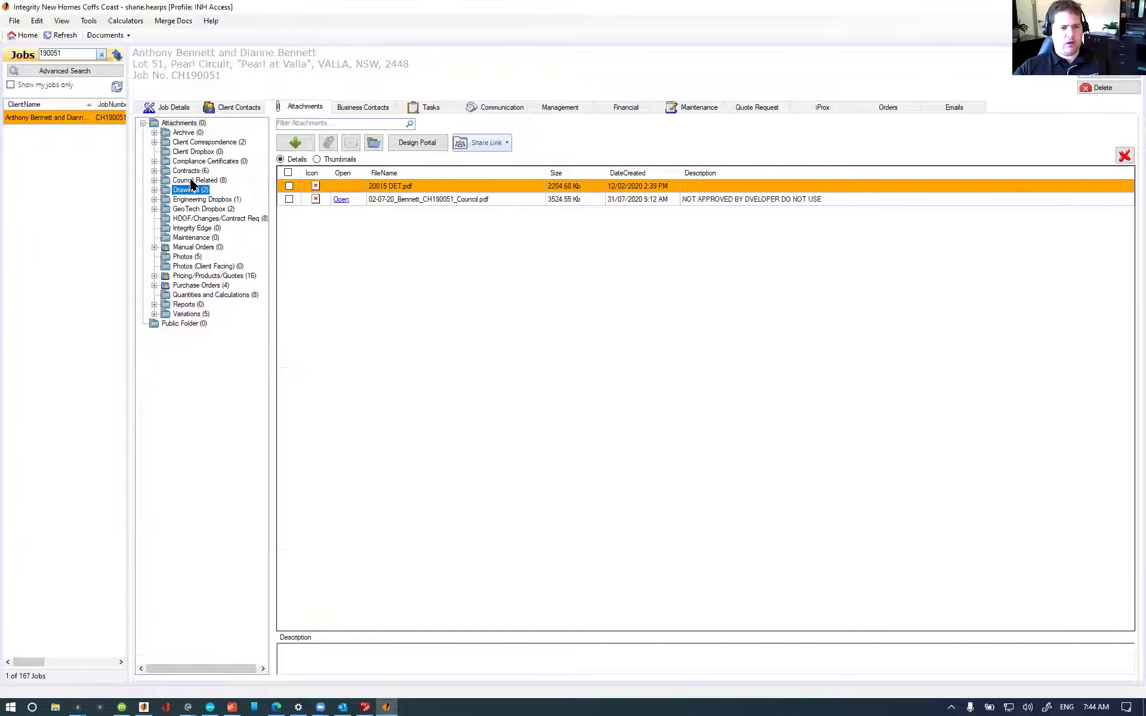
{"action": "left_click", "coordinate": [190, 199]}
{"action": "left_click", "coordinate": [189, 190]}
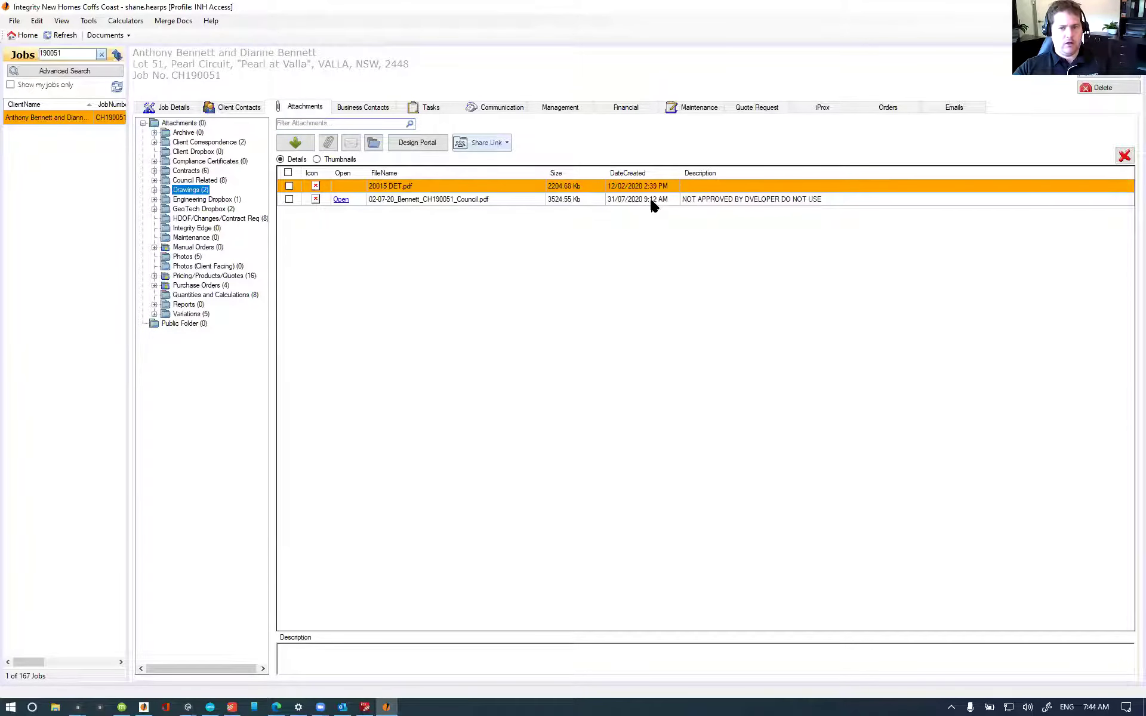
{"action": "left_click", "coordinate": [416, 198]}
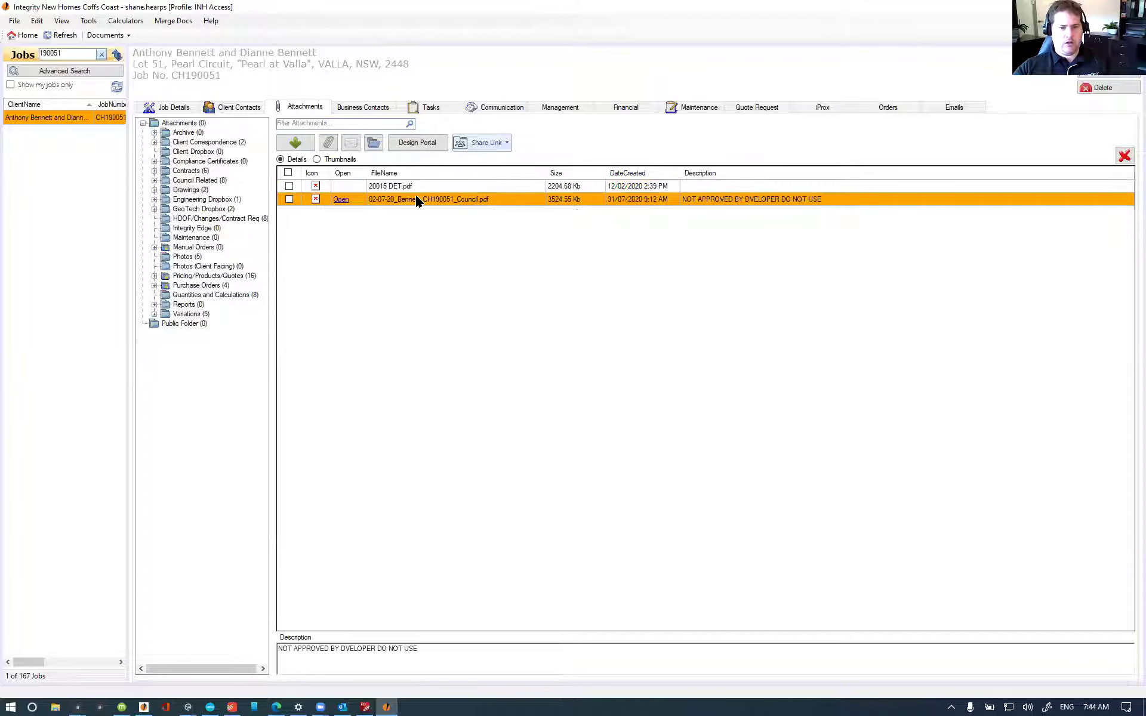
Step: Compare the request attachment for 066 Wastewater Management Report with the council plans PDF stored in the Drawings folder
{"action": "left_click", "coordinate": [754, 106]}
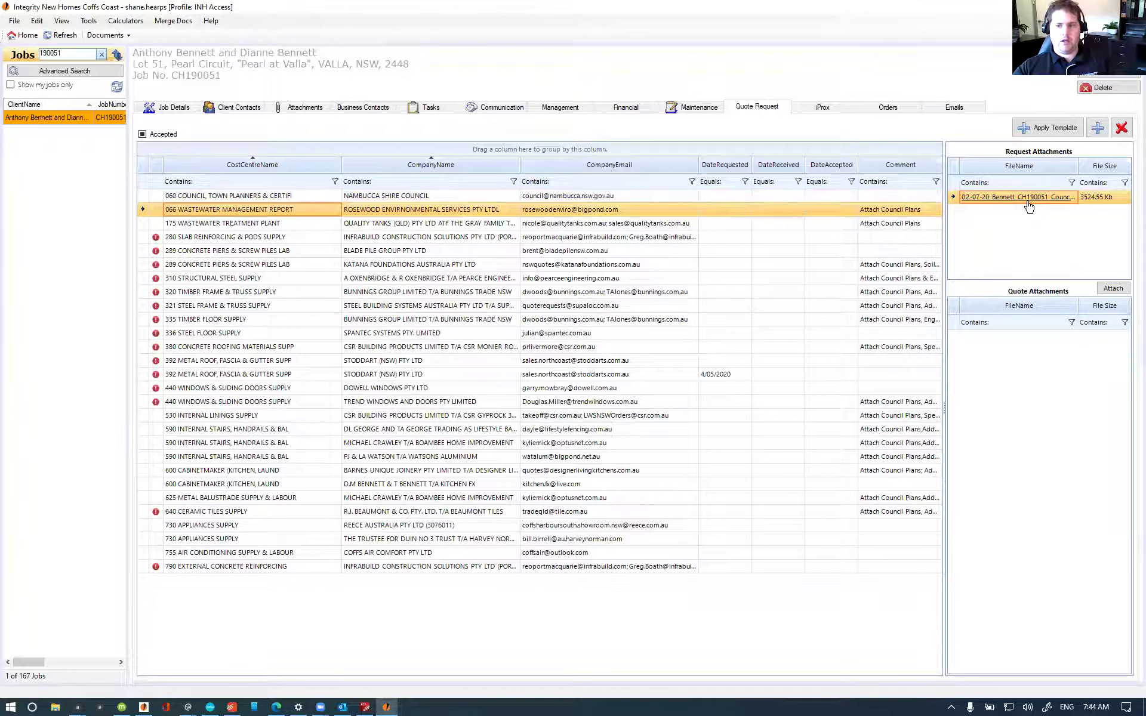
{"action": "left_click", "coordinate": [305, 108]}
{"action": "left_click", "coordinate": [190, 190]}
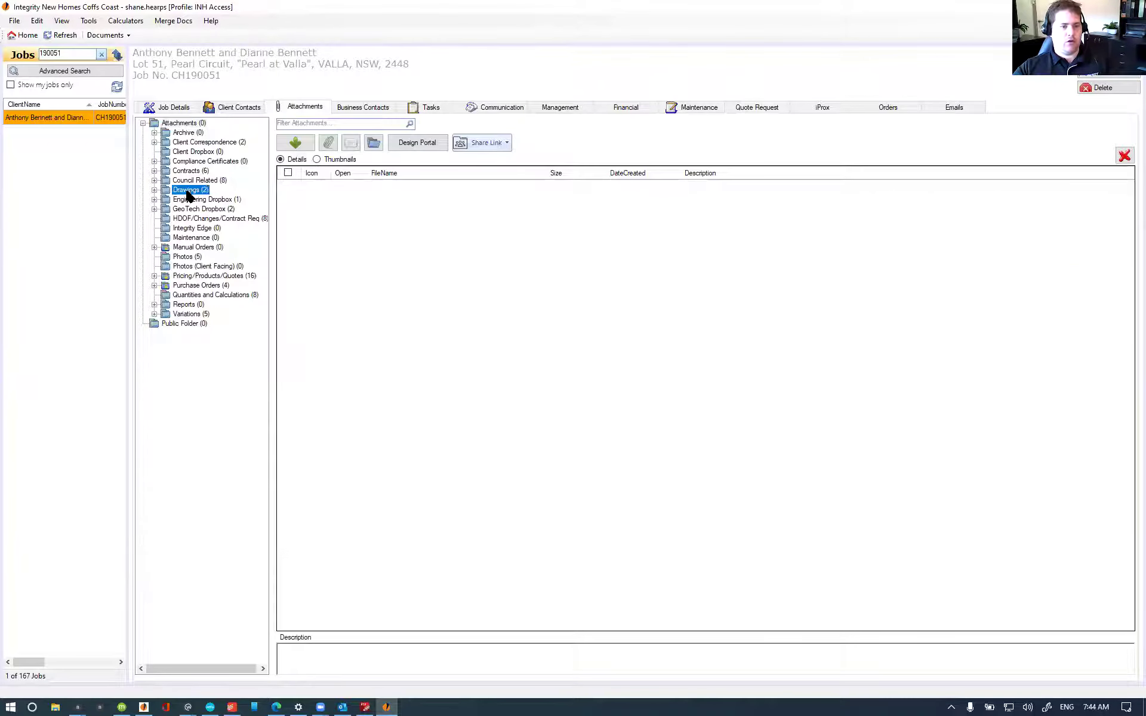
{"action": "left_click", "coordinate": [488, 203]}
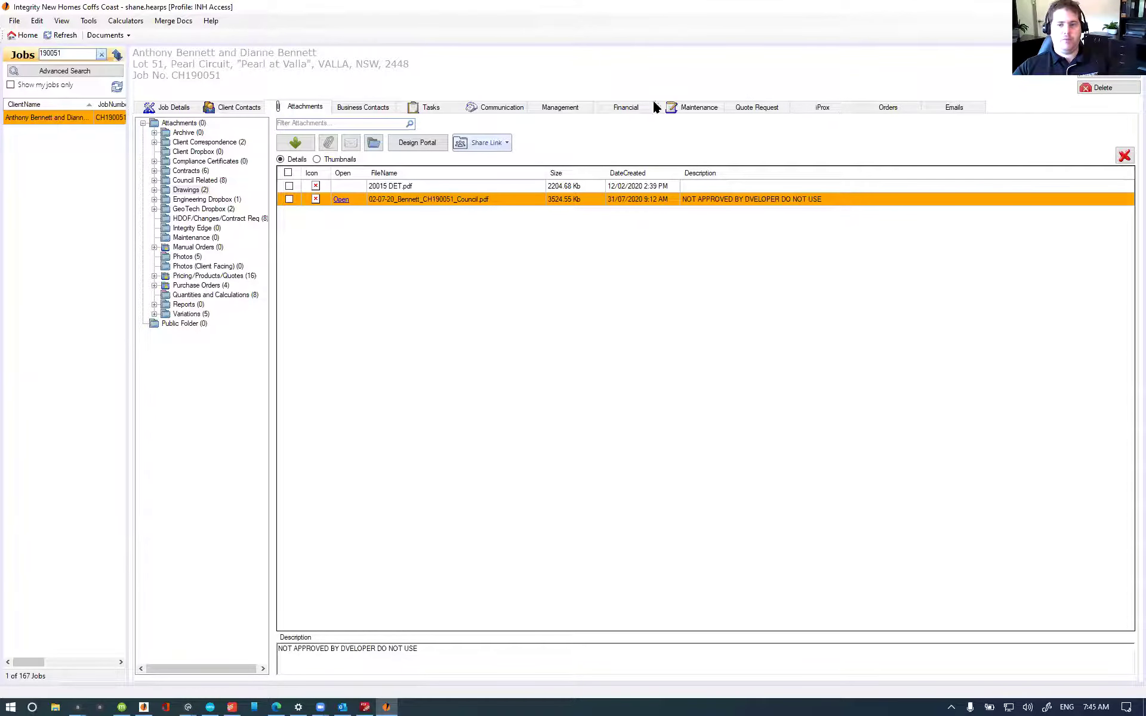
Step: Check the job's 280 Slab Reinforcing and 289 Concrete Piers quote requests for missing files
{"action": "left_click", "coordinate": [746, 107]}
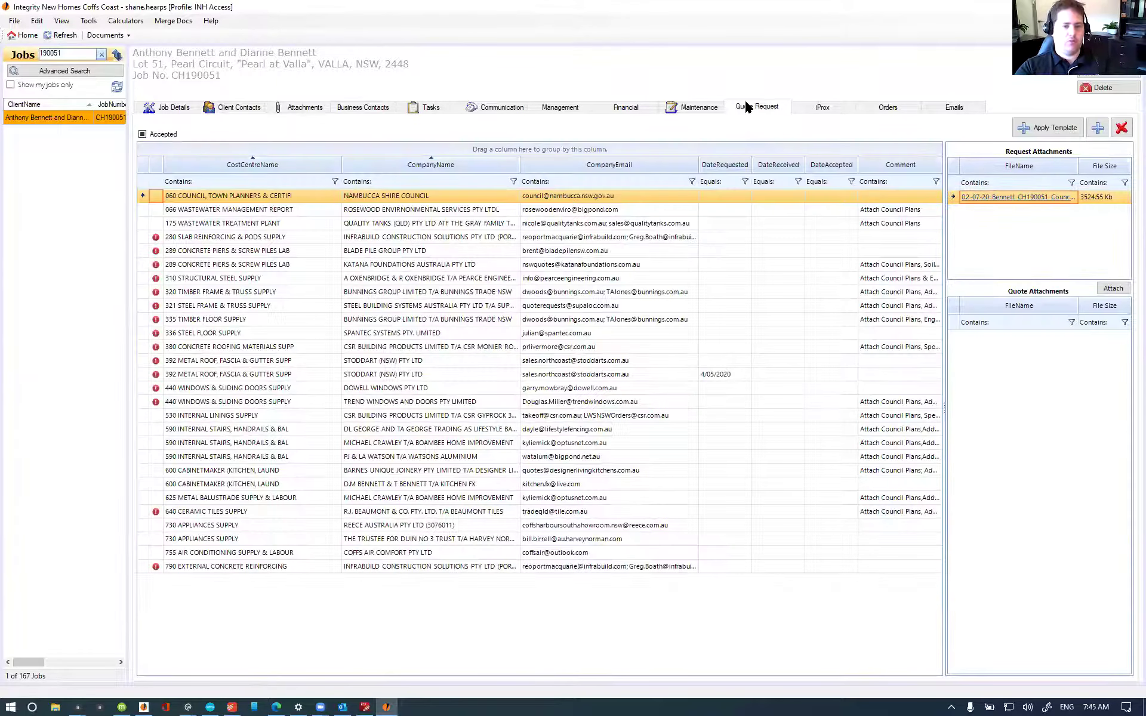
{"action": "left_click", "coordinate": [683, 242]}
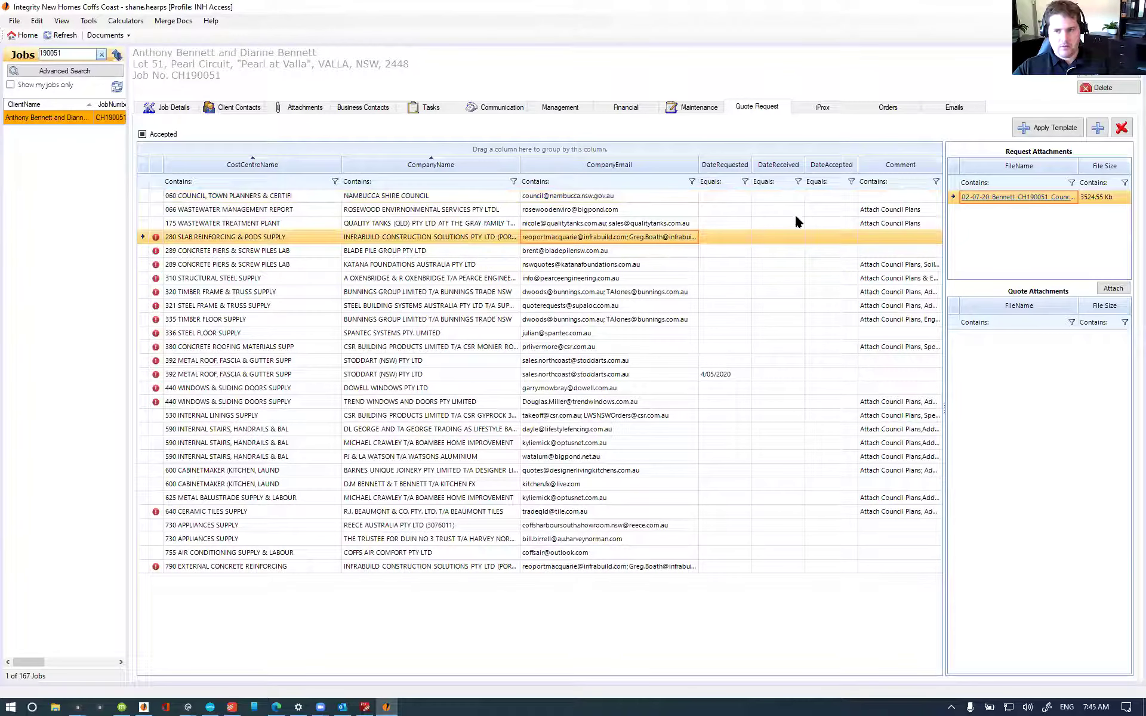
{"action": "mouse_move", "coordinate": [157, 250]}
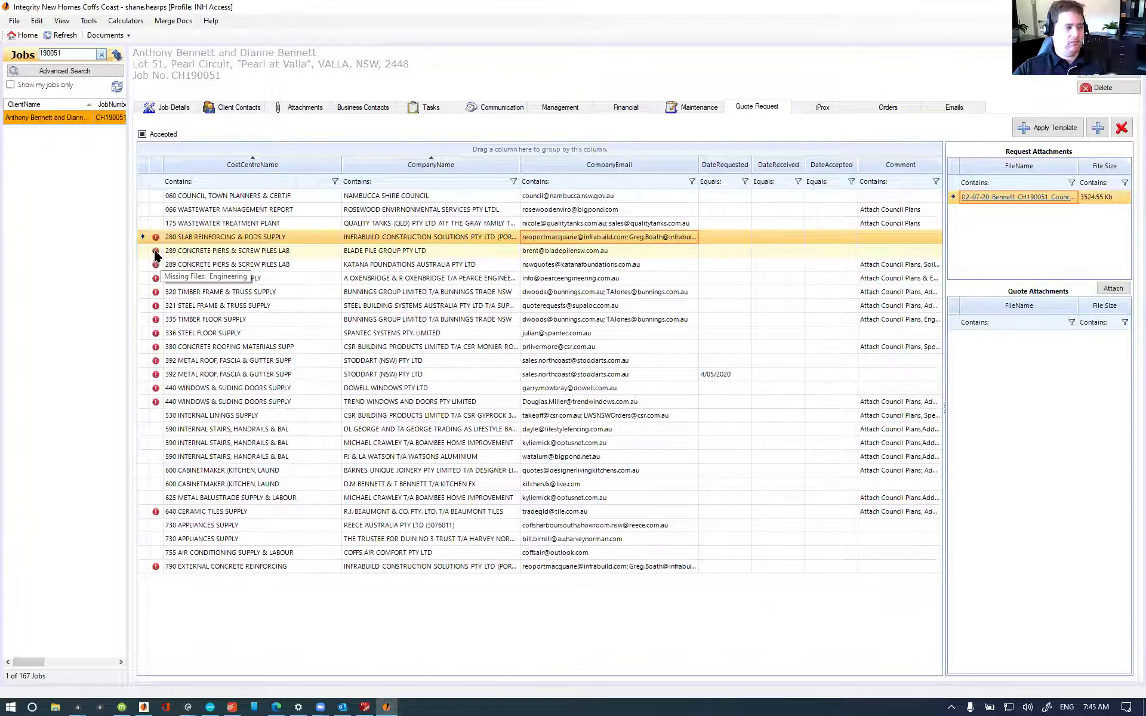
Step: Open the cost centre editor and switch it to the Integrity New Homes Coffs Coast group
{"action": "left_click", "coordinate": [106, 35]}
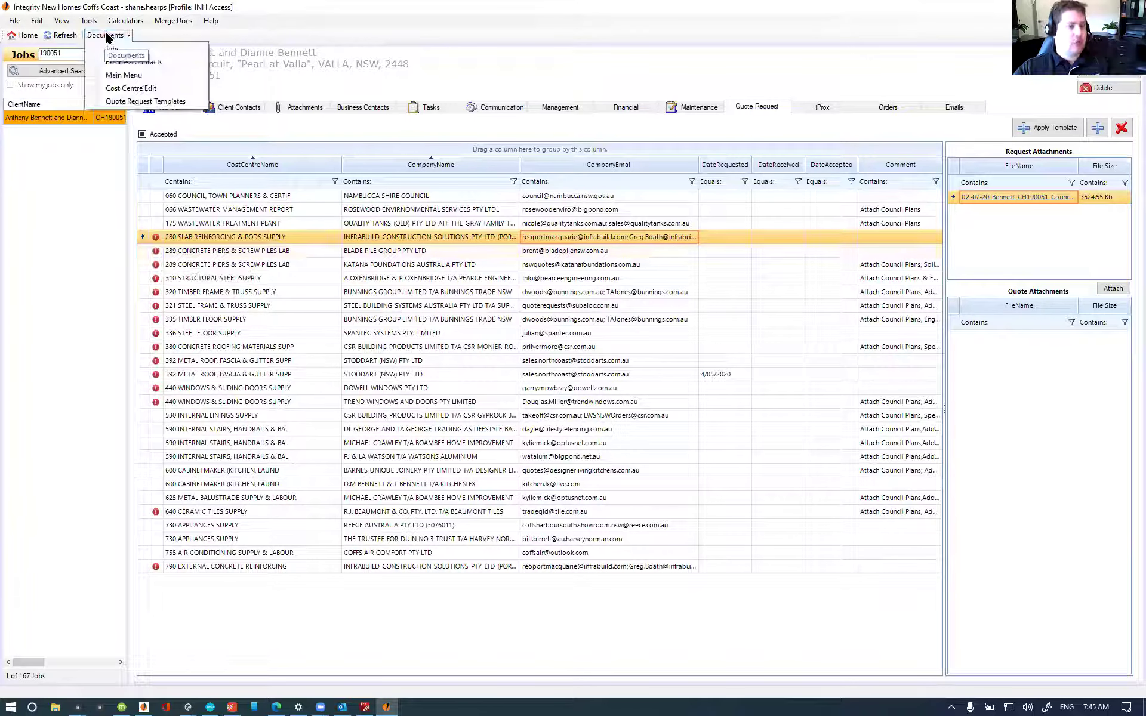
{"action": "left_click", "coordinate": [148, 88]}
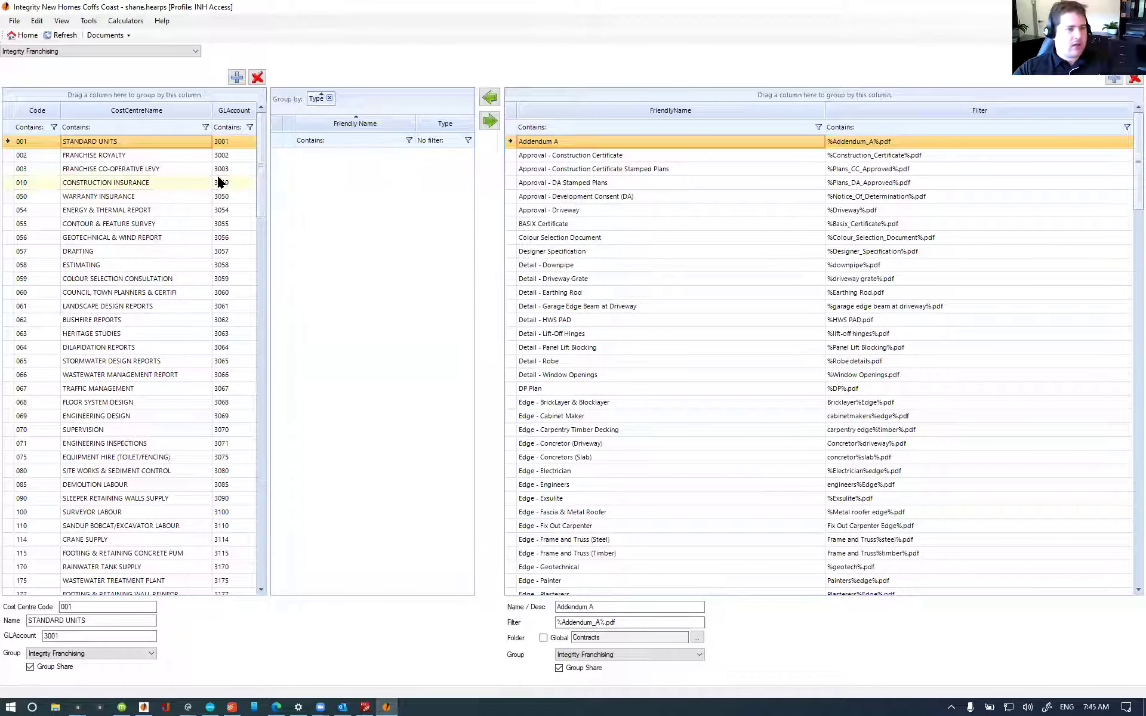
{"action": "left_click", "coordinate": [48, 51]}
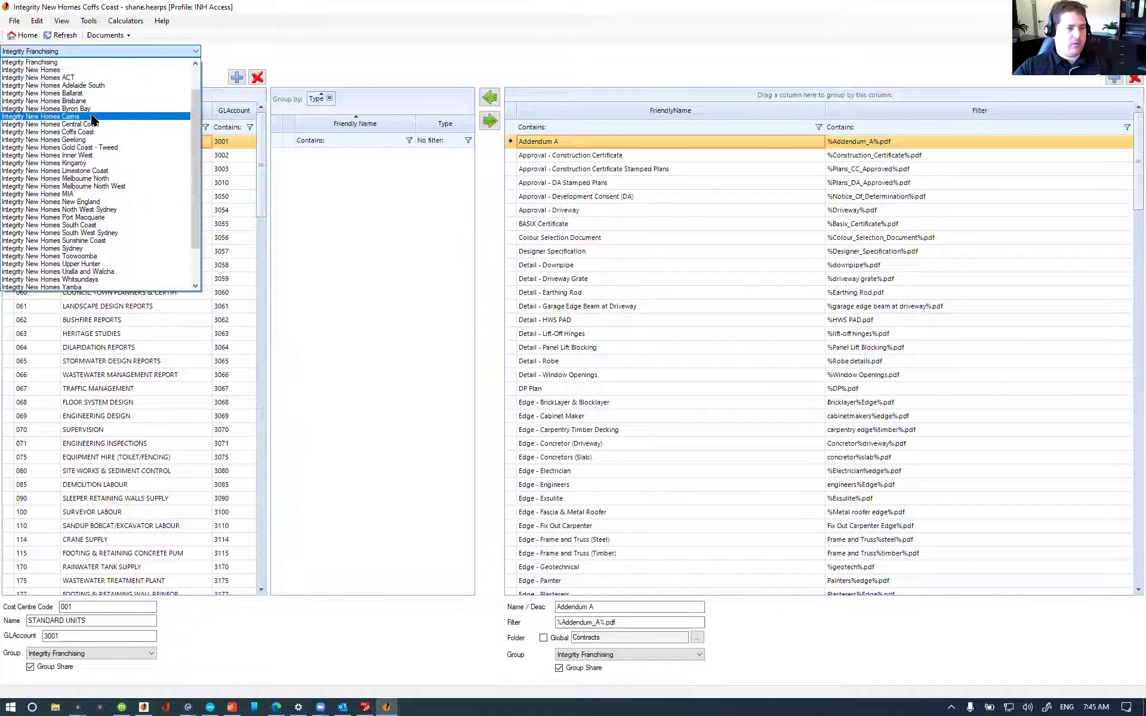
{"action": "left_click", "coordinate": [58, 133]}
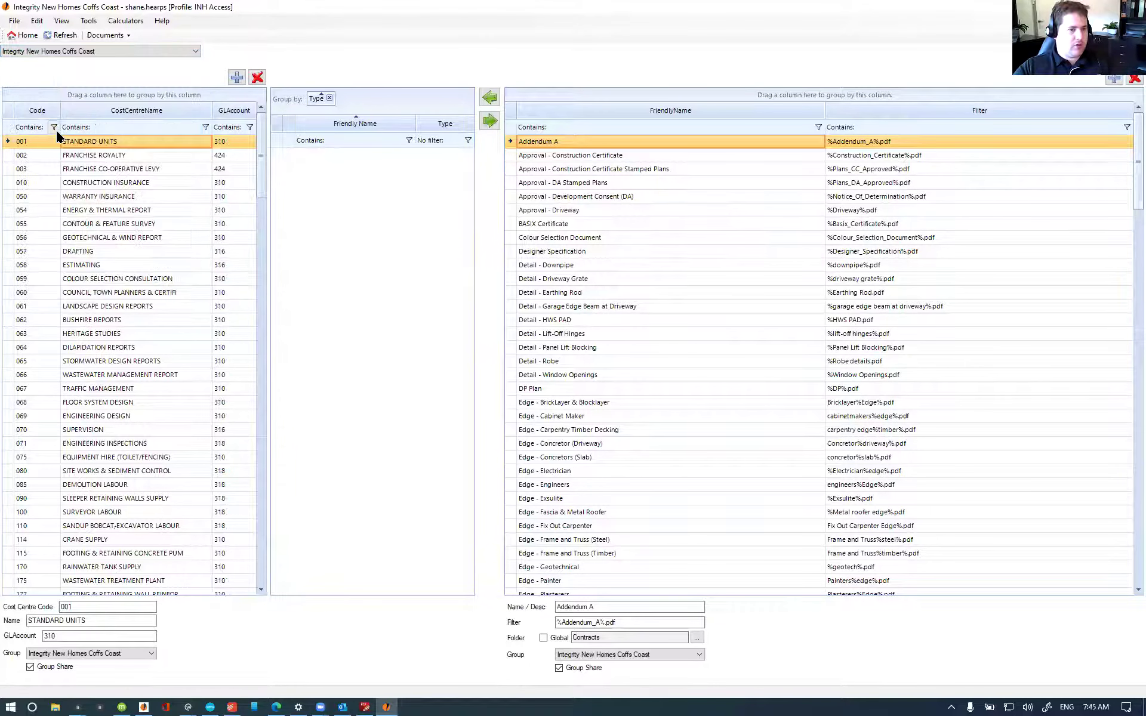
{"action": "scroll", "coordinate": [550, 376], "scroll_direction": "down", "scroll_amount": 2}
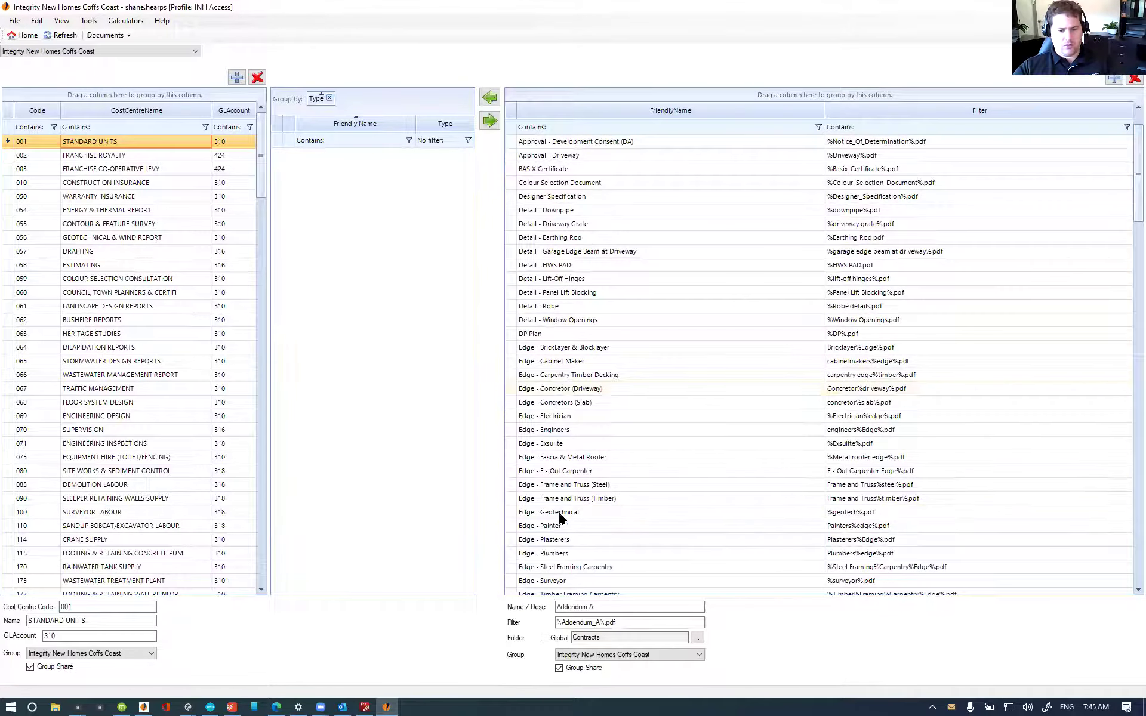
Step: Check the Engineering attachment's file filter and folder in the cost centre editor, and return to the job's quote requests
{"action": "scroll", "coordinate": [543, 374], "scroll_direction": "down", "scroll_amount": 15}
{"action": "scroll", "coordinate": [543, 375], "scroll_direction": "up", "scroll_amount": 3}
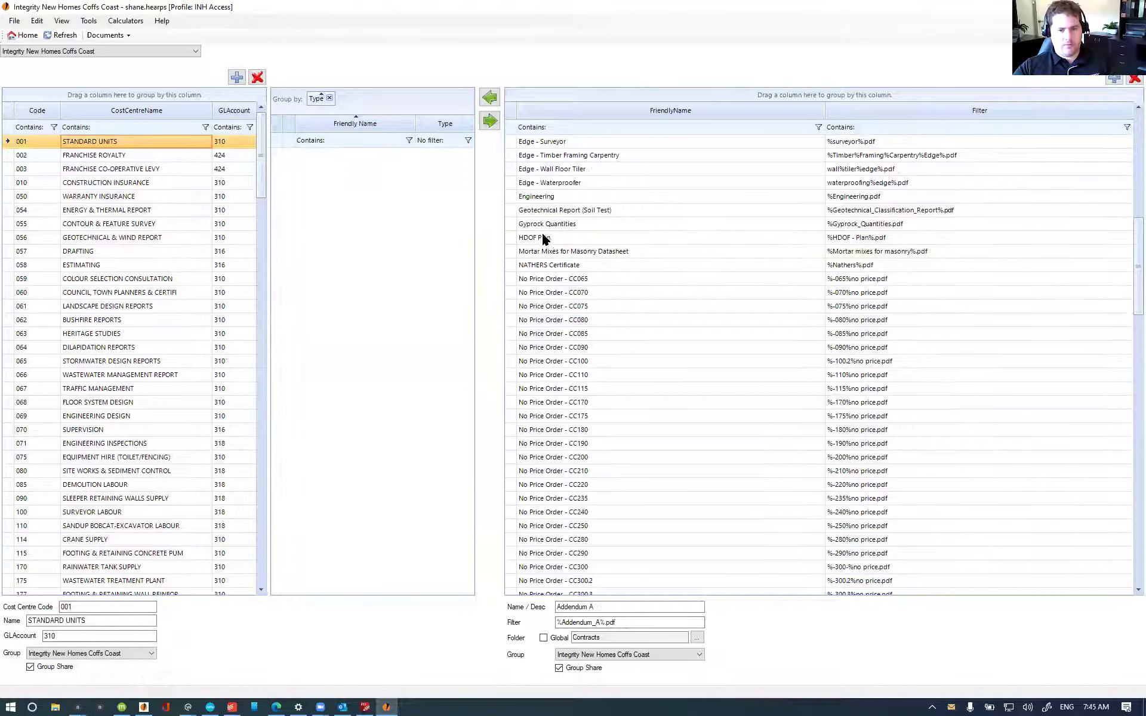
{"action": "left_click", "coordinate": [537, 199]}
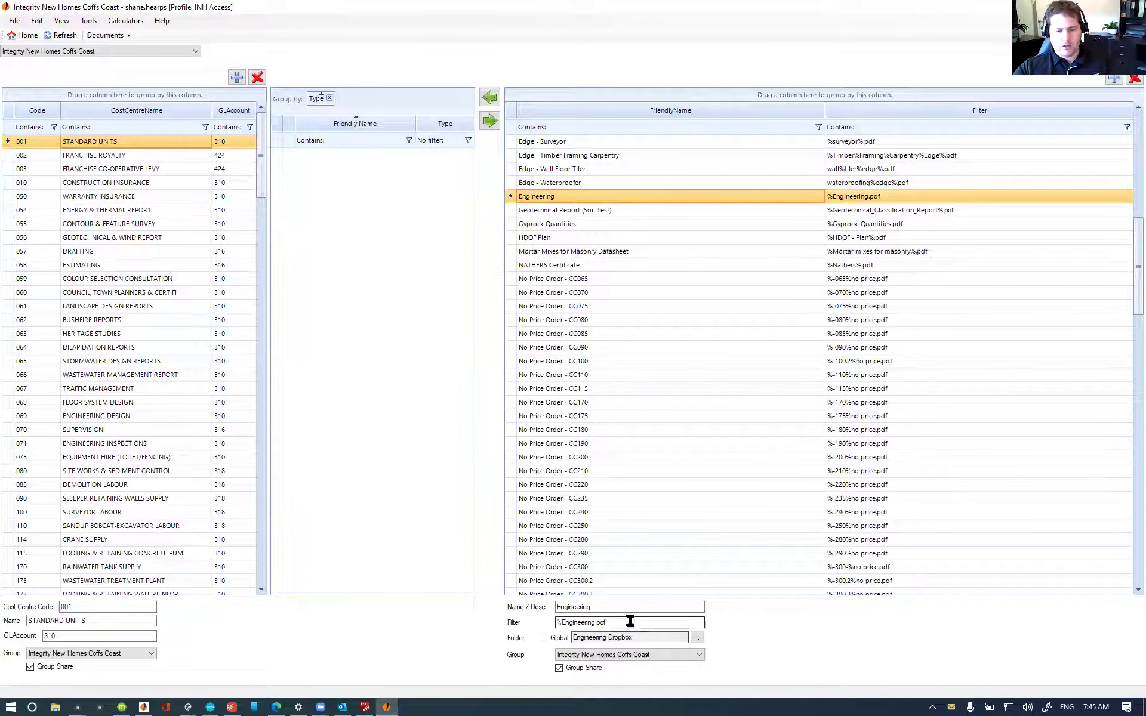
{"action": "left_click", "coordinate": [560, 622]}
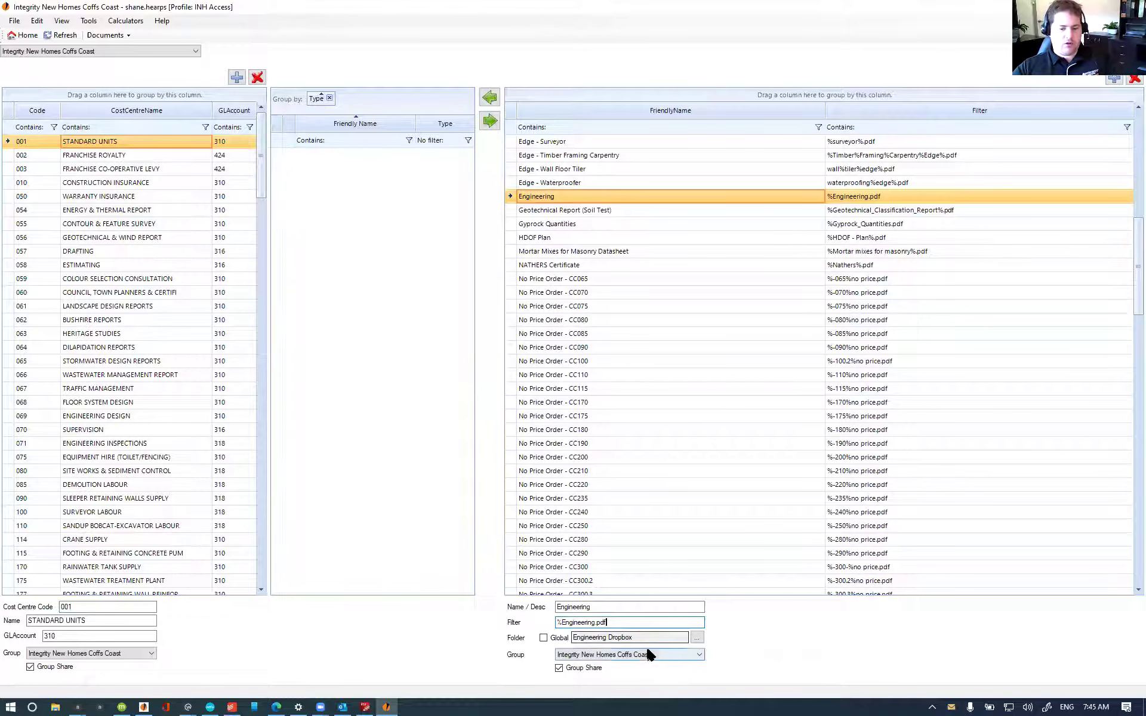
{"action": "left_click", "coordinate": [107, 25]}
{"action": "left_click", "coordinate": [109, 24]}
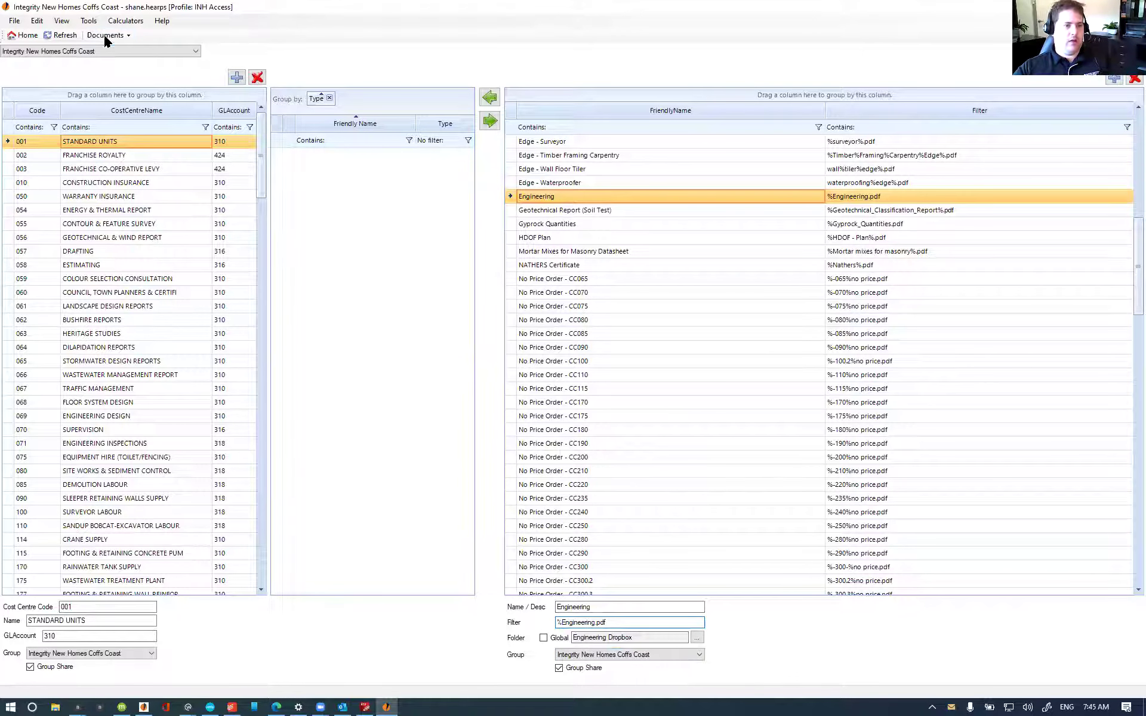
{"action": "left_click", "coordinate": [105, 35]}
{"action": "left_click", "coordinate": [111, 47]}
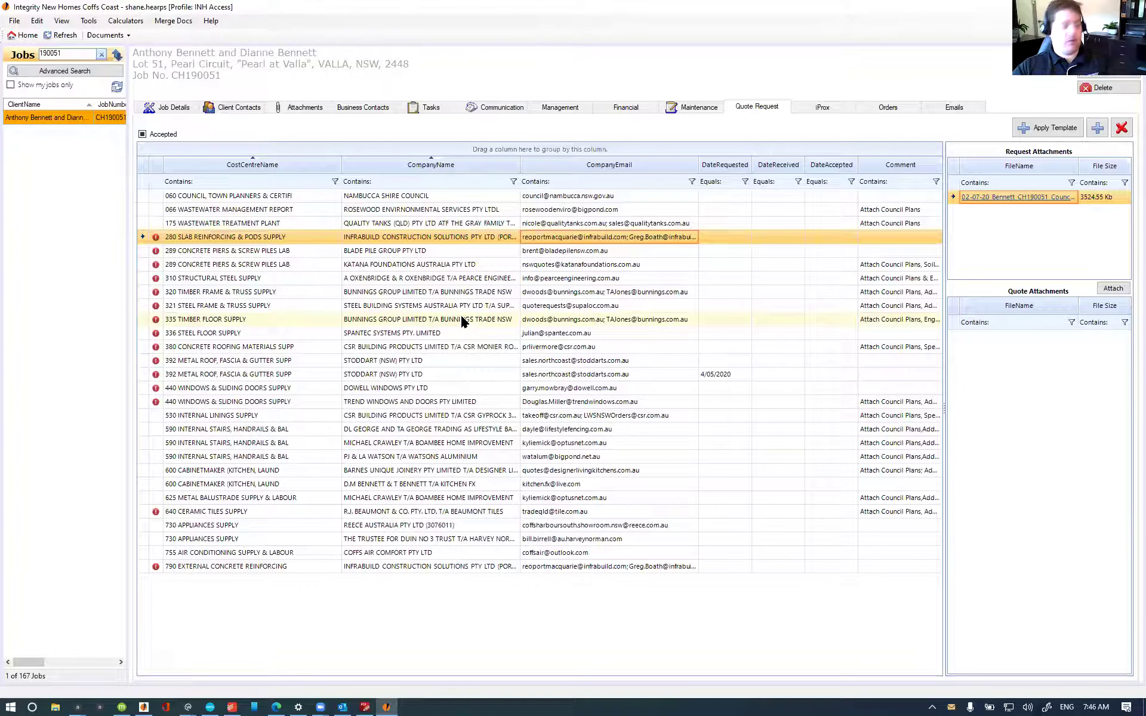
Step: Delete the job's quote requests for 066 Wastewater Management Report, 175 Wastewater Treatment Plant and 060 Council, Town Planners
{"action": "left_click", "coordinate": [342, 707]}
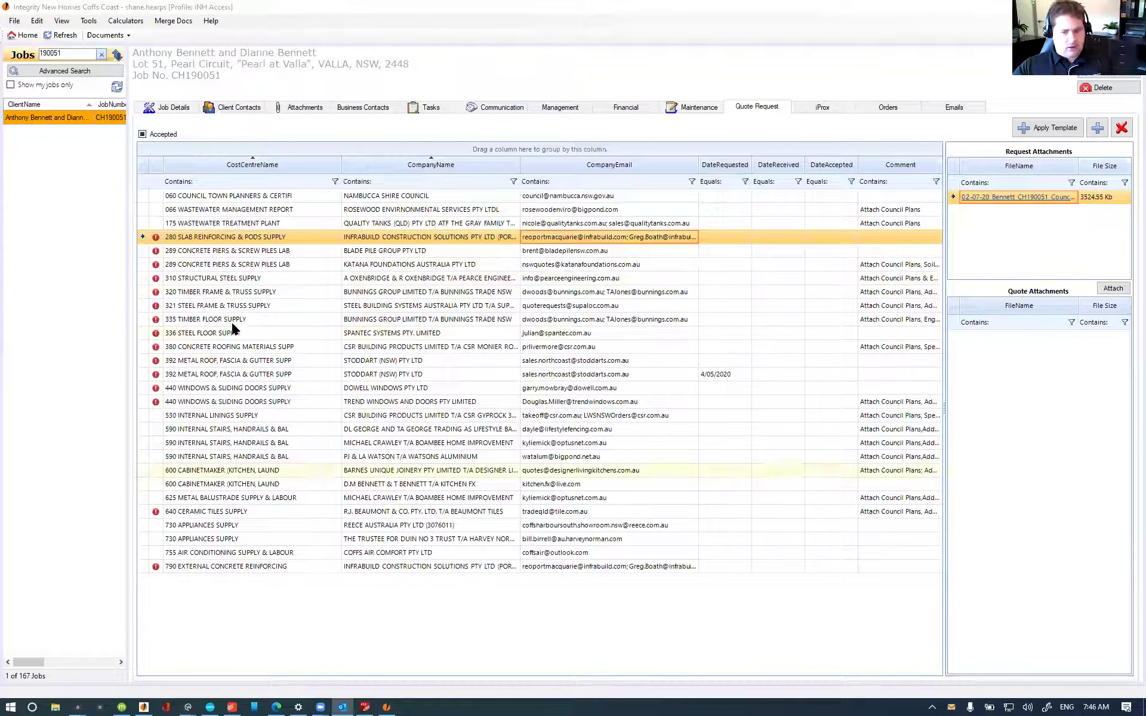
{"action": "left_click", "coordinate": [242, 197]}
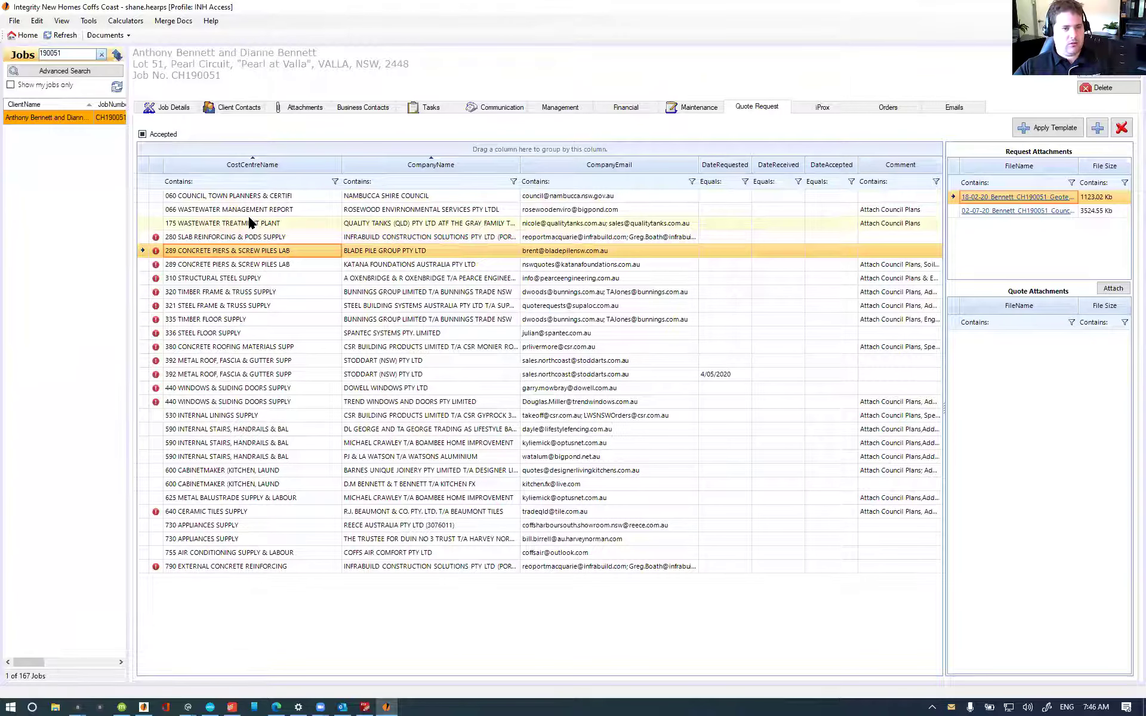
{"action": "left_click", "coordinate": [568, 224]}
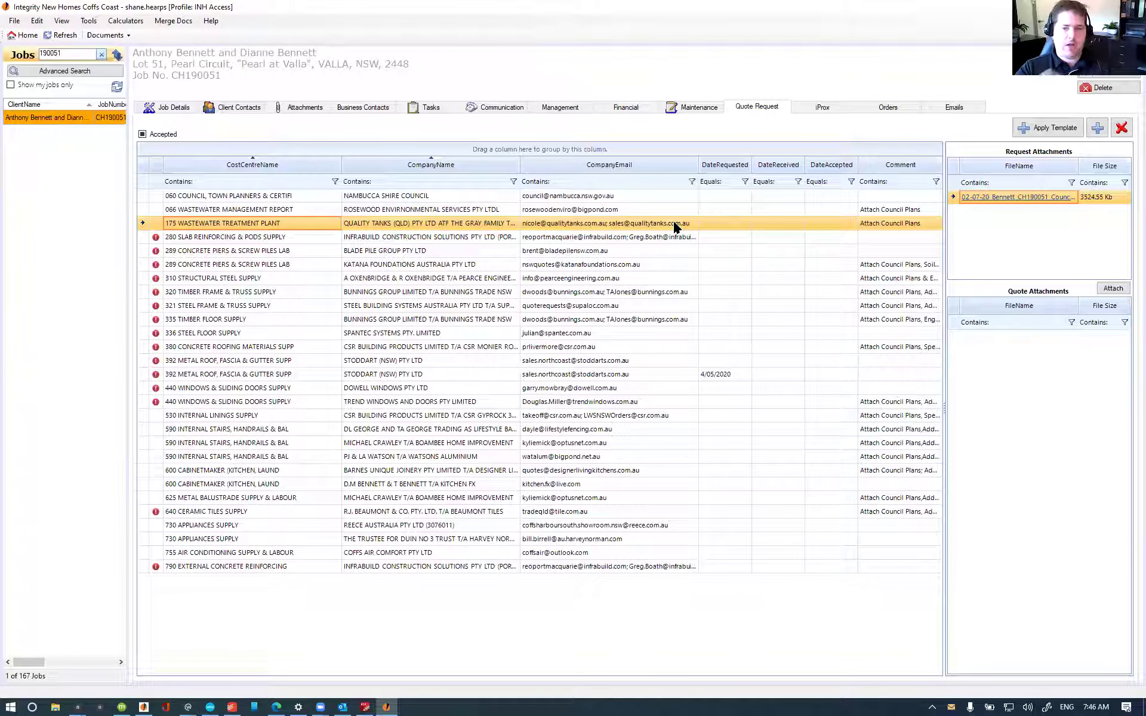
{"action": "left_click", "coordinate": [490, 213], "text": "ctrl"}
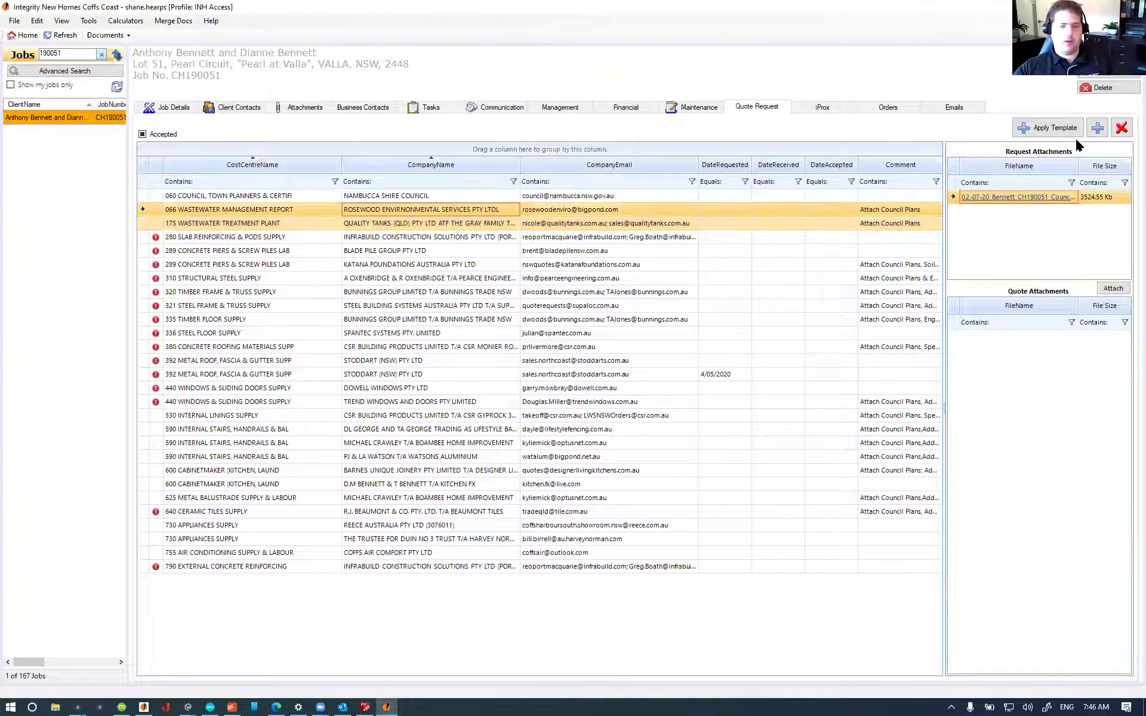
{"action": "left_click", "coordinate": [1120, 127]}
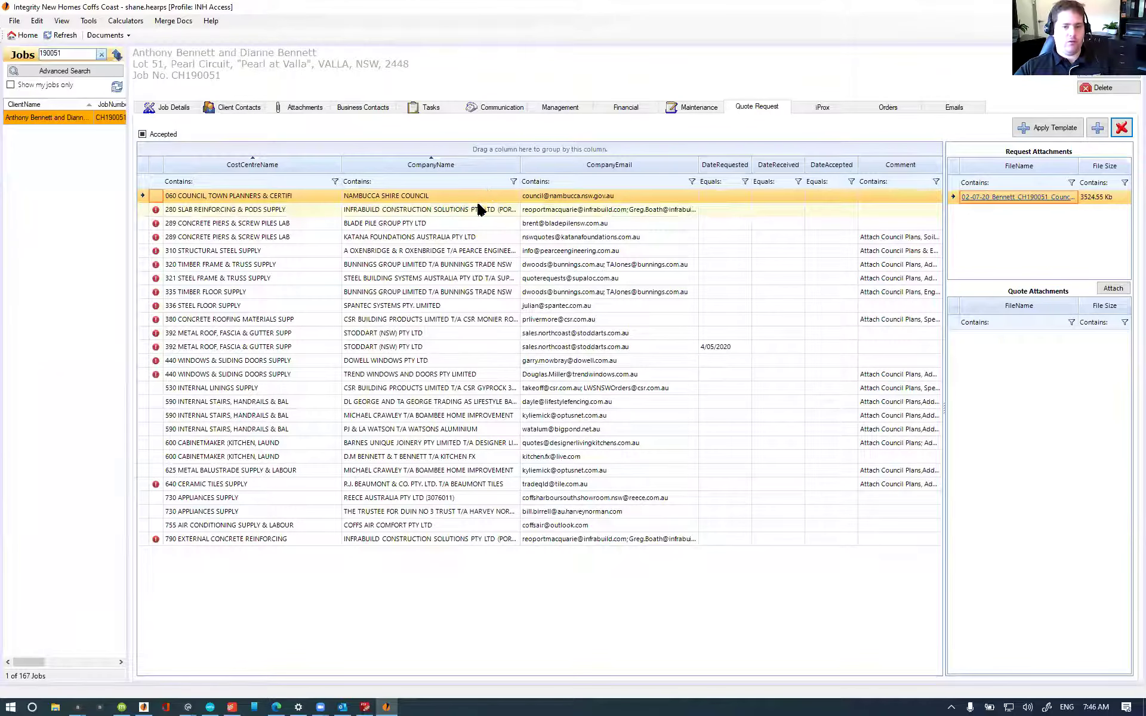
{"action": "left_click", "coordinate": [476, 209]}
{"action": "left_click", "coordinate": [445, 200]}
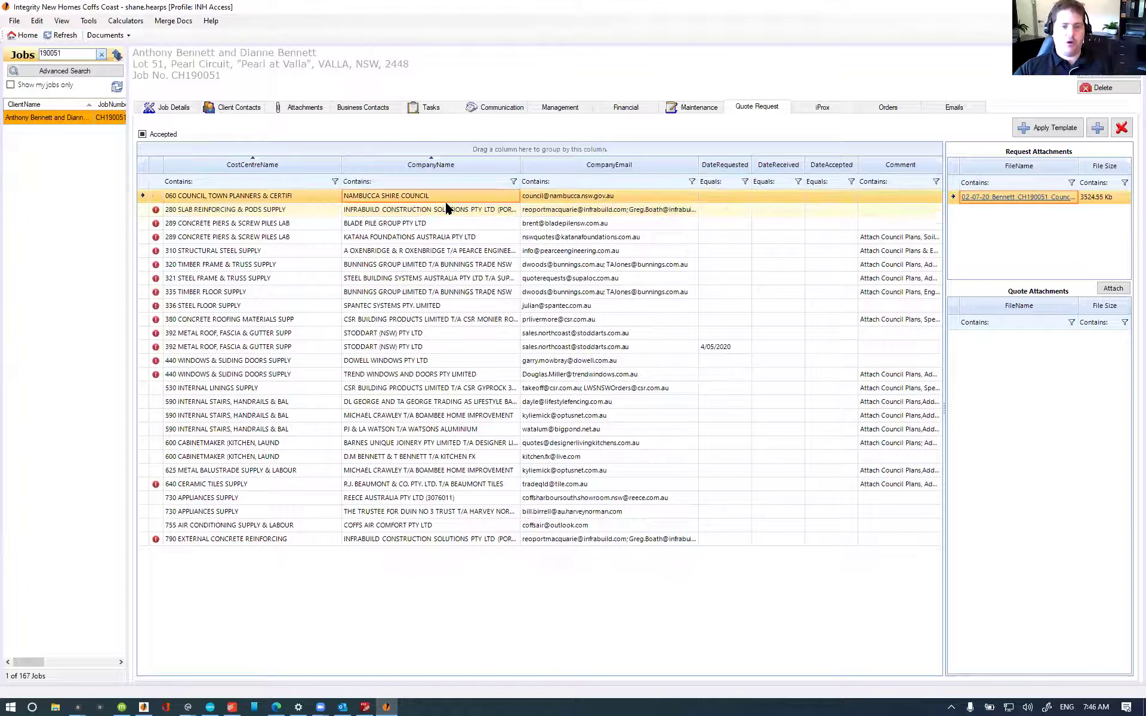
{"action": "left_click", "coordinate": [1126, 128]}
{"action": "left_click", "coordinate": [604, 398]}
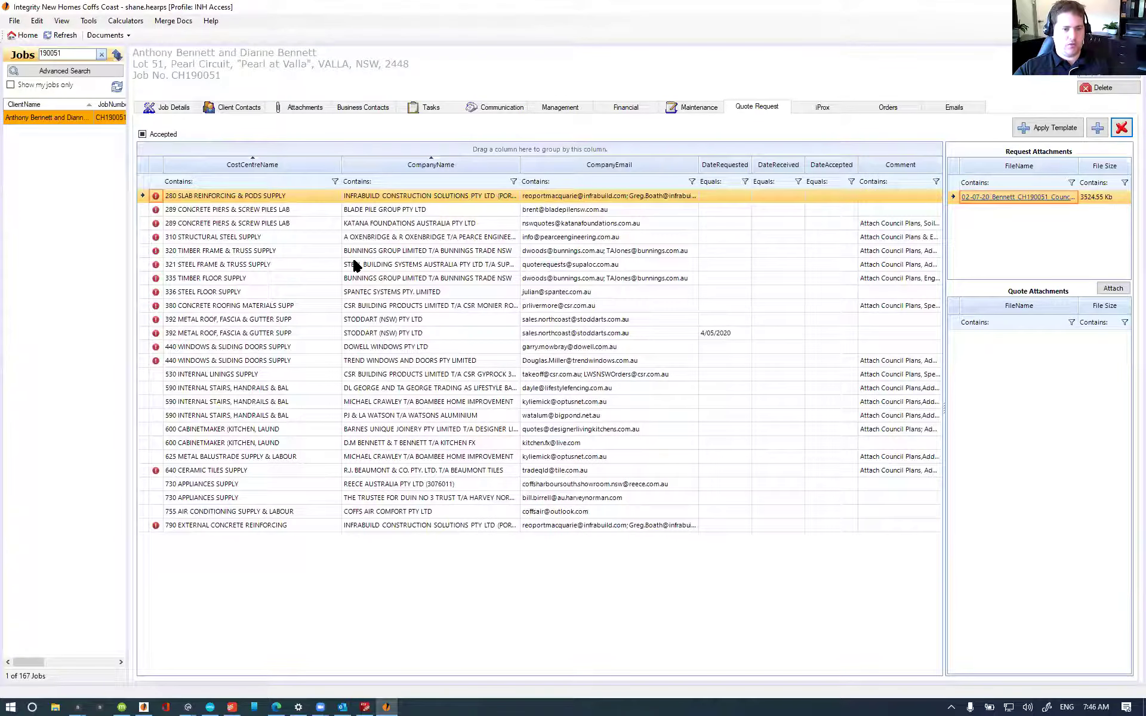
Step: Change the company for 321 Steel Frame & Truss Supply in Nambucca Shire Council's default suppliers to Steel House Frames Australia Pty Ltd
{"action": "left_click", "coordinate": [441, 266]}
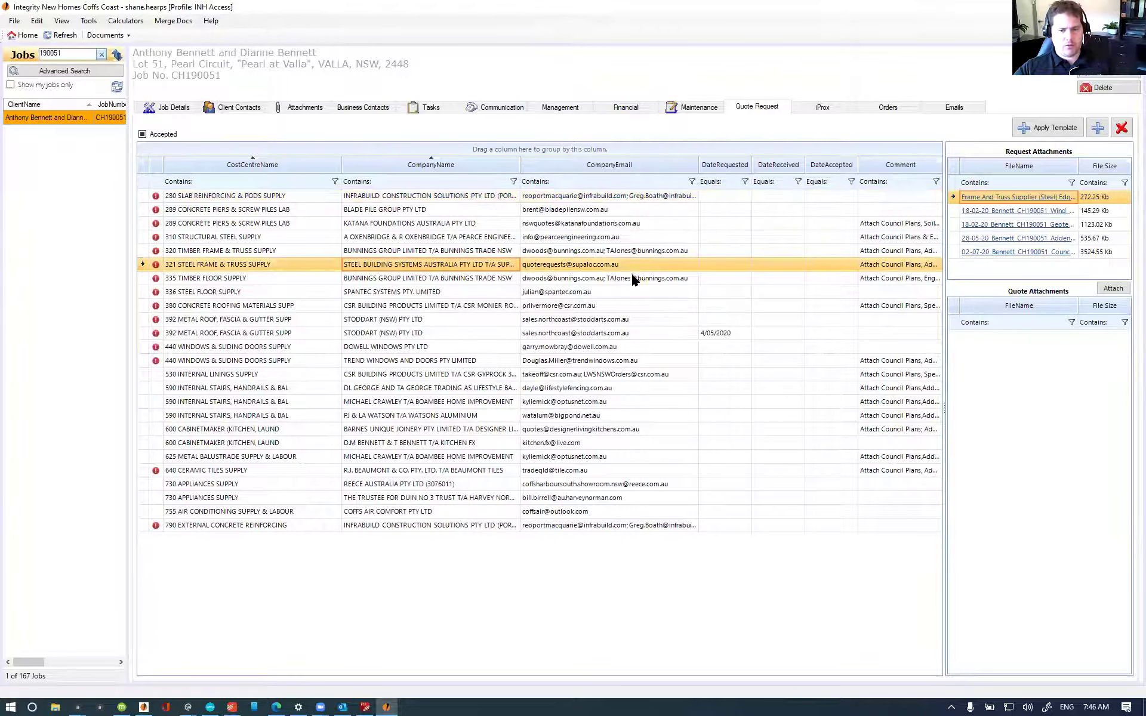
{"action": "left_click", "coordinate": [107, 35]}
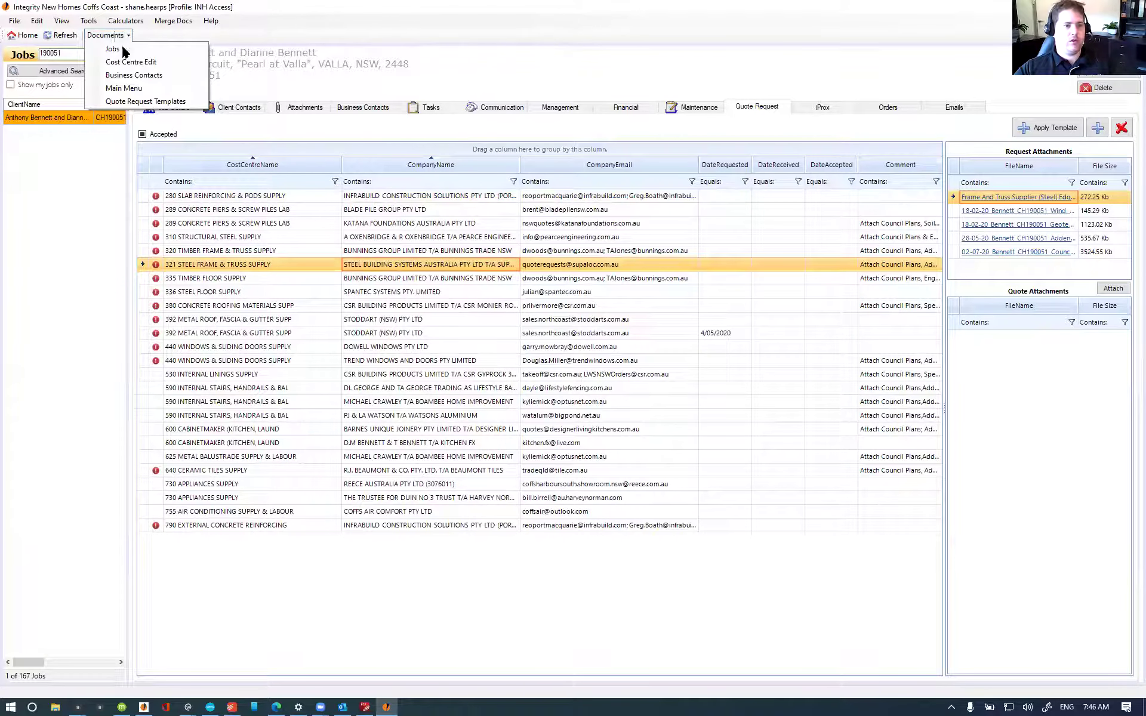
{"action": "left_click", "coordinate": [144, 74]}
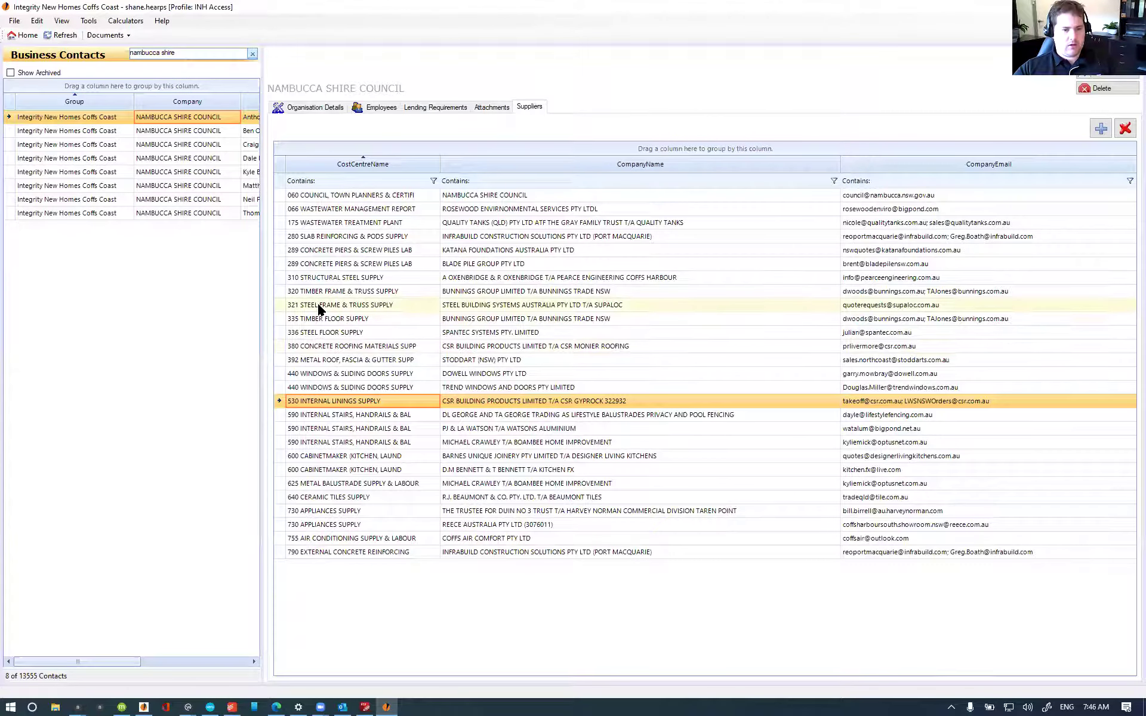
{"action": "left_click", "coordinate": [546, 306]}
{"action": "double_click", "coordinate": [546, 305]}
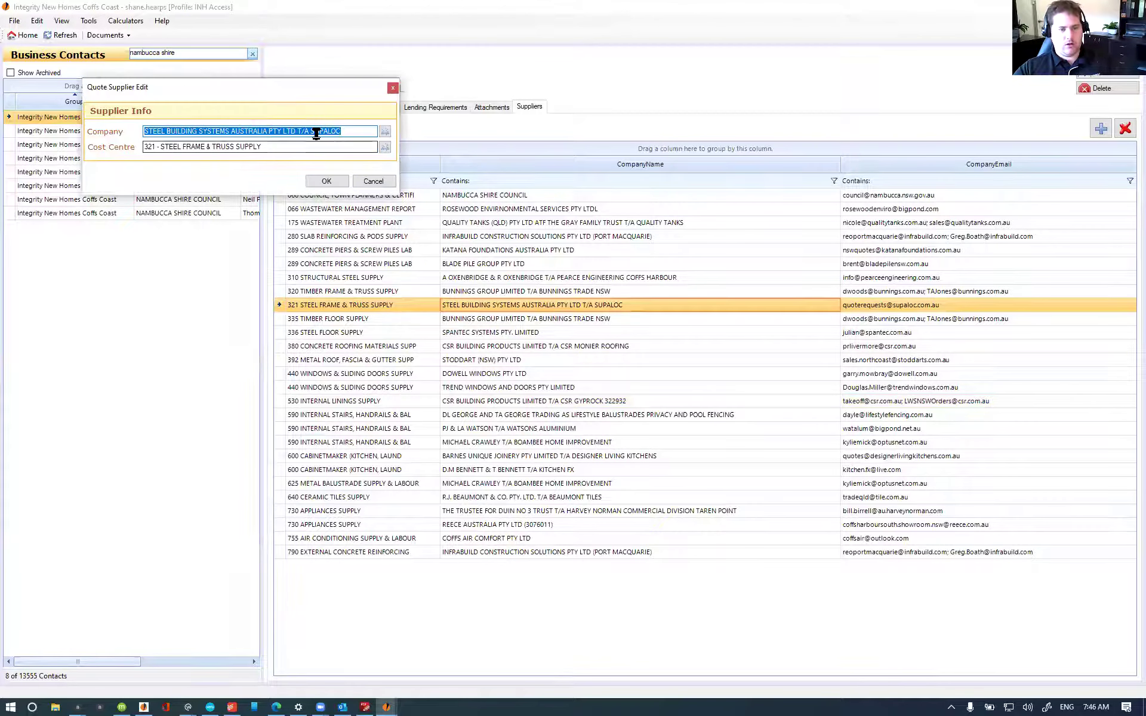
{"action": "type", "text": "stoddar"}
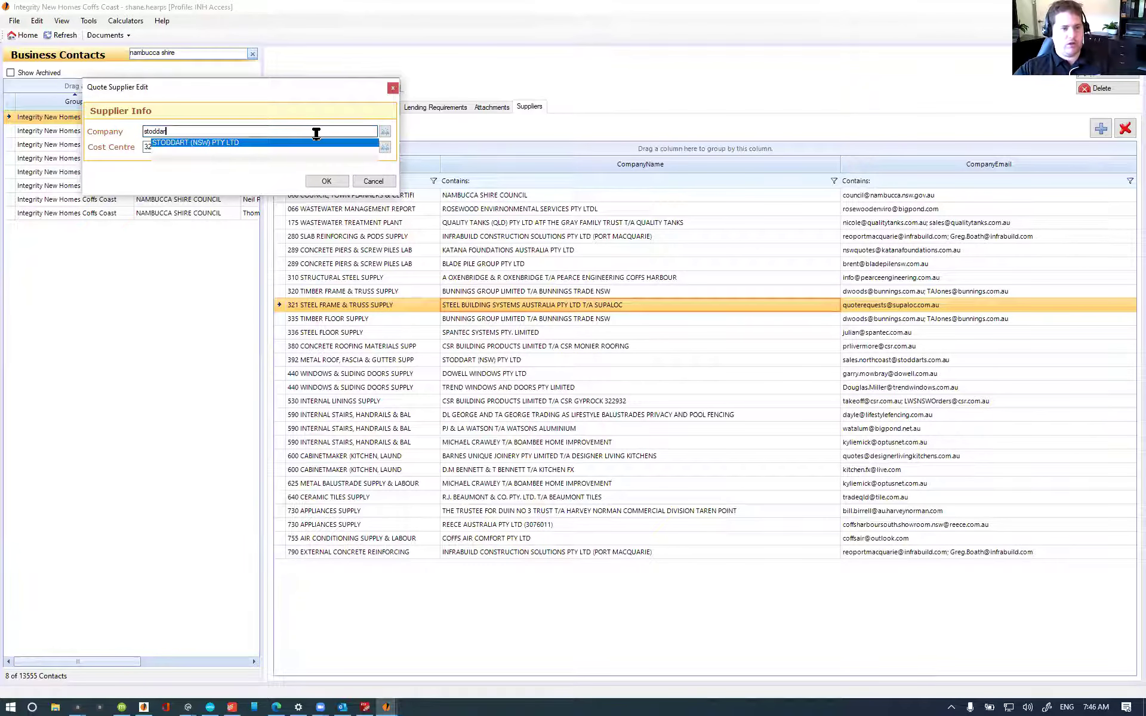
{"action": "key", "text": "BackSpace"}
{"action": "key", "text": "BackSpace"}
{"action": "key", "text": "BackSpace"}
{"action": "key", "text": "BackSpace"}
{"action": "type", "text": "eel hou"}
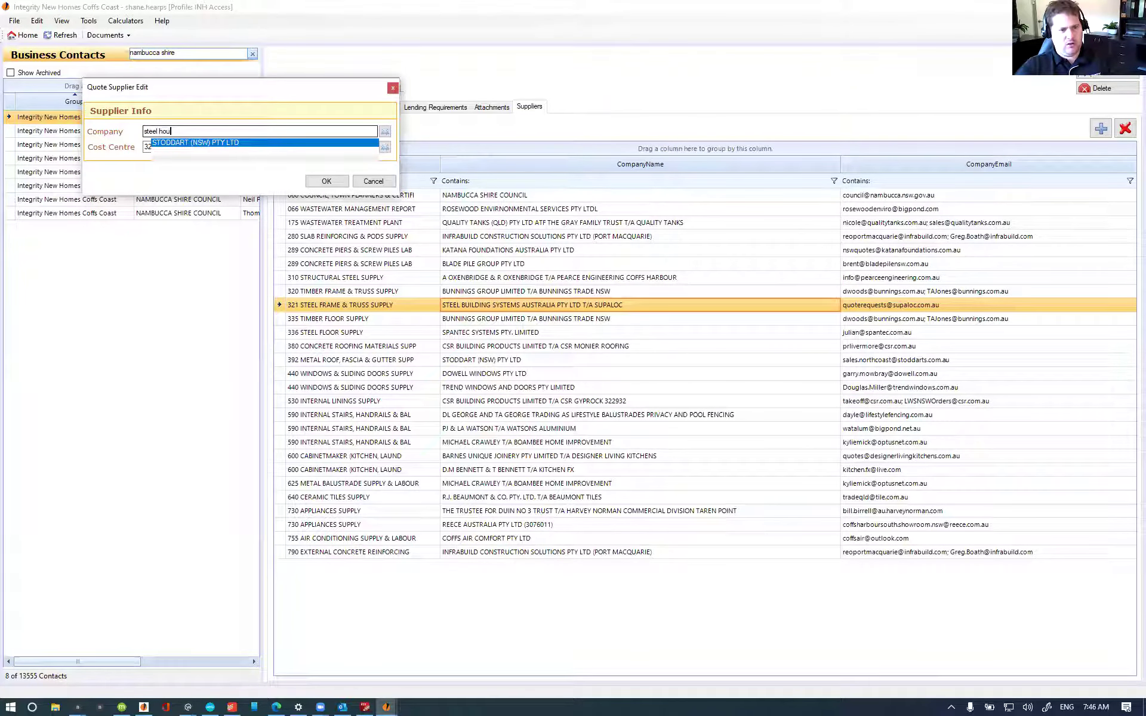
{"action": "left_click", "coordinate": [265, 144]}
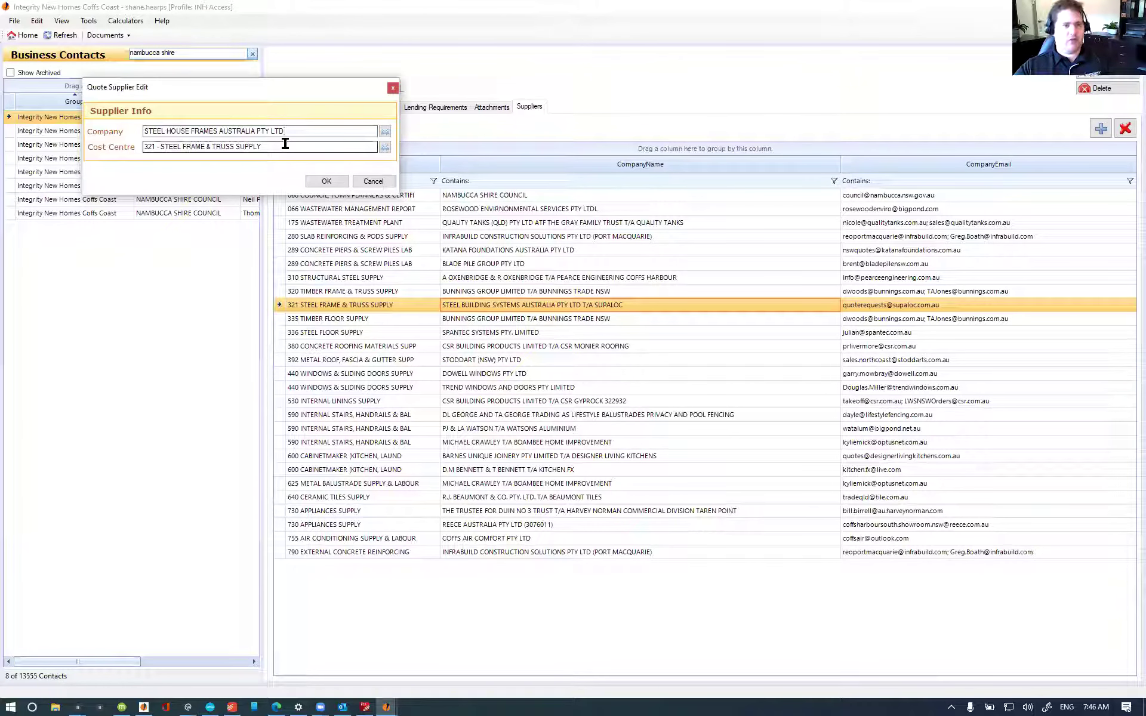
{"action": "left_click", "coordinate": [327, 183]}
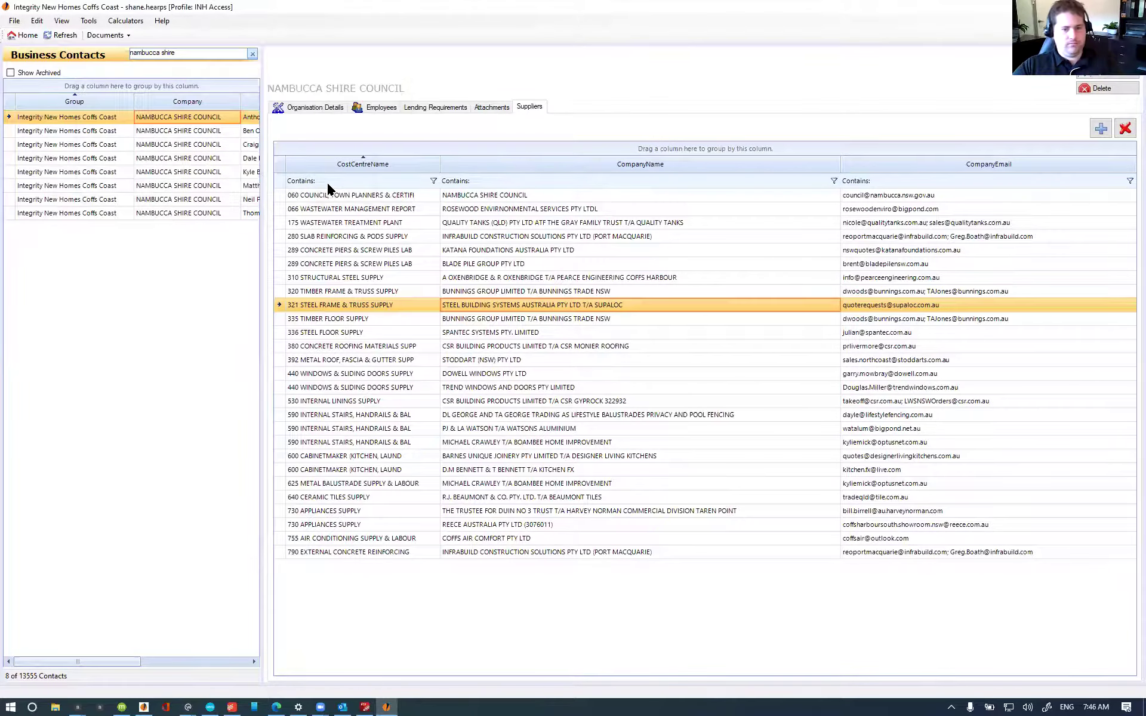
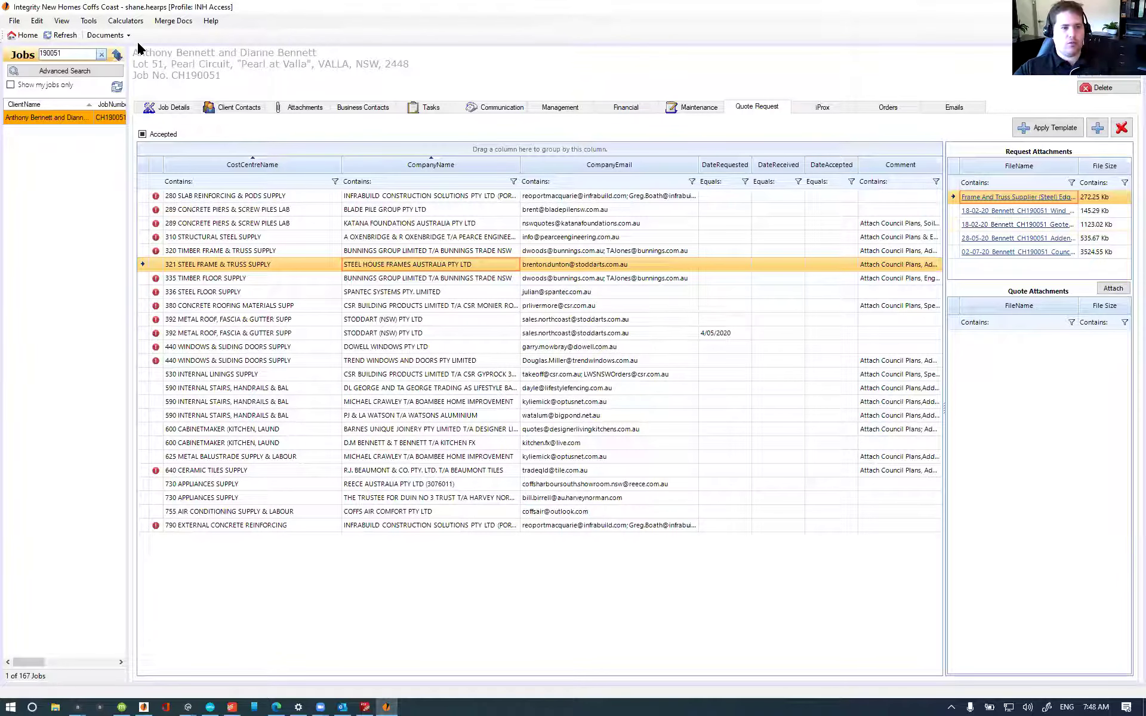
Step: Review the quote request attachments assigned to cost centre 321 Steel Frame & Truss Supply in the Integrity New Homes Coffs Coast group
{"action": "left_click", "coordinate": [107, 35]}
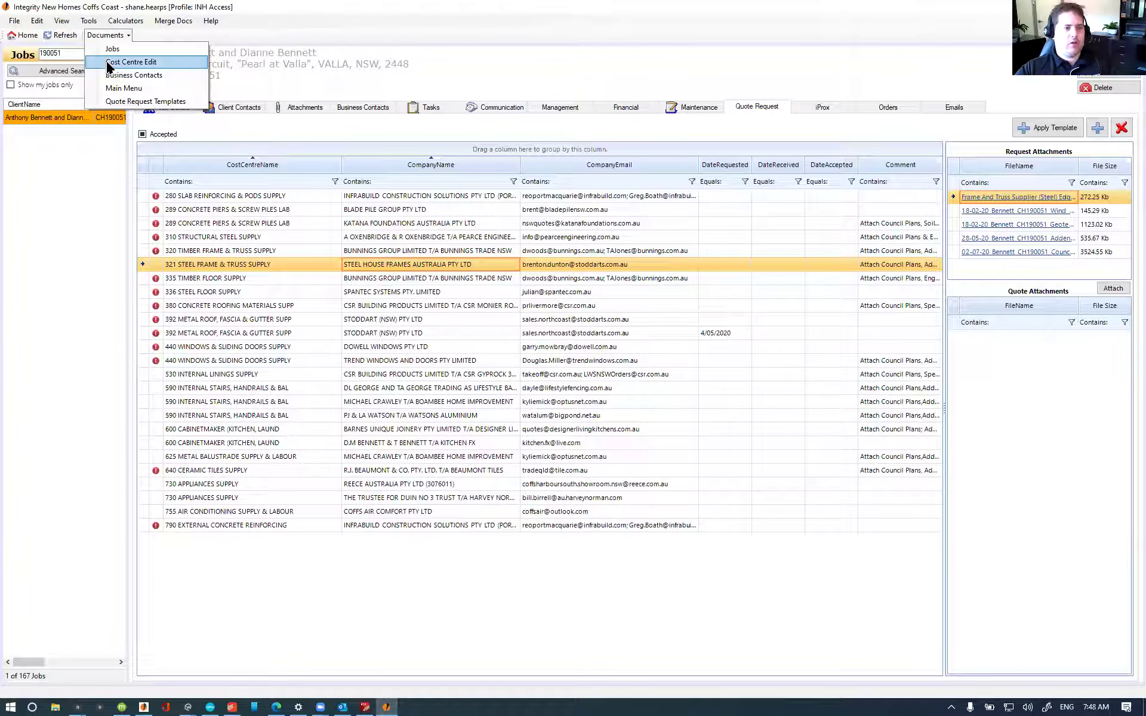
{"action": "left_click", "coordinate": [110, 65]}
{"action": "left_click", "coordinate": [95, 51]}
{"action": "left_click", "coordinate": [90, 132]}
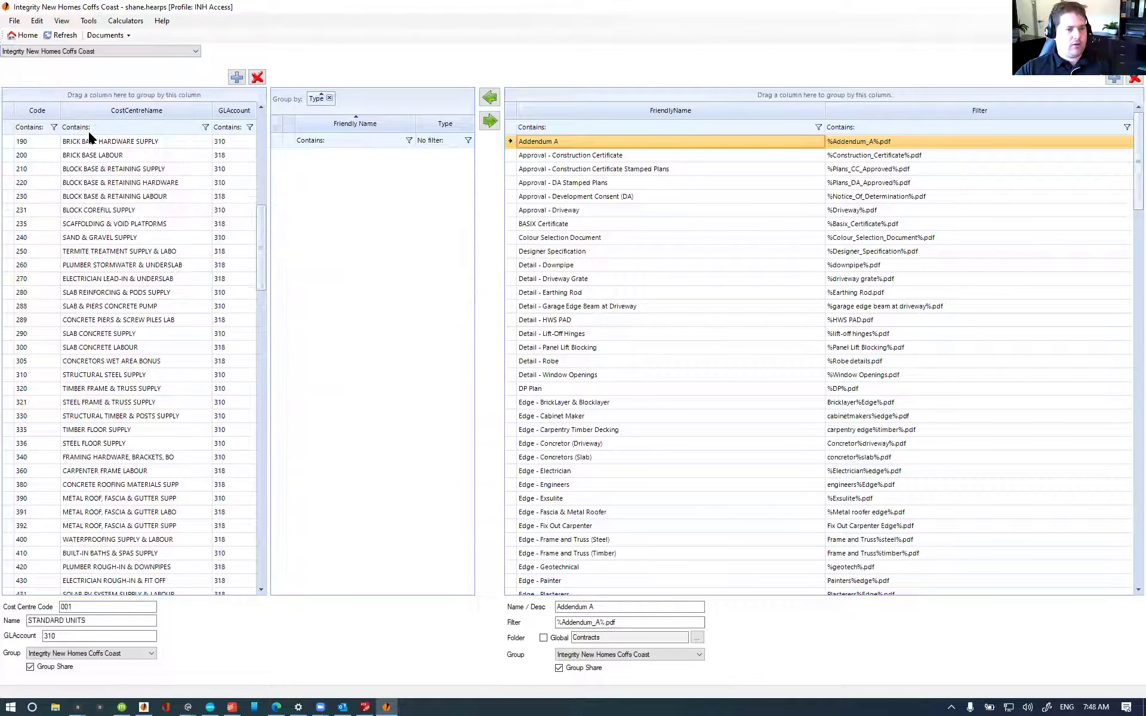
{"action": "left_click", "coordinate": [84, 405]}
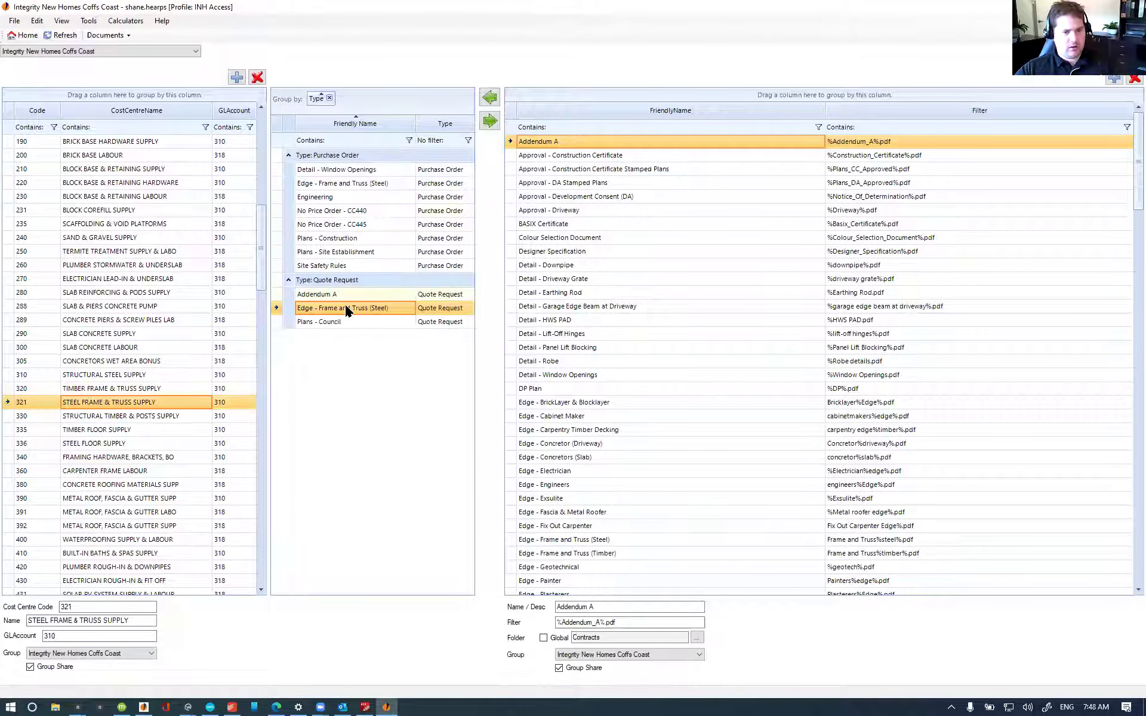
{"action": "left_click", "coordinate": [323, 295]}
{"action": "left_click", "coordinate": [322, 308]}
{"action": "left_click", "coordinate": [319, 320]}
{"action": "left_click", "coordinate": [326, 307]}
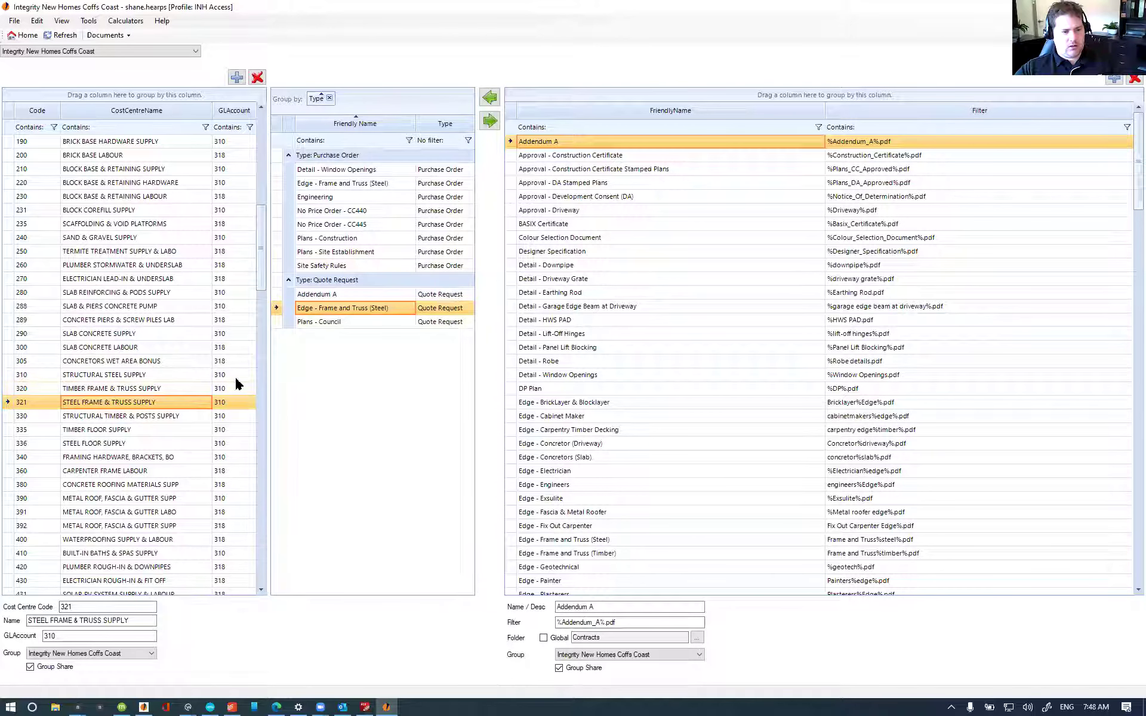
{"action": "left_click", "coordinate": [320, 322]}
{"action": "left_click", "coordinate": [327, 294]}
{"action": "left_click", "coordinate": [327, 308]}
{"action": "left_click", "coordinate": [324, 321]}
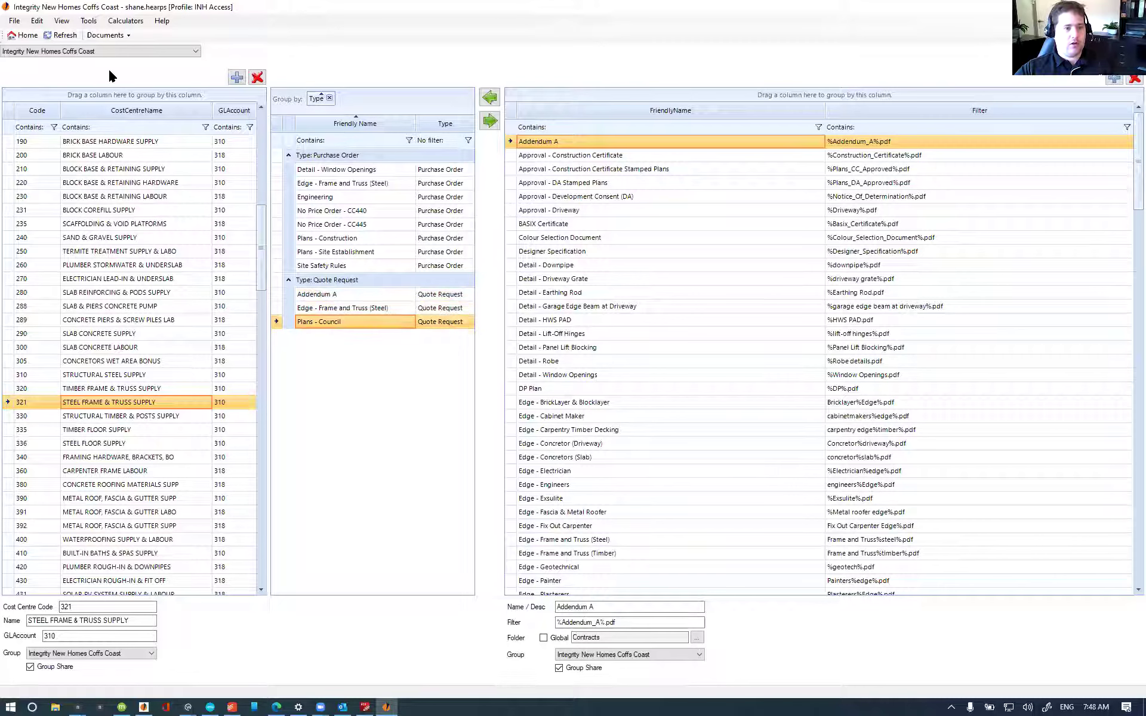
Step: Switch the cost centre editor to the Integrity Franchising group and review the quote request attachments of 321 Steel Frame & Truss Supply
{"action": "left_click", "coordinate": [92, 51]}
{"action": "left_click", "coordinate": [49, 74]}
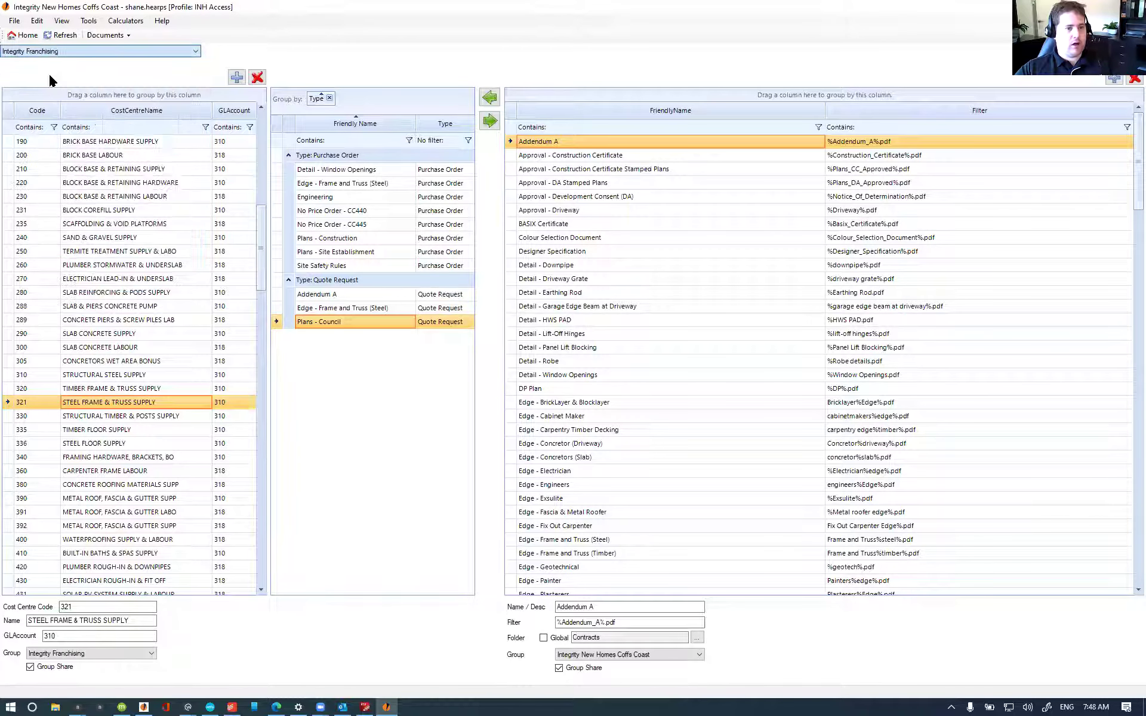
{"action": "left_click", "coordinate": [89, 402]}
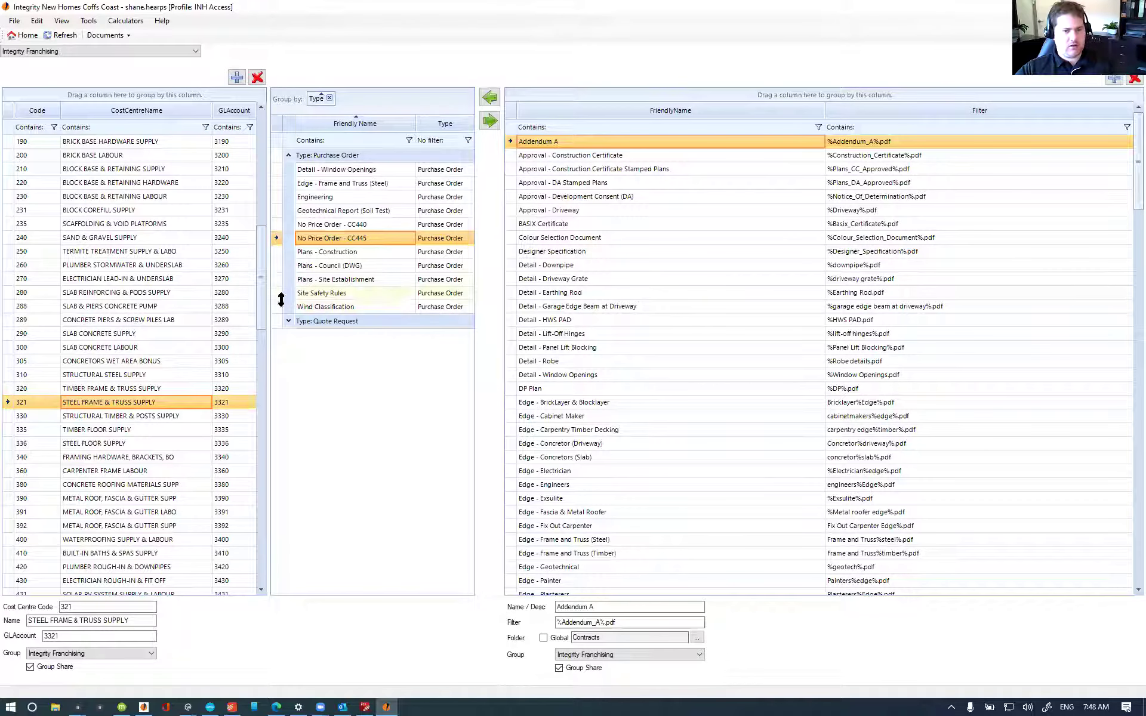
{"action": "left_click", "coordinate": [280, 321]}
{"action": "left_click", "coordinate": [282, 321]}
{"action": "left_click", "coordinate": [314, 335]}
{"action": "left_click", "coordinate": [314, 349]}
{"action": "left_click", "coordinate": [315, 363]}
{"action": "left_click", "coordinate": [317, 377]}
{"action": "left_click", "coordinate": [320, 391]}
{"action": "left_click", "coordinate": [333, 376]}
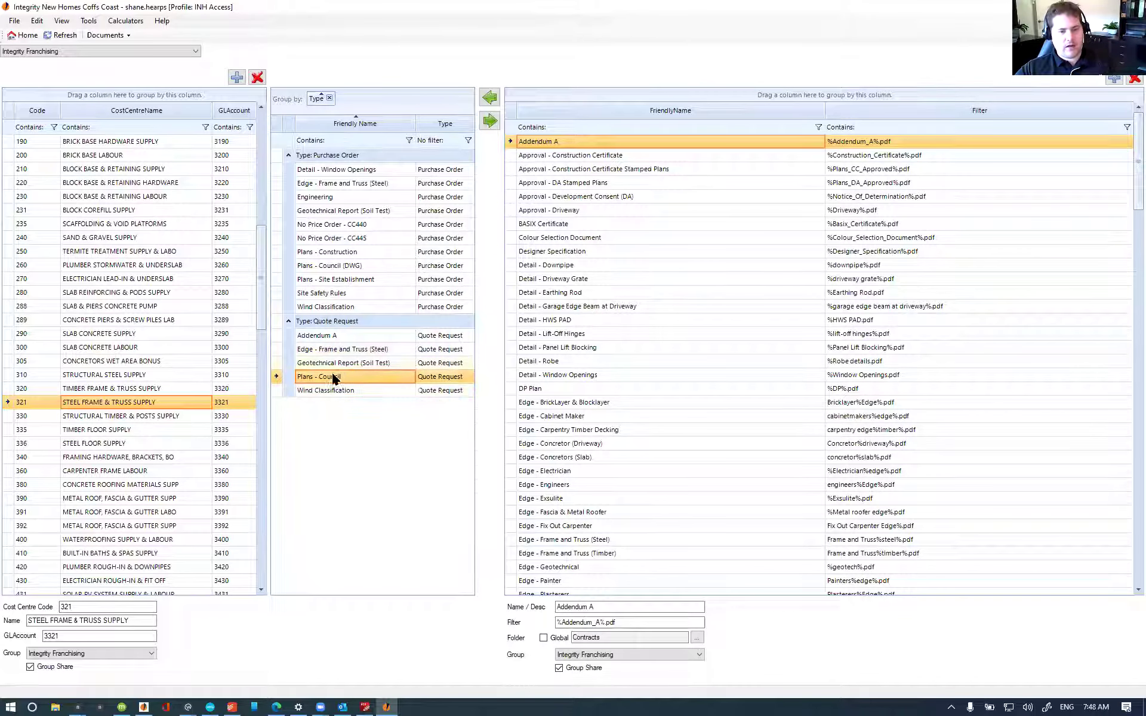
{"action": "left_click", "coordinate": [340, 362]}
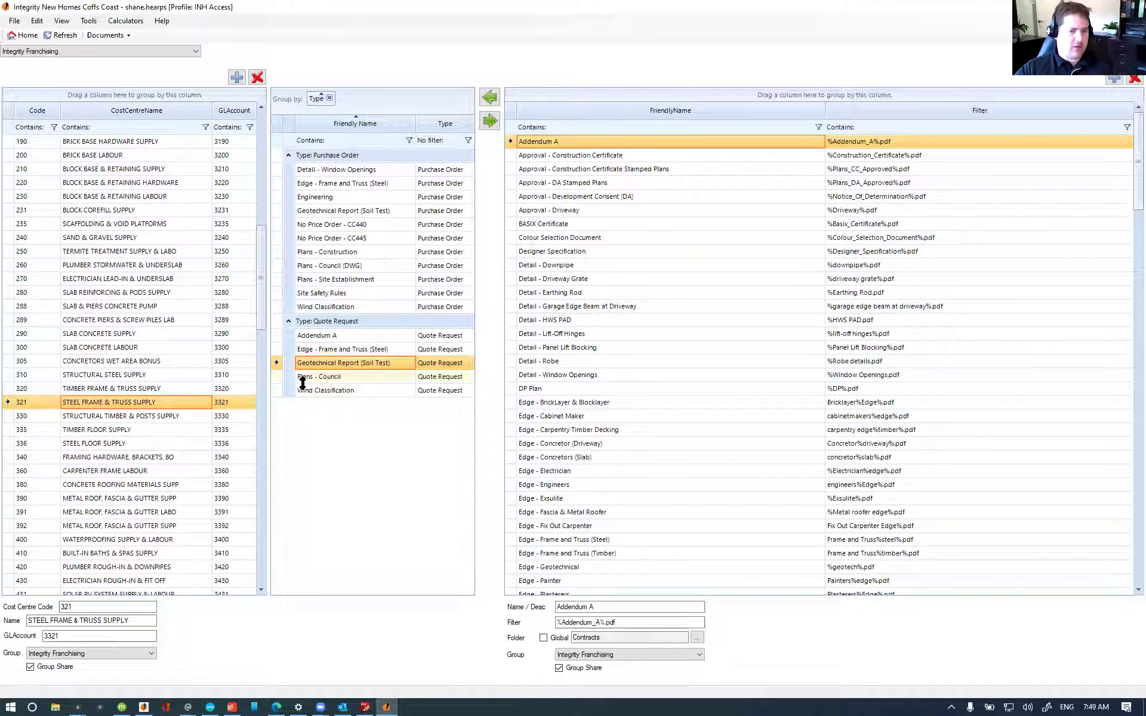
Step: Open the job's quote request for 321 Steel Frame & Truss Supply and review the truss and frame specifications in its message
{"action": "left_click", "coordinate": [82, 34]}
{"action": "left_click", "coordinate": [114, 46]}
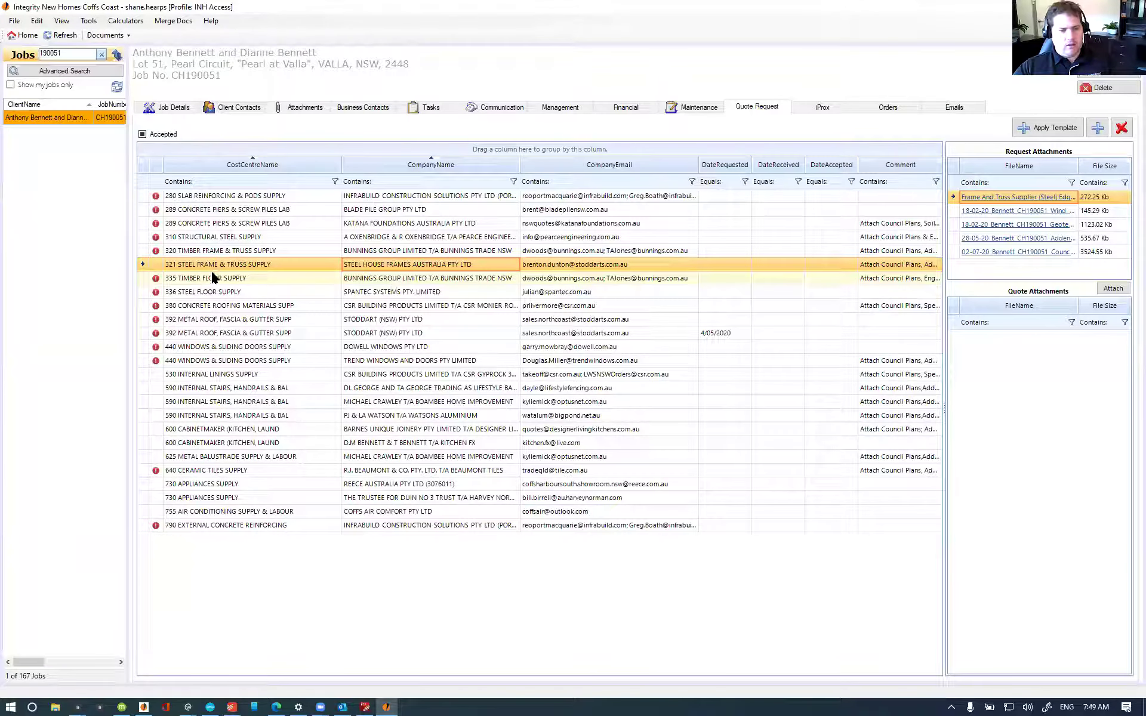
{"action": "double_click", "coordinate": [613, 264]}
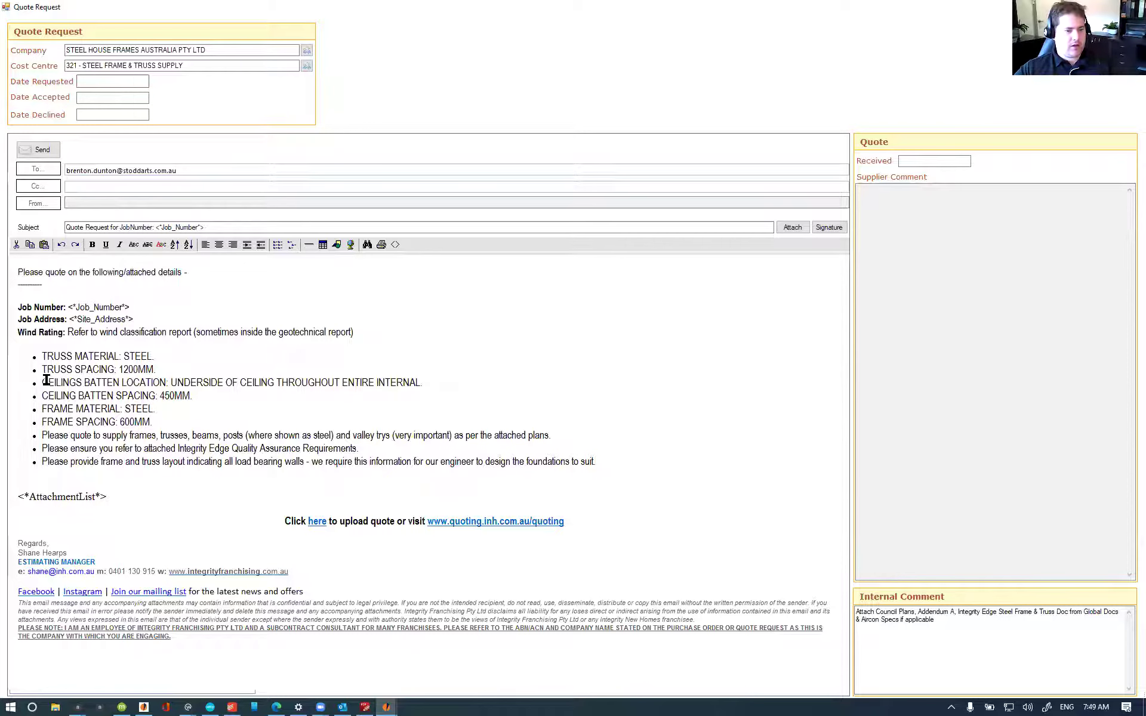
{"action": "left_click", "coordinate": [456, 381]}
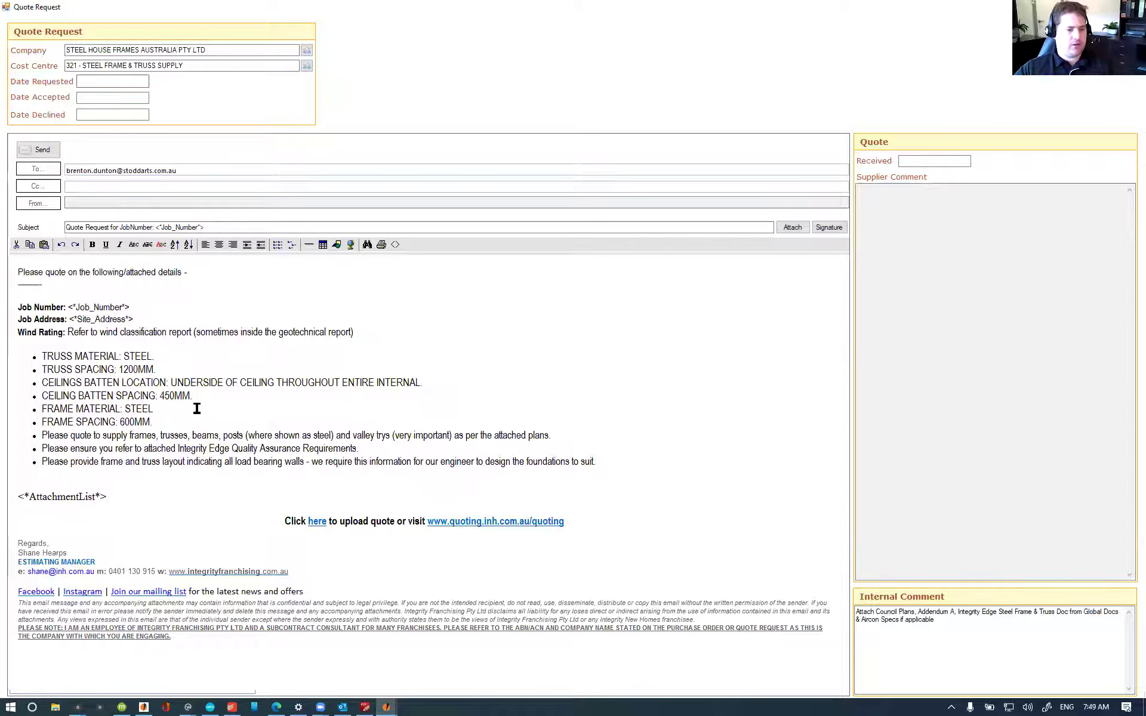
{"action": "left_click", "coordinate": [178, 416]}
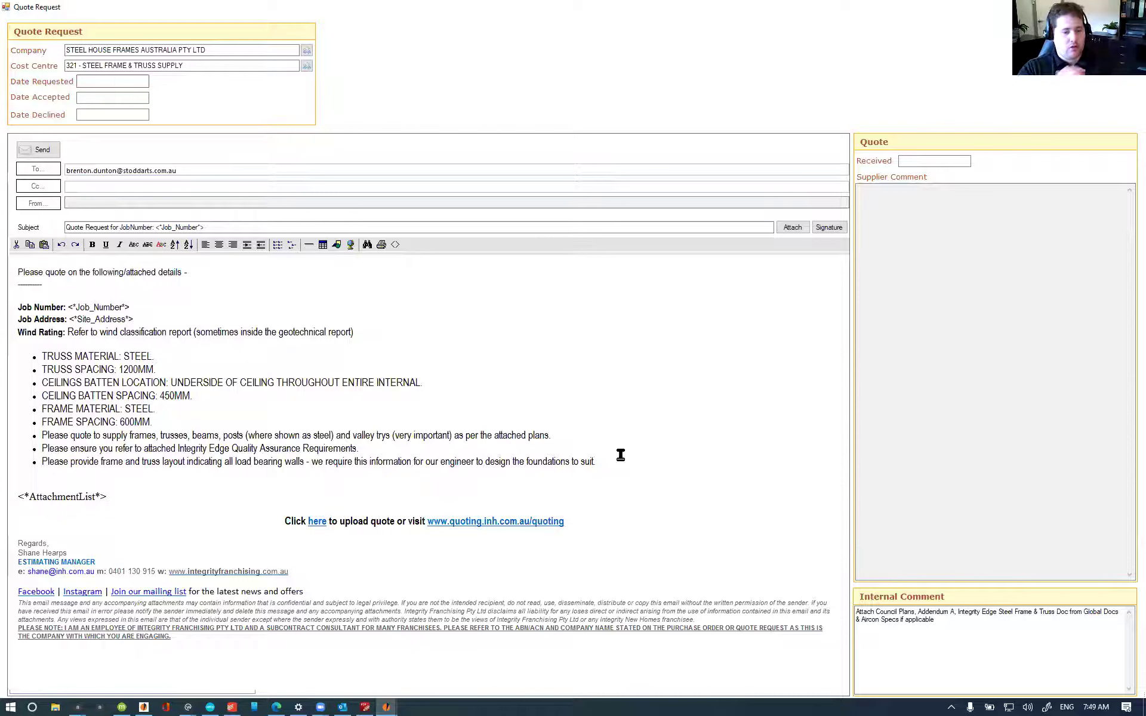
Step: Add a bullet reading "PLEASE ALSO INCLUDE A SEPARATE LINE ITEM FOR THE SUPPLY OF ALL TIE DOWN BOLTS" at the end of the list
{"action": "key", "text": "Return"}
{"action": "type", "text": "PL"}
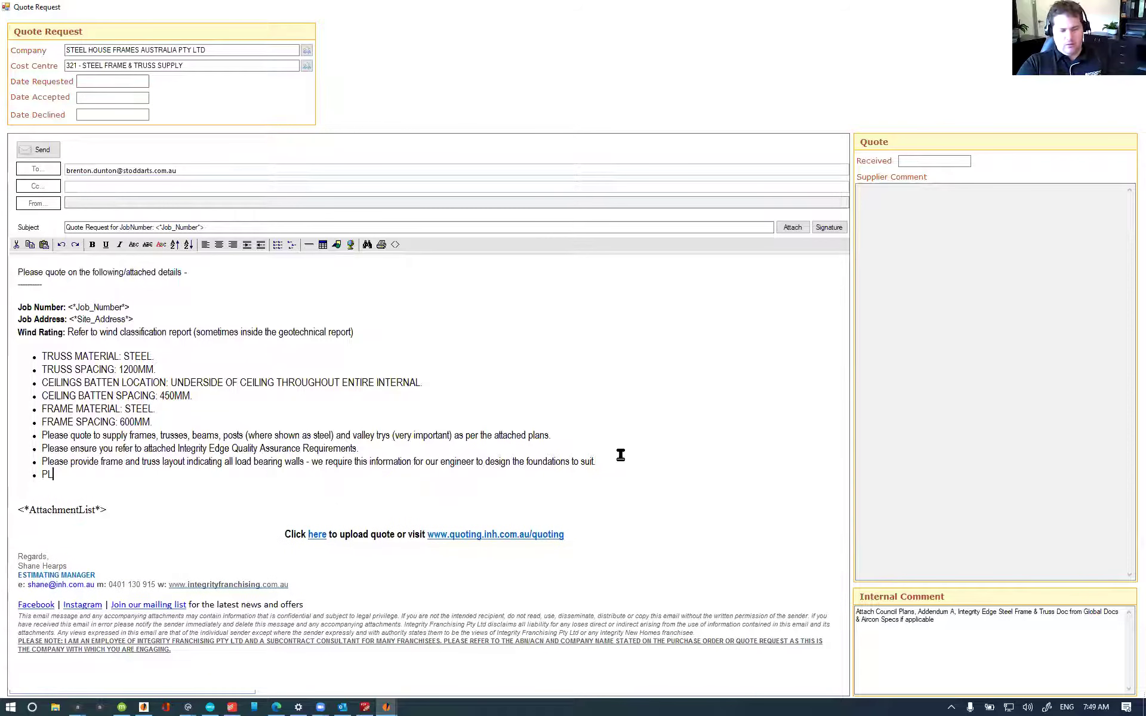
{"action": "type", "text": "EASE ALSO INCLUDE"}
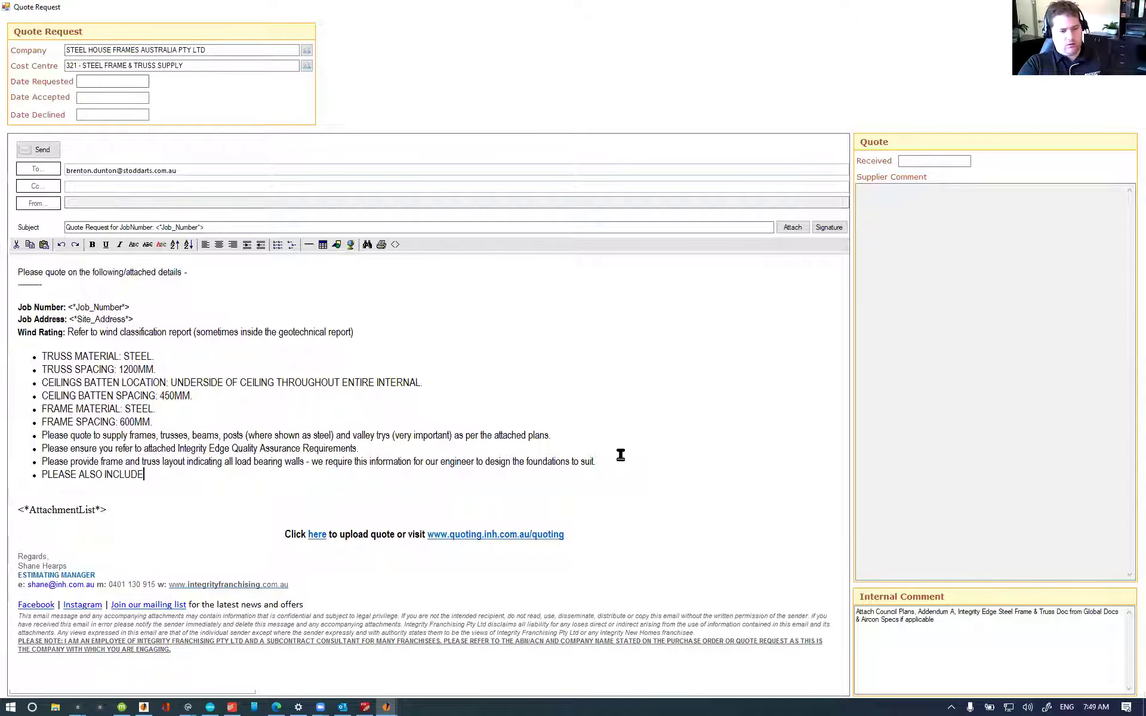
{"action": "type", "text": " A SEPARATE LINTE "}
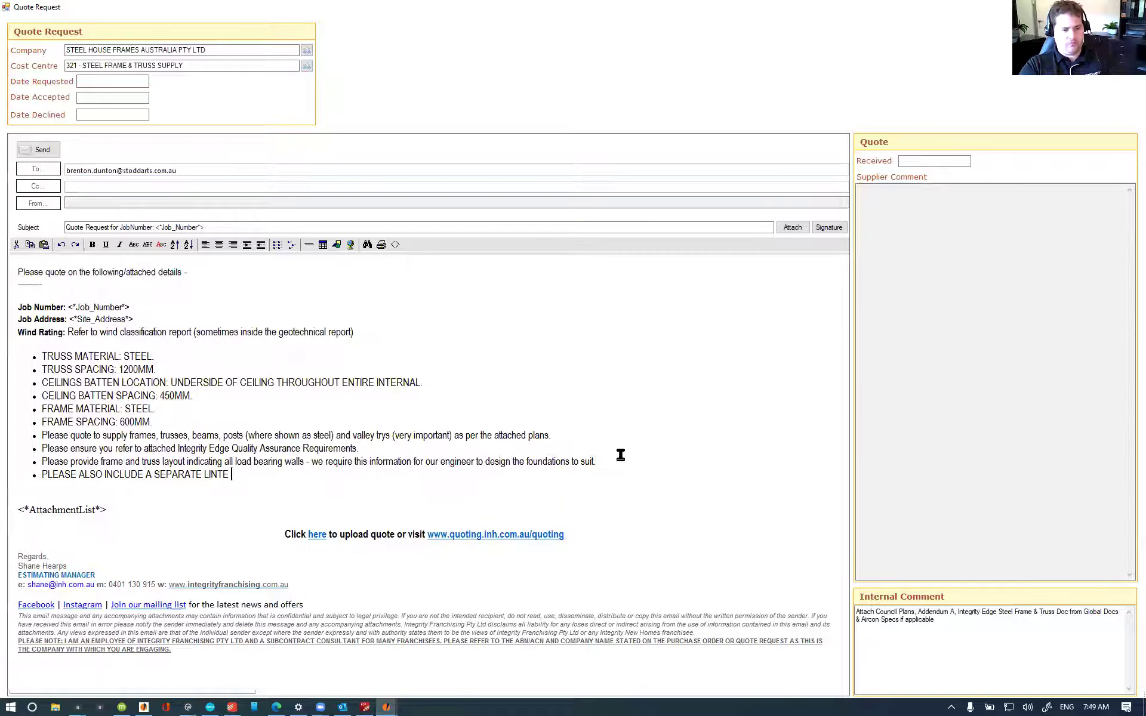
{"action": "type", "text": "ITEMITEM FOR THE SUPP"}
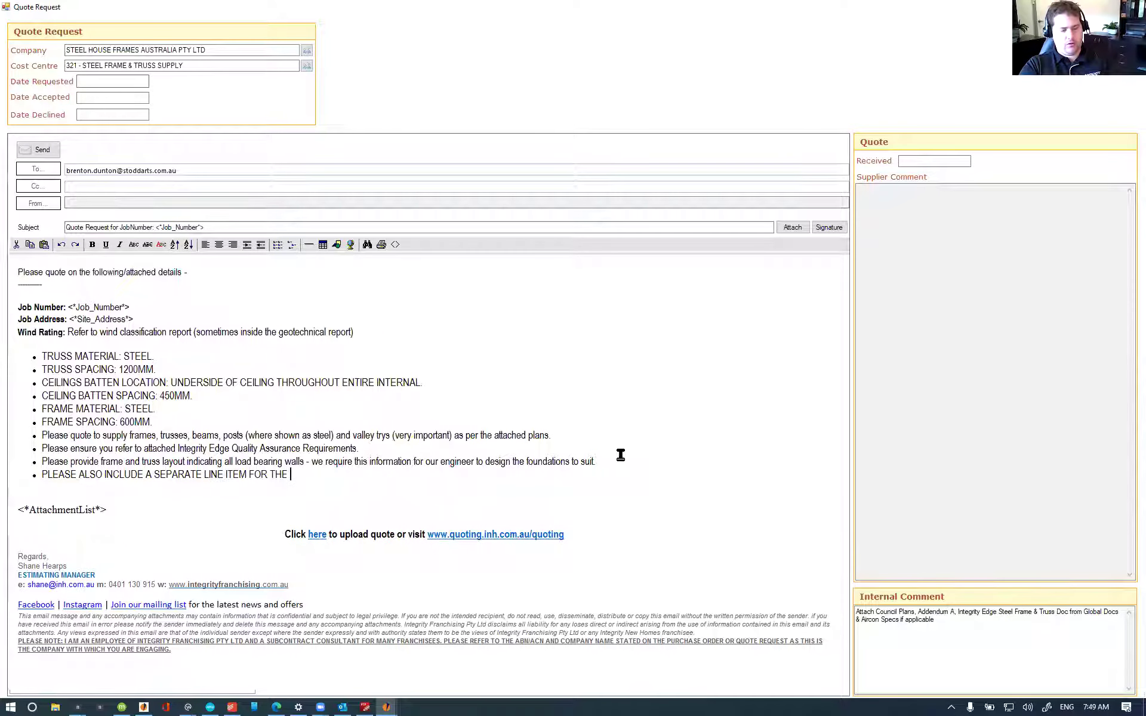
{"action": "key", "text": "BackSpace"}
{"action": "key", "text": "BackSpace"}
{"action": "key", "text": "BackSpace"}
{"action": "key", "text": "BackSpace"}
{"action": "type", "text": "INSTALLATION"}
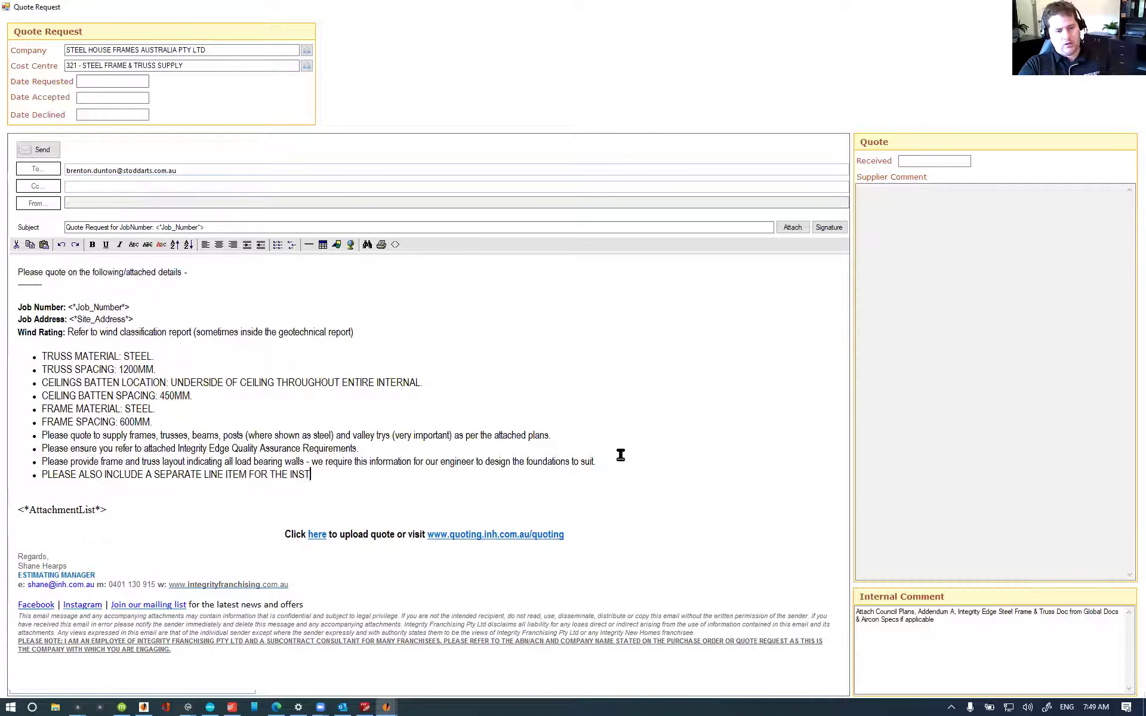
{"action": "key", "text": "BackSpace"}
{"action": "key", "text": "BackSpace"}
{"action": "key", "text": "BackSpace"}
{"action": "key", "text": "BackSpace"}
{"action": "key", "text": "BackSpace"}
{"action": "key", "text": "BackSpace"}
{"action": "key", "text": "BackSpace"}
{"action": "key", "text": "BackSpace"}
{"action": "key", "text": "BackSpace"}
{"action": "key", "text": "BackSpace"}
{"action": "key", "text": "BackSpace"}
{"action": "type", "text": "SUPPLY OF ALL TIE DOWN BOLTS"}
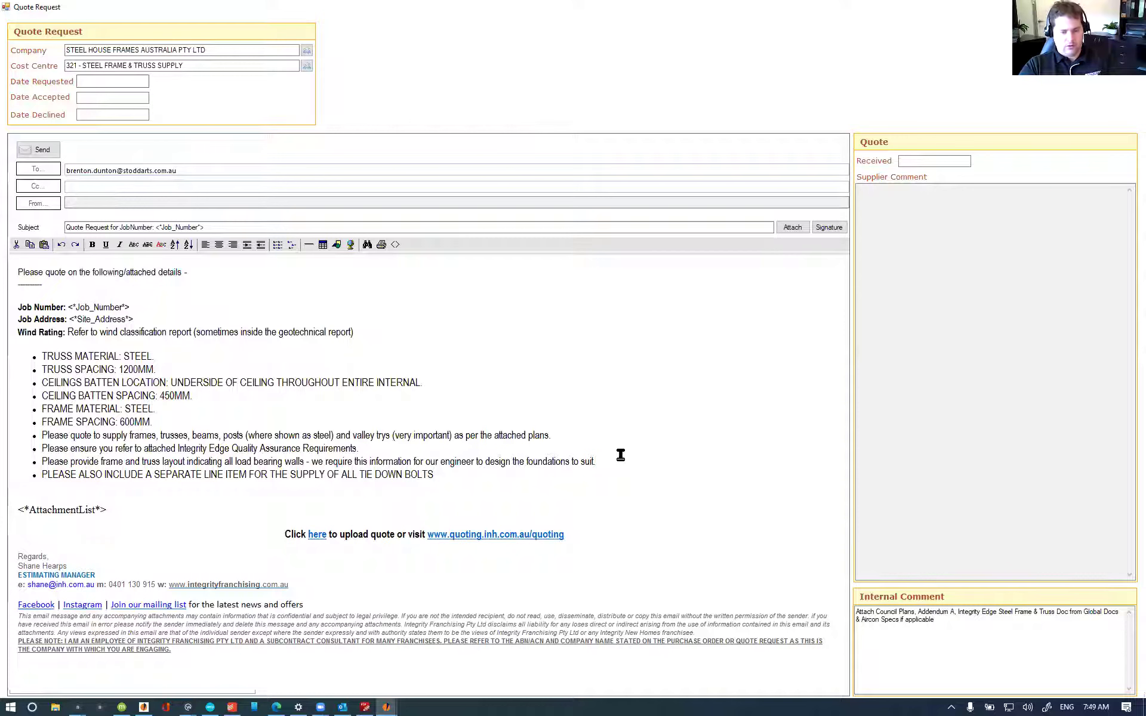
Step: Extend the bullet with "/THREADED RODS/ETC AND THE INSTALLATION OF THE SYSTEM INCLUDING THE INSTALL OF ALL EXTERNAL WINDOWS AND DOORS AND THE INTERNAL GARAGE DOOR"
{"action": "type", "text": "/THERREADED RODS/ETC AND THE INST"}
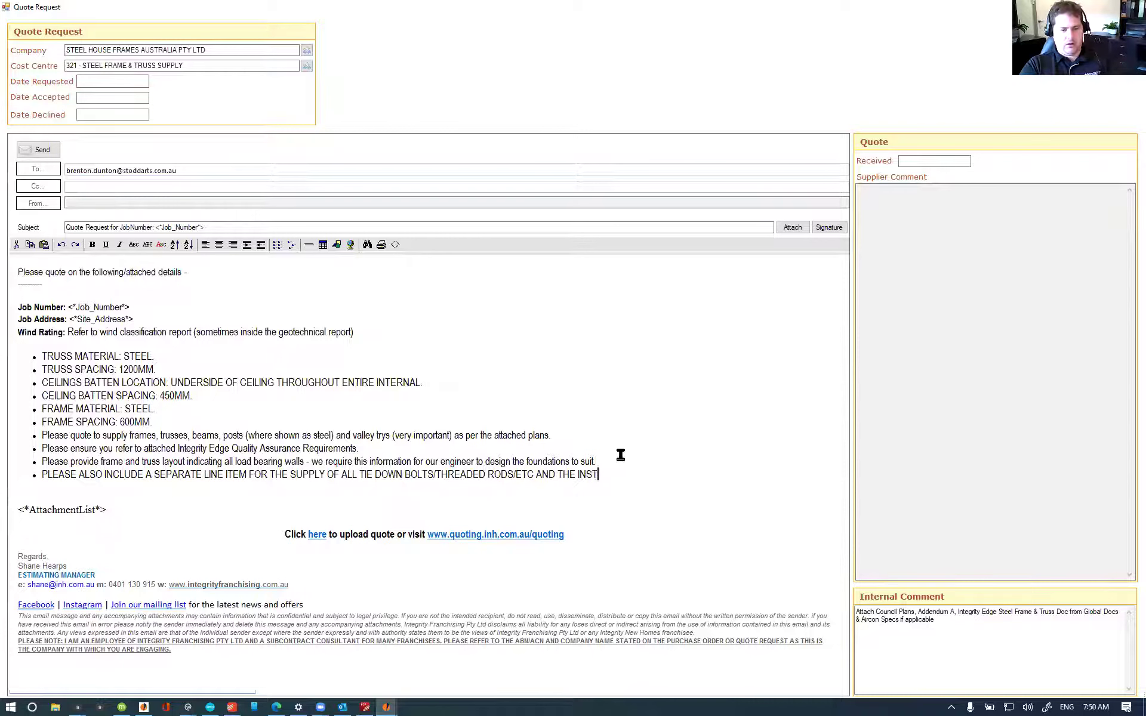
{"action": "type", "text": "ALLATION OF THE SYSTE"}
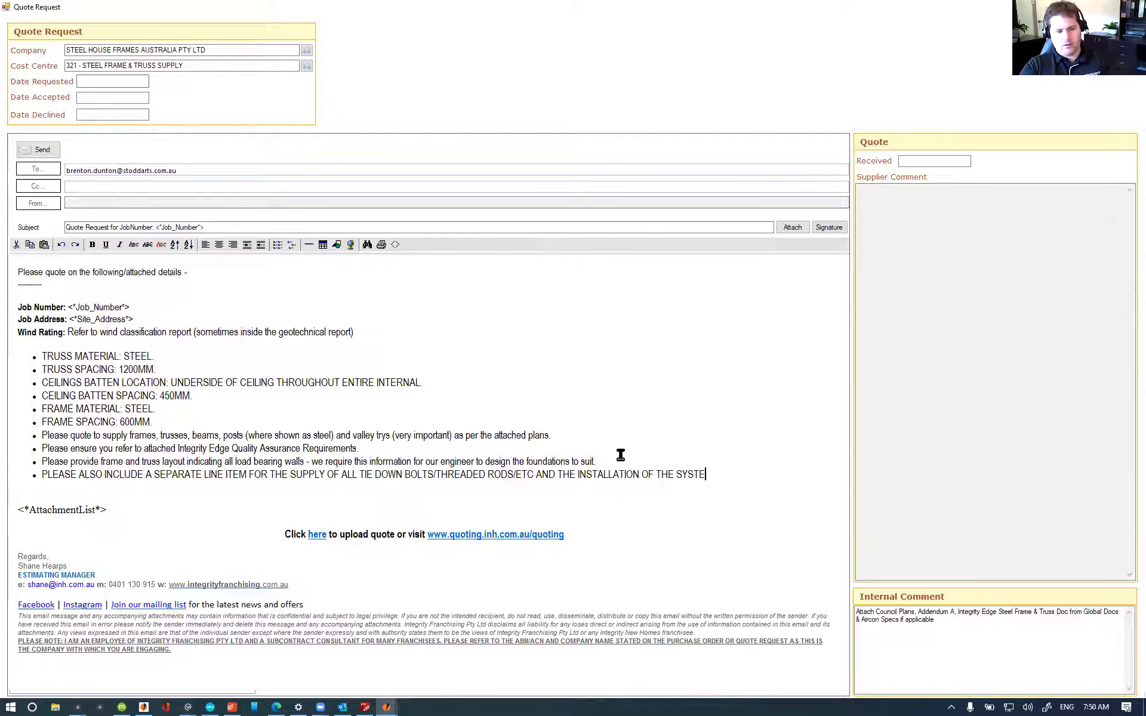
{"action": "type", "text": "M INCLUDING THE"}
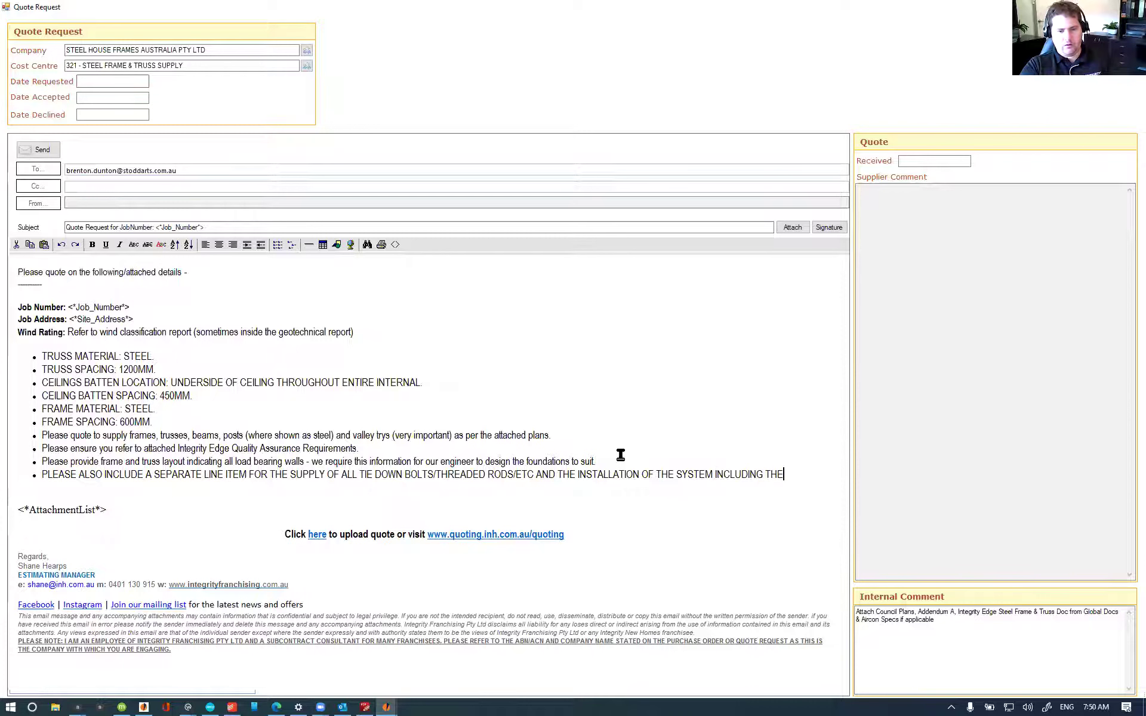
{"action": "type", "text": " INSTALL OF ALL WEXTERNAL WINDOWS AND D"}
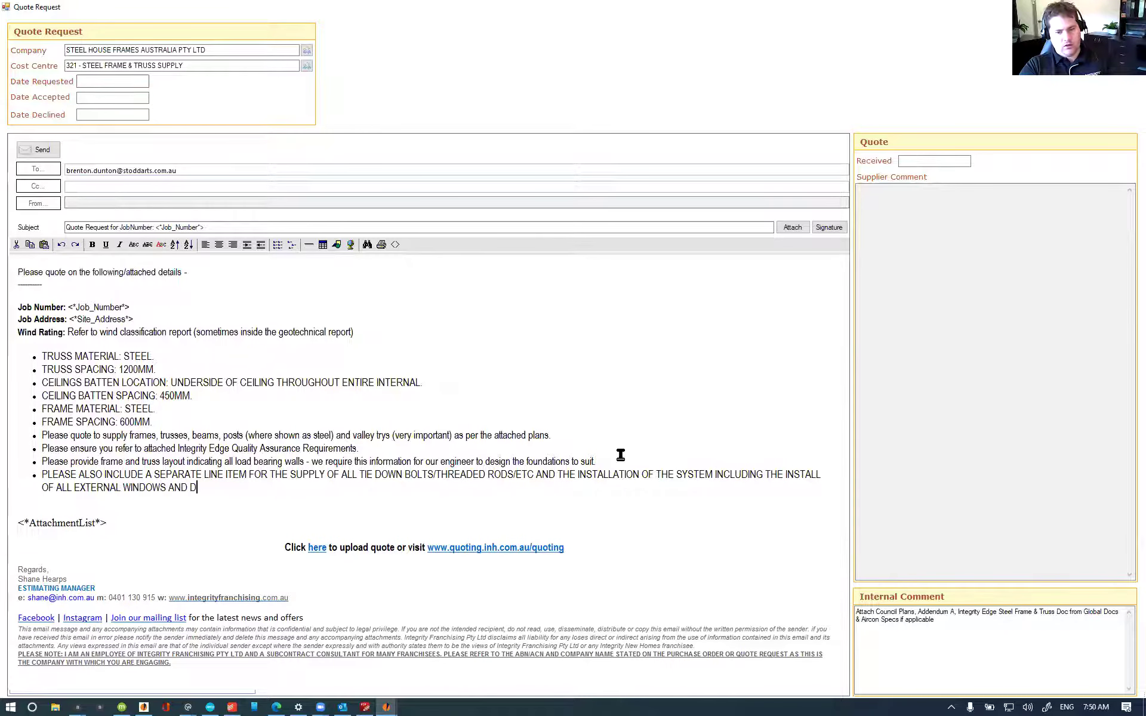
{"action": "type", "text": "OORS AND THE INTERNA"}
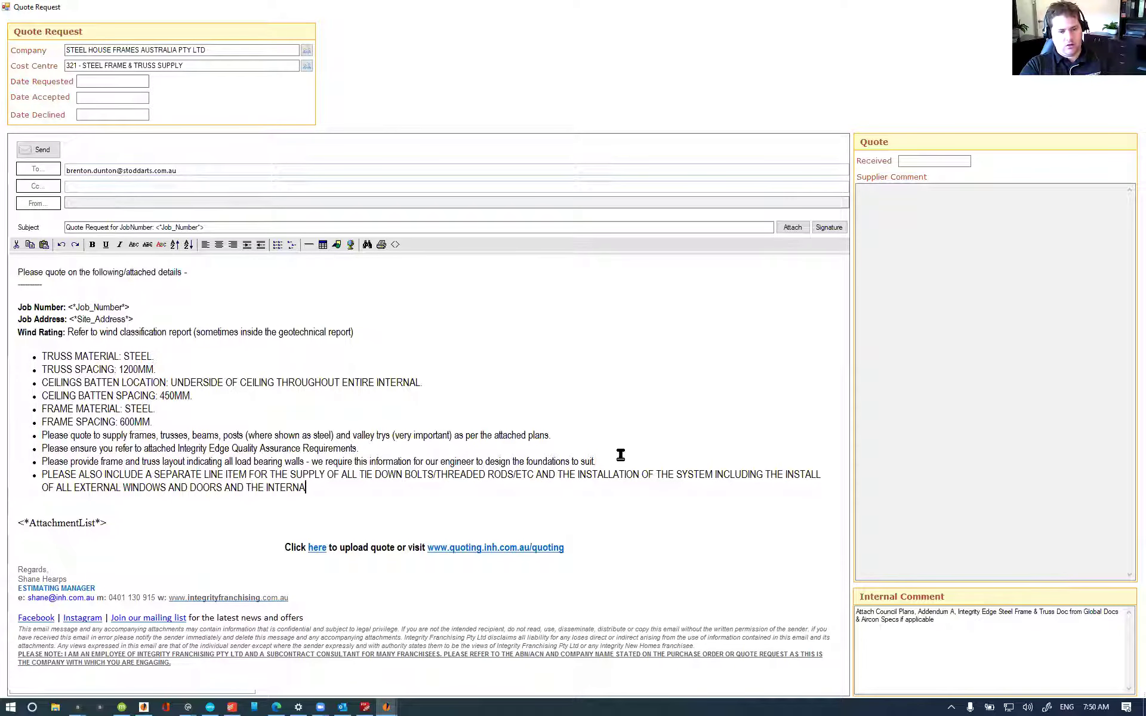
{"action": "type", "text": "L GARAGE DOOR"}
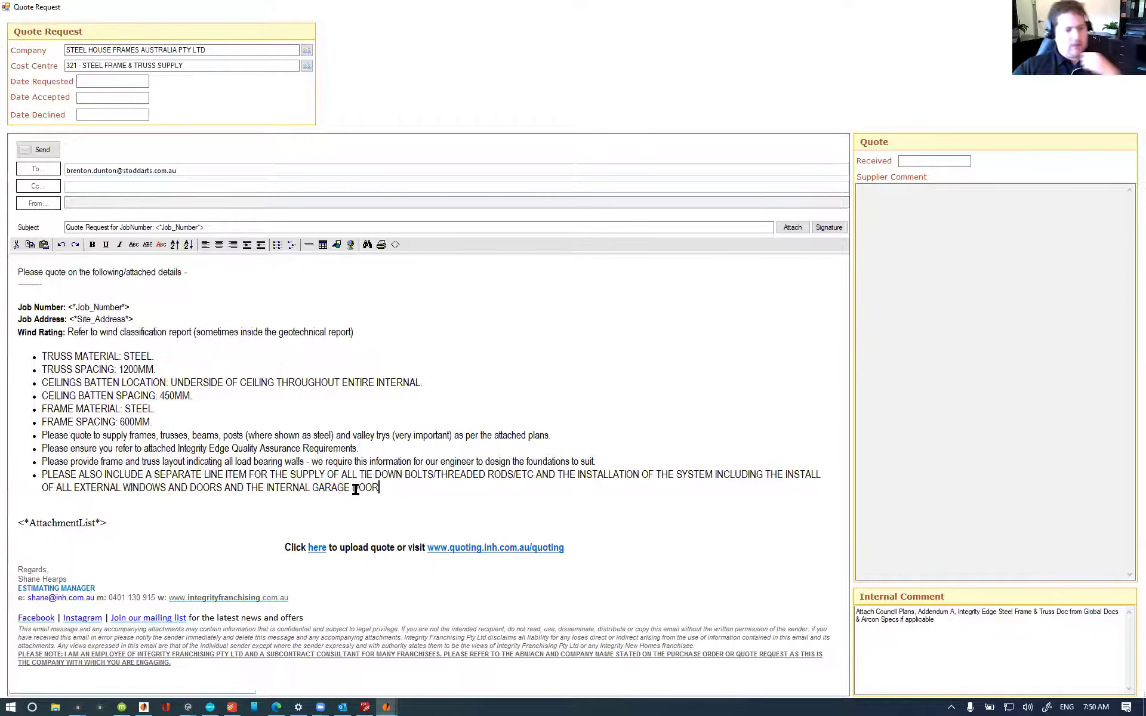
Step: Insert "(INCLUDING ANY HINGED)" after "WINDOWS AND DOORS" in the bullet and send the quote request to Steel House Frames Australia
{"action": "left_click", "coordinate": [225, 487]}
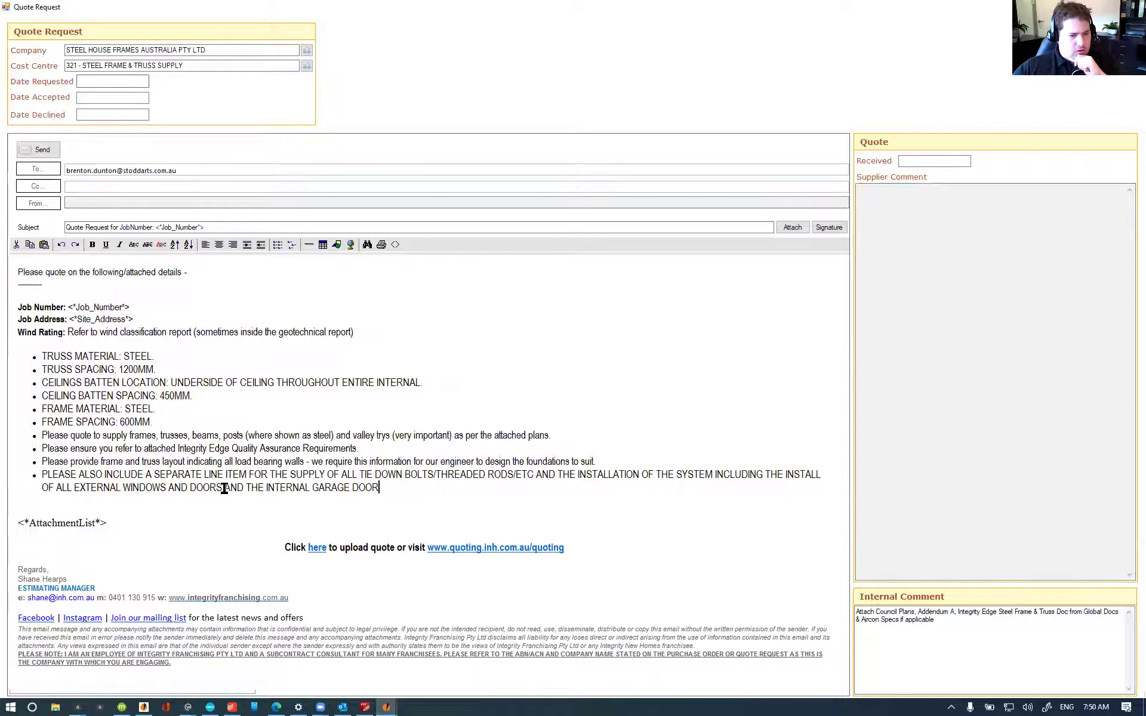
{"action": "type", "text": "(INCL"}
{"action": "type", "text": "UDING ANY HINGED"}
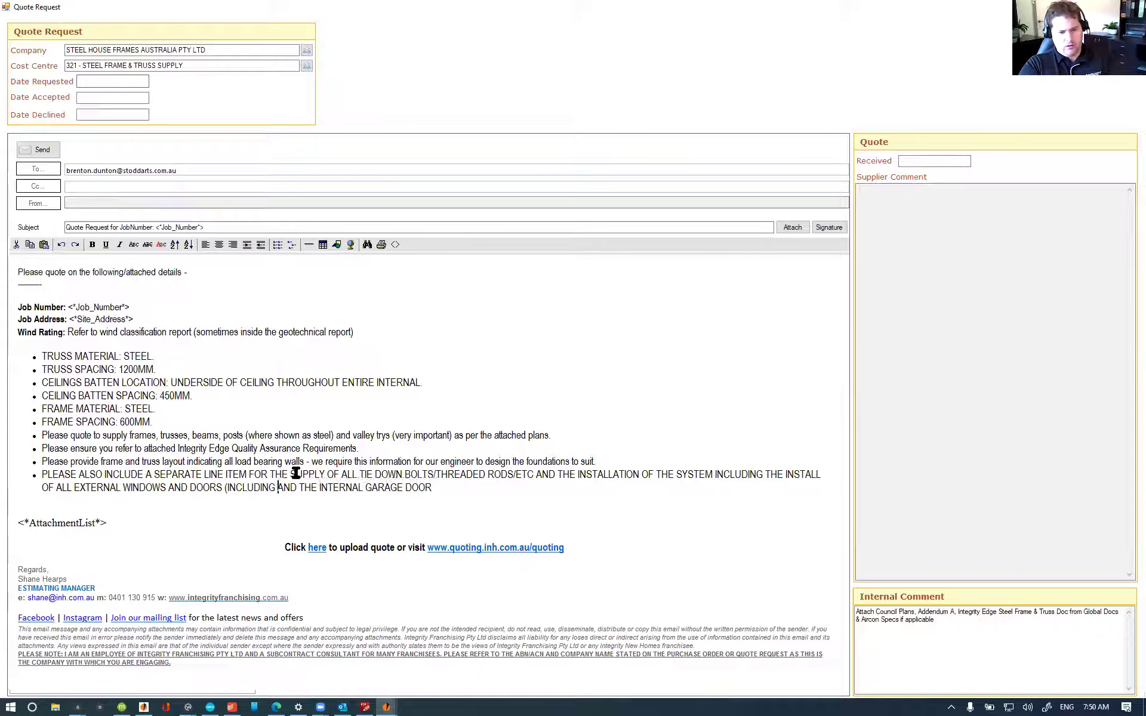
{"action": "type", "text": ") AN"}
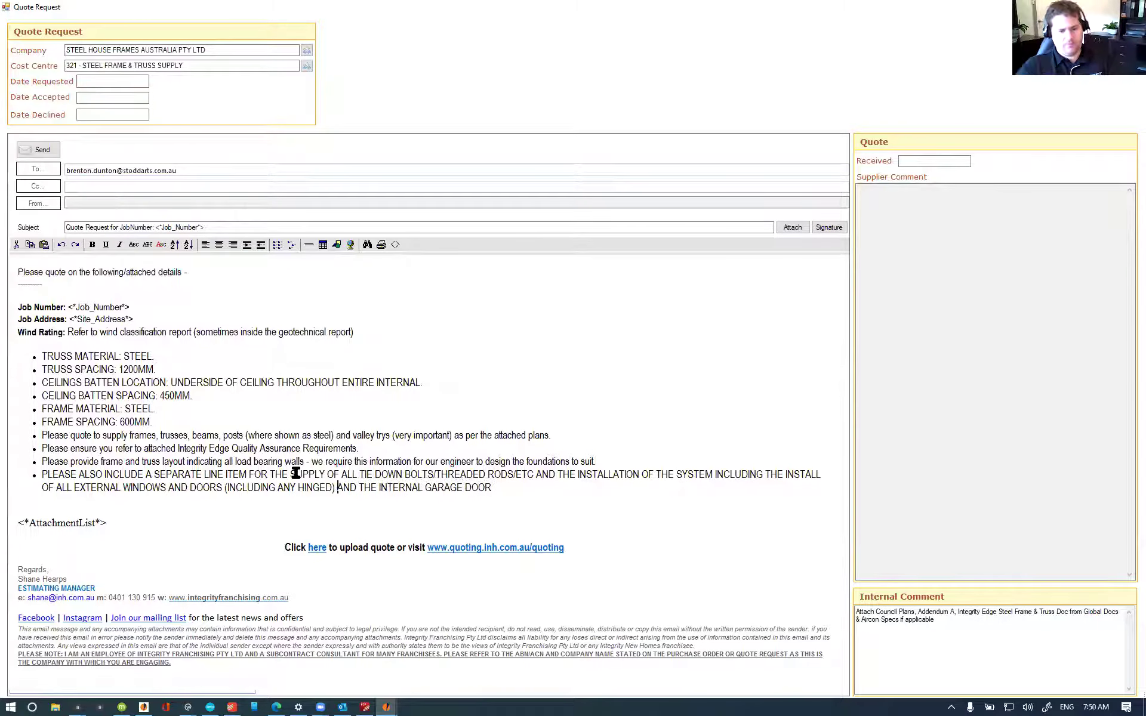
{"action": "left_click", "coordinate": [31, 149]}
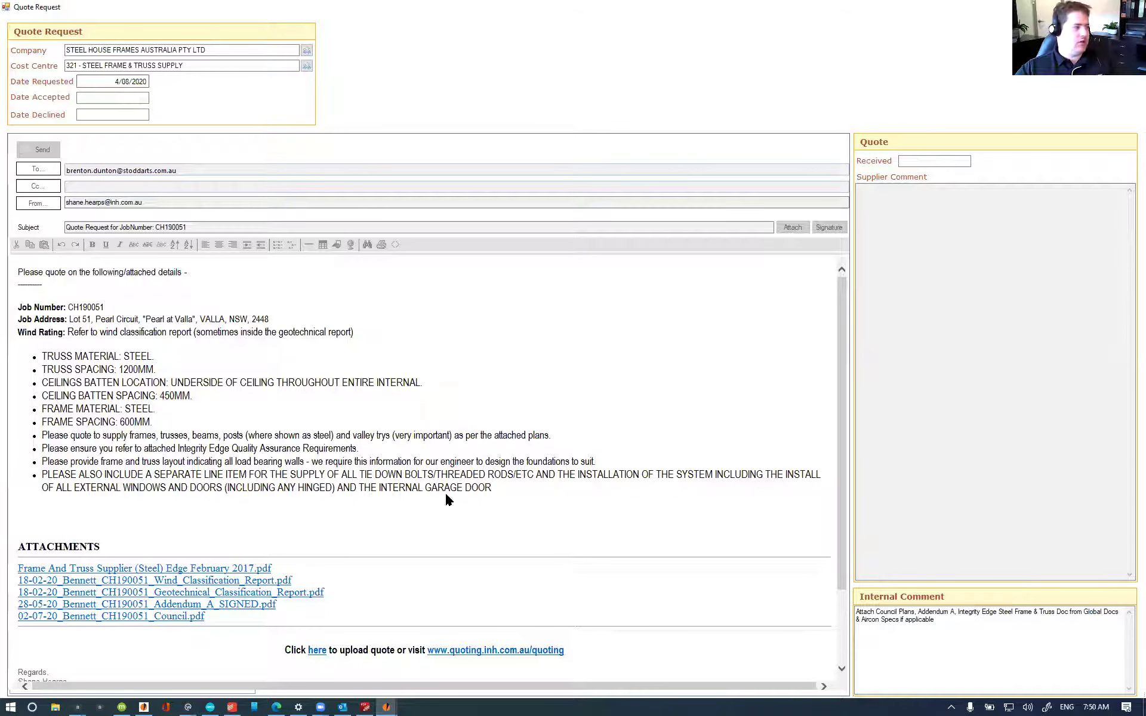
{"action": "left_click", "coordinate": [343, 707]}
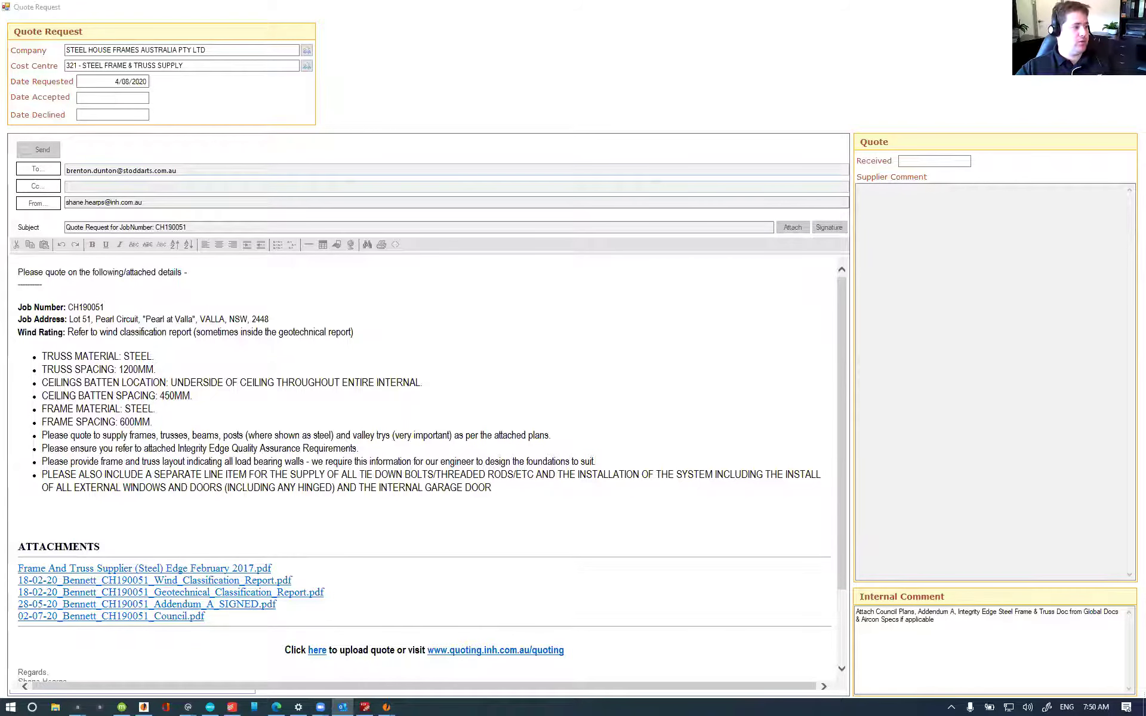
{"action": "left_click", "coordinate": [273, 382]}
{"action": "left_click_drag", "start_coordinate": [365, 330], "coordinate": [73, 302]}
{"action": "left_click", "coordinate": [73, 302]}
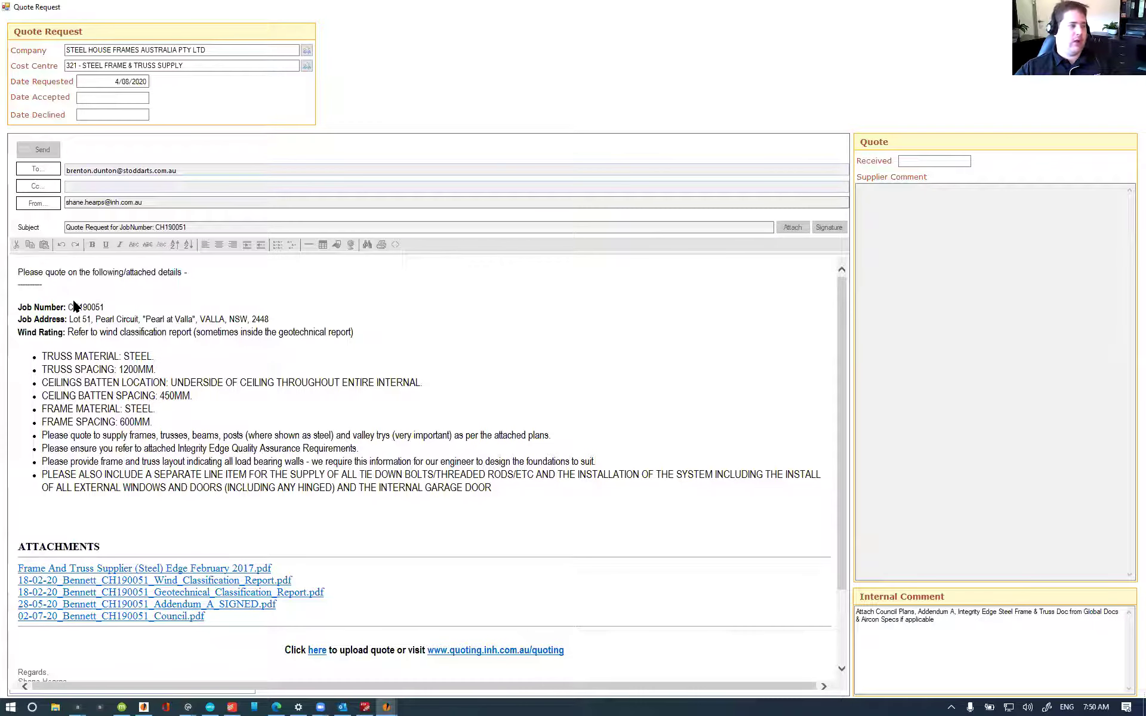
{"action": "left_click", "coordinate": [110, 204]}
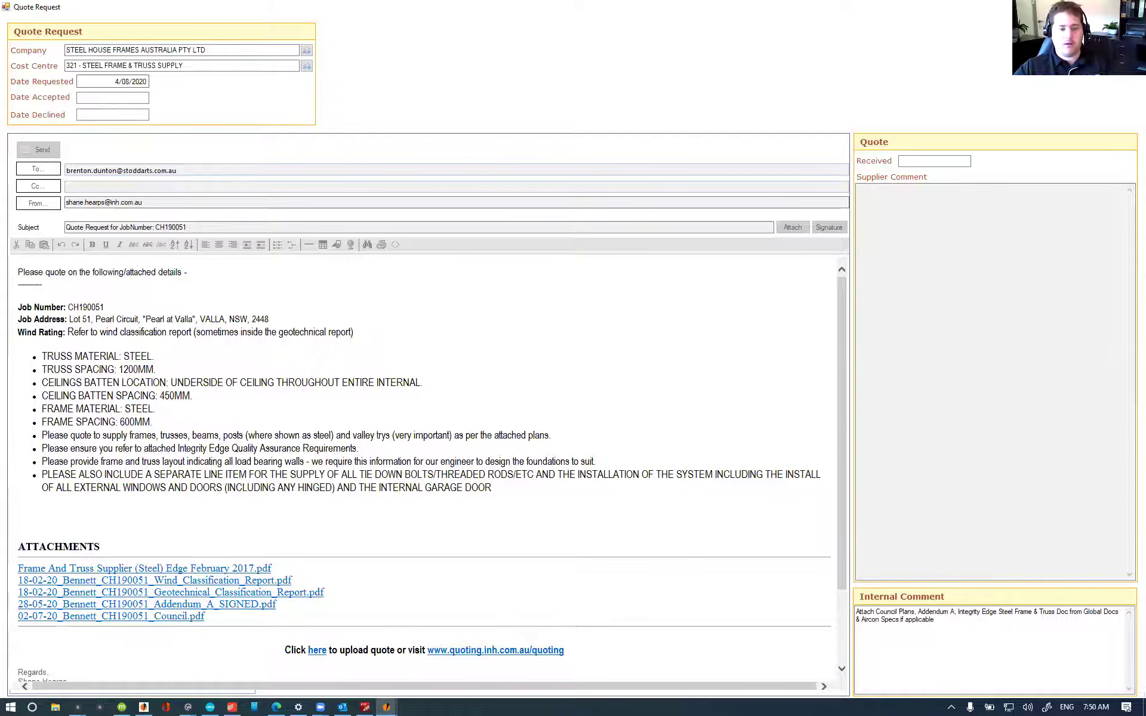
Step: Close the sent request and delete the quote requests for 310 Structural Steel, 320 Timber Frame & Truss, 335 Timber Floor and 336 Steel Floor Supply
{"action": "left_click", "coordinate": [1132, 7]}
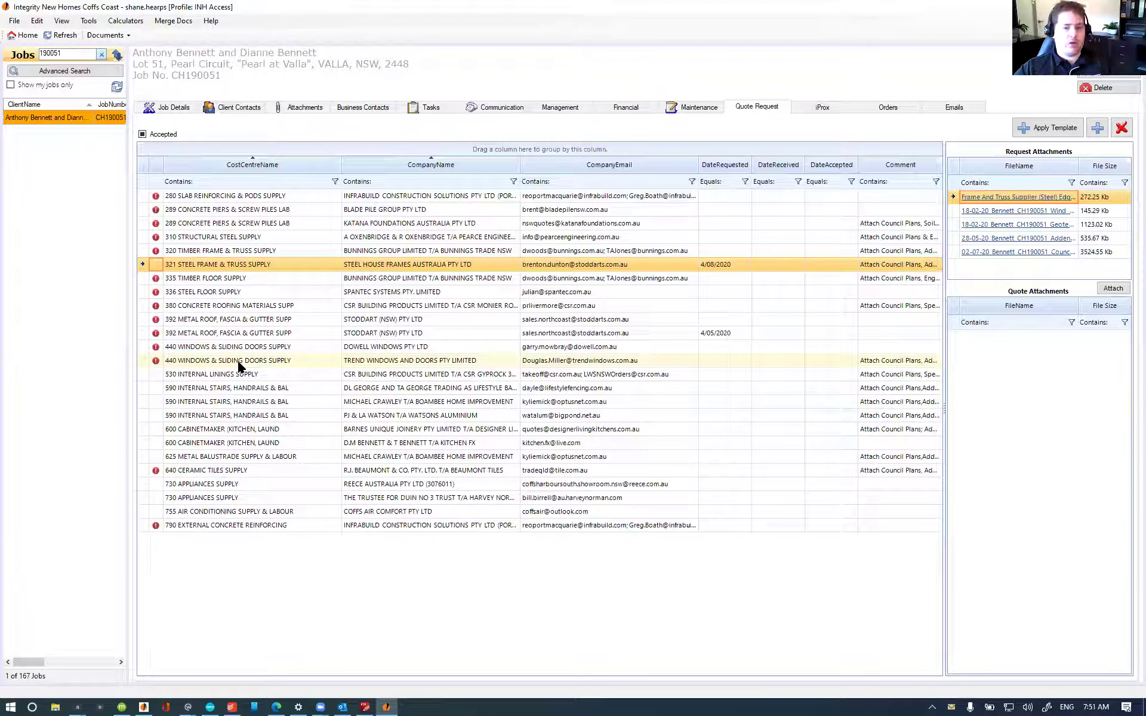
{"action": "left_click", "coordinate": [239, 240]}
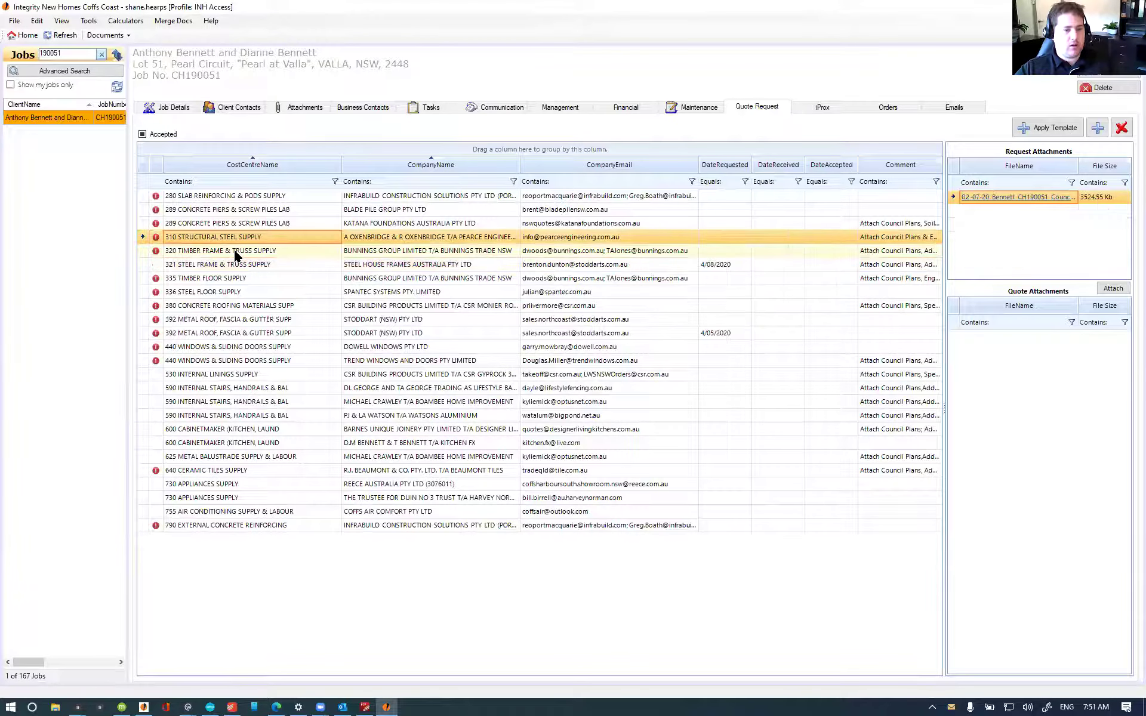
{"action": "left_click", "coordinate": [235, 253]}
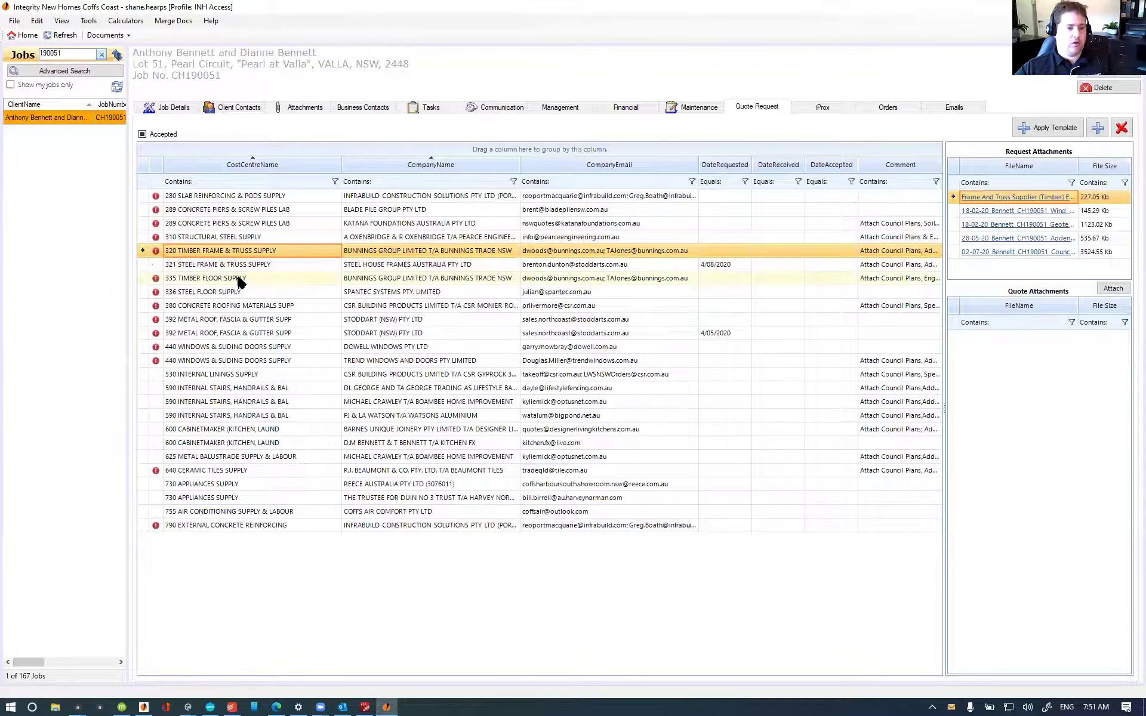
{"action": "left_click", "coordinate": [588, 277], "text": "ctrl"}
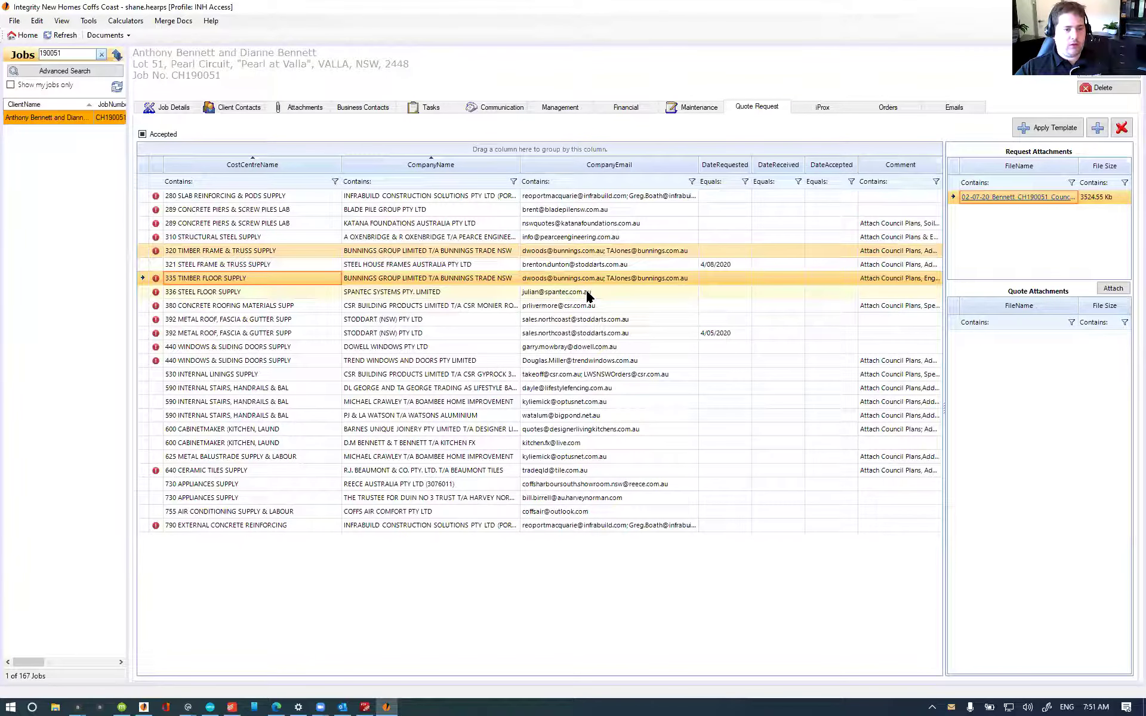
{"action": "left_click", "coordinate": [587, 292], "text": "ctrl"}
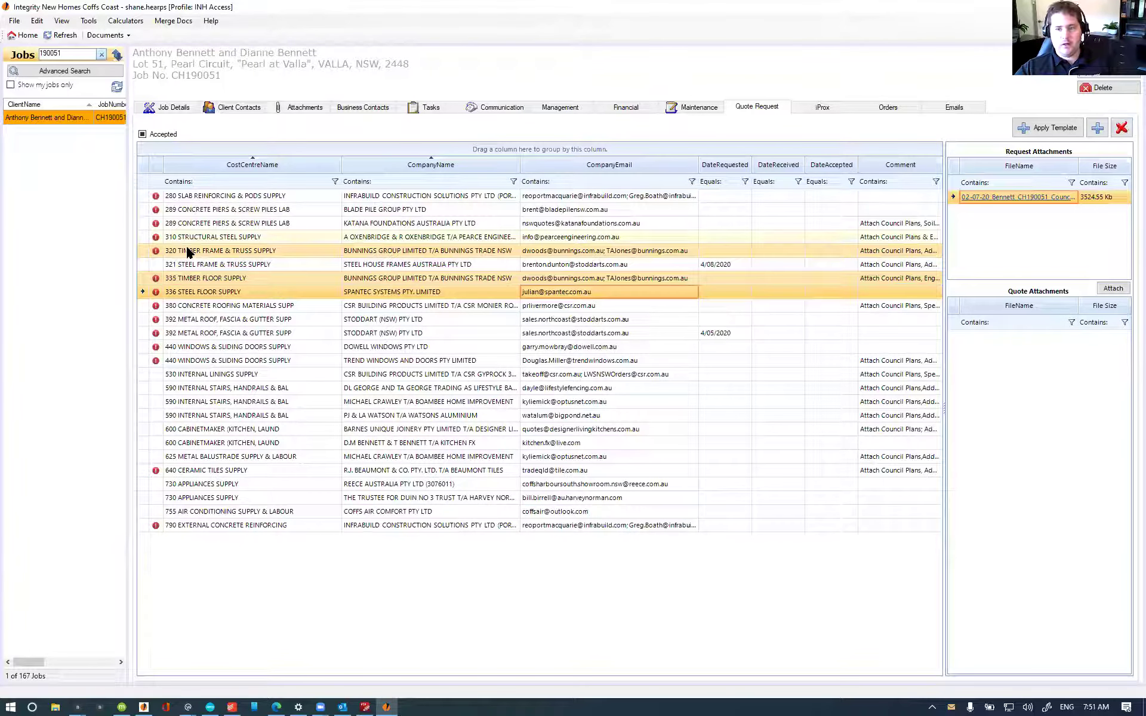
{"action": "left_click", "coordinate": [220, 237], "text": "ctrl"}
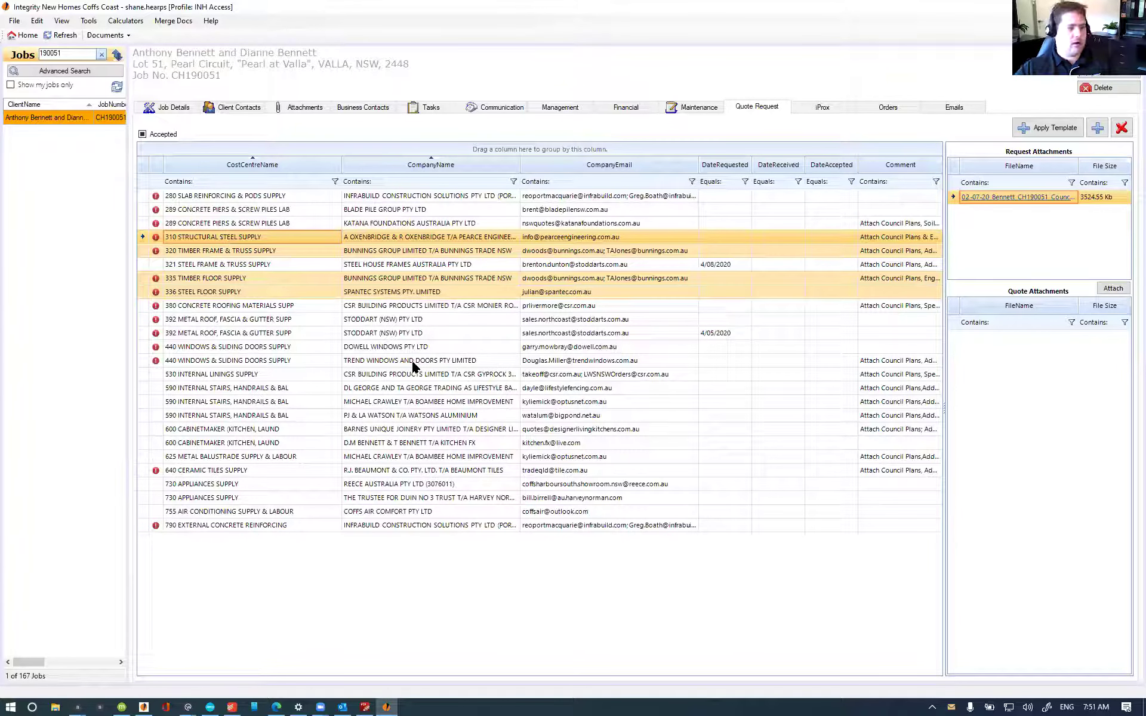
{"action": "left_click", "coordinate": [1121, 127]}
{"action": "left_click", "coordinate": [612, 398]}
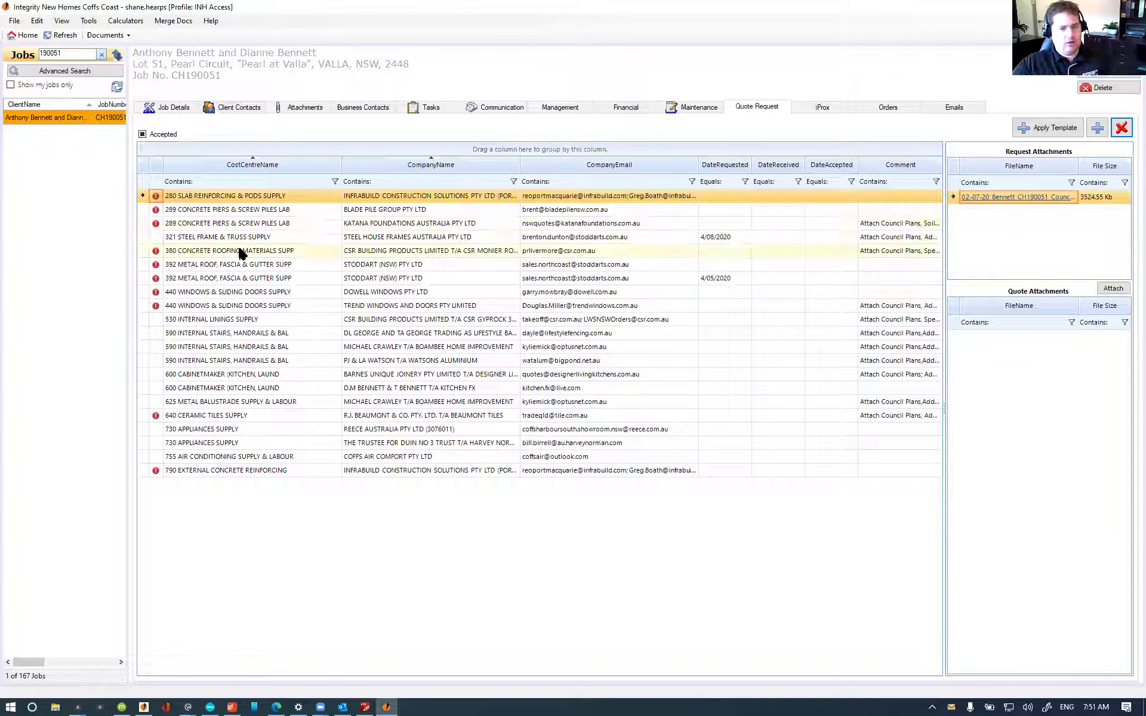
Step: Delete the job's quote request for 380 Concrete Roofing Materials
{"action": "left_click", "coordinate": [705, 253]}
{"action": "left_click", "coordinate": [1121, 128]}
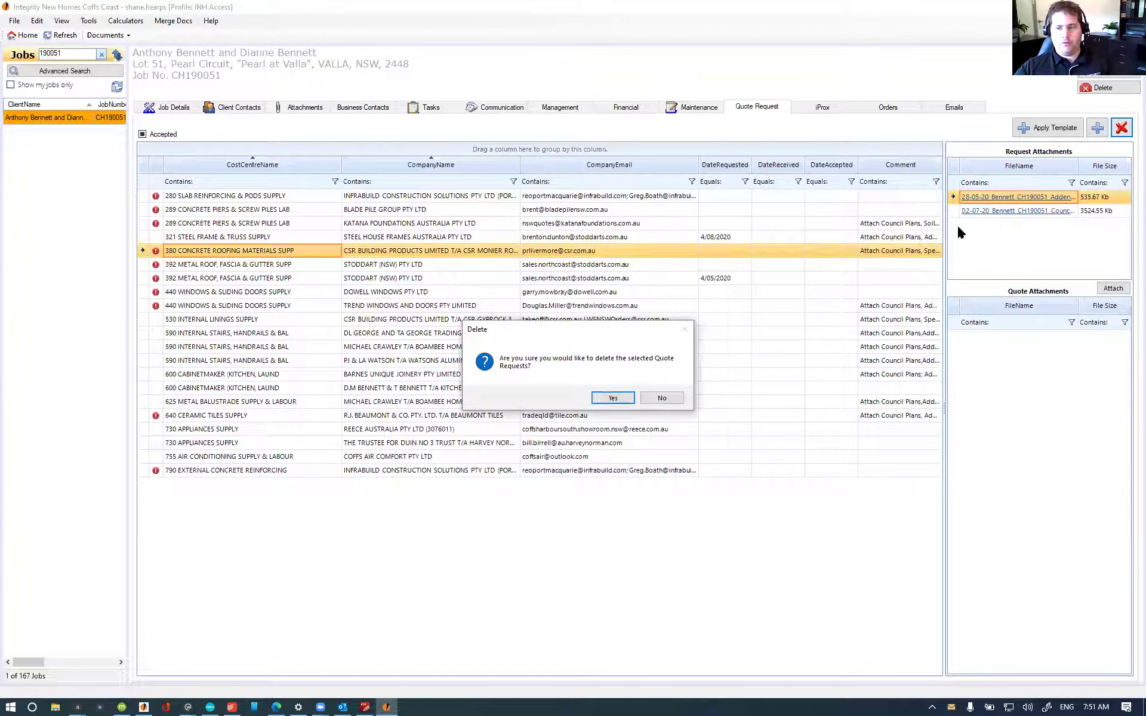
{"action": "left_click", "coordinate": [618, 399]}
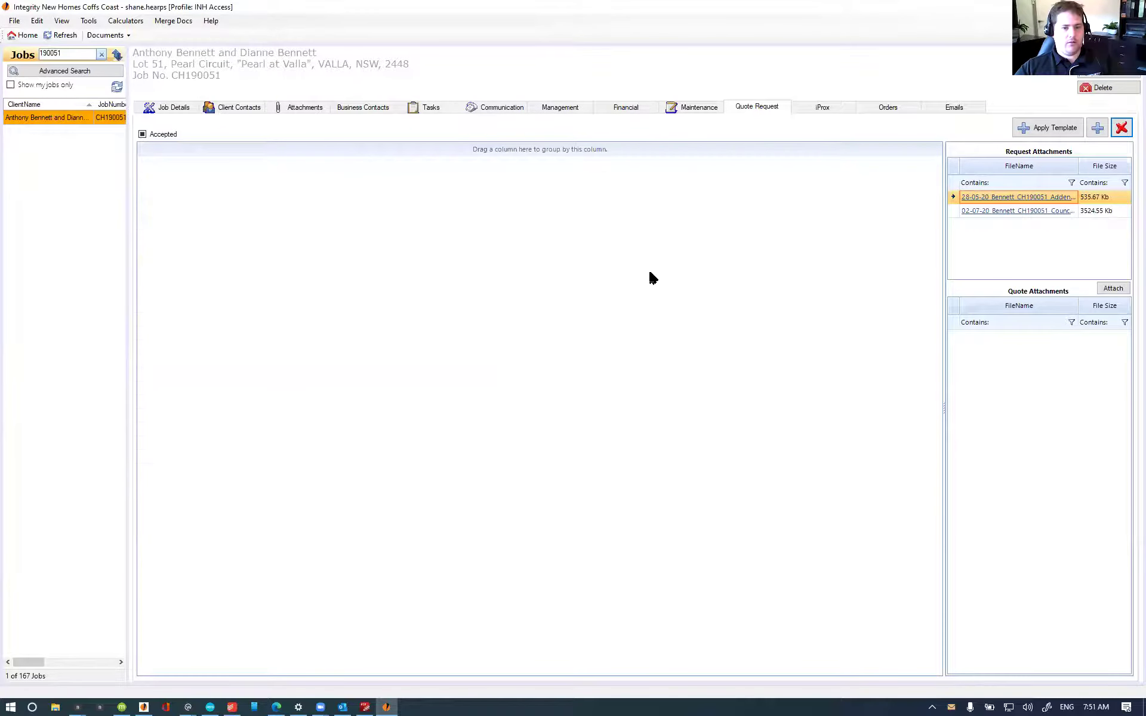
Step: Compare the two 392 Metal Roof, Fascia & Gutter Supply quote requests and open the job's Pricing/Products/Quotes attachments folder
{"action": "left_click", "coordinate": [529, 254]}
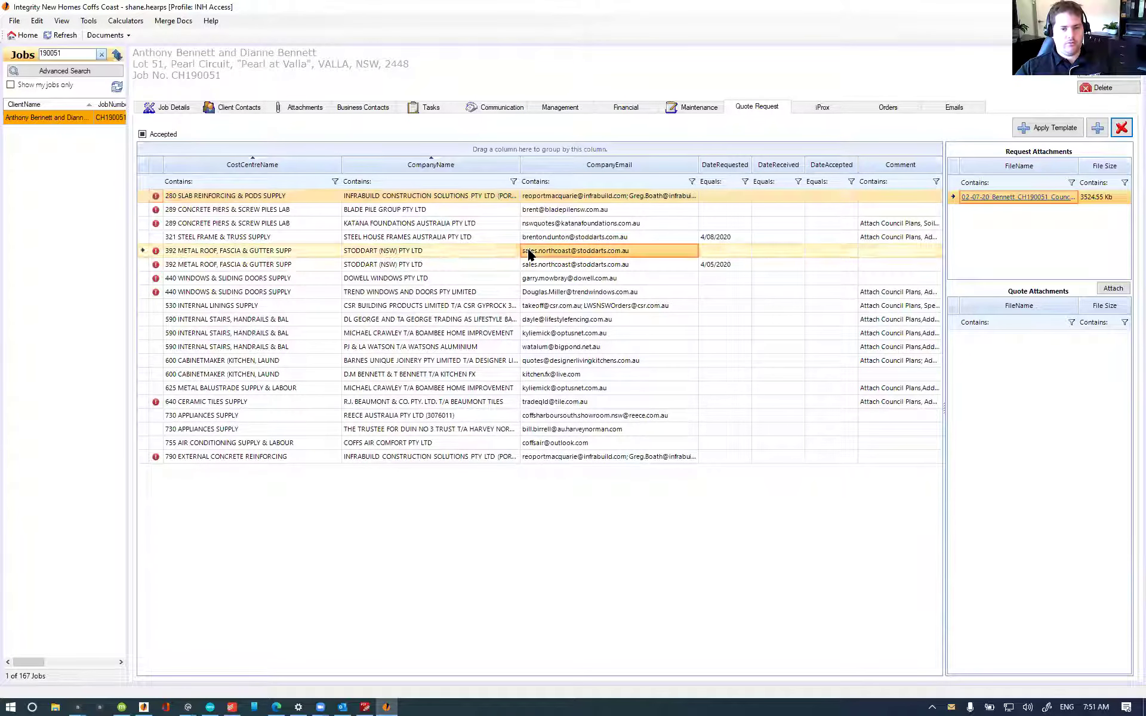
{"action": "left_click", "coordinate": [551, 264]}
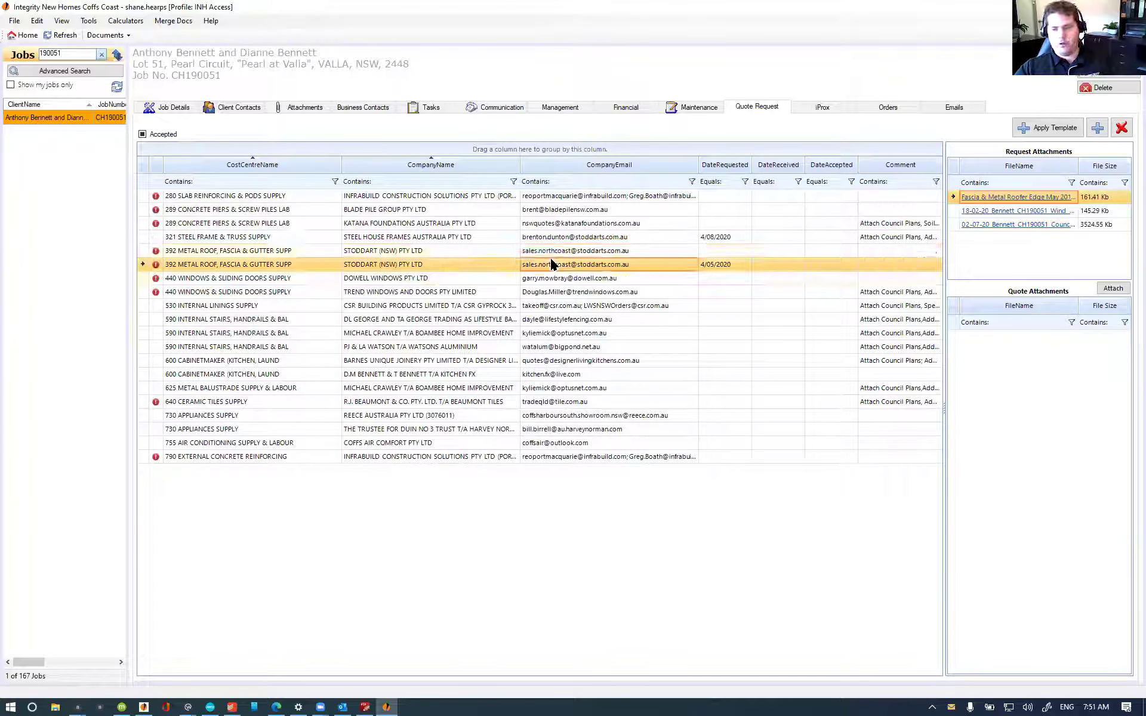
{"action": "left_click", "coordinate": [301, 107]}
{"action": "left_click", "coordinate": [186, 276]}
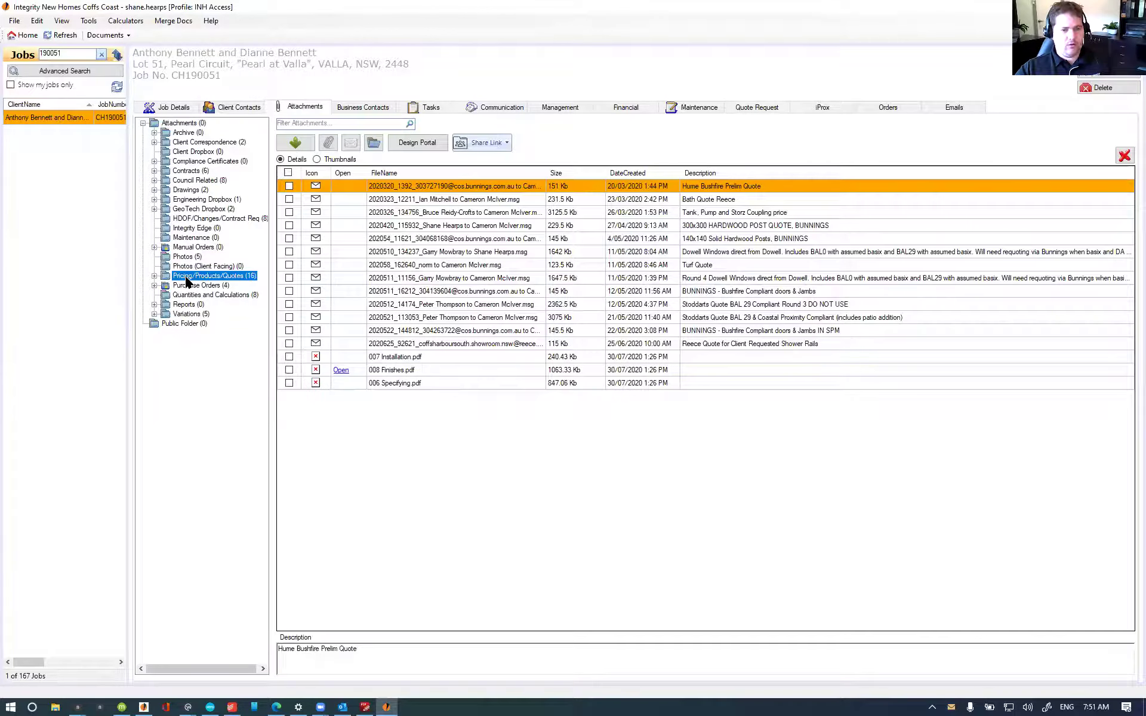
Step: Download and open the Stoddarts quote email described as "BAL 29 & Coastal Proximity Compliant (includes patio addition)" from the Pricing/Products/Quotes attachments
{"action": "left_click", "coordinate": [155, 277]}
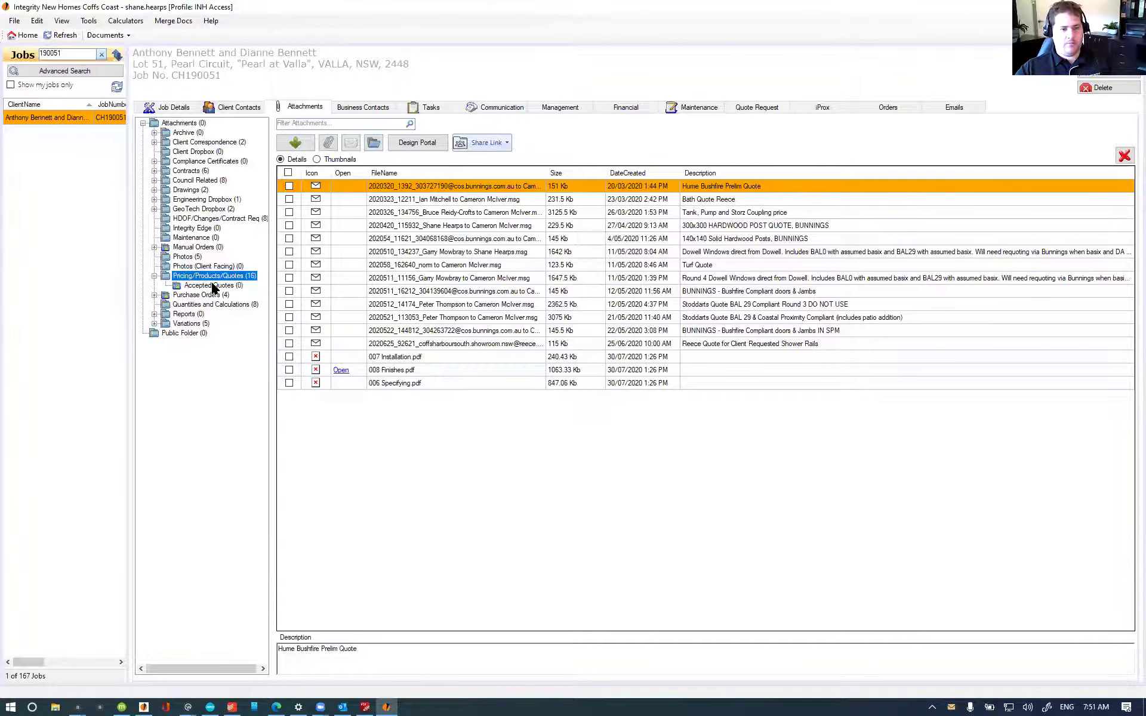
{"action": "left_click", "coordinate": [766, 320]}
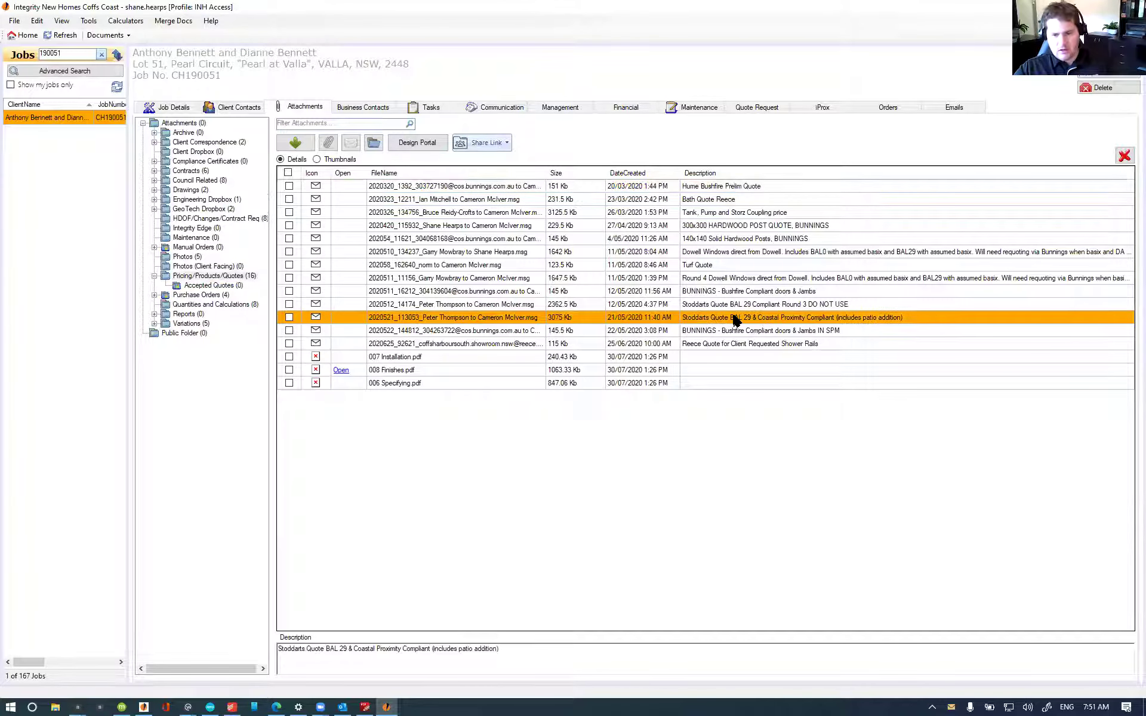
{"action": "left_click", "coordinate": [303, 141]}
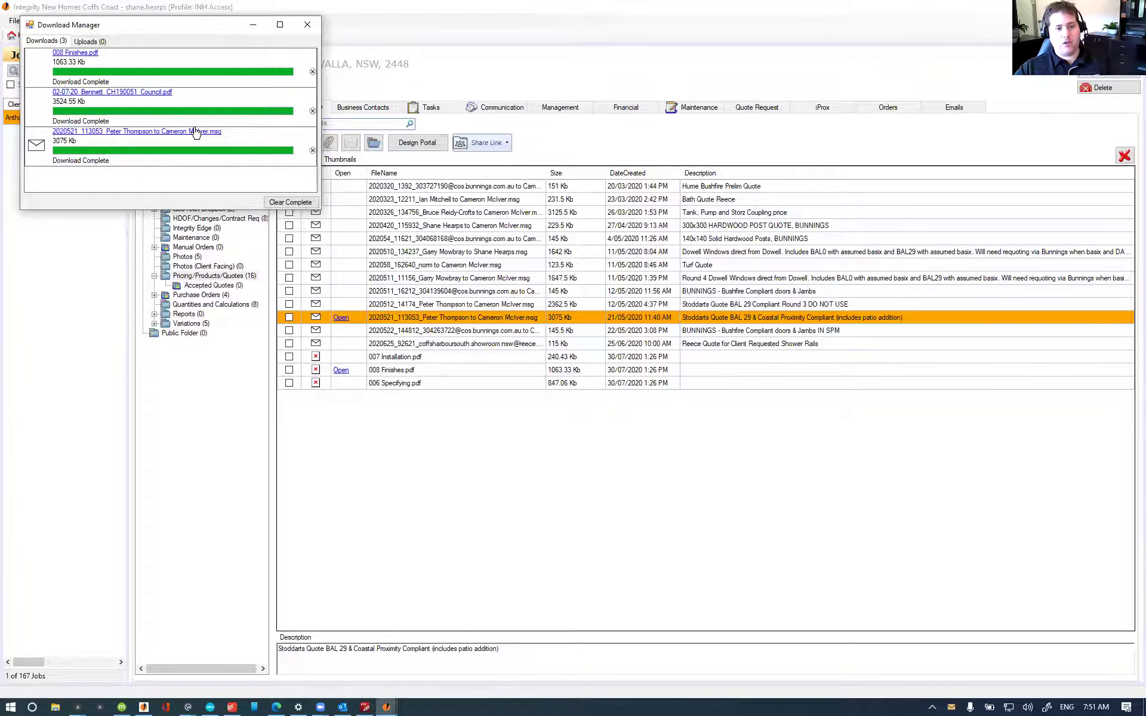
{"action": "left_click", "coordinate": [196, 132]}
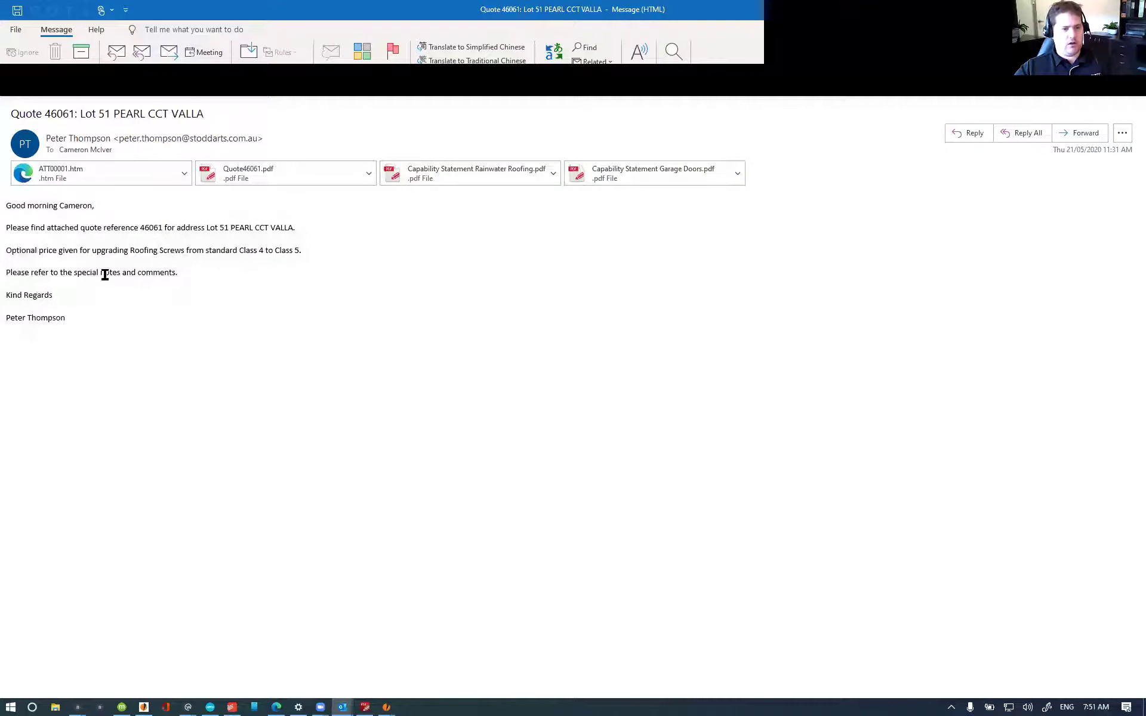
Step: Read the email's note on the roofing screw upgrade and examine the standard and optional items in the attached Quote46061.pdf
{"action": "left_click_drag", "start_coordinate": [310, 253], "coordinate": [77, 238]}
{"action": "left_click", "coordinate": [133, 240]}
{"action": "left_click_drag", "start_coordinate": [331, 255], "coordinate": [126, 251]}
{"action": "left_click", "coordinate": [335, 177]}
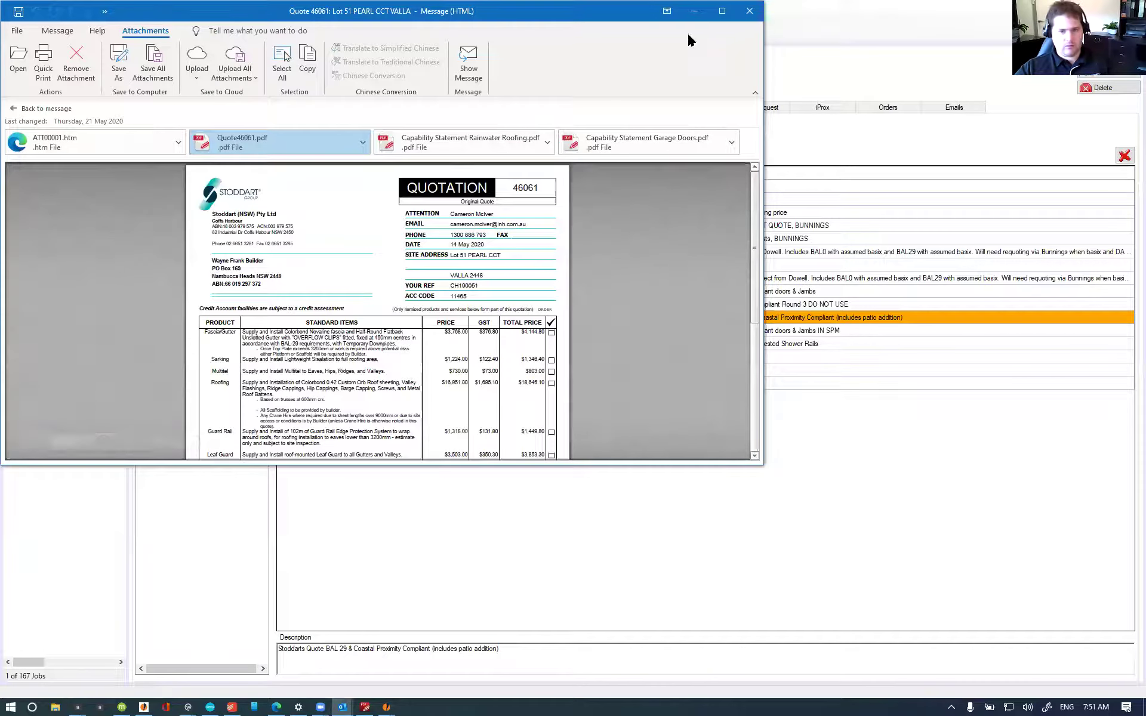
{"action": "left_click", "coordinate": [722, 11]}
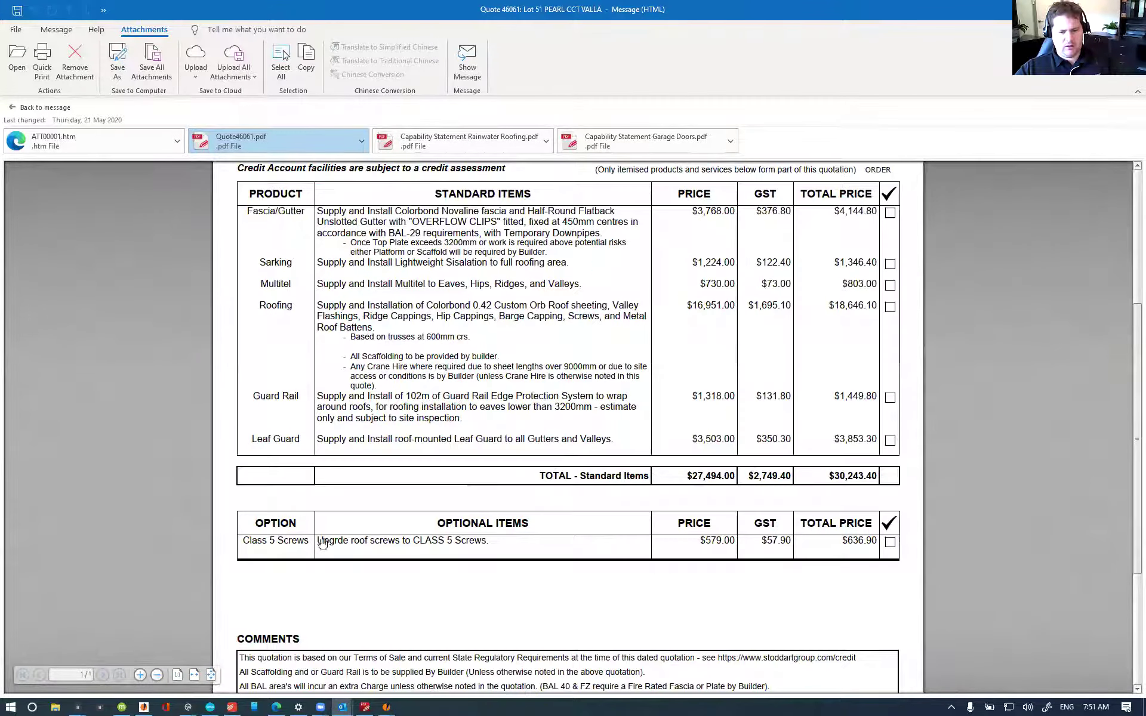
{"action": "scroll", "coordinate": [686, 544], "scroll_direction": "up", "scroll_amount": 2}
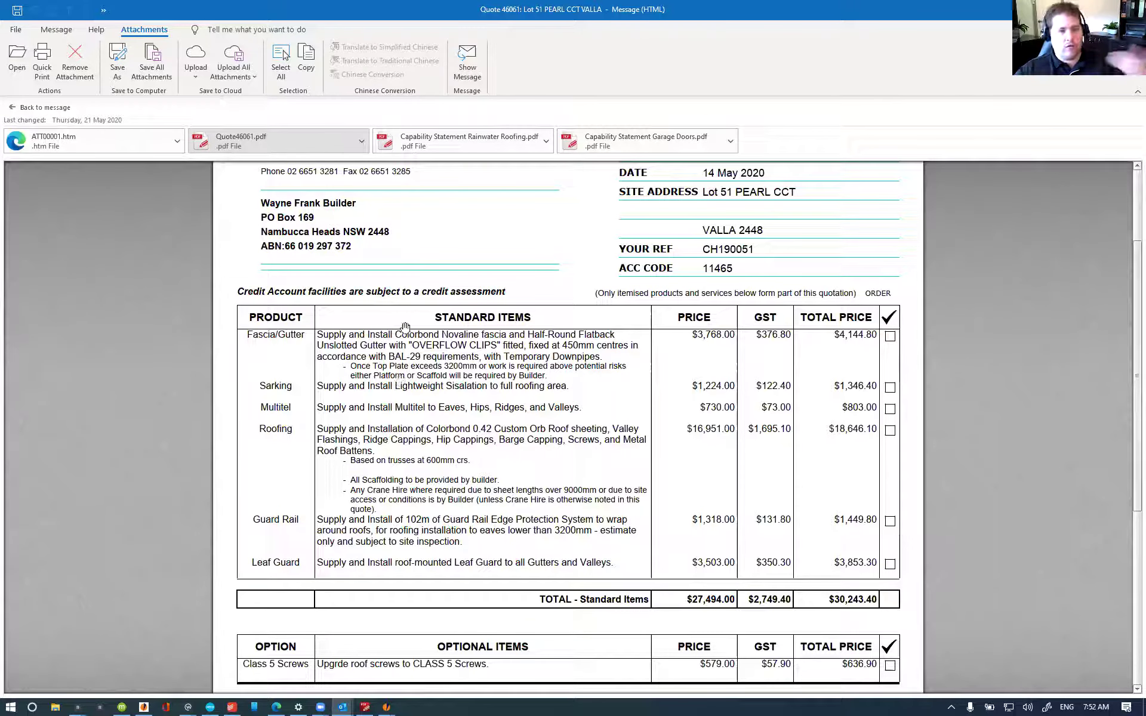
Step: Forward the quote email, addressing it to the Stoddarts contact's North Coast sales address
{"action": "left_click", "coordinate": [56, 30]}
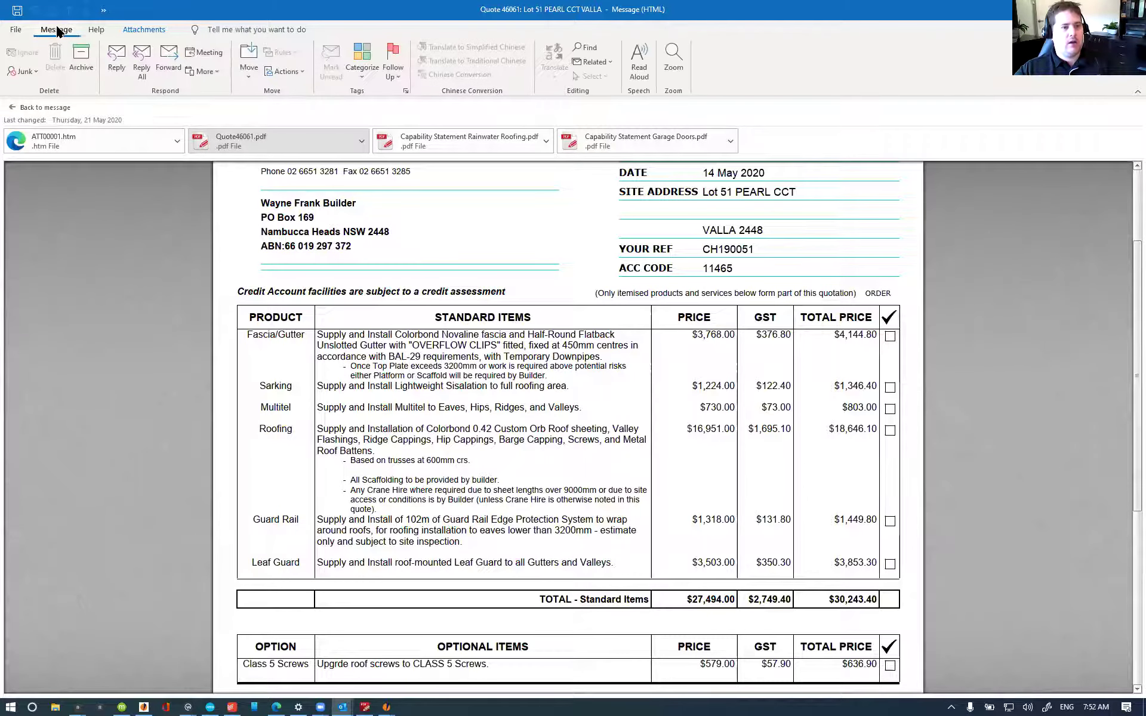
{"action": "left_click", "coordinate": [168, 57]}
{"action": "type", "text": "peter"}
{"action": "key", "text": "Return"}
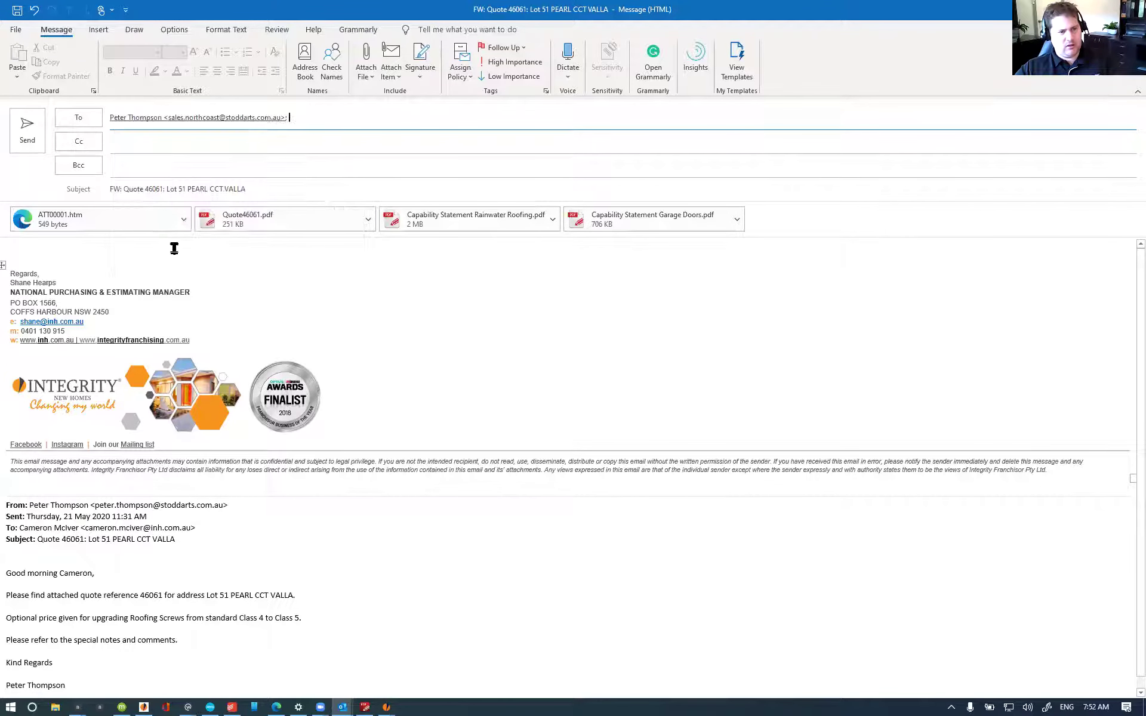
Step: Copy in the Stoddarts contact's personal work address as a Cc recipient of the forwarded email
{"action": "key", "text": "Tab"}
{"action": "type", "text": "ETER"}
{"action": "key", "text": "ctrl+a"}
{"action": "type", "text": "PETER"}
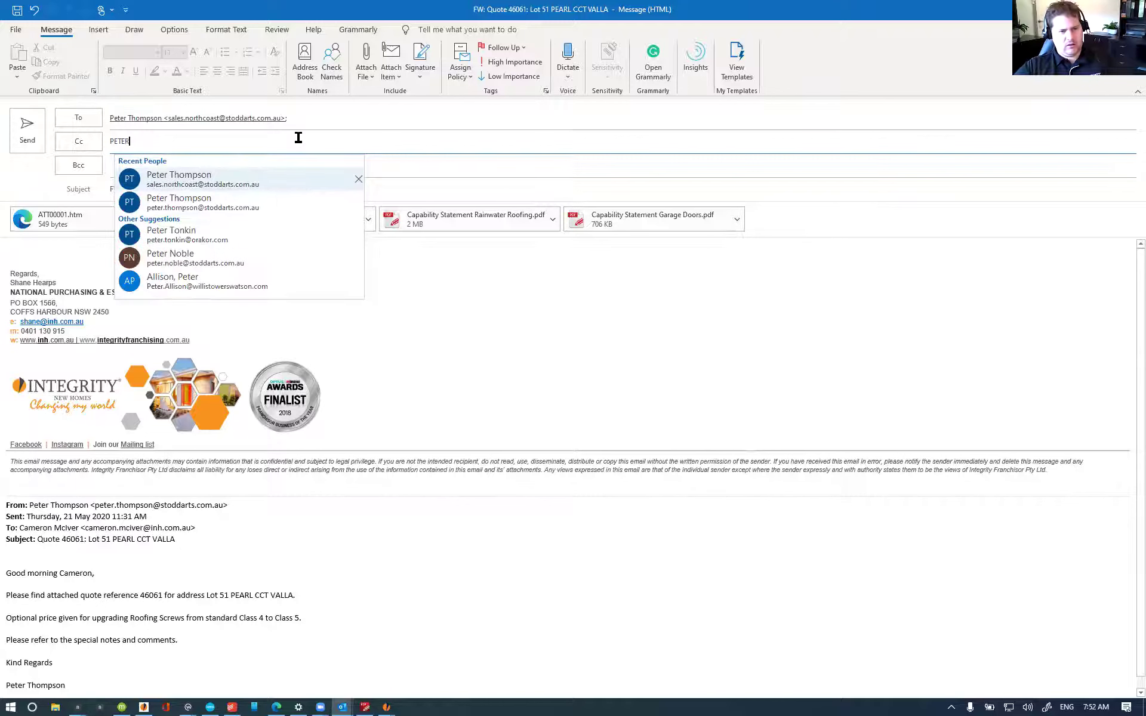
{"action": "key", "text": "Down"}
{"action": "key", "text": "Return"}
Step: Greet the contact by first name and write "We have opted to go with Steel house frames and trusses from your sister company."
{"action": "key", "text": "Tab"}
{"action": "type", "text": "Peter,"}
{"action": "key", "text": "Return"}
{"action": "type", "text": "We have opted to go with Steel house "}
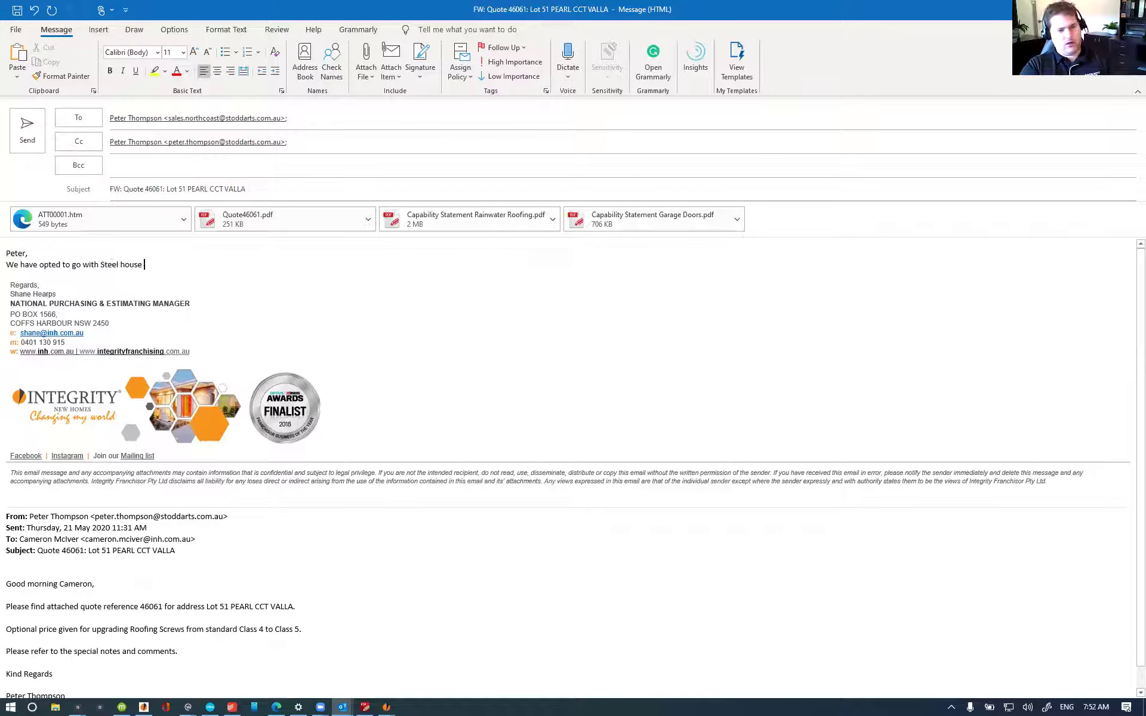
{"action": "type", "text": "frames and trusses frio"}
{"action": "type", "text": "om"}
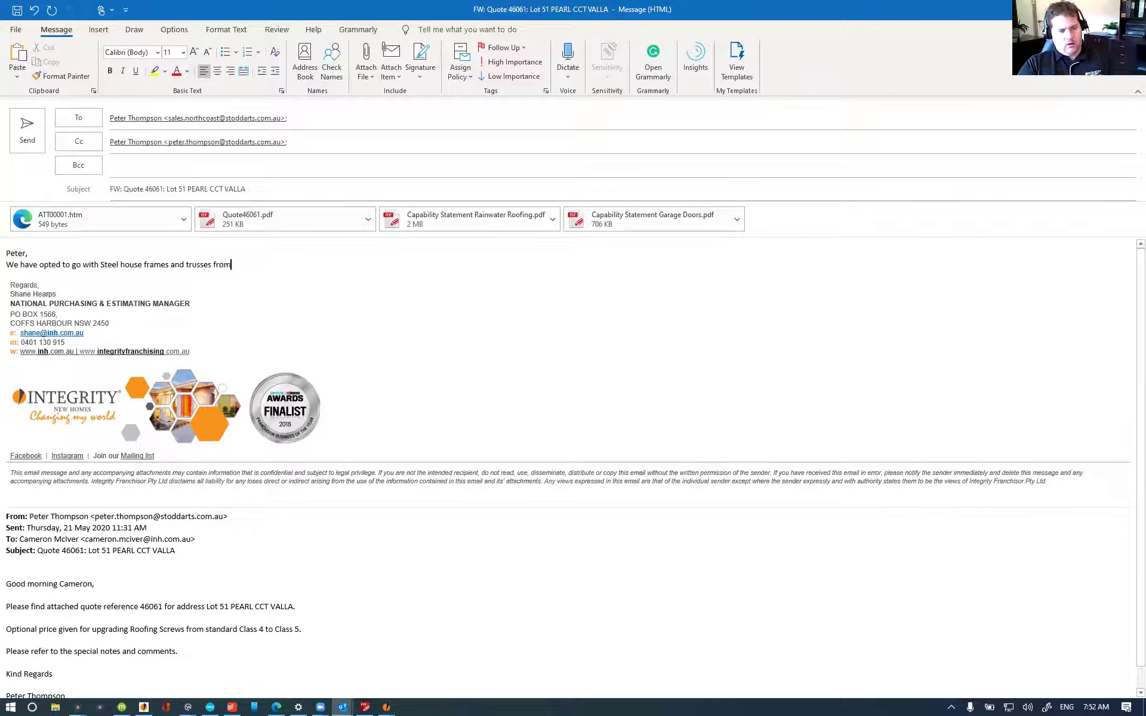
{"action": "type", "text": " your sister company."}
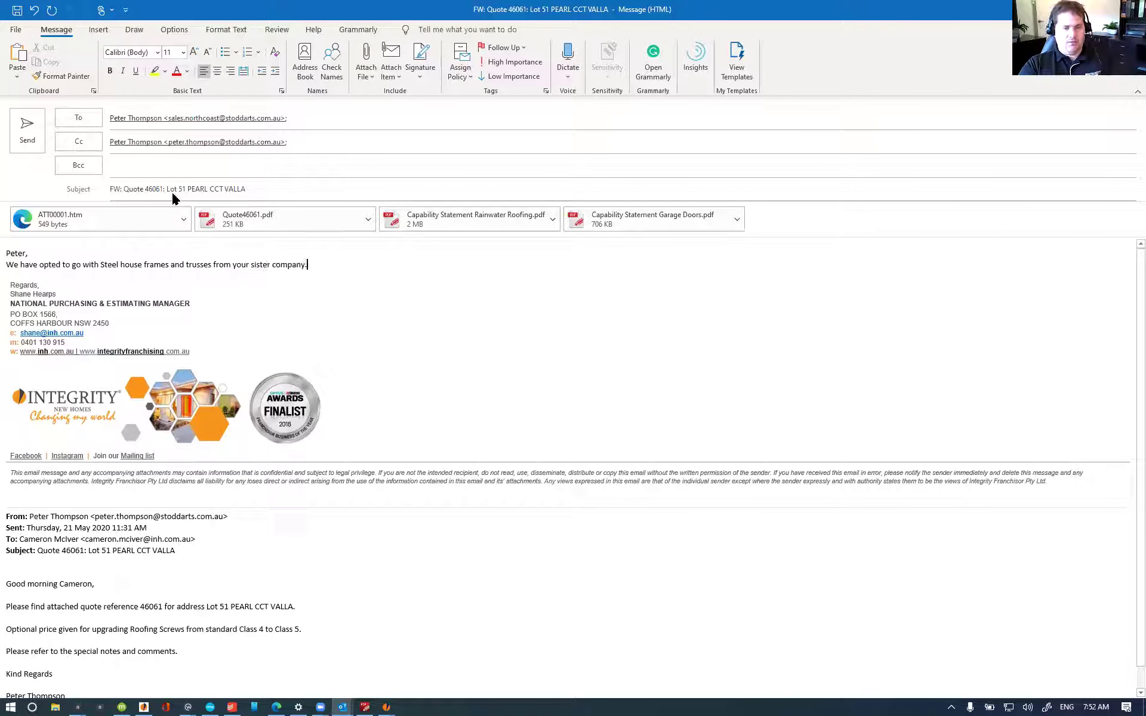
Step: Ask for an updated quote to suit 1200mm truss centres and comply with the Bluescope document's level 2 detailing, "(the same as it was for my house)"
{"action": "type", "text": " Can you please update your quote to s"}
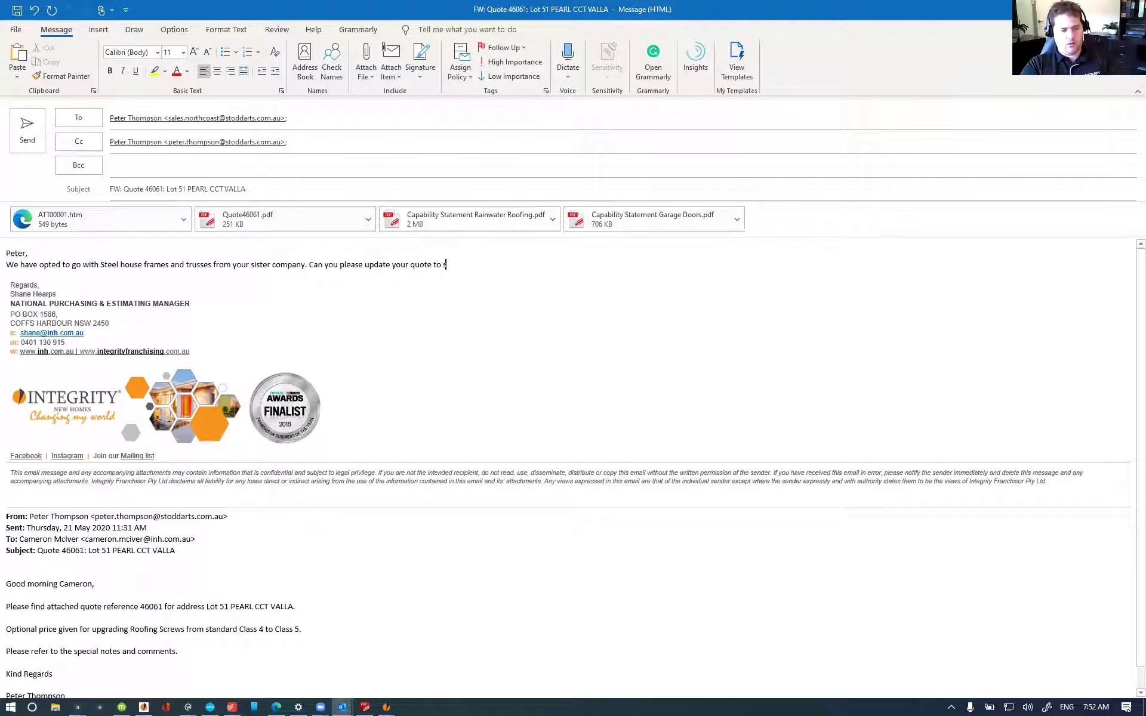
{"action": "type", "text": "uit 1200mm truss centres and also "}
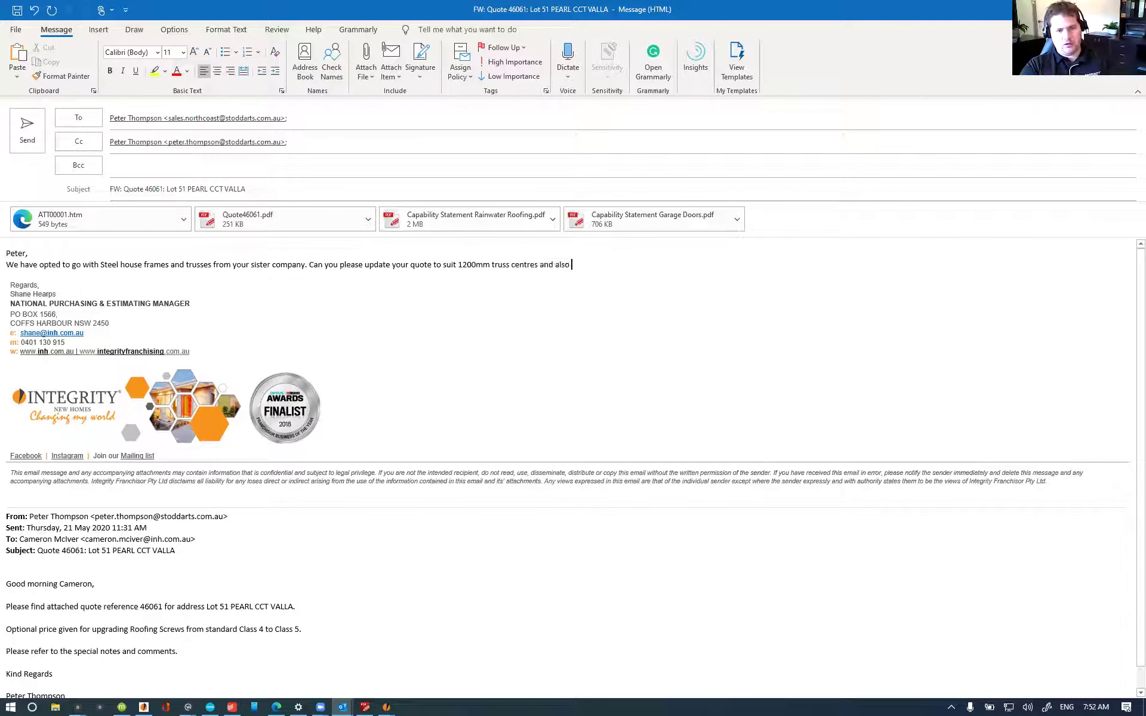
{"action": "type", "text": "to comply with the level 2"}
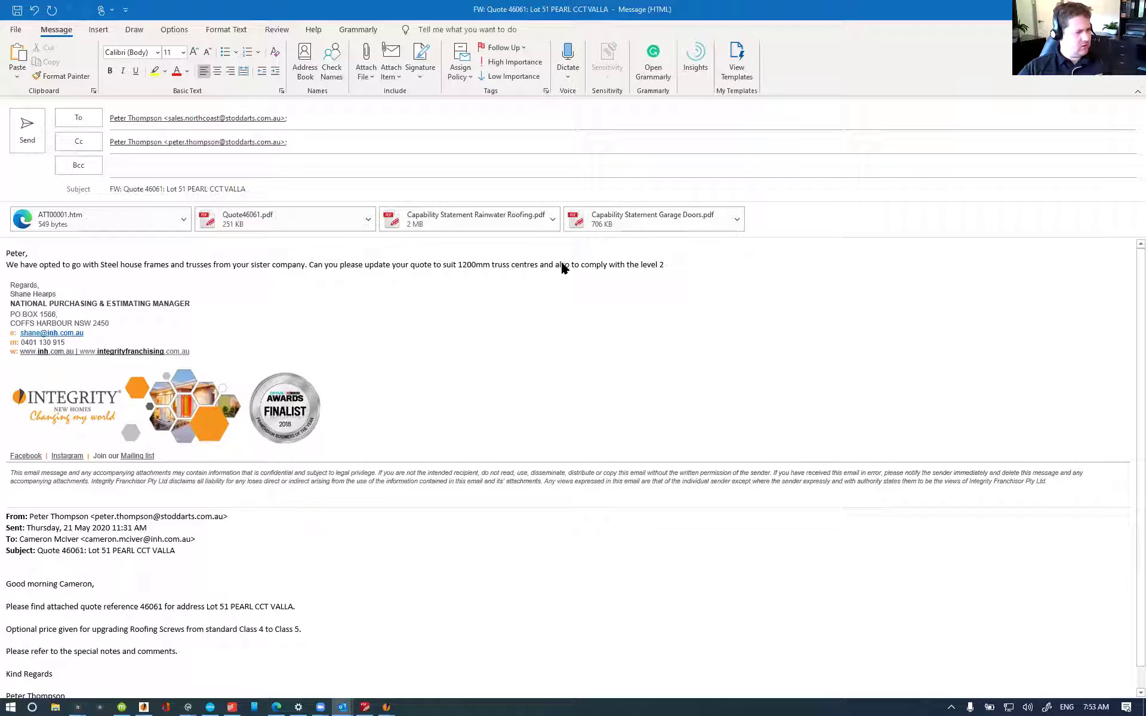
{"action": "type", "text": "de"}
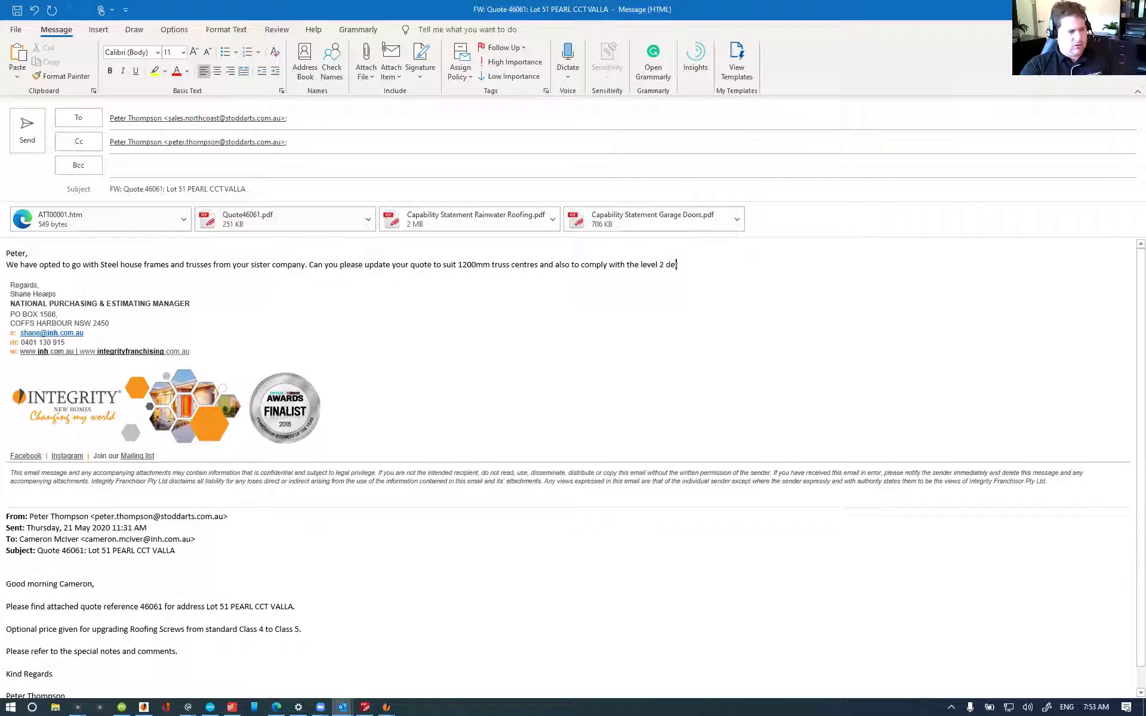
{"action": "type", "text": "tailing in the Bluescope document"}
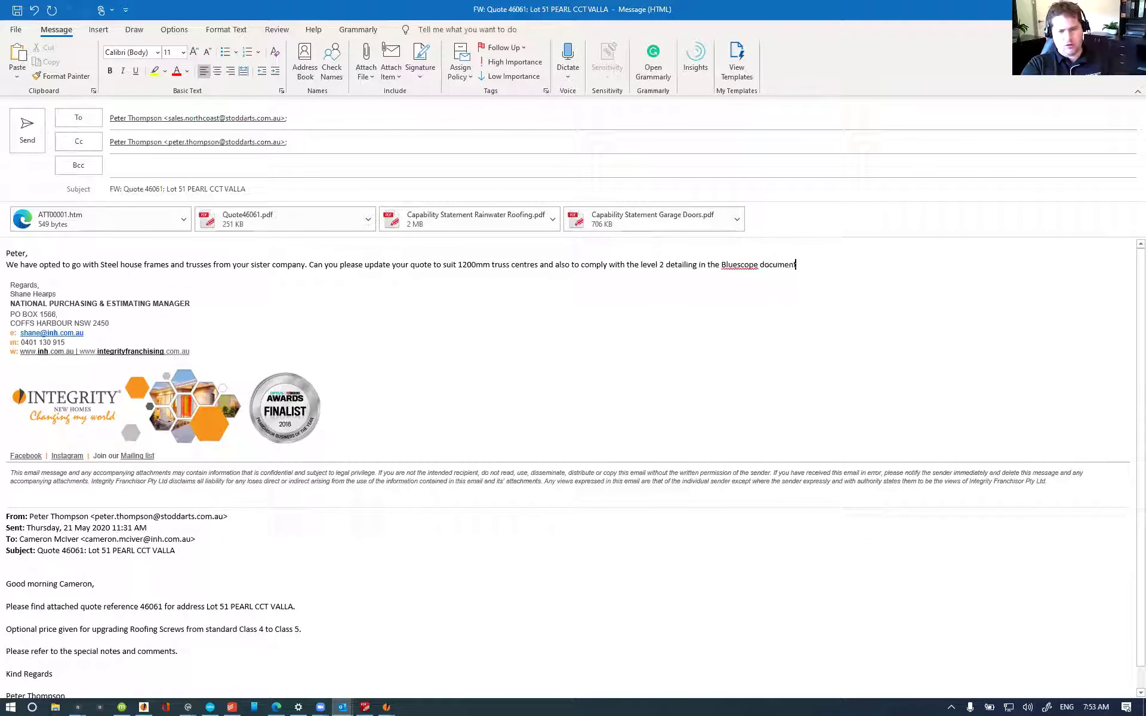
{"action": "type", "text": " (the same as it was for my "}
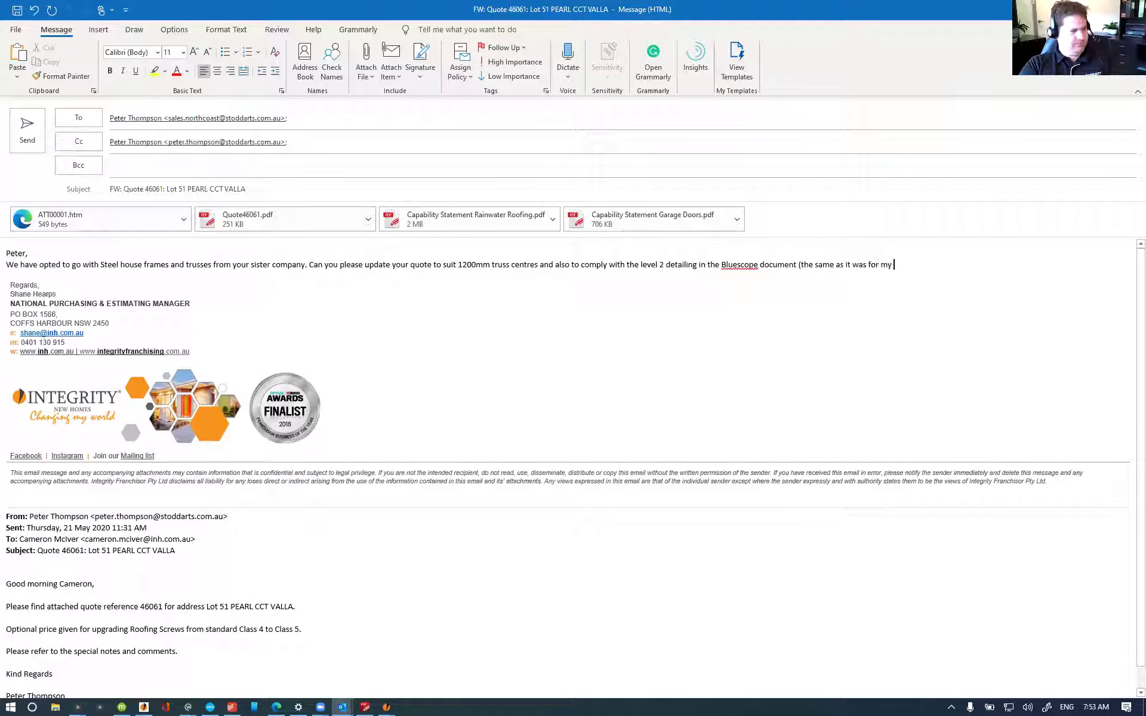
{"action": "type", "text": "house)."}
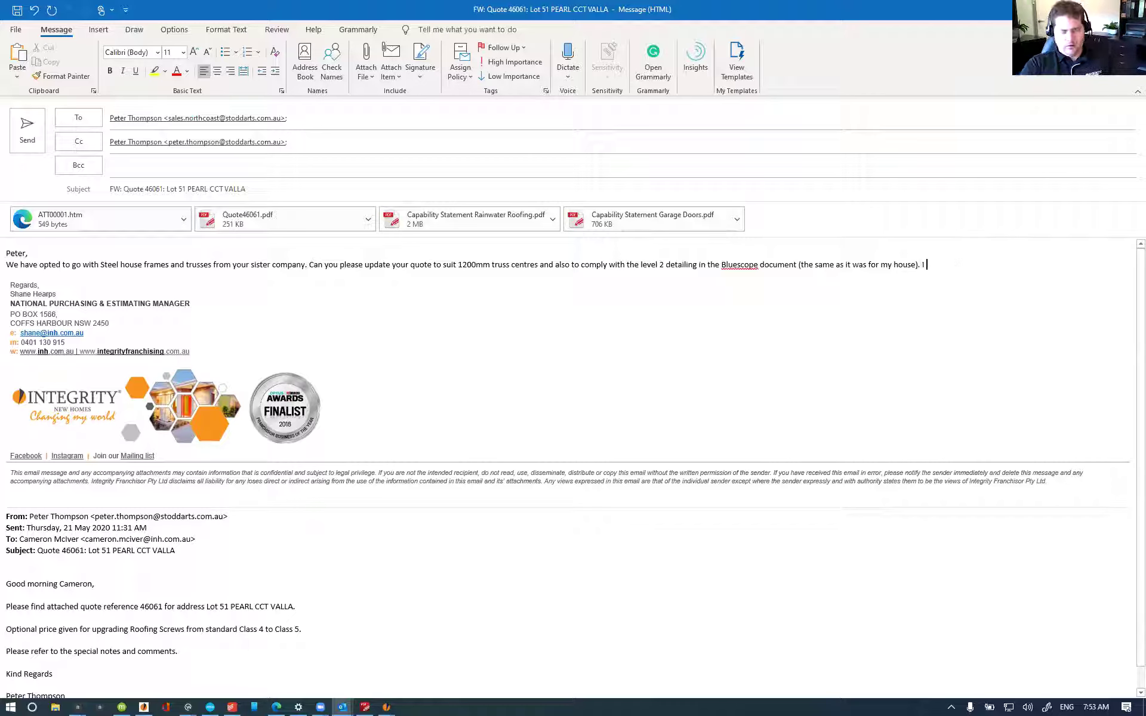
Step: Add the sentence "I expect you will need to add intermediate safety battens to the roof trusses."
{"action": "type", "text": "I expect you will need to add"}
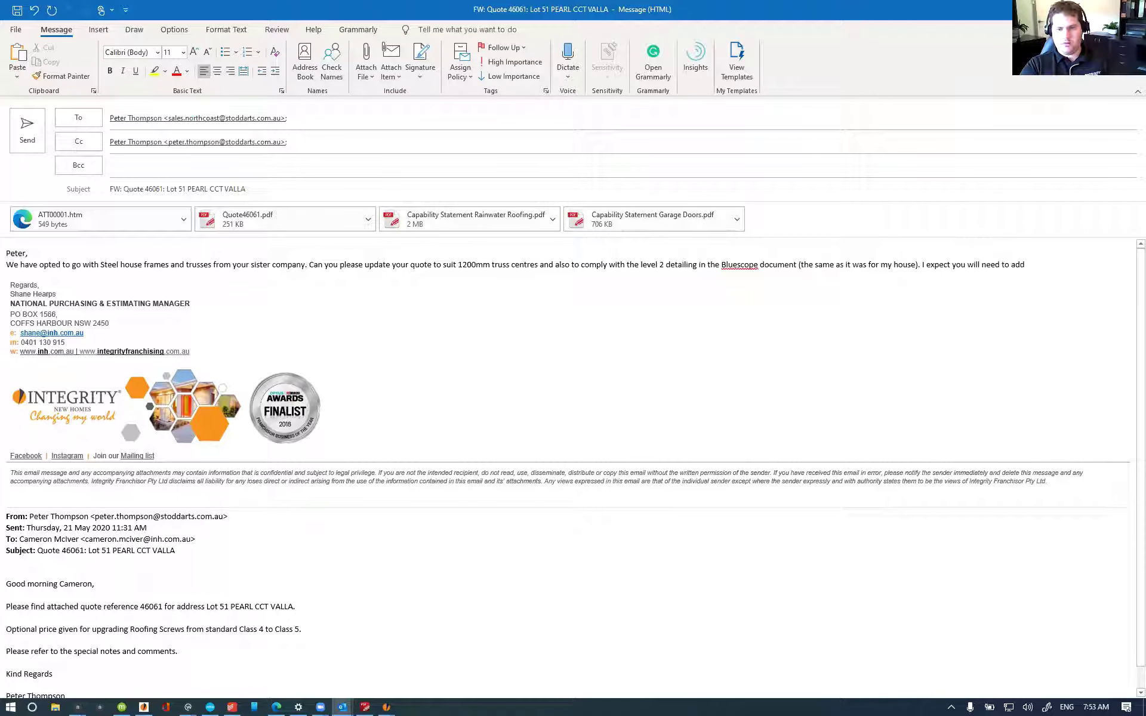
{"action": "type", "text": " internediate s"}
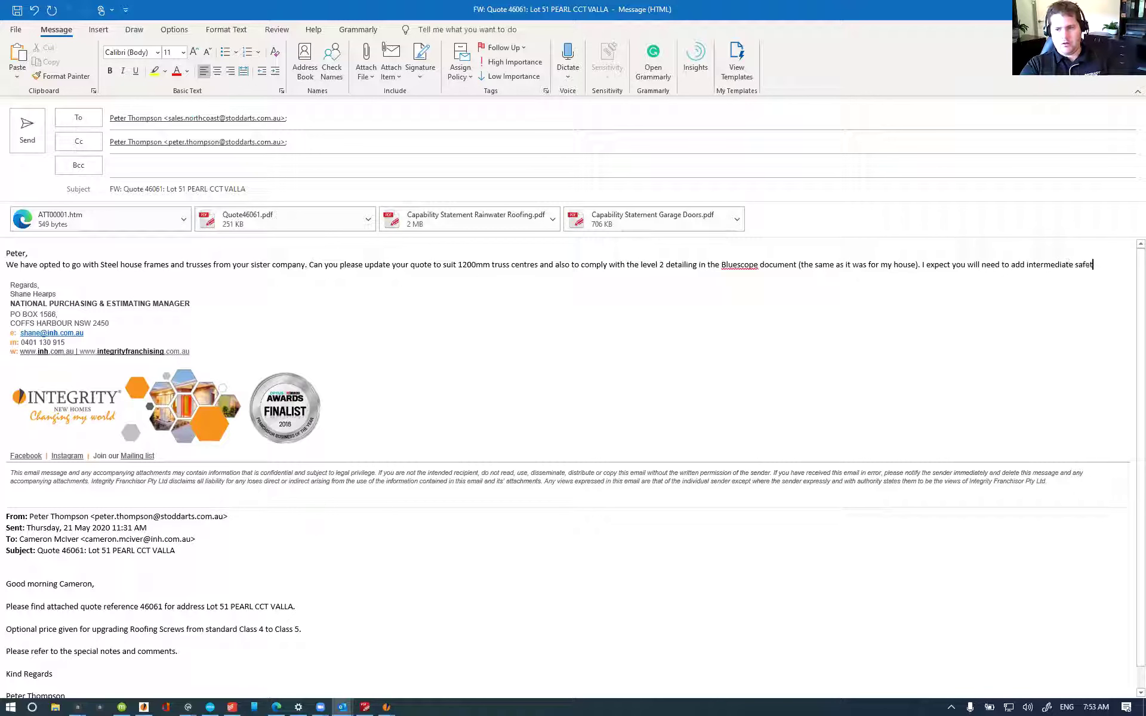
{"action": "type", "text": "afety battens to the roof trusses."}
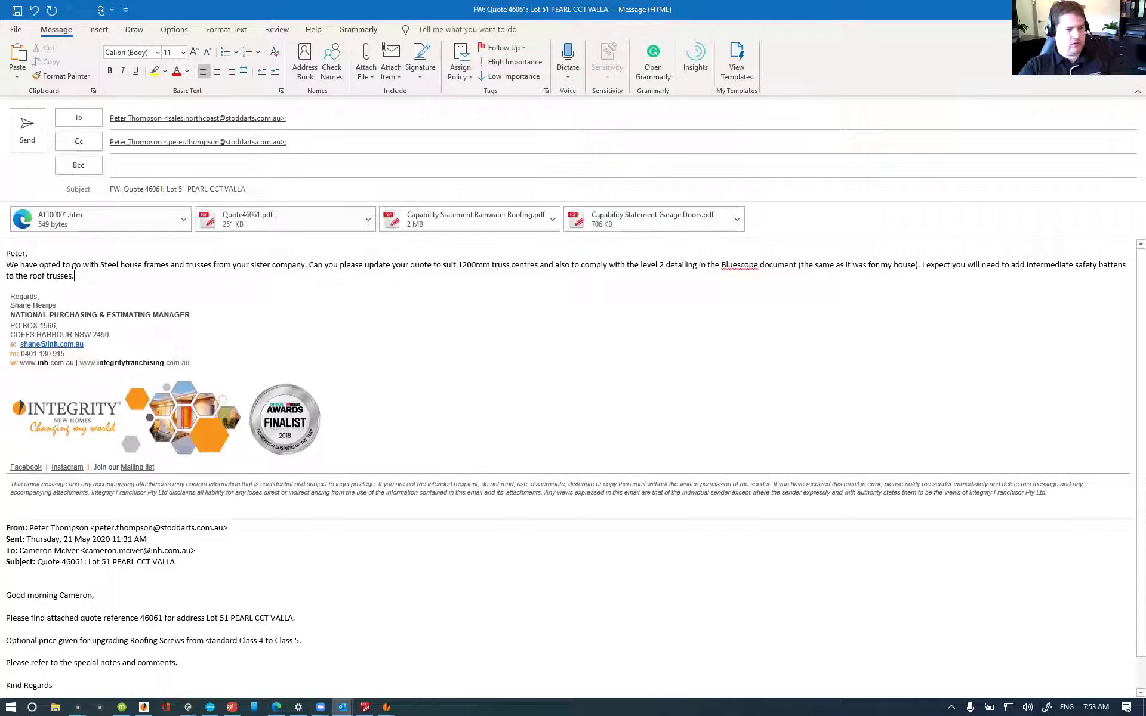
Step: Check the items in Quote46061.pdf and add "Please also provide an alternate price (separate line item) for 60mm anticon" to the email
{"action": "double_click", "coordinate": [317, 213]}
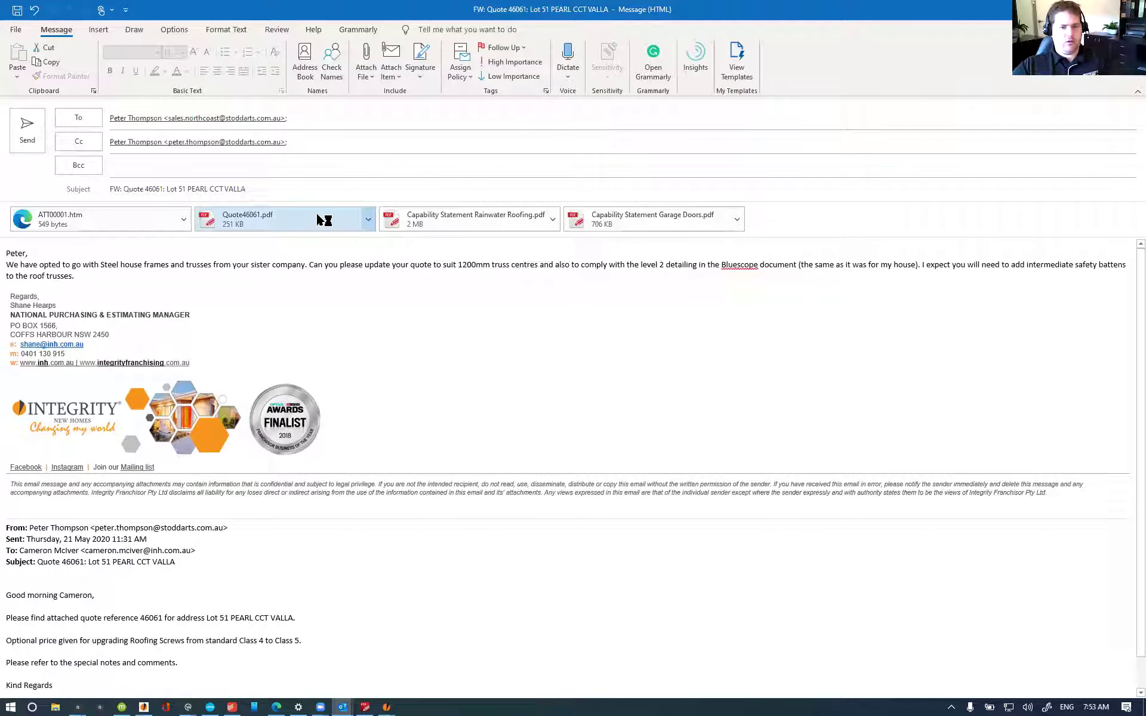
{"action": "scroll", "coordinate": [591, 362], "scroll_direction": "up", "scroll_amount": 1}
{"action": "scroll", "coordinate": [495, 388], "scroll_direction": "up", "scroll_amount": 1}
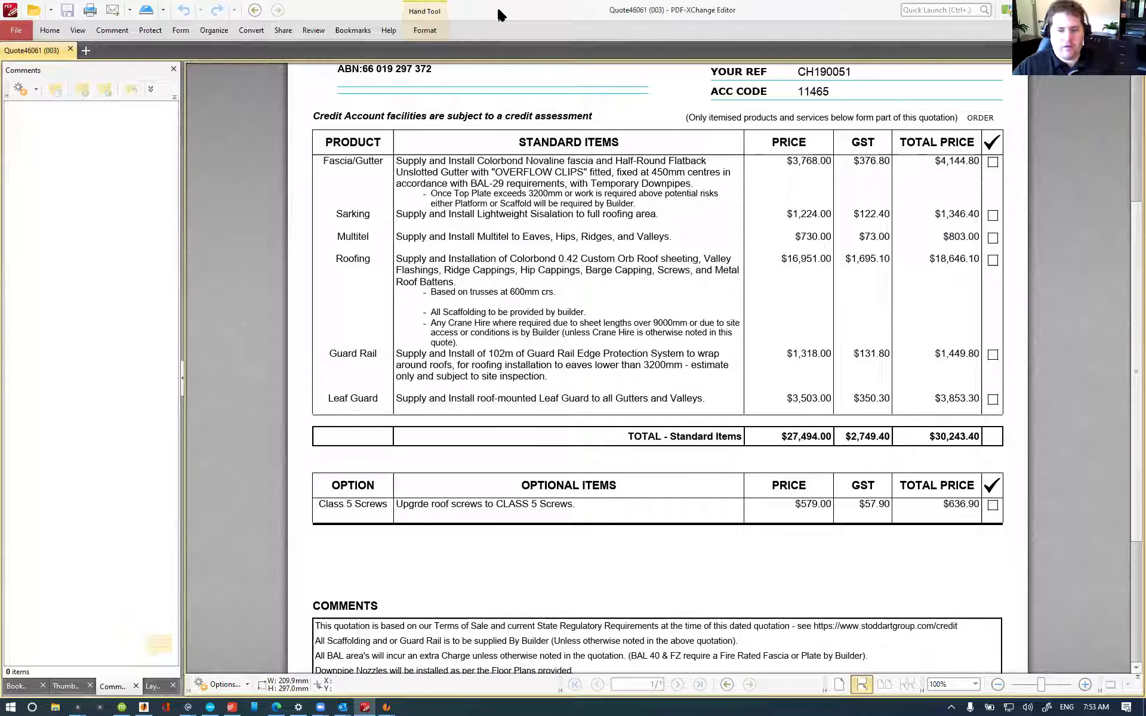
{"action": "key", "text": "alt+Tab"}
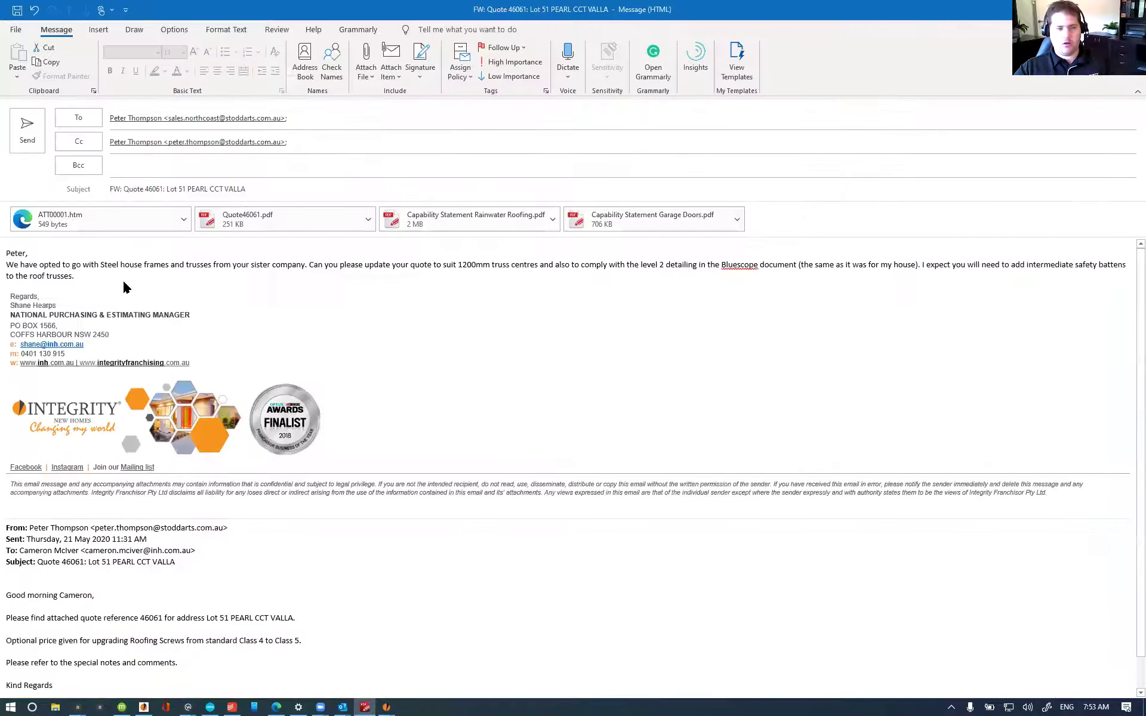
{"action": "left_click", "coordinate": [104, 274]}
{"action": "type", "text": "Please a"}
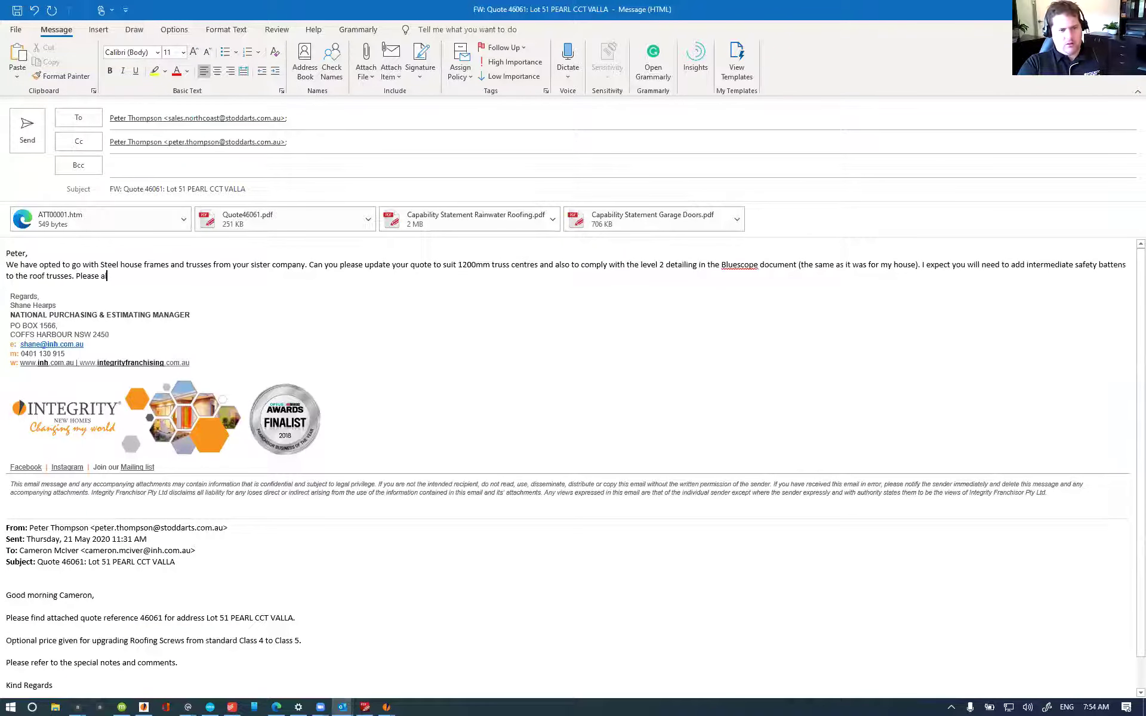
{"action": "type", "text": "lso provide an al"}
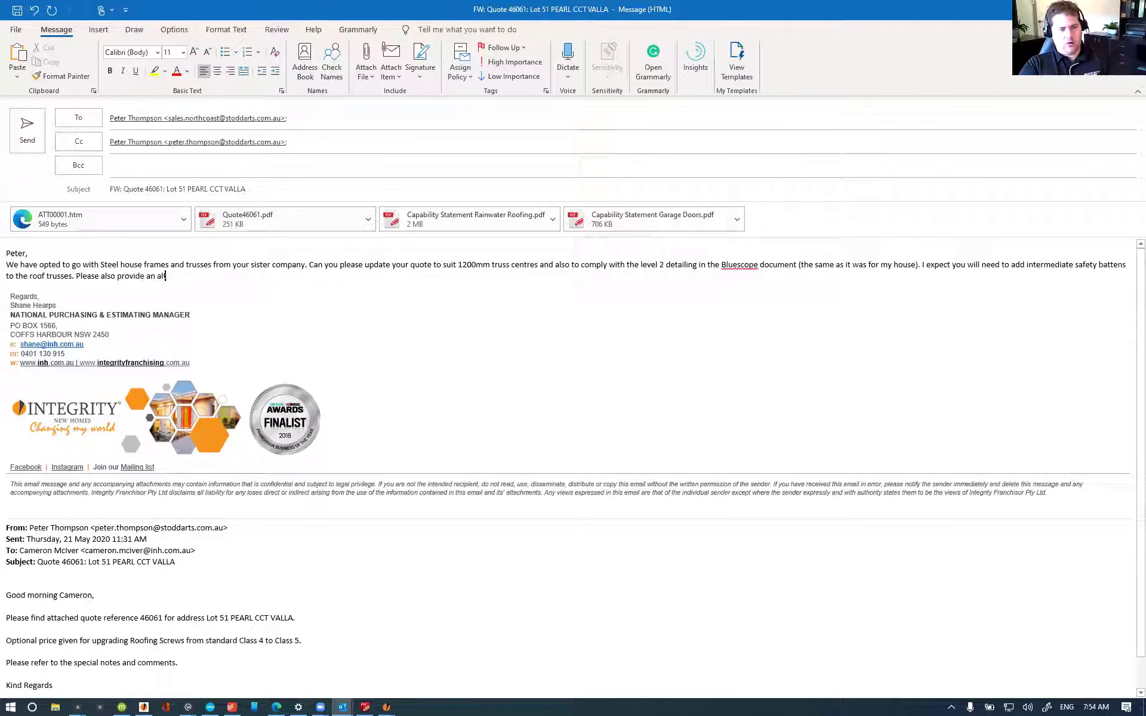
{"action": "type", "text": "ternate price "}
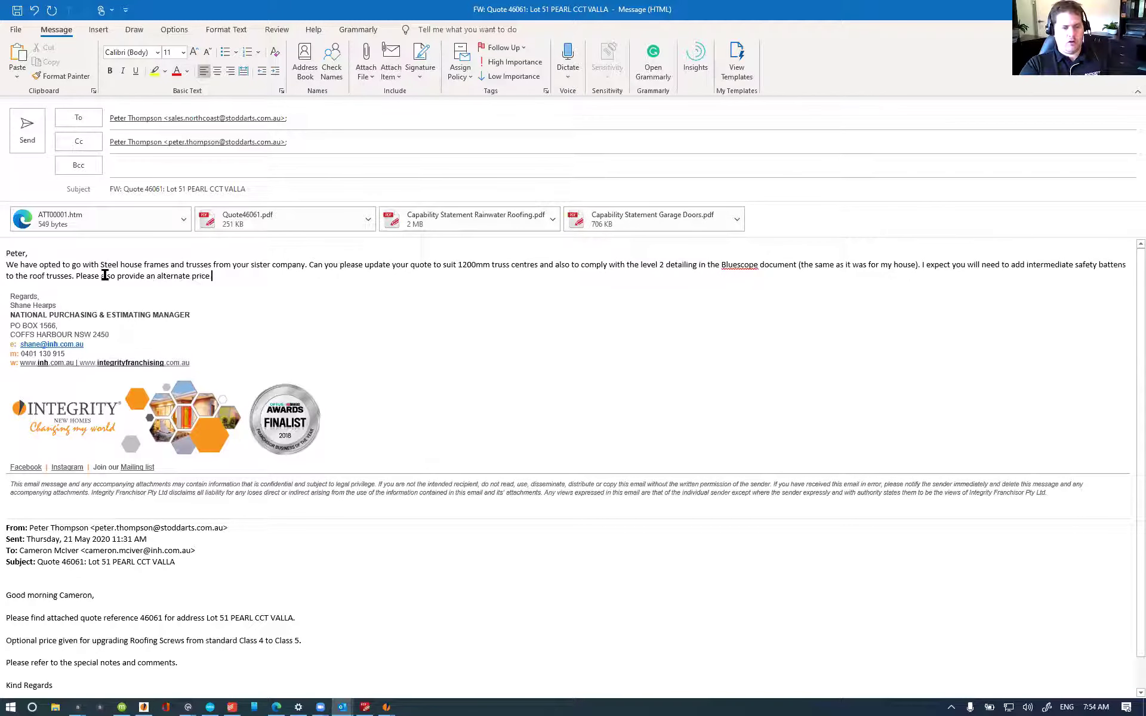
{"action": "type", "text": "(separate line item) t"}
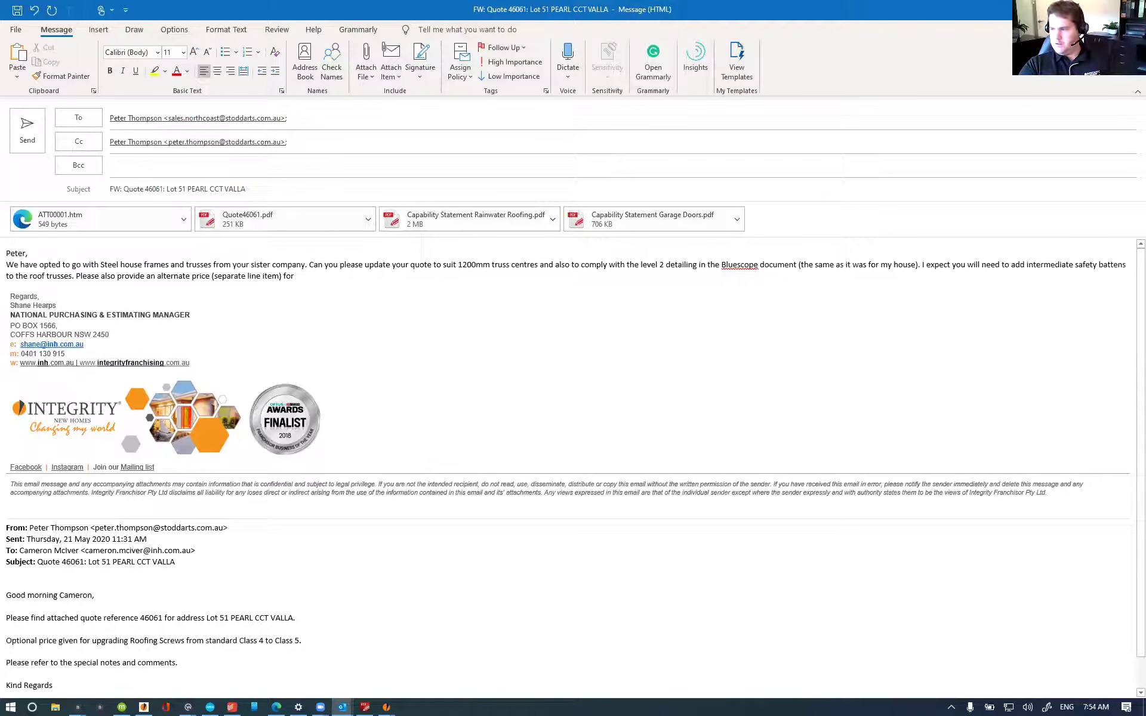
{"action": "type", "text": "or 60mm anticon"}
{"action": "key", "text": "BackSpace"}
Step: Add the sentence "I would like to present this to the client as a variation instead of the sarking and multitel."
{"action": "type", "text": ". I would like to present this "}
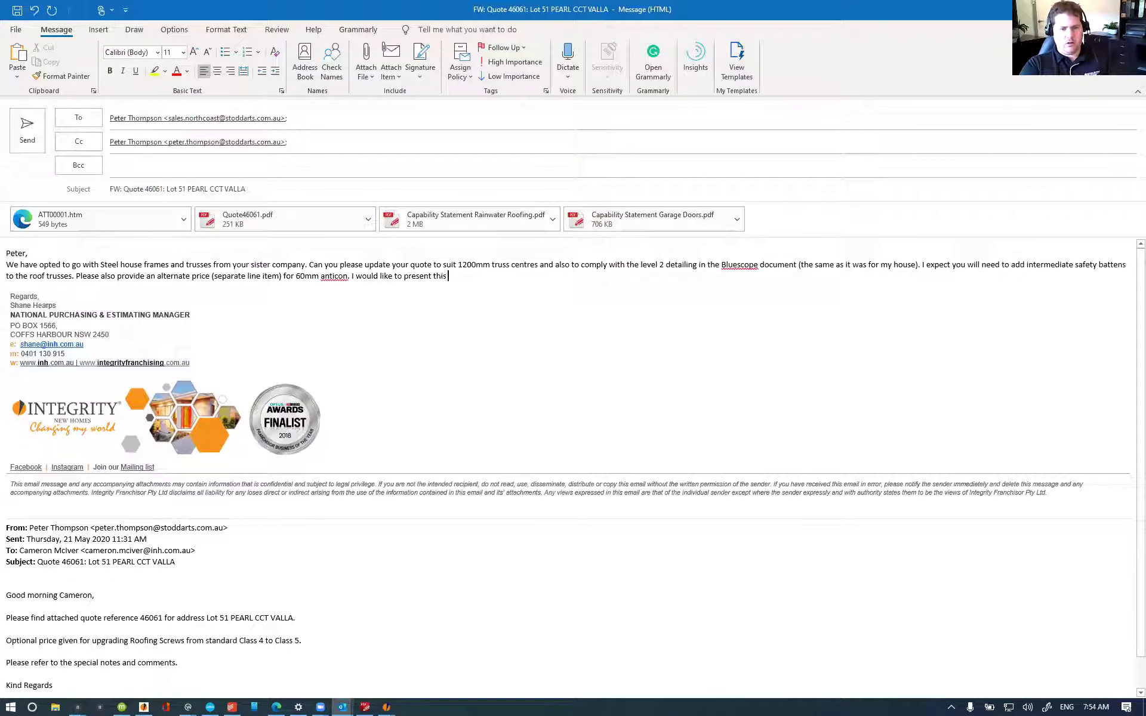
{"action": "type", "text": "to the client as a variation isntead"}
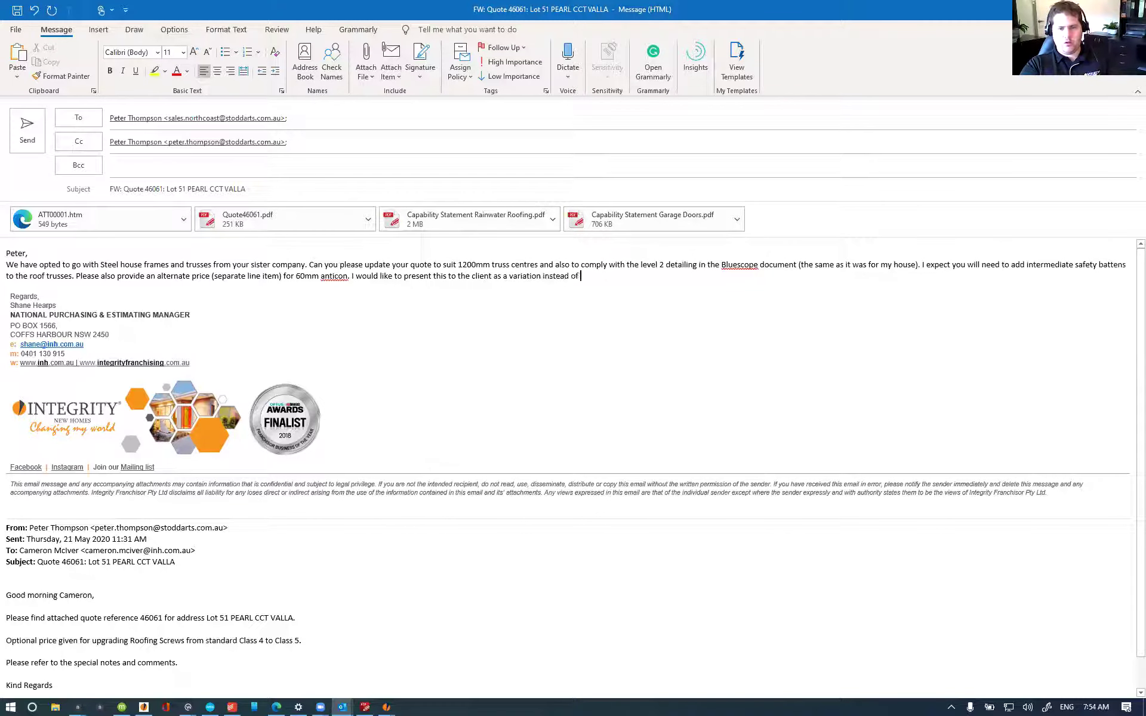
{"action": "type", "text": " of the sarking and "}
{"action": "type", "text": "ml"}
{"action": "type", "text": "ltitel."}
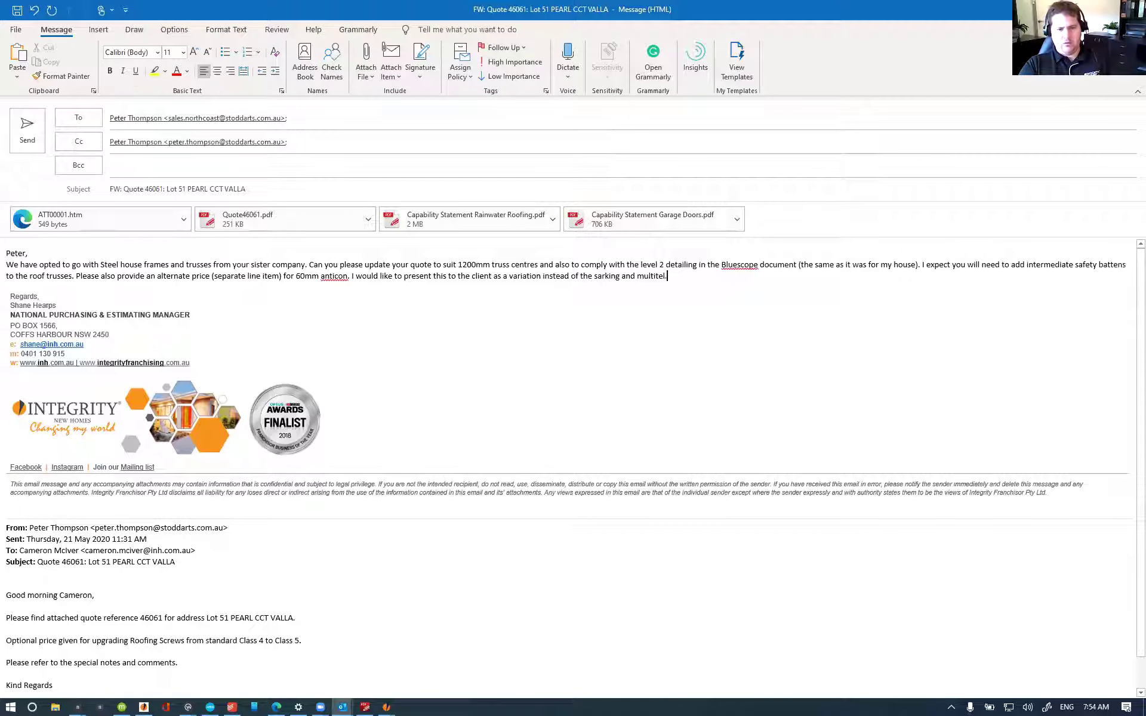
Step: Close the message with "Thanks in advance!" on its own line and remove the Cc recipient
{"action": "key", "text": "Return"}
{"action": "type", "text": "Thanks in advance!"}
{"action": "left_click", "coordinate": [171, 141]}
{"action": "key", "text": "Delete"}
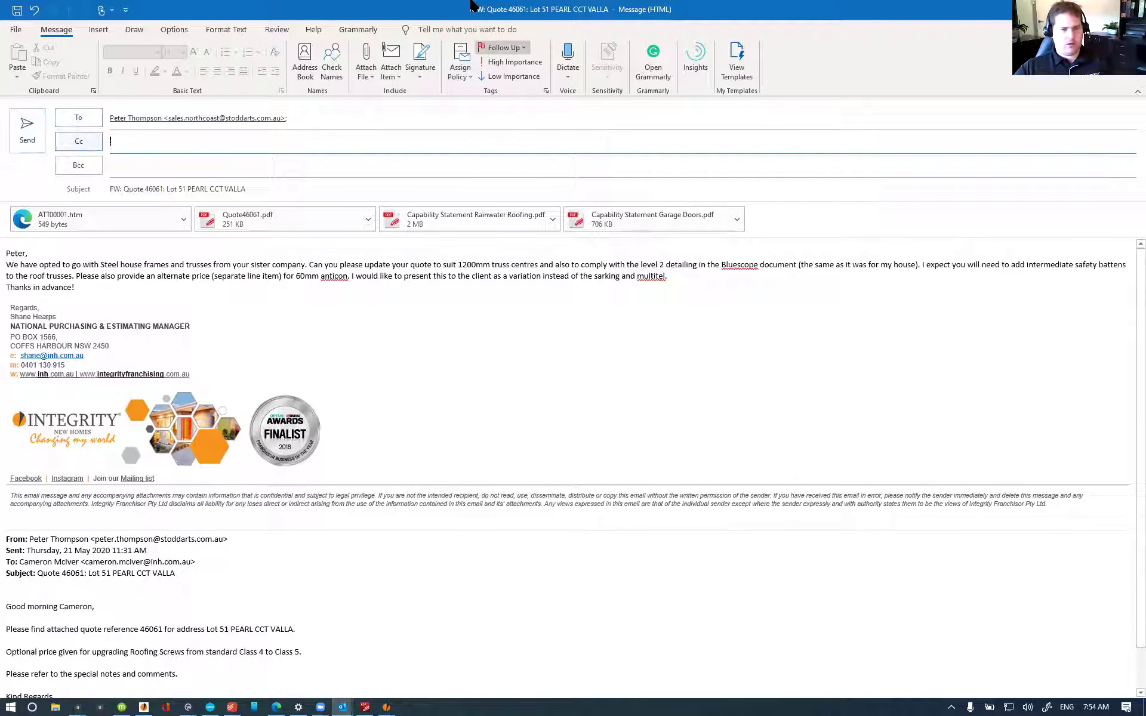
Step: Add the line "Please see latest plans just in case there has been a variance along the way." below "Thanks in advance!"
{"action": "left_click", "coordinate": [103, 288]}
{"action": "key", "text": "Return"}
{"action": "type", "text": "Please"}
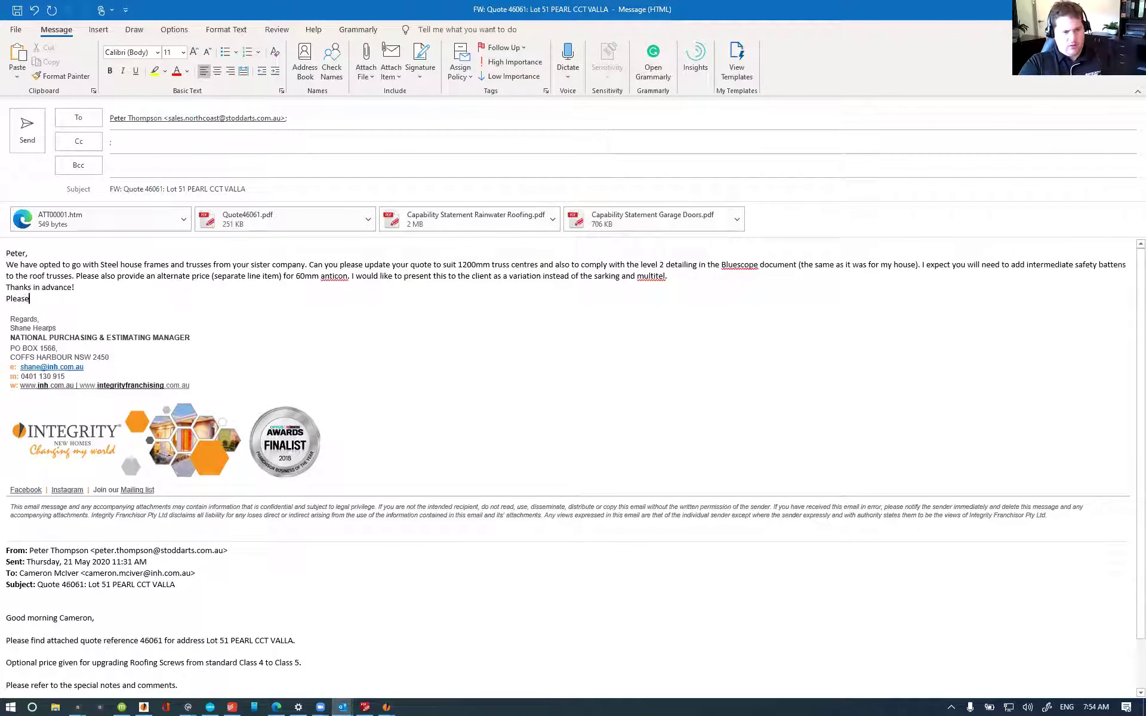
{"action": "type", "text": " asee latest "}
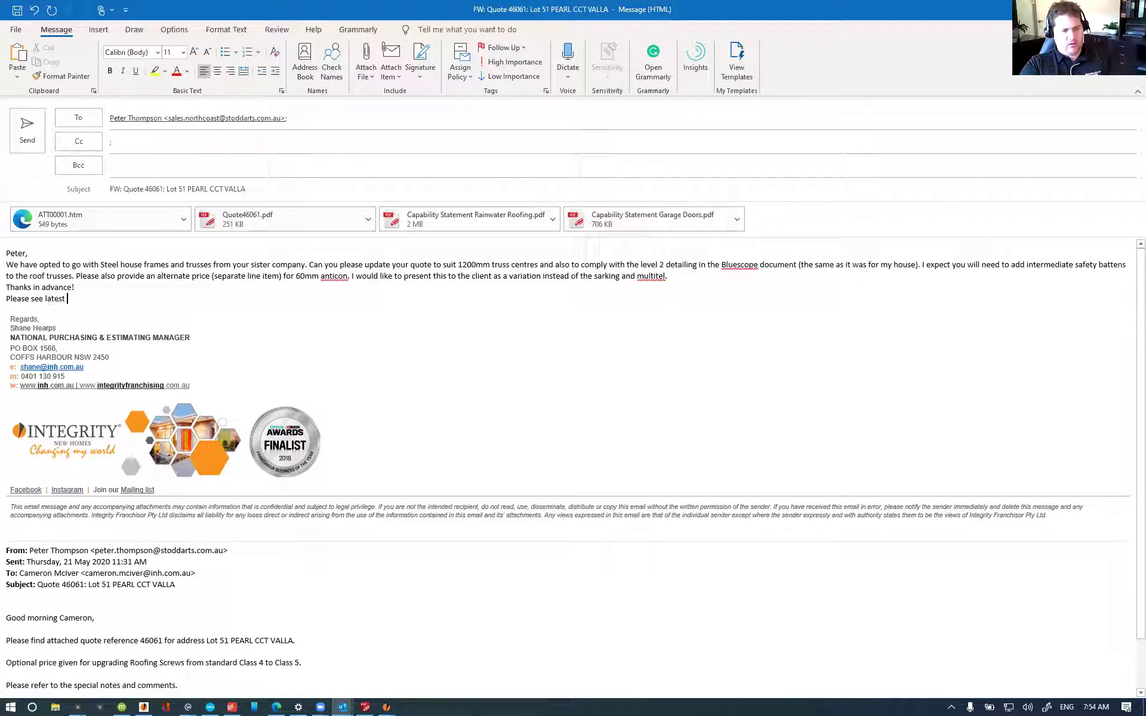
{"action": "type", "text": "plans just in case th"}
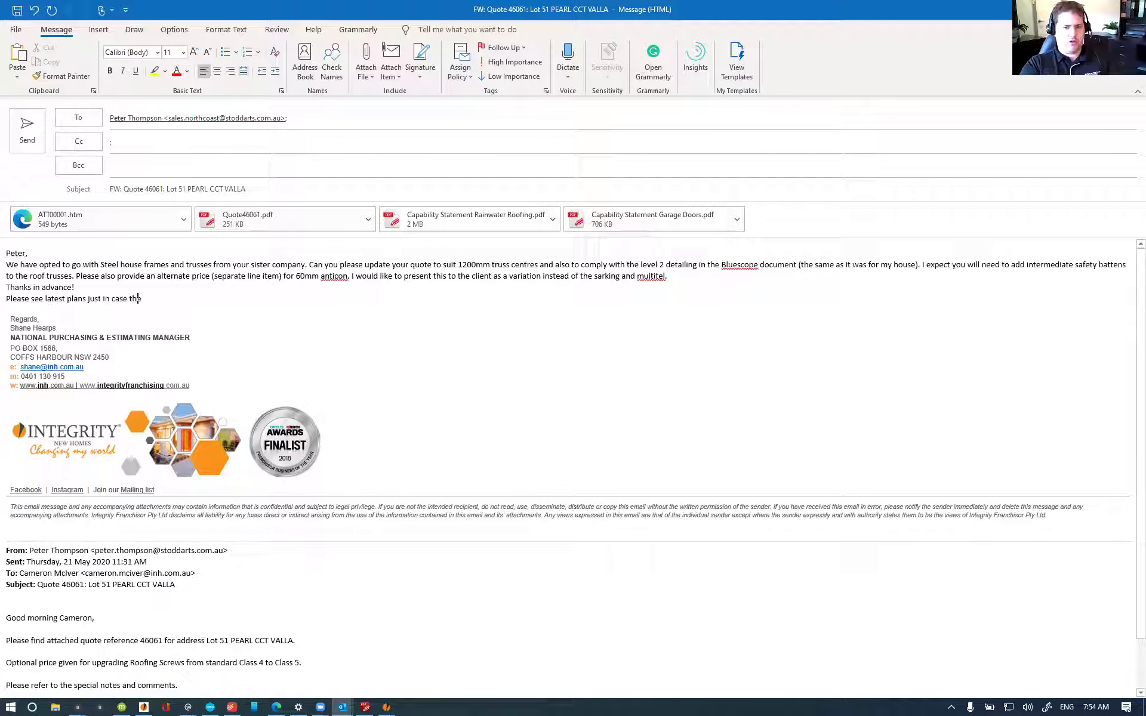
{"action": "type", "text": "erehas been a "}
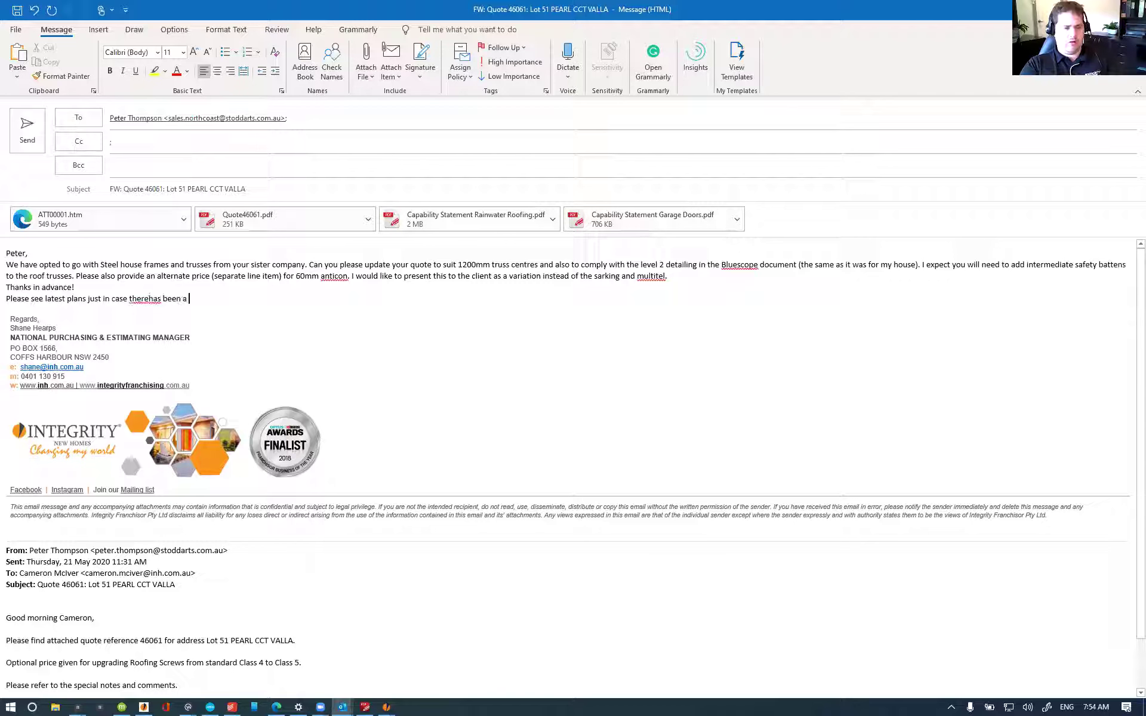
{"action": "type", "text": "variance along the way."}
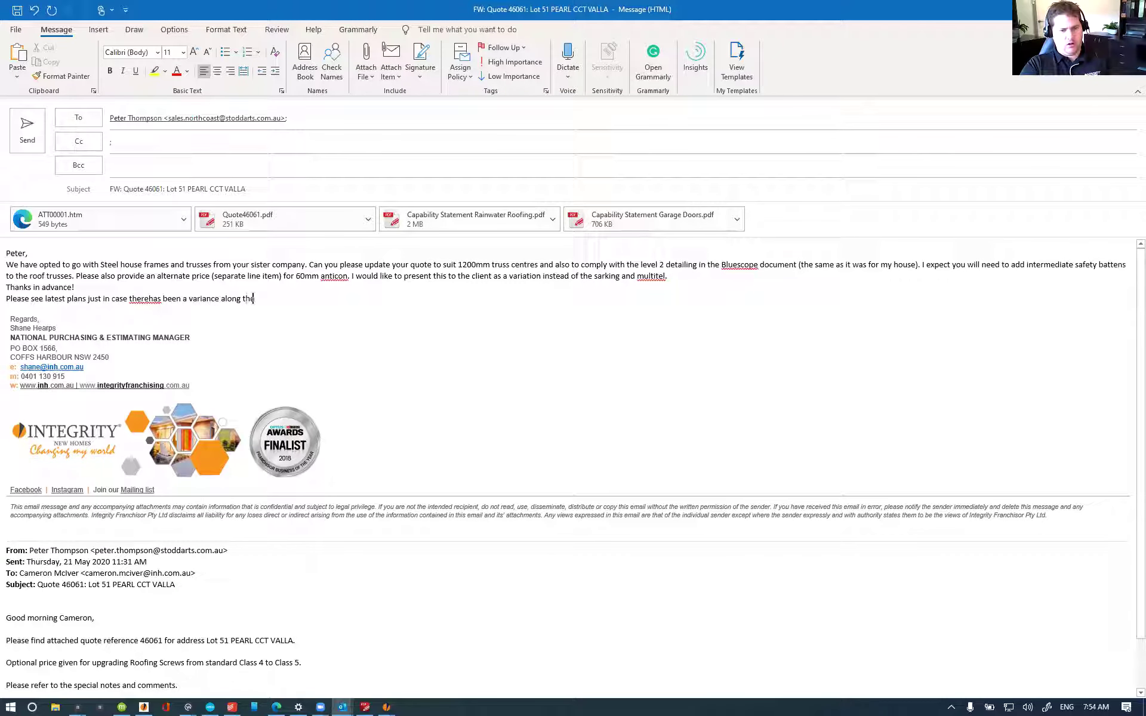
{"action": "left_click", "coordinate": [149, 299]}
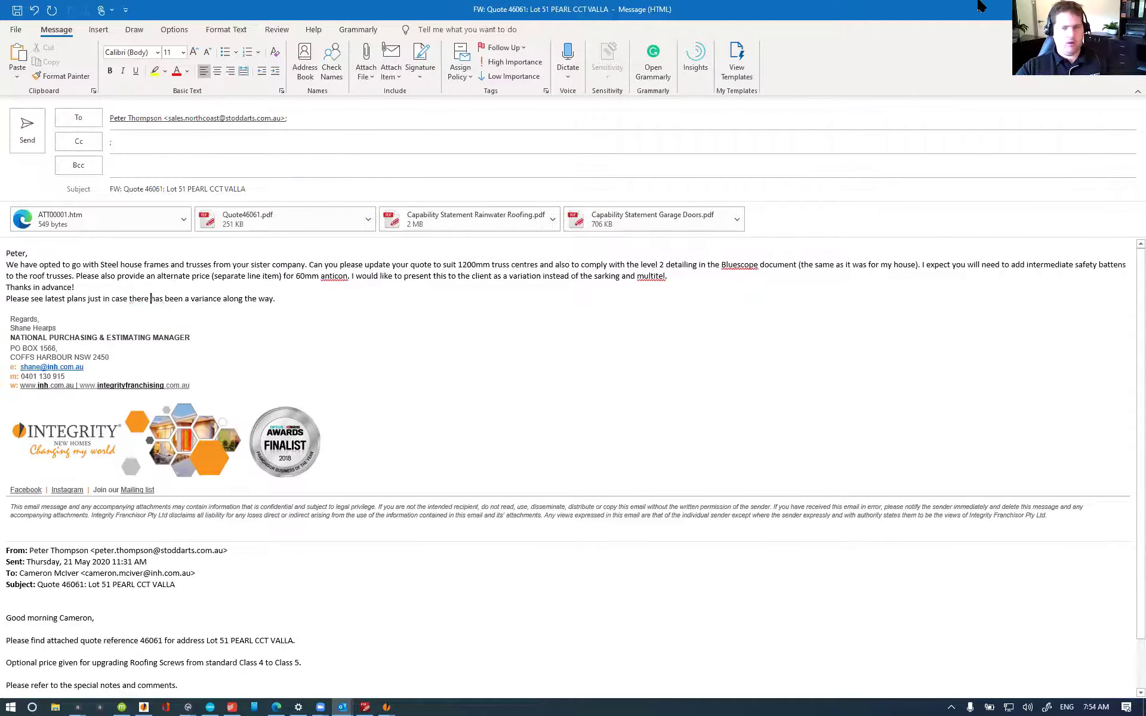
Step: Close the original quote message and create an email carrying the 02-07-20 council plans PDF from the job's Drawings folder
{"action": "left_click", "coordinate": [27, 131]}
{"action": "double_click", "coordinate": [793, 17]}
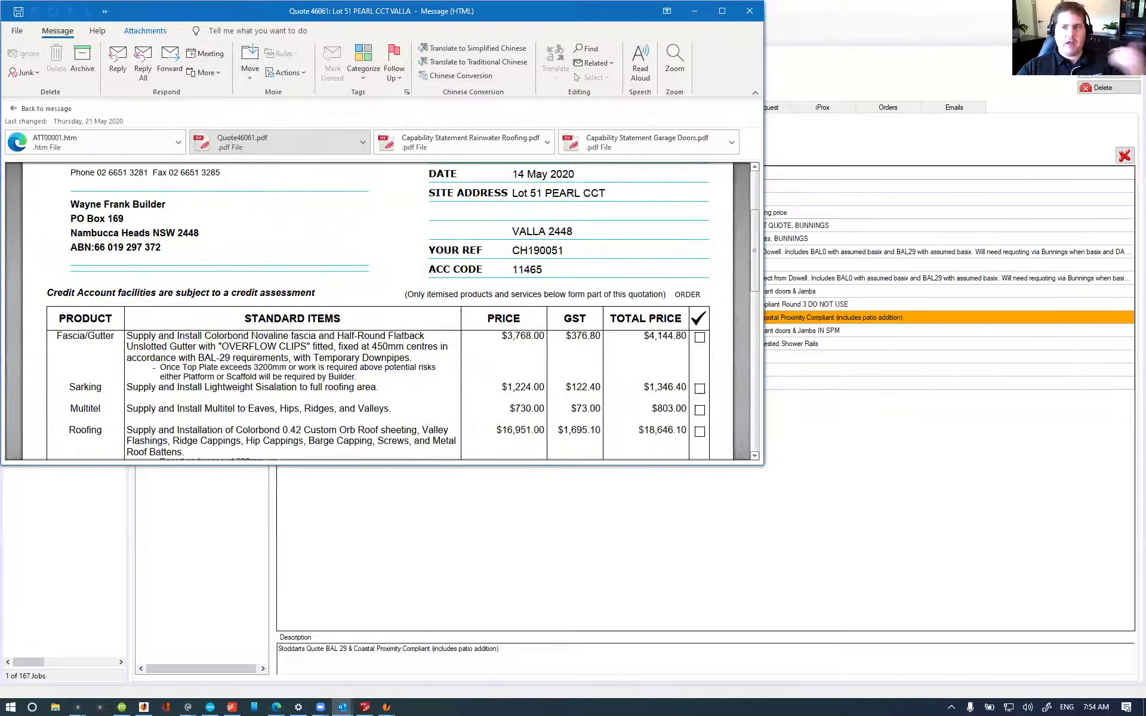
{"action": "left_click", "coordinate": [749, 12]}
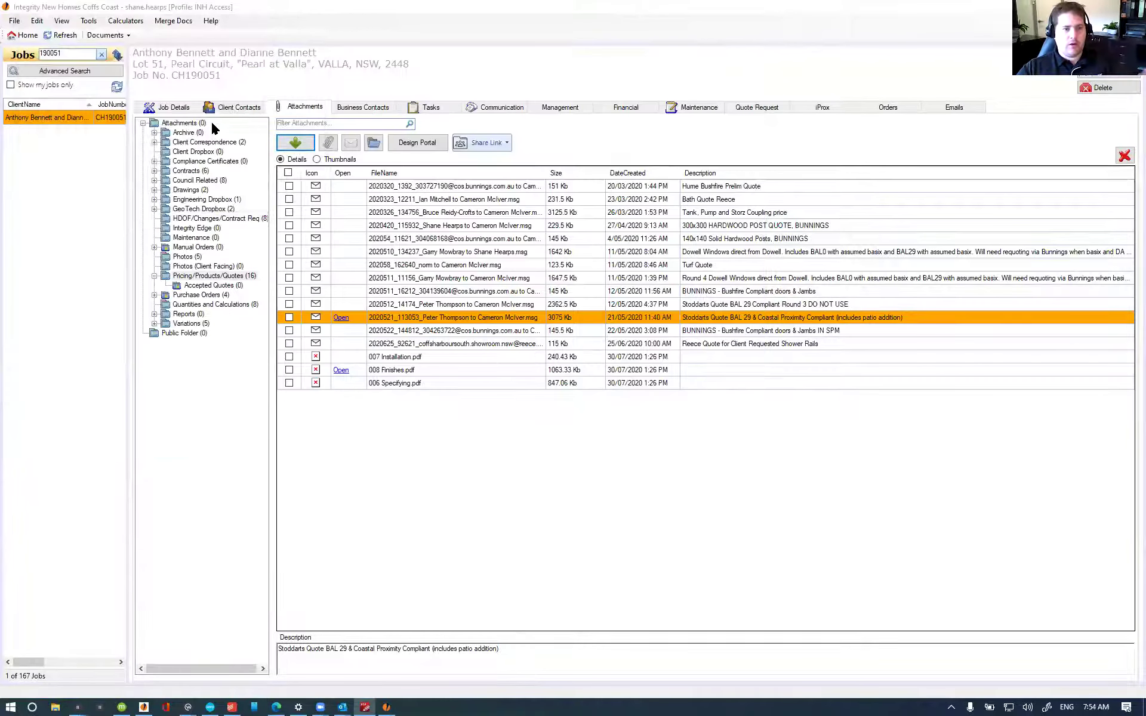
{"action": "left_click", "coordinate": [193, 189]}
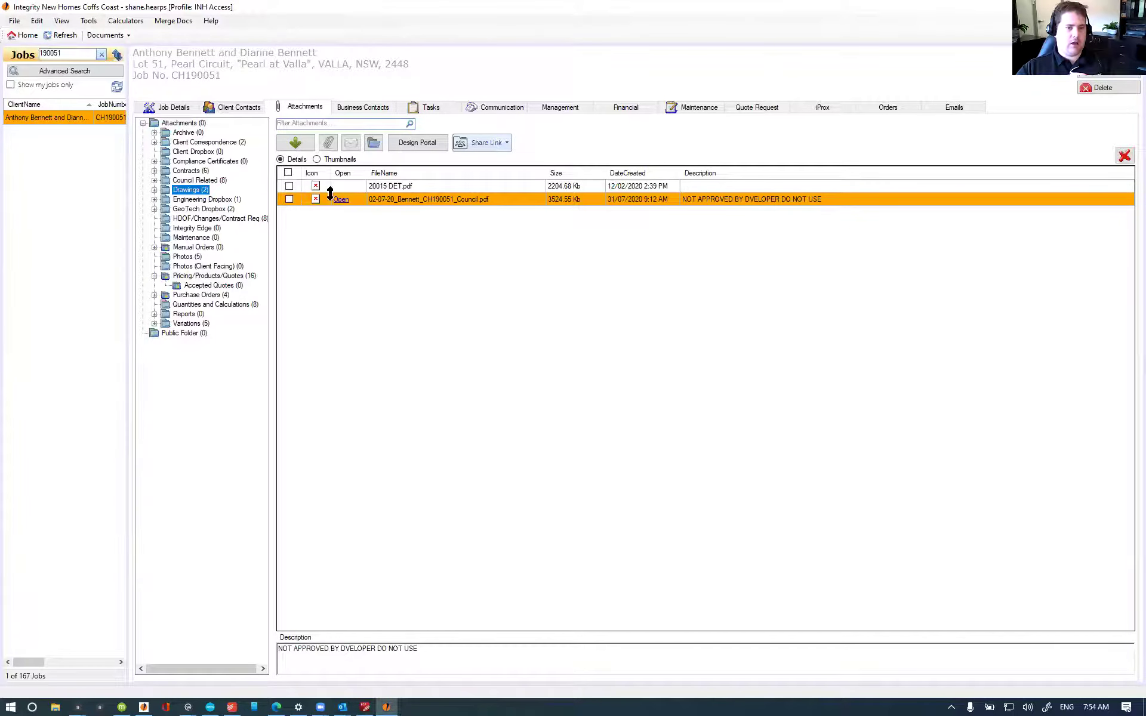
{"action": "left_click", "coordinate": [289, 200]}
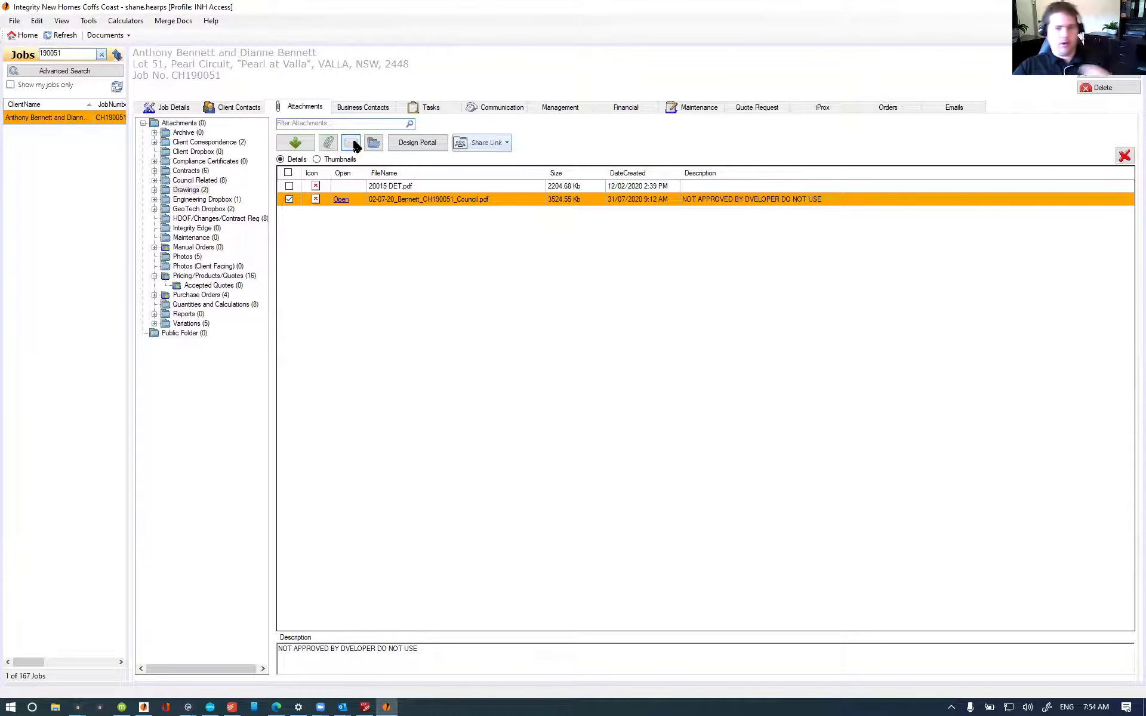
{"action": "left_click", "coordinate": [352, 143]}
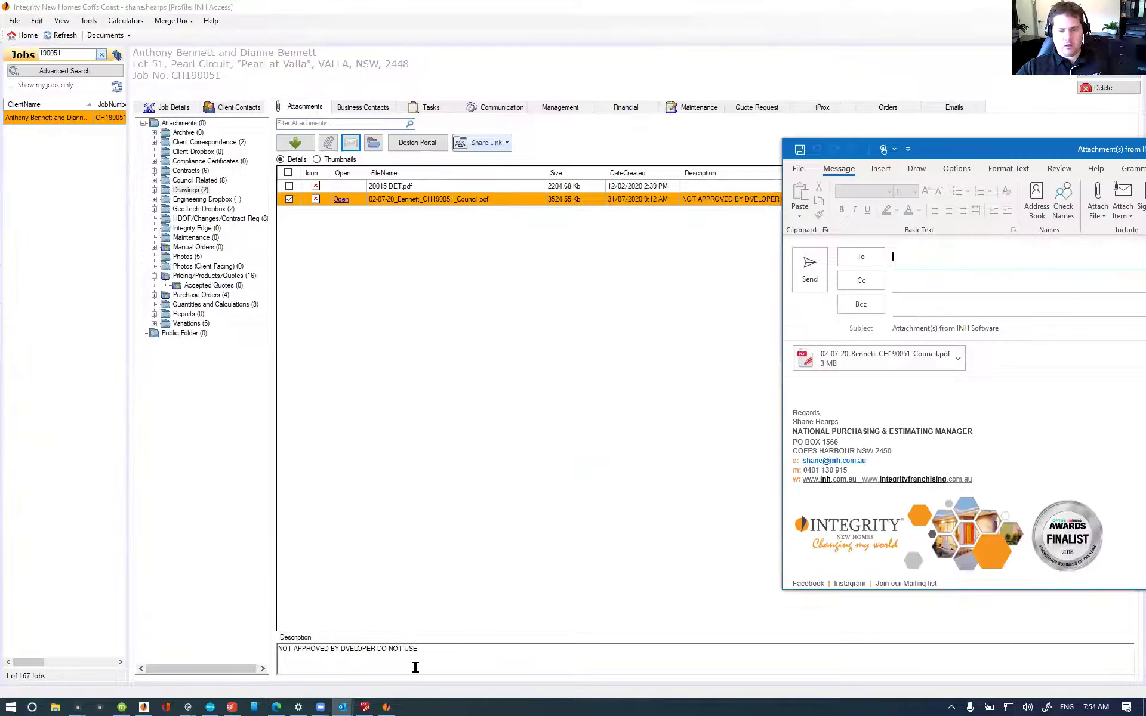
Step: Attach the council plans PDF from the new email to the forwarded Quote 46061 email and send it, discarding the leftover email
{"action": "mouse_move", "coordinate": [342, 706]}
{"action": "left_click", "coordinate": [304, 674]}
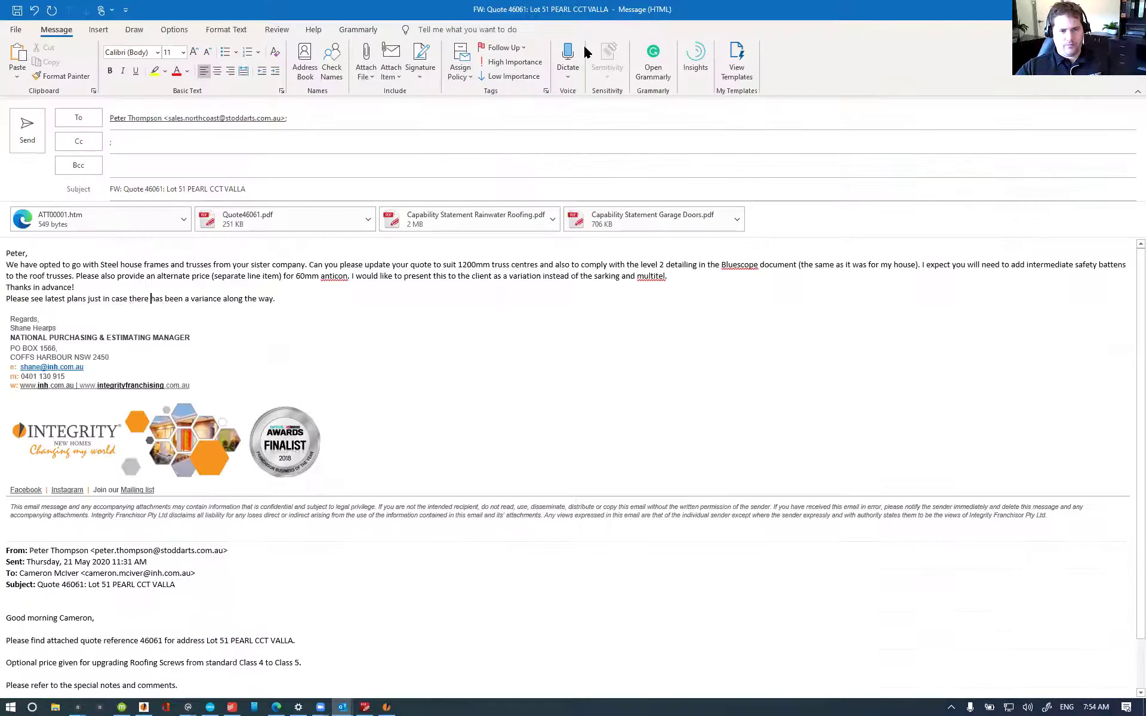
{"action": "double_click", "coordinate": [630, 11]}
{"action": "left_click_drag", "start_coordinate": [921, 353], "coordinate": [590, 329]}
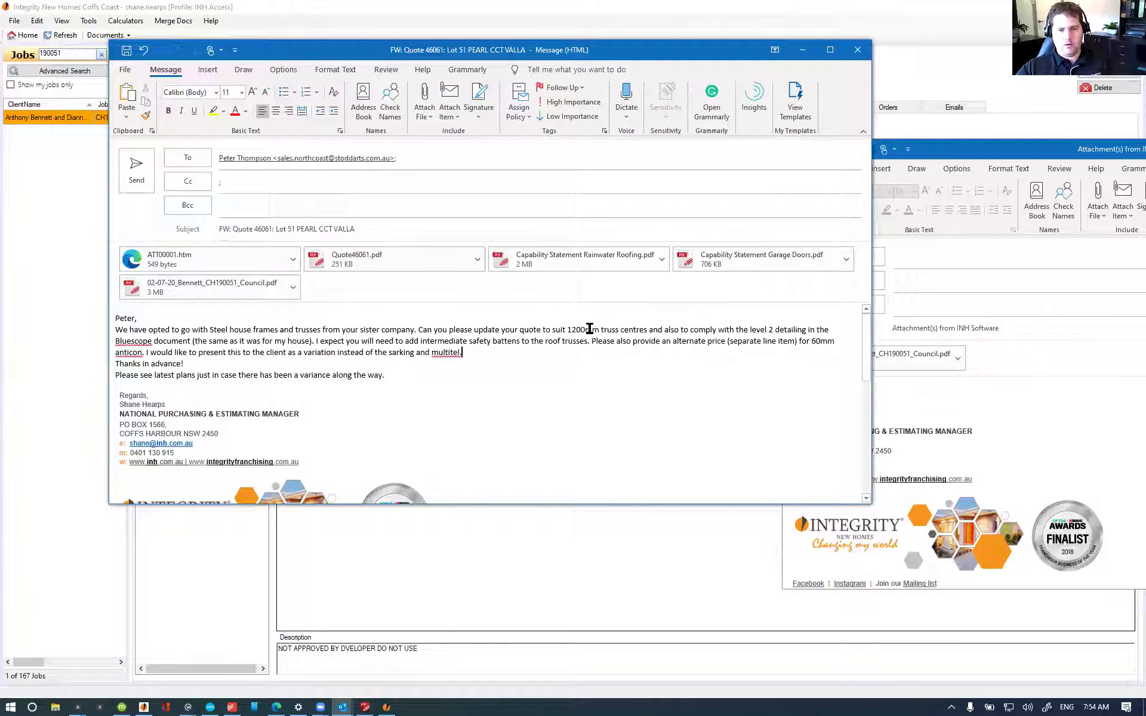
{"action": "left_click", "coordinate": [136, 177]}
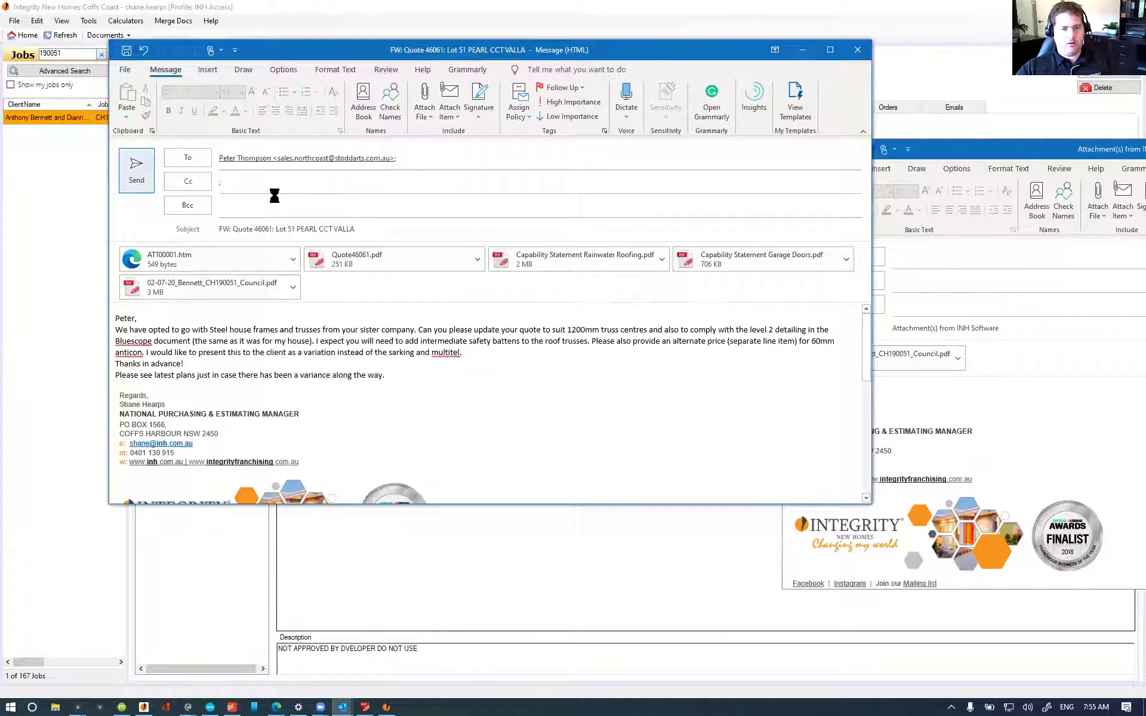
{"action": "key", "text": "Escape"}
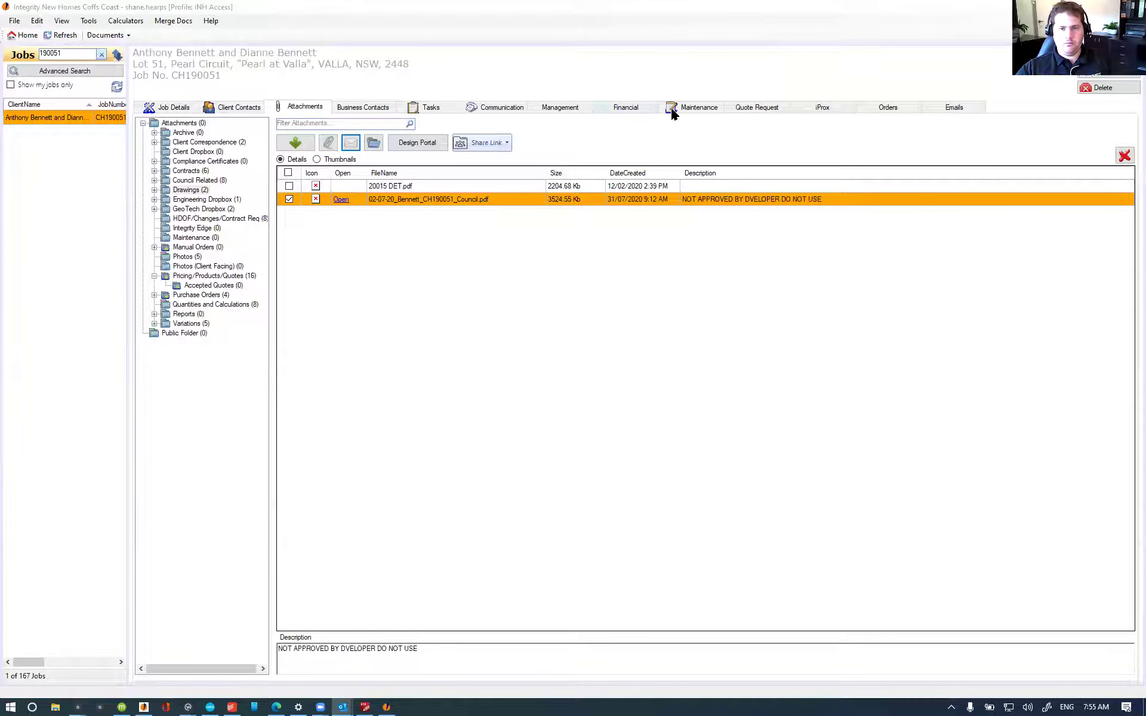
Step: Delete the job's duplicate Stoddart metal roof, fascia and gutter quote request that has no requested date
{"action": "left_click", "coordinate": [749, 109]}
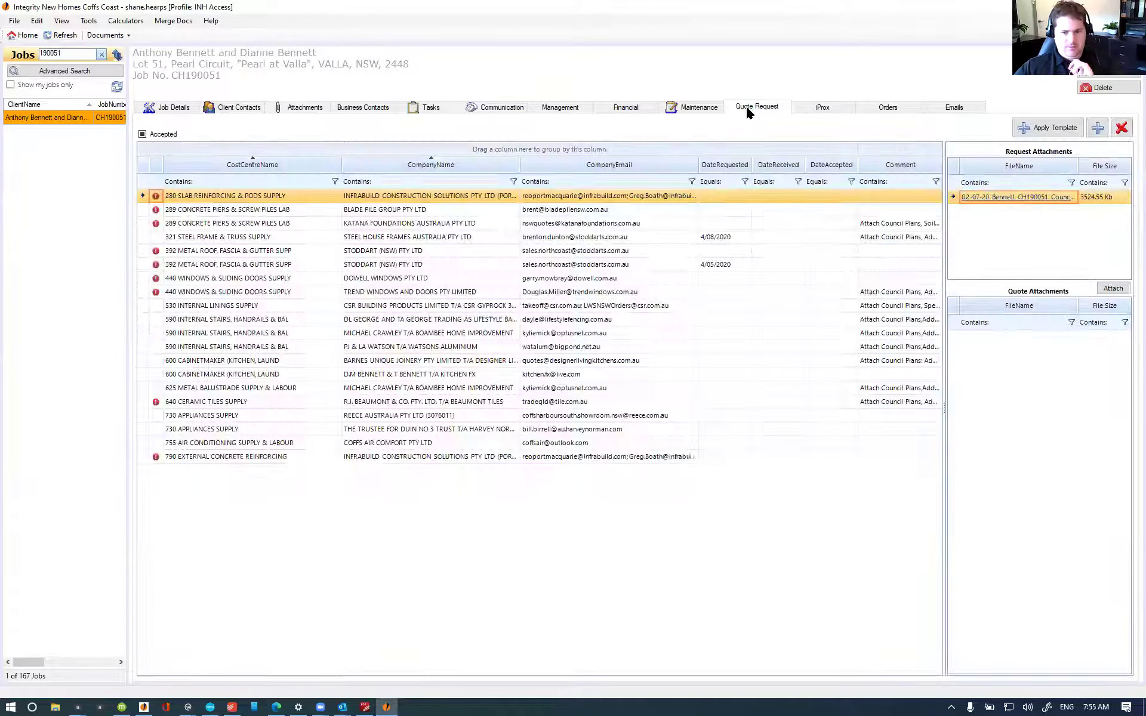
{"action": "left_click", "coordinate": [561, 252]}
{"action": "left_click", "coordinate": [1122, 128]}
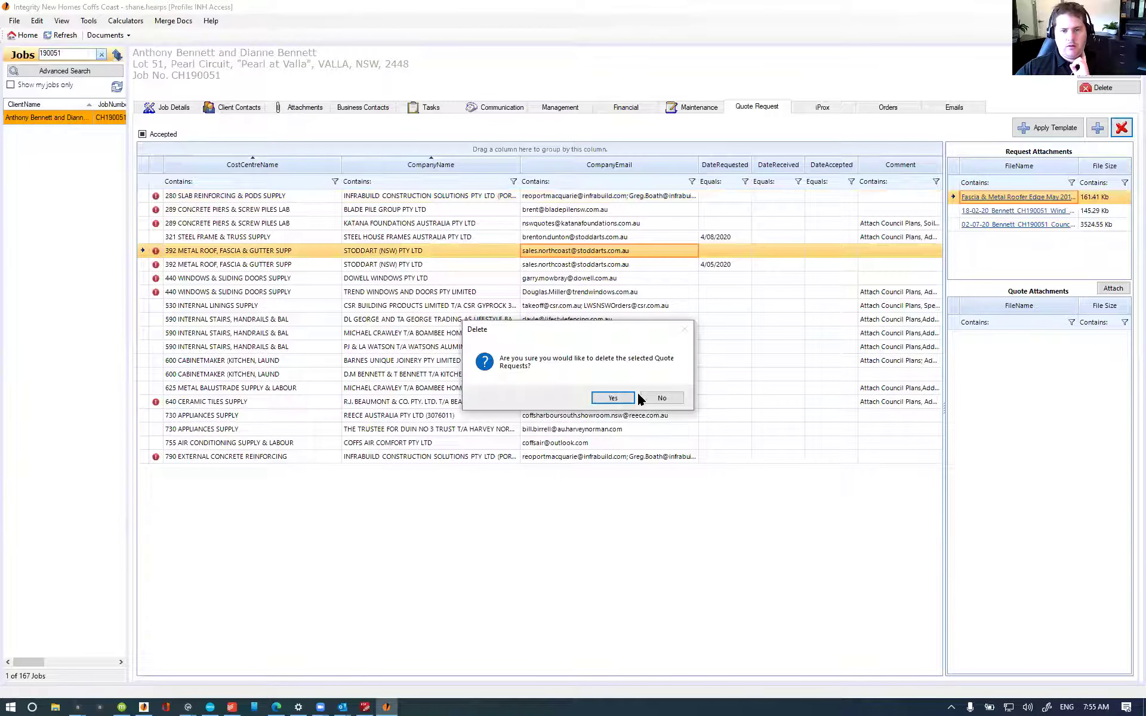
{"action": "left_click", "coordinate": [617, 399]}
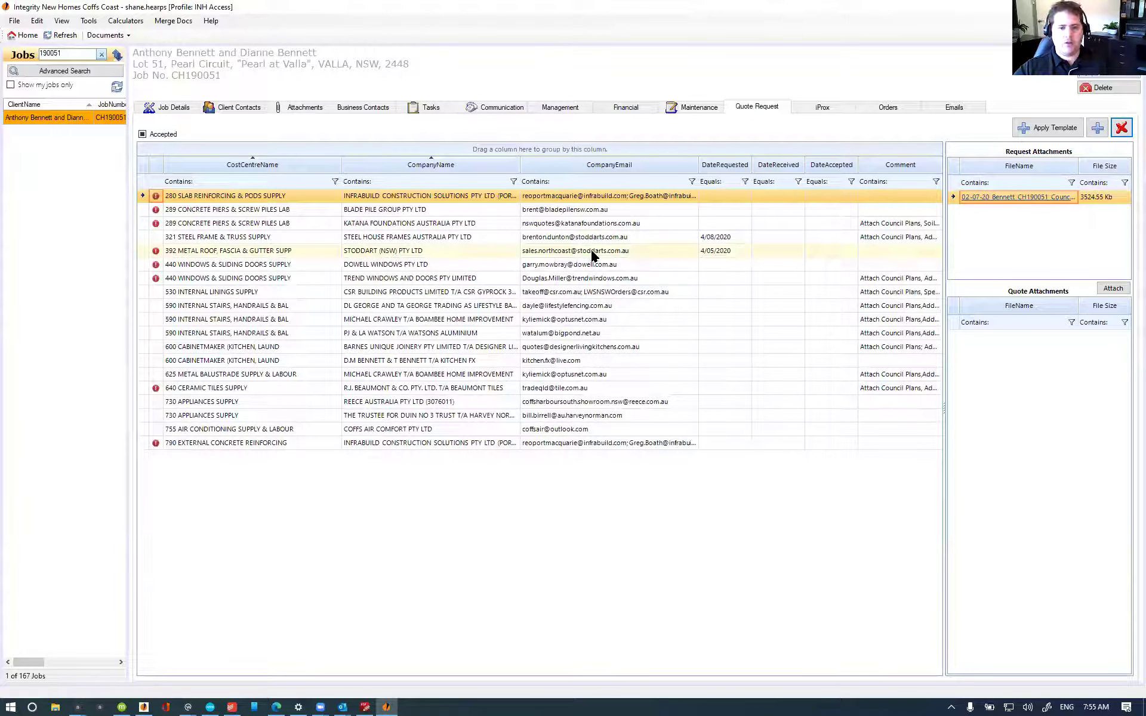
Step: Attach the two Stoddarts quote emails of 12/05/2020 and 21/05/2020 from Pricing/Products/Quotes to the Stoddart roofing request as quote attachments
{"action": "left_click", "coordinate": [739, 253]}
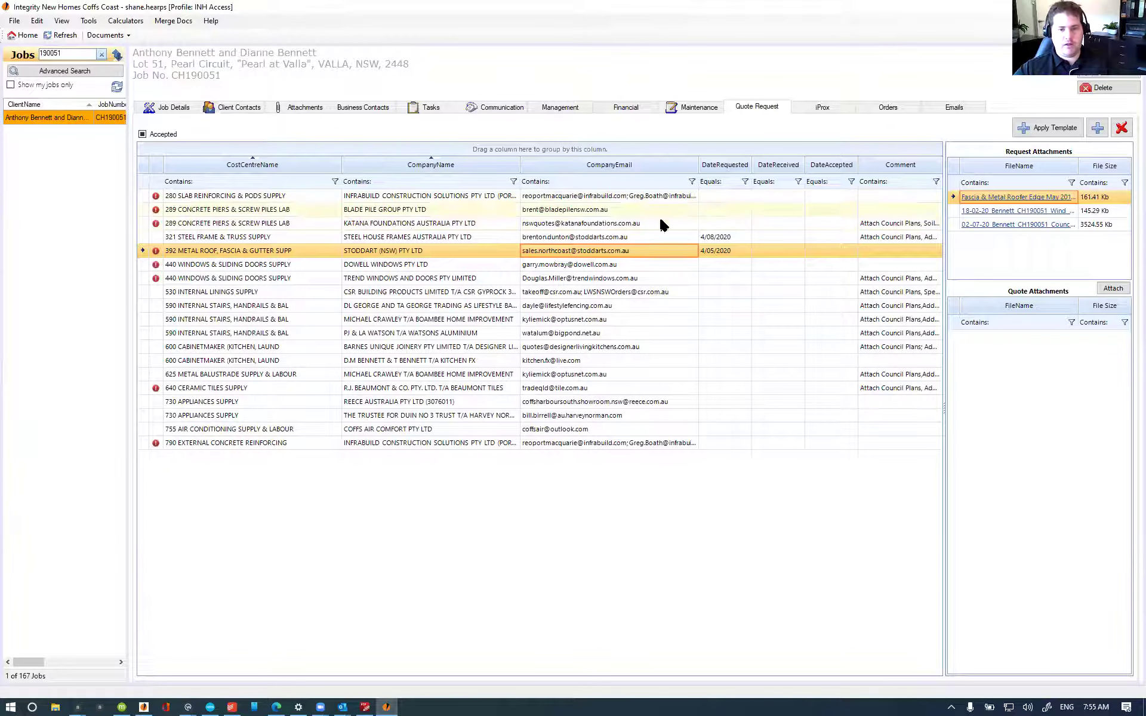
{"action": "left_click", "coordinate": [565, 237]}
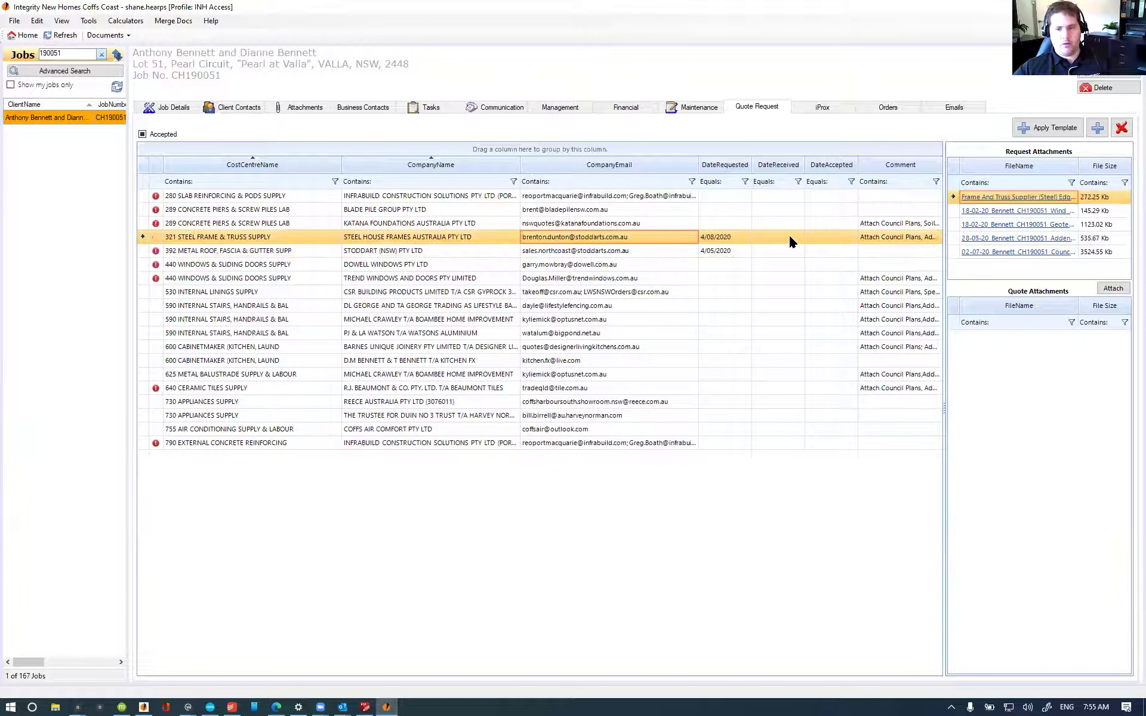
{"action": "left_click", "coordinate": [611, 251]}
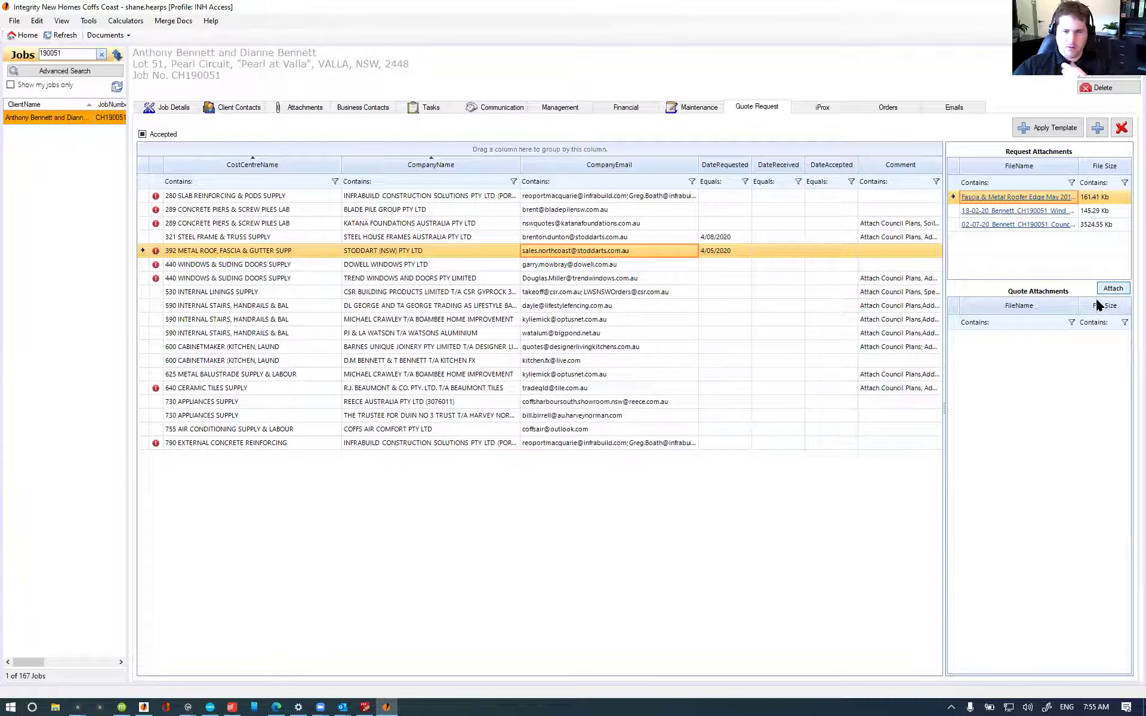
{"action": "left_click", "coordinate": [1113, 290]}
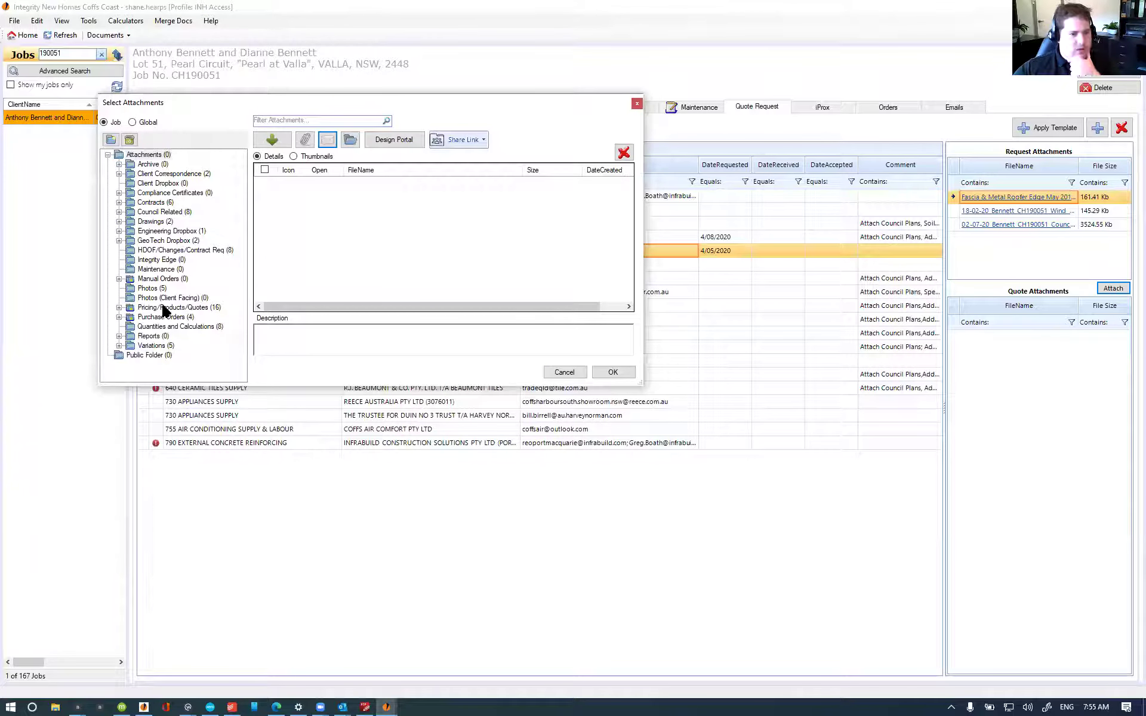
{"action": "left_click", "coordinate": [166, 308]}
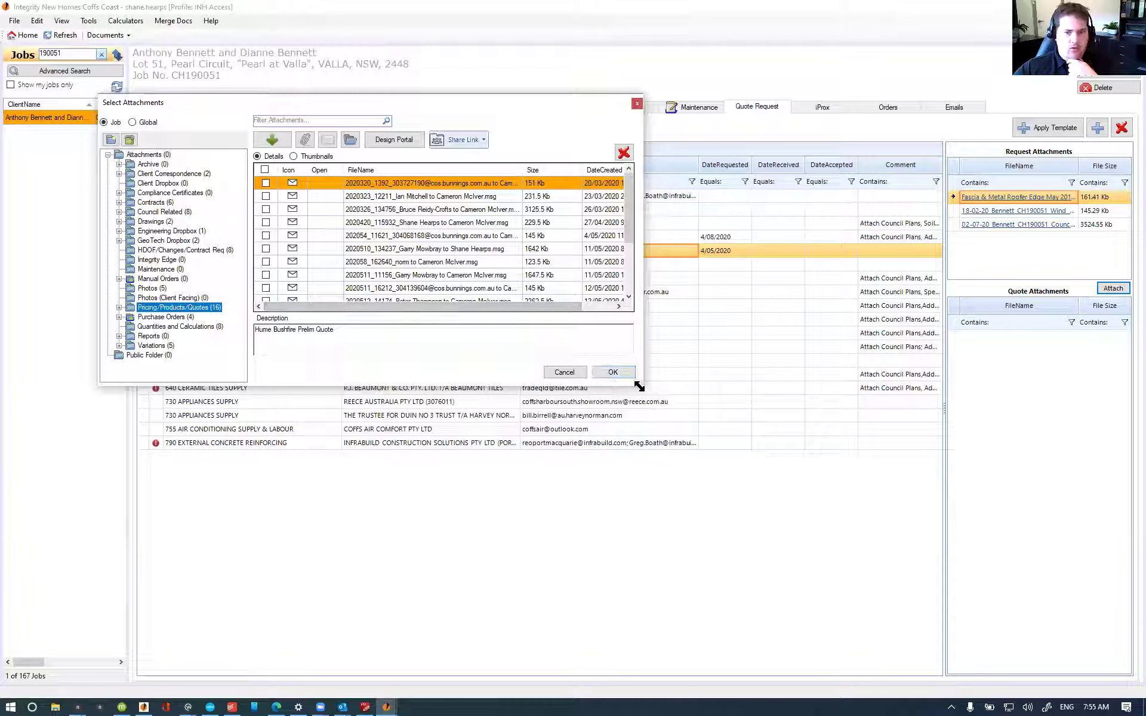
{"action": "left_click_drag", "start_coordinate": [639, 387], "coordinate": [955, 493]}
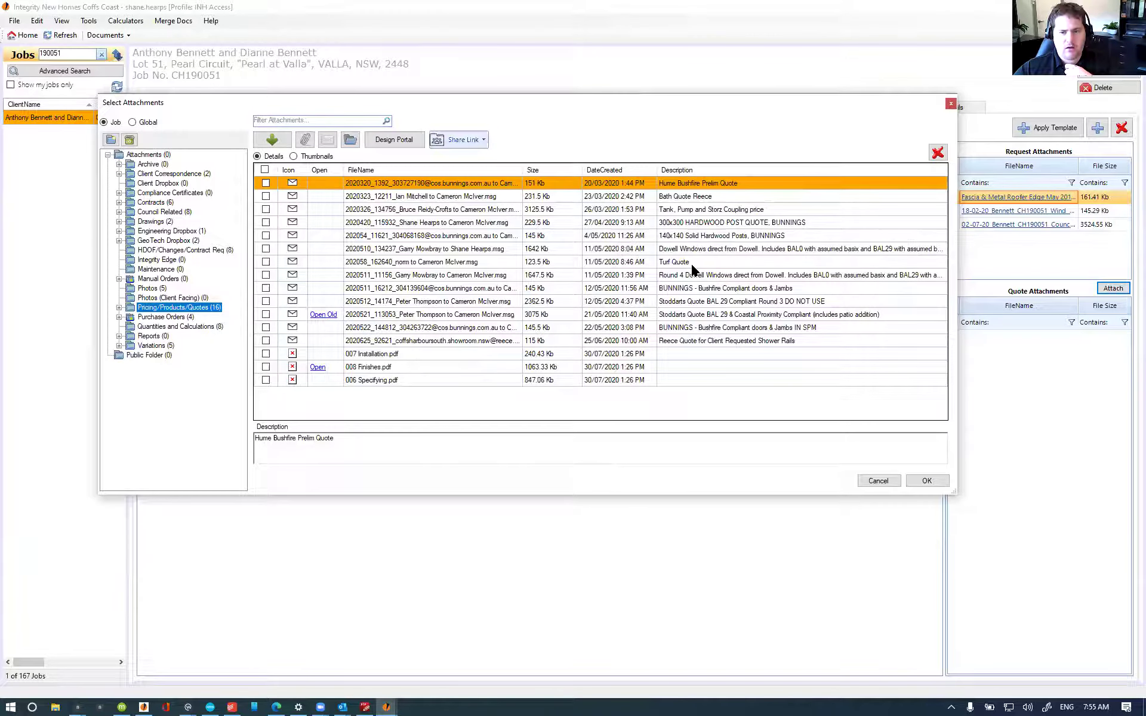
{"action": "left_click", "coordinate": [265, 301]}
{"action": "left_click", "coordinate": [265, 314]}
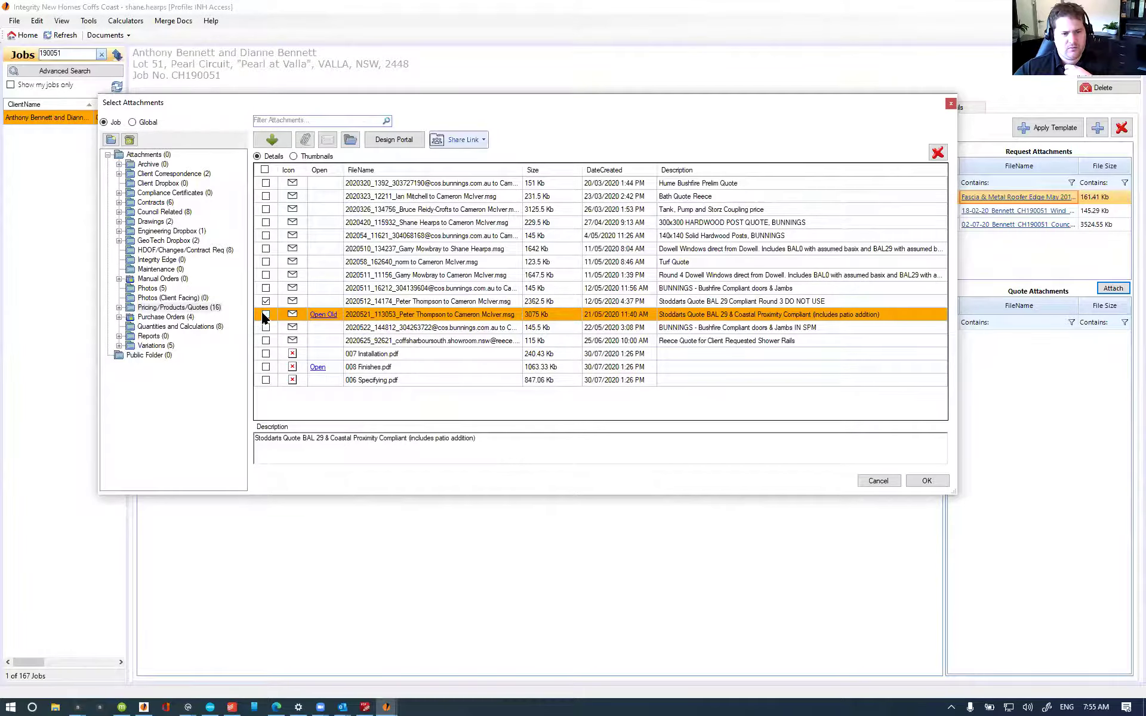
{"action": "left_click", "coordinate": [924, 481]}
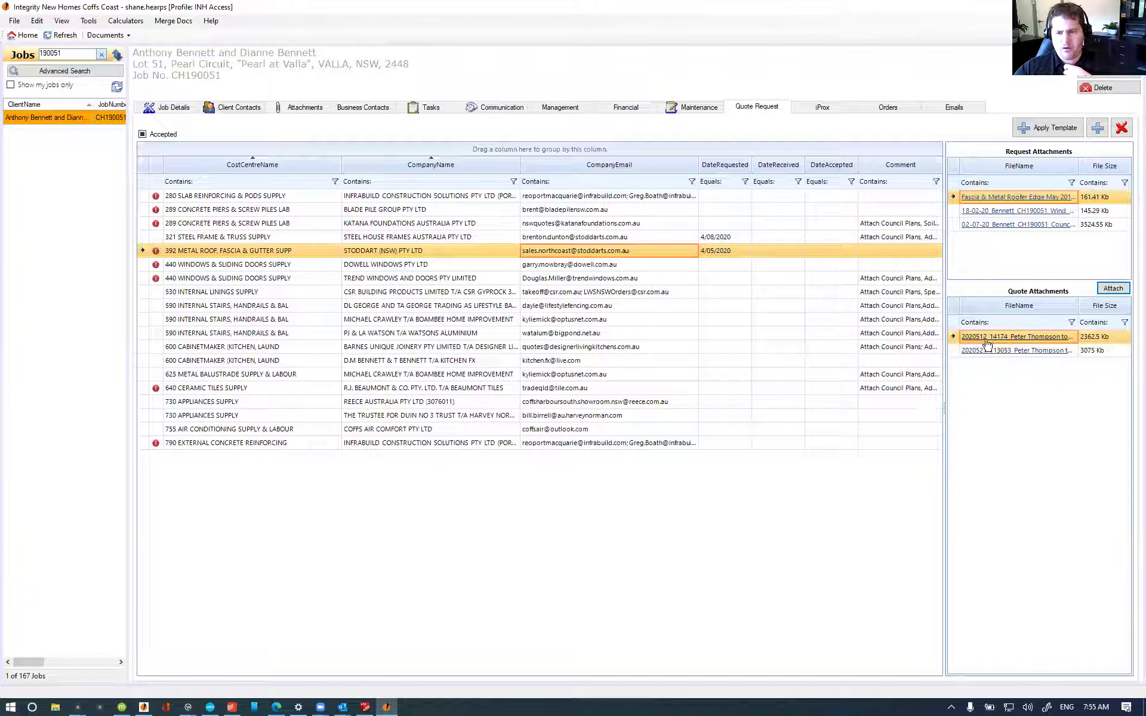
Step: Set the Stoddart roofing quote request's received date to 12/05/2020 and close the request
{"action": "double_click", "coordinate": [463, 248]}
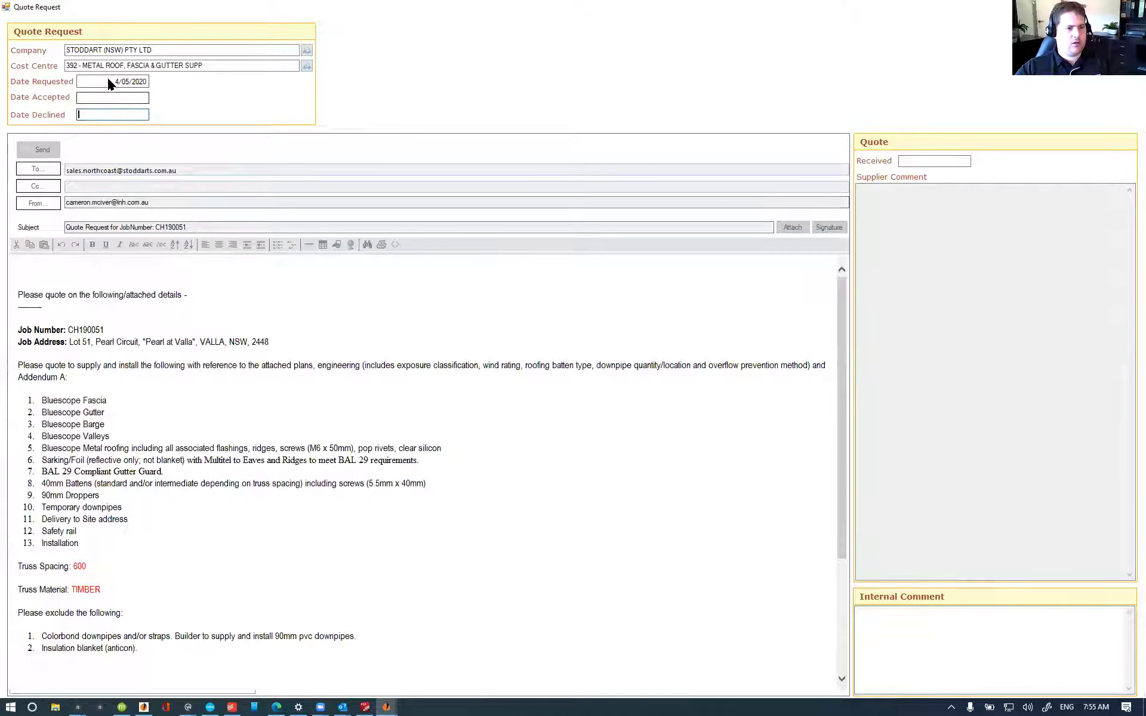
{"action": "left_click", "coordinate": [927, 159]}
{"action": "type", "text": "12/5/20"}
{"action": "key", "text": "Tab"}
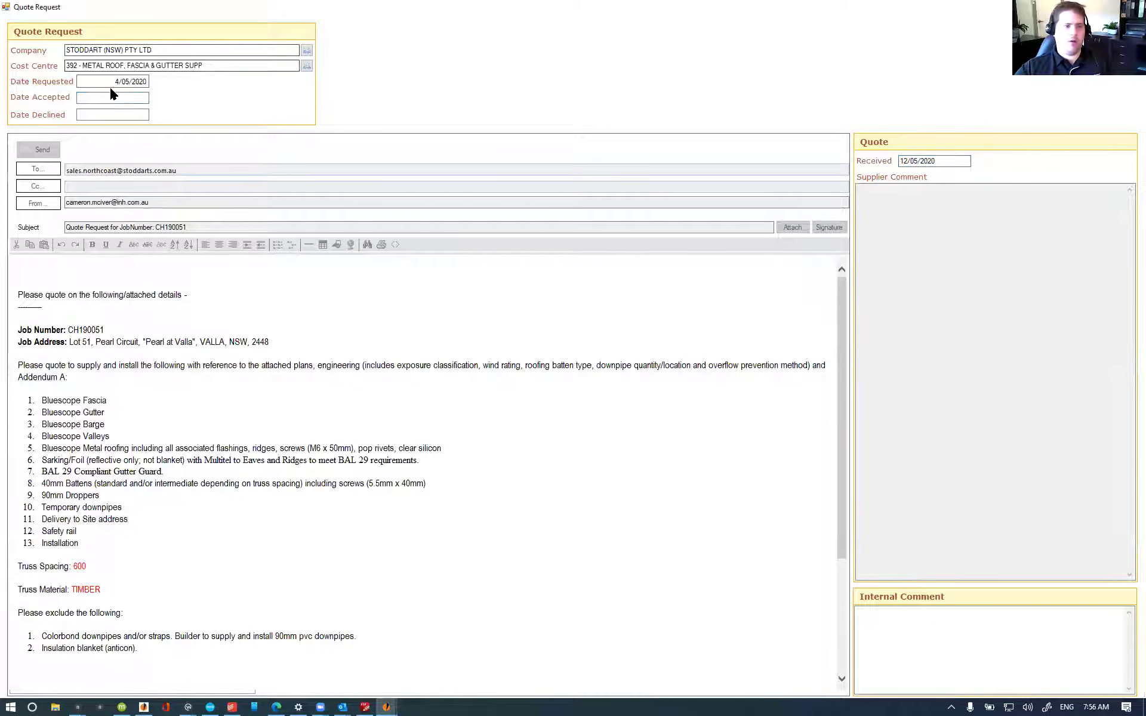
{"action": "left_click", "coordinate": [1107, 33]}
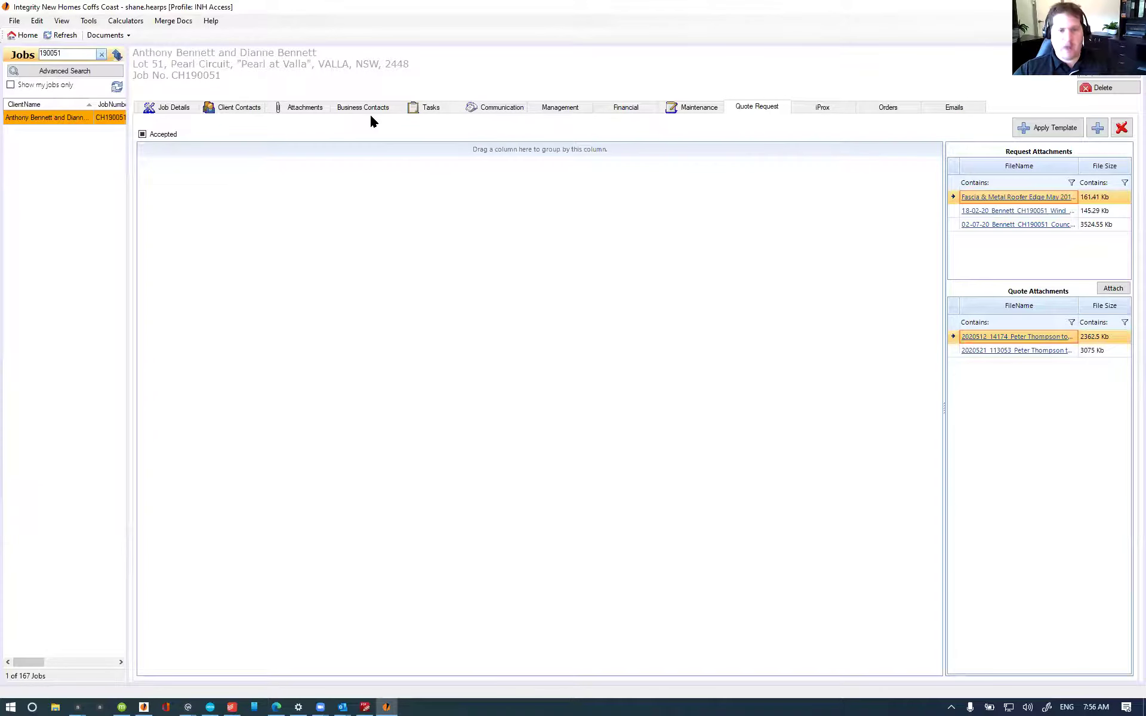
{"action": "double_click", "coordinate": [450, 251]}
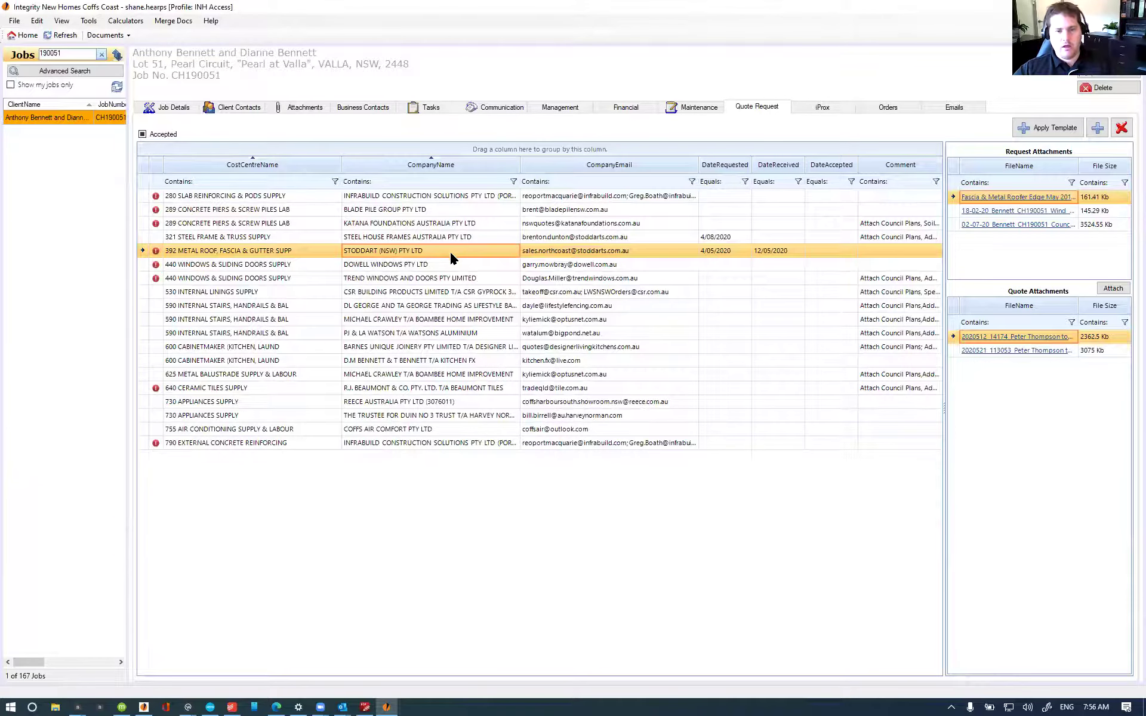
{"action": "left_click", "coordinate": [928, 648]}
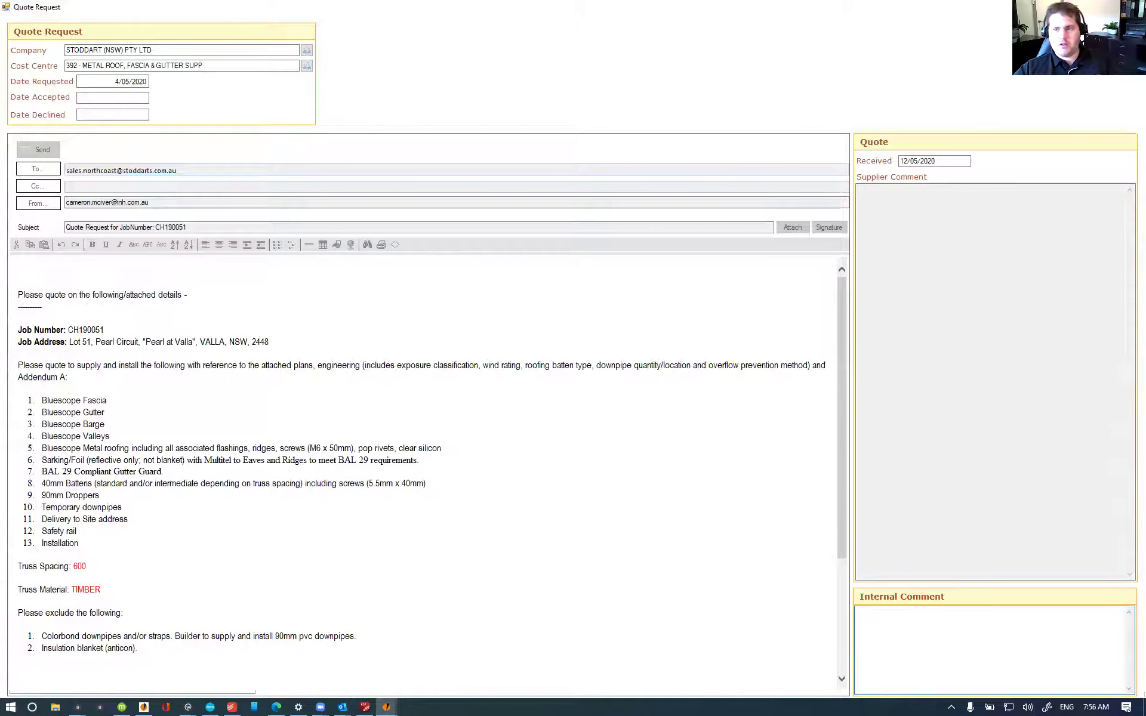
{"action": "left_click", "coordinate": [1108, 33]}
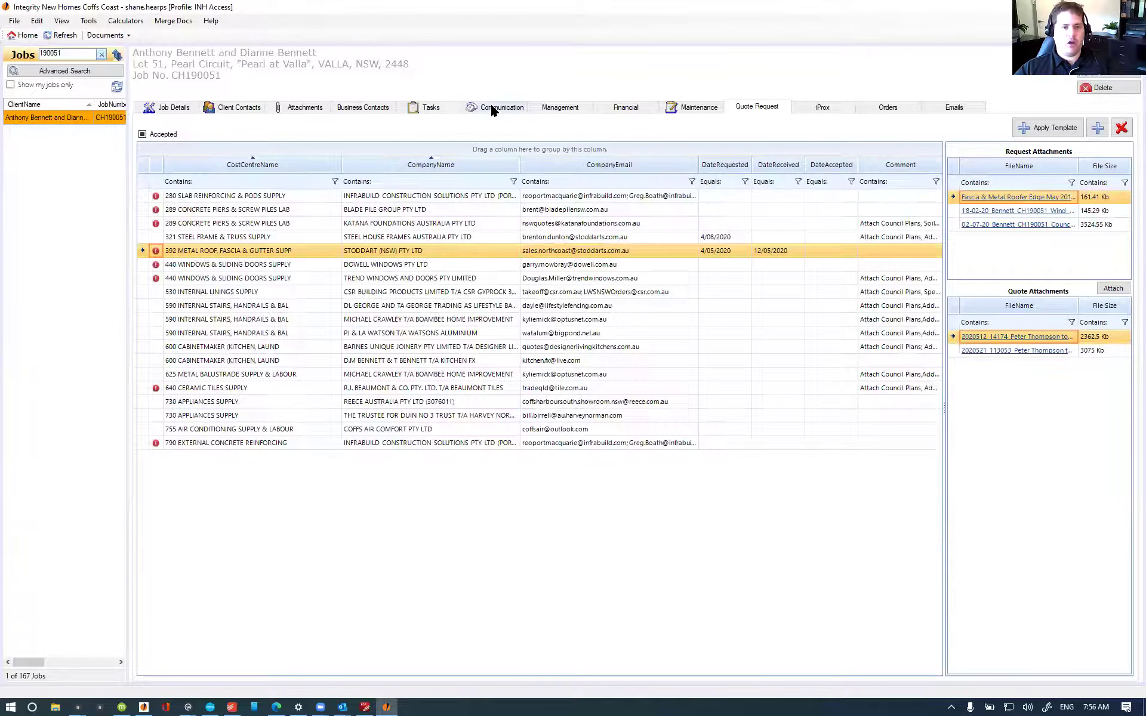
Step: Append "DO NOT USE. REQUIRE REVISED QUOTE WITH INTERMEDIATE ROOFING BATTENS FOR 1200MM TRUSS CENTRES. REQUESTED 04.08.20" to the 21/05/2020 Stoddarts quote's description
{"action": "left_click", "coordinate": [304, 108]}
{"action": "left_click", "coordinate": [209, 285]}
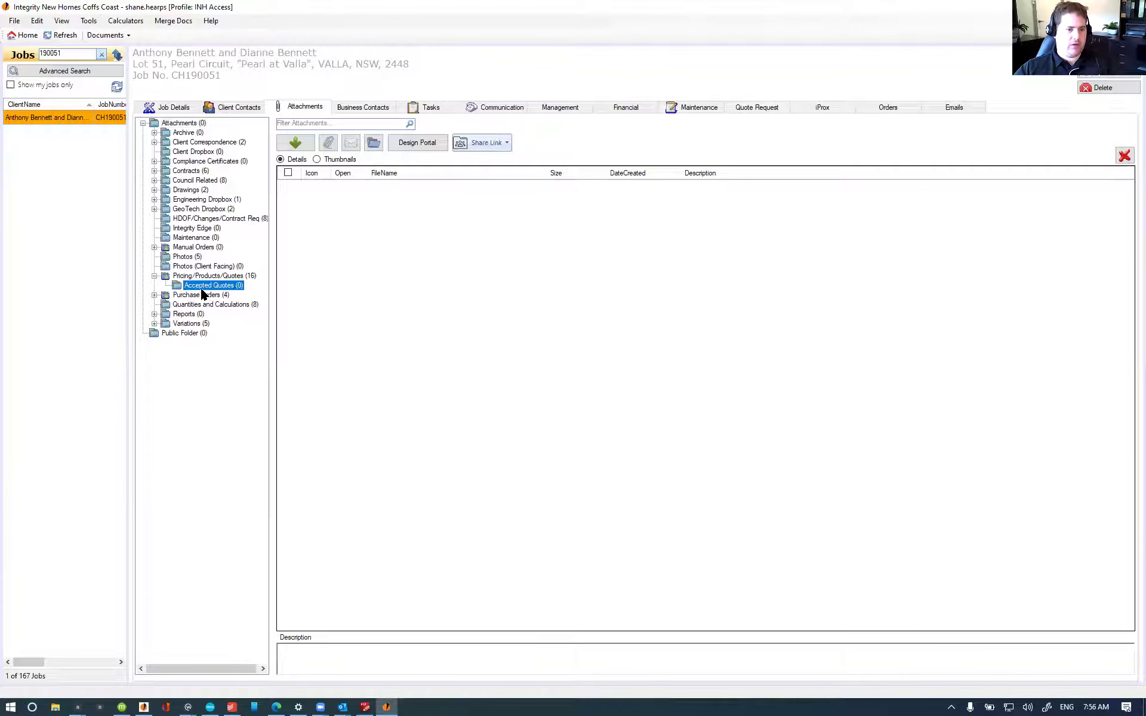
{"action": "left_click", "coordinate": [203, 276]}
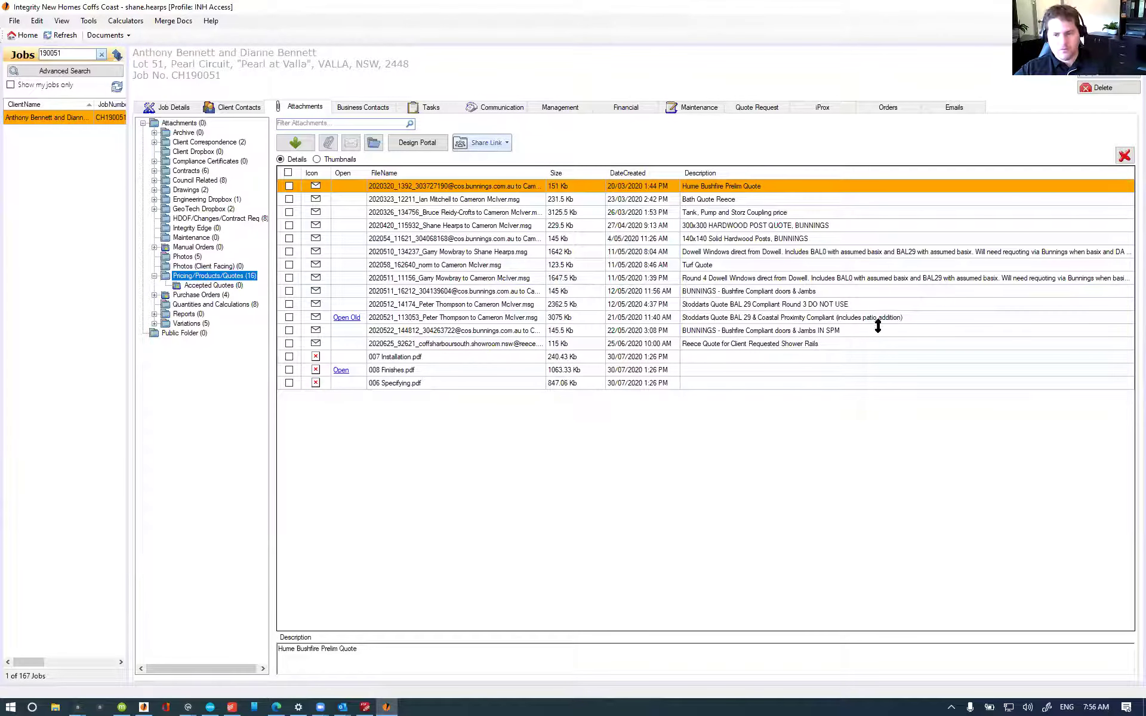
{"action": "left_click", "coordinate": [928, 316]}
{"action": "left_click", "coordinate": [929, 316]}
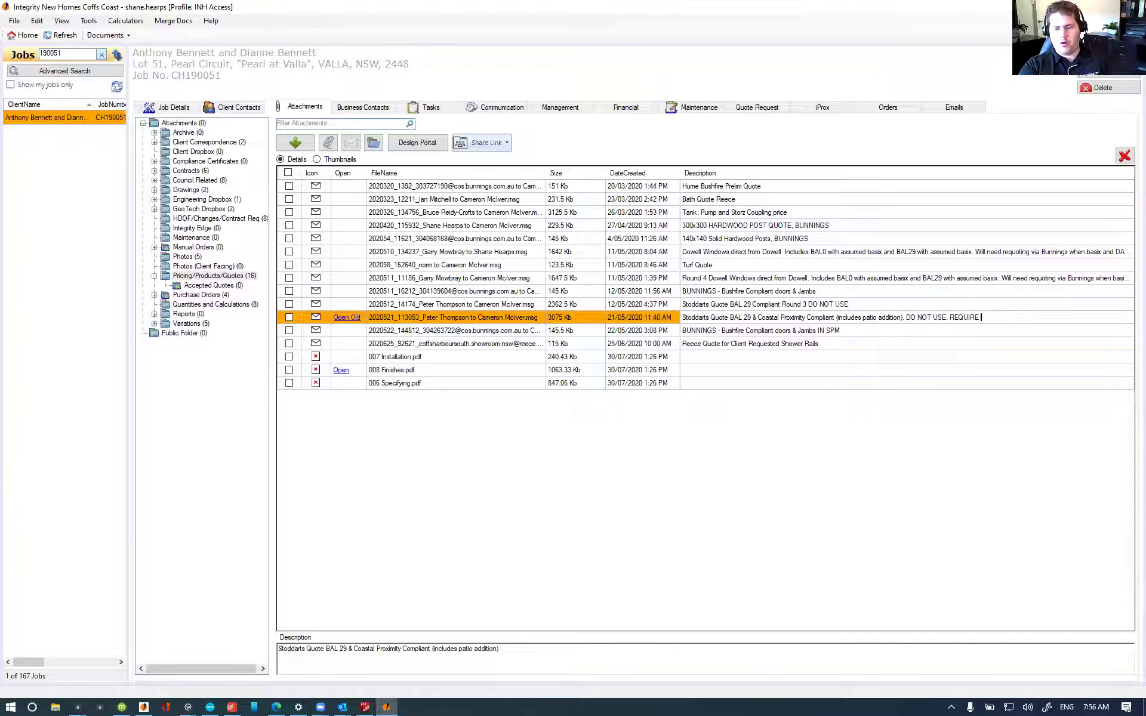
{"action": "type", "text": ". DO NOT USE. REQUIRE REVISED QUOTE WIT"}
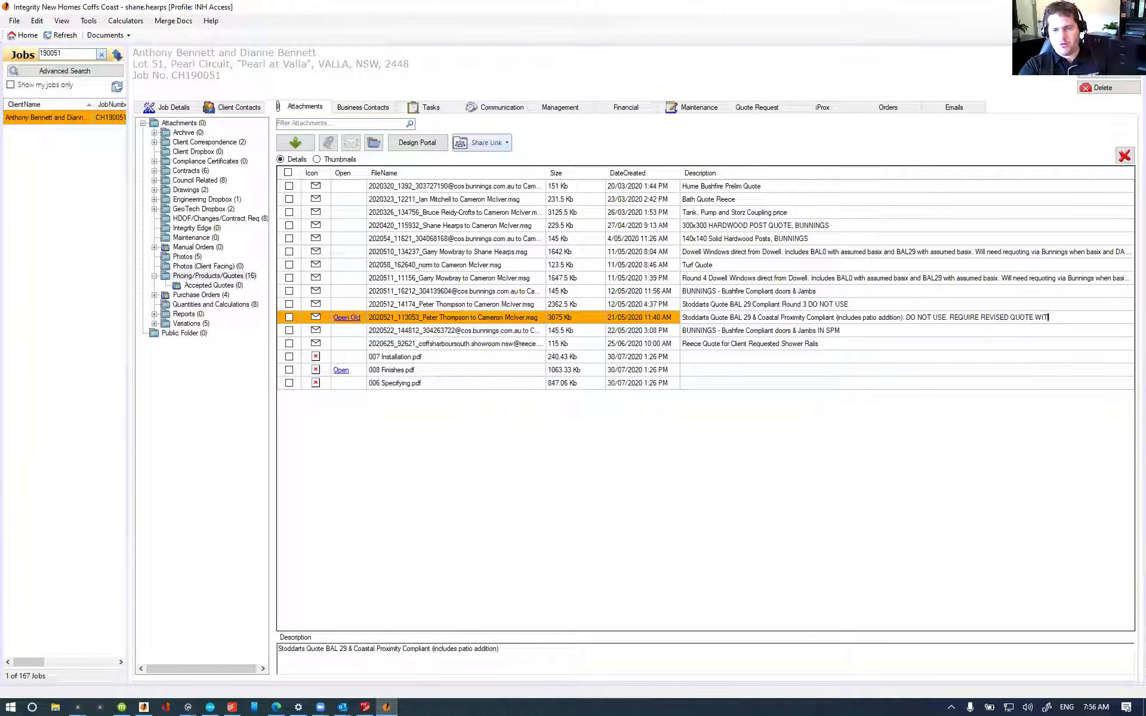
{"action": "type", "text": "H INTERMEDIATE ROOFING BATTENS FOR"}
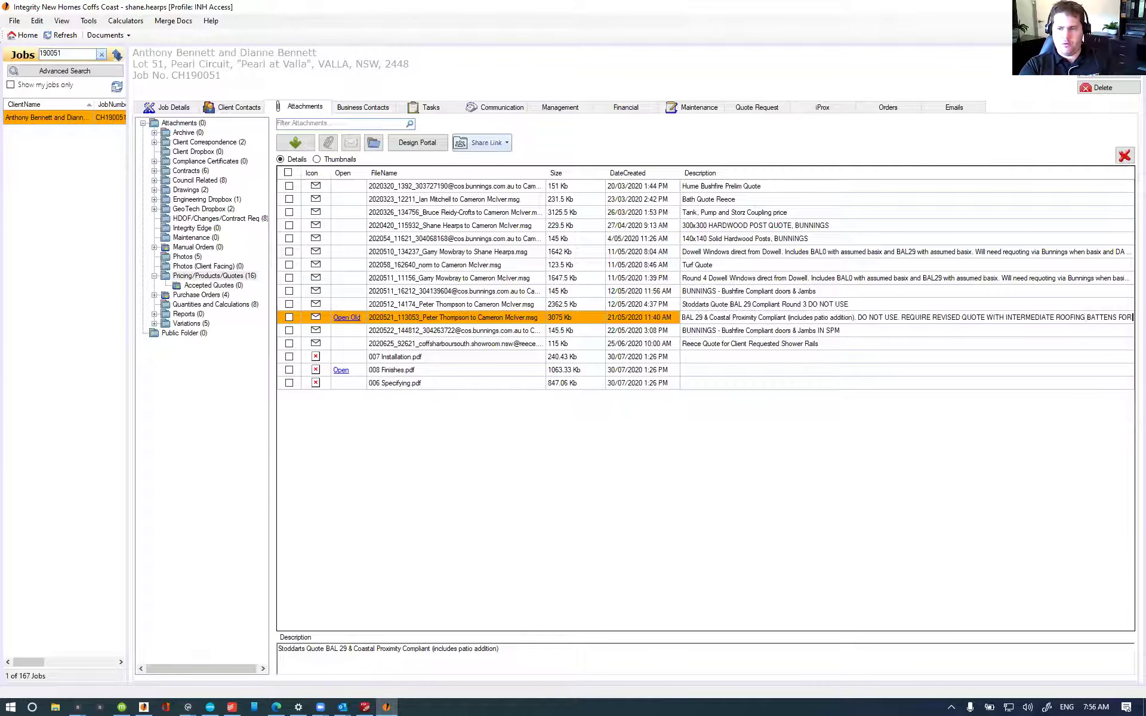
{"action": "type", "text": " 1200MM TRUS"}
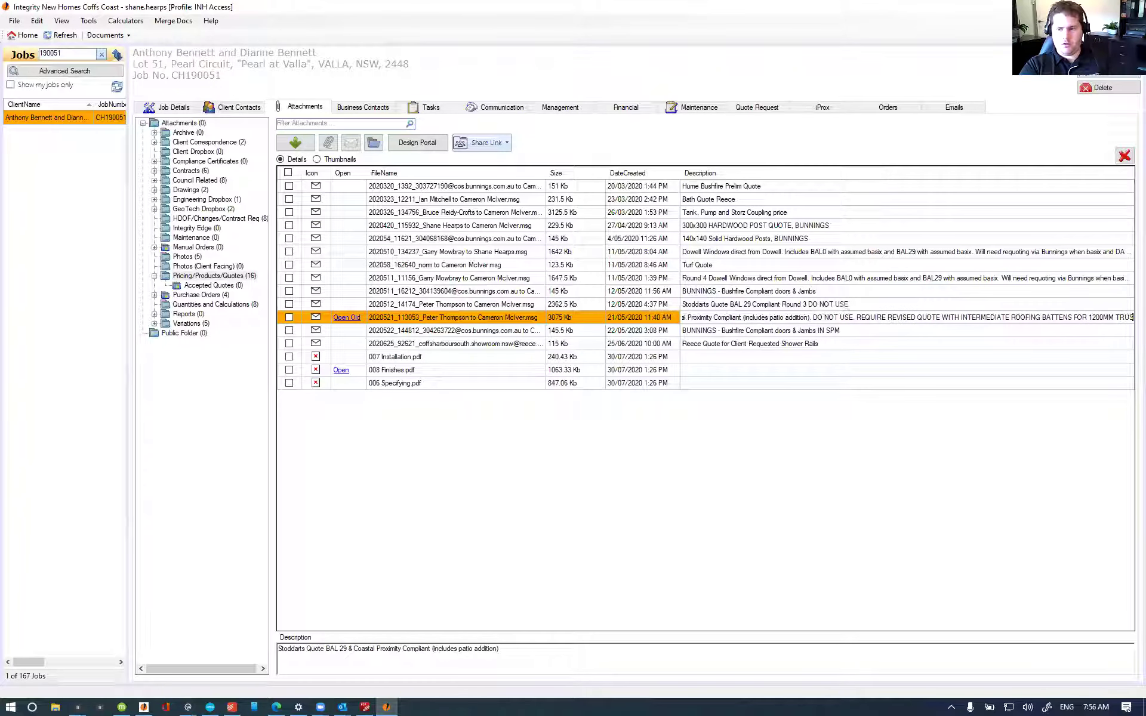
{"action": "type", "text": "S CENTRES. REQUE"}
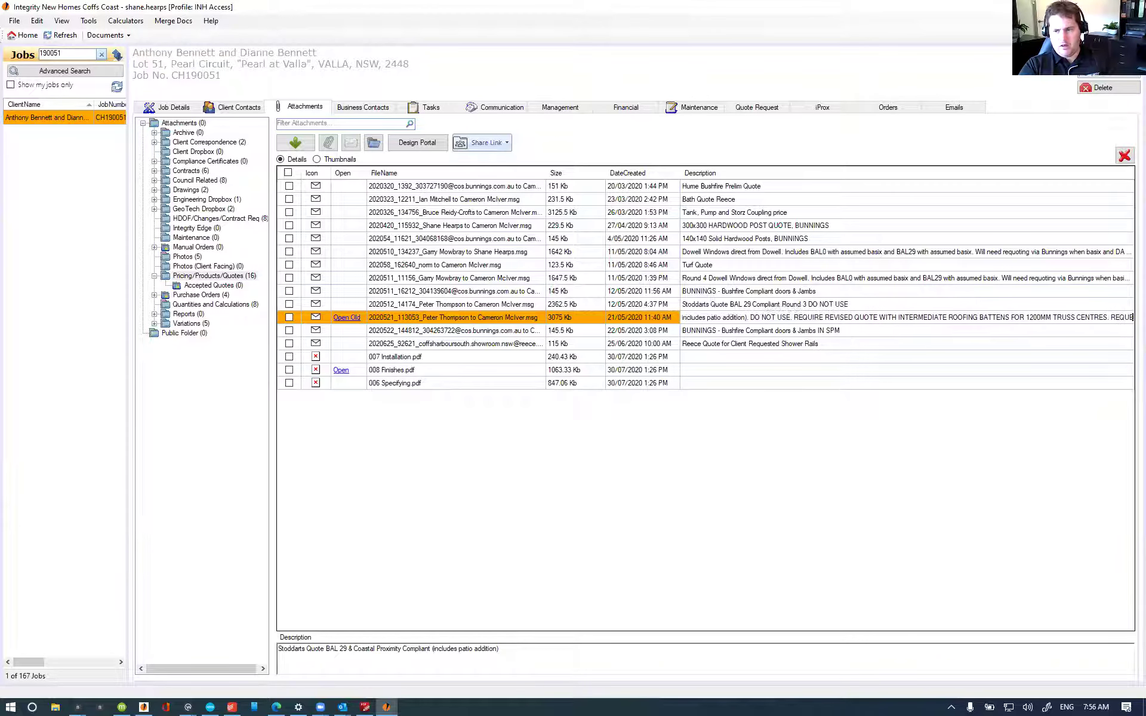
{"action": "type", "text": "STED 04.0"}
{"action": "mouse_move", "coordinate": [1111, 701]}
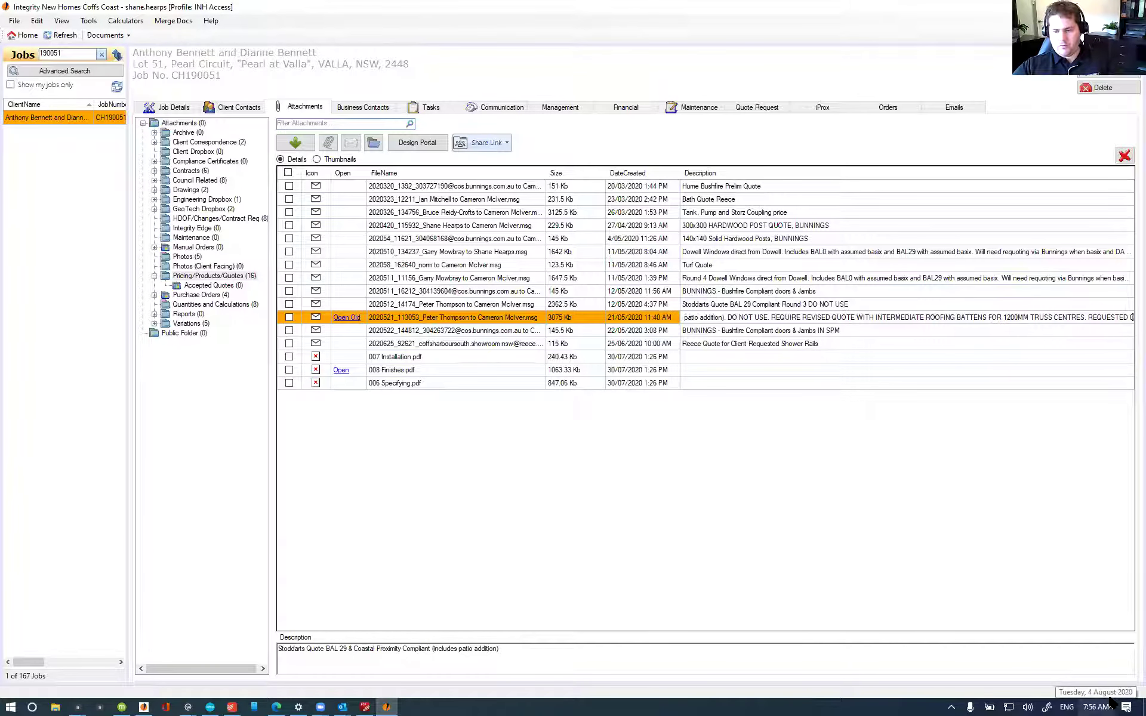
{"action": "type", "text": "8.20"}
{"action": "key", "text": "Return"}
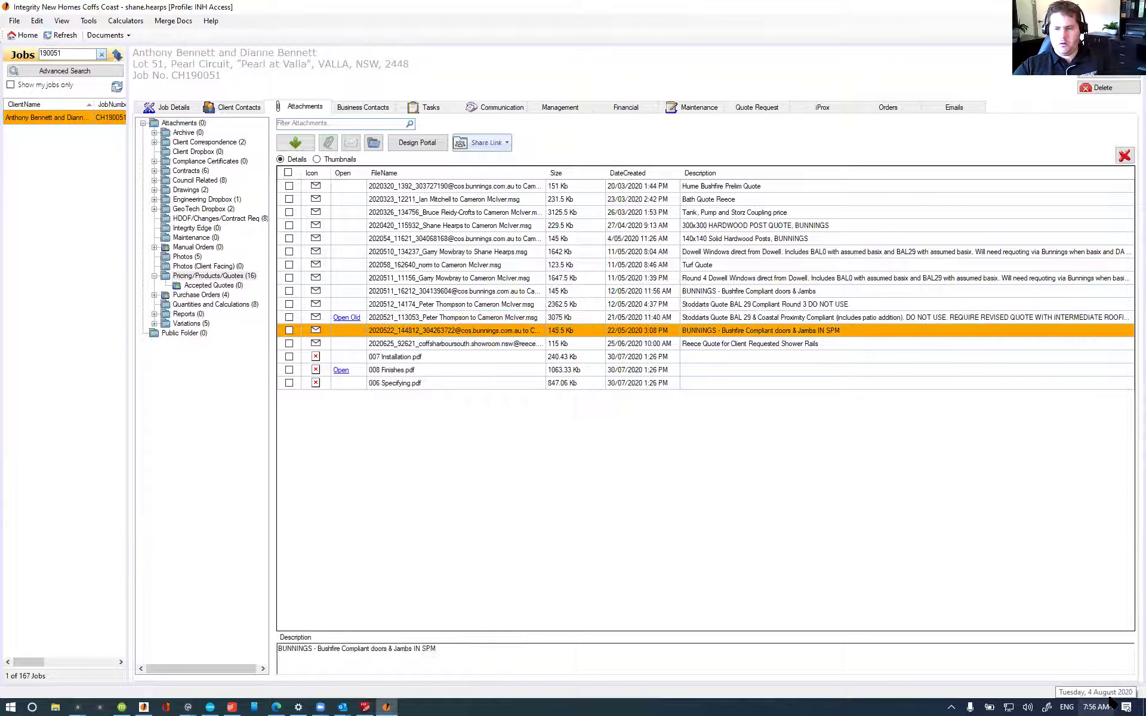
Step: Insert "OLD" before "DO NOT USE" in the description of the 12/05/2020 Stoddarts Round 3 quote and end it with a full stop
{"action": "left_click", "coordinate": [854, 304]}
{"action": "left_click", "coordinate": [865, 307]}
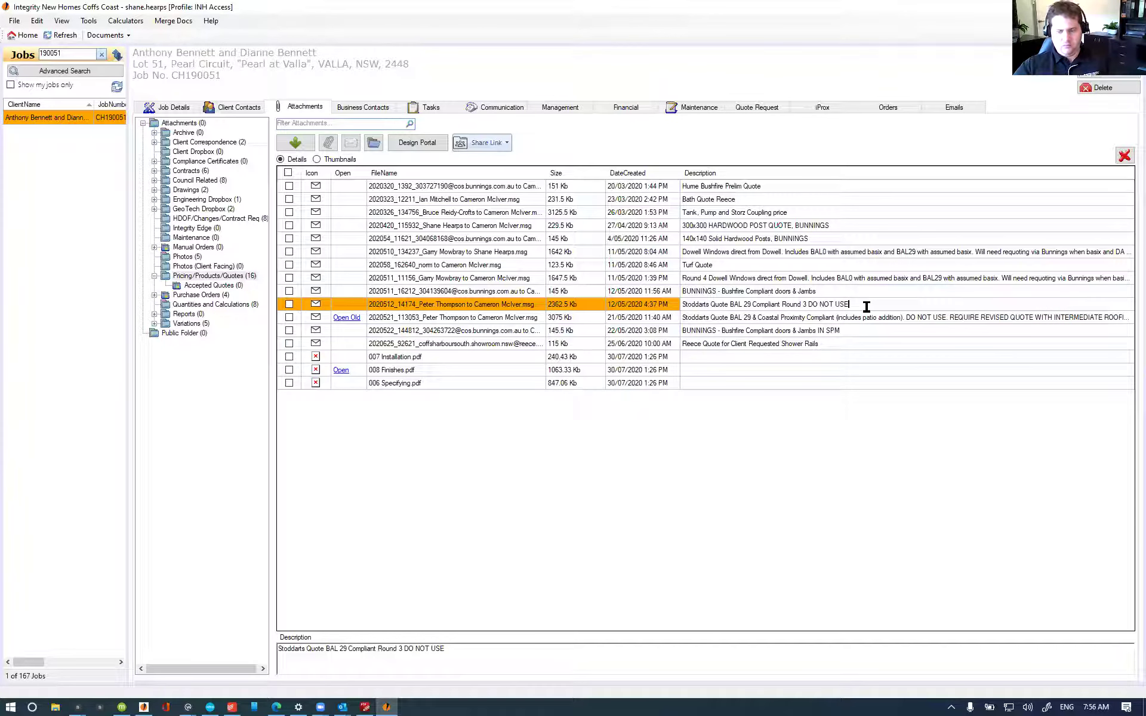
{"action": "left_click", "coordinate": [808, 307]}
{"action": "type", "text": "OLD"}
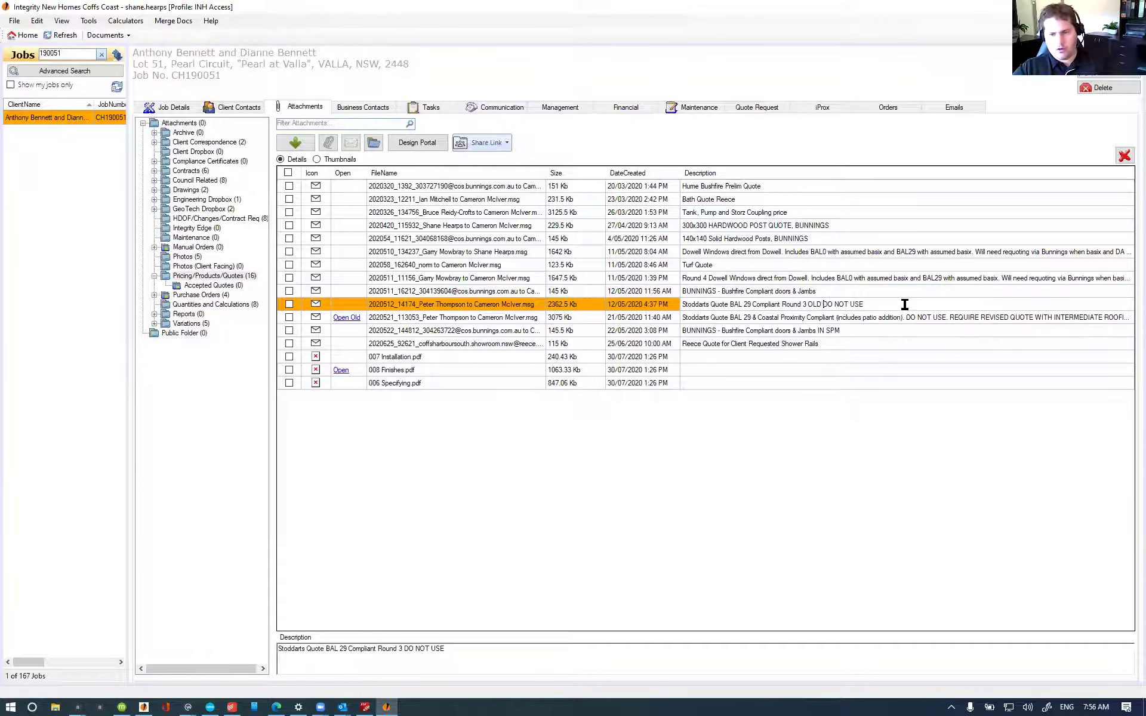
{"action": "key", "text": "Return"}
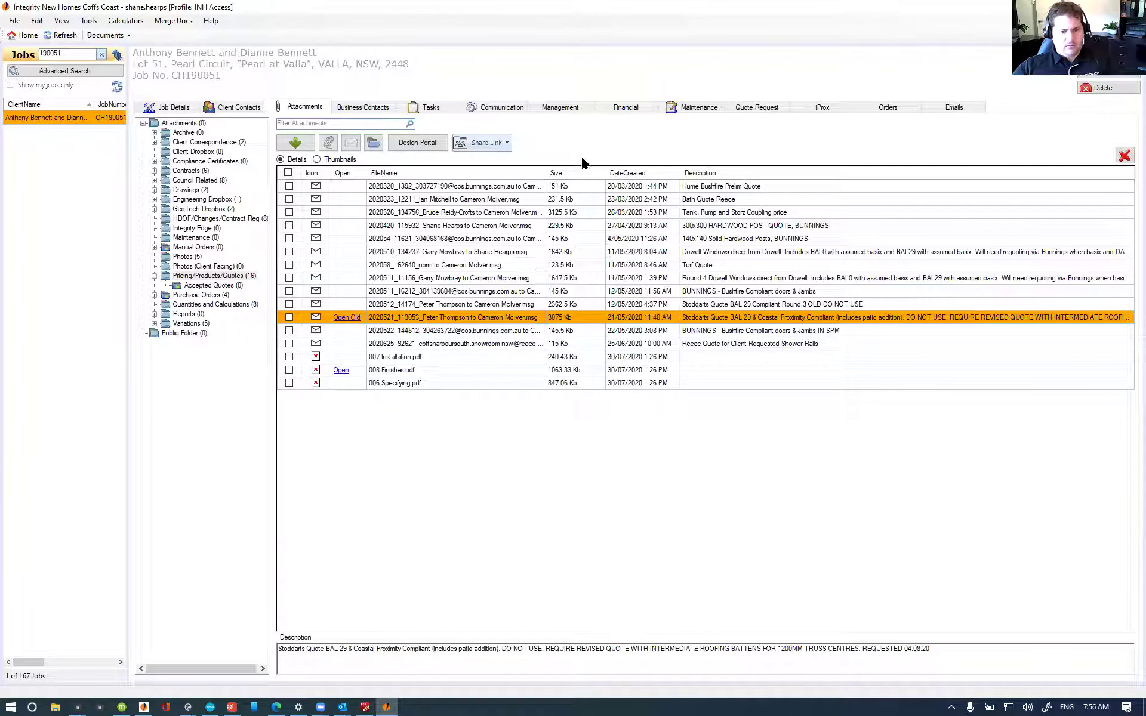
Step: Review the Round 4 Dowell Windows quote's requoting note in Pricing/Products/Quotes, and check the job's Council Related files
{"action": "left_click", "coordinate": [746, 111]}
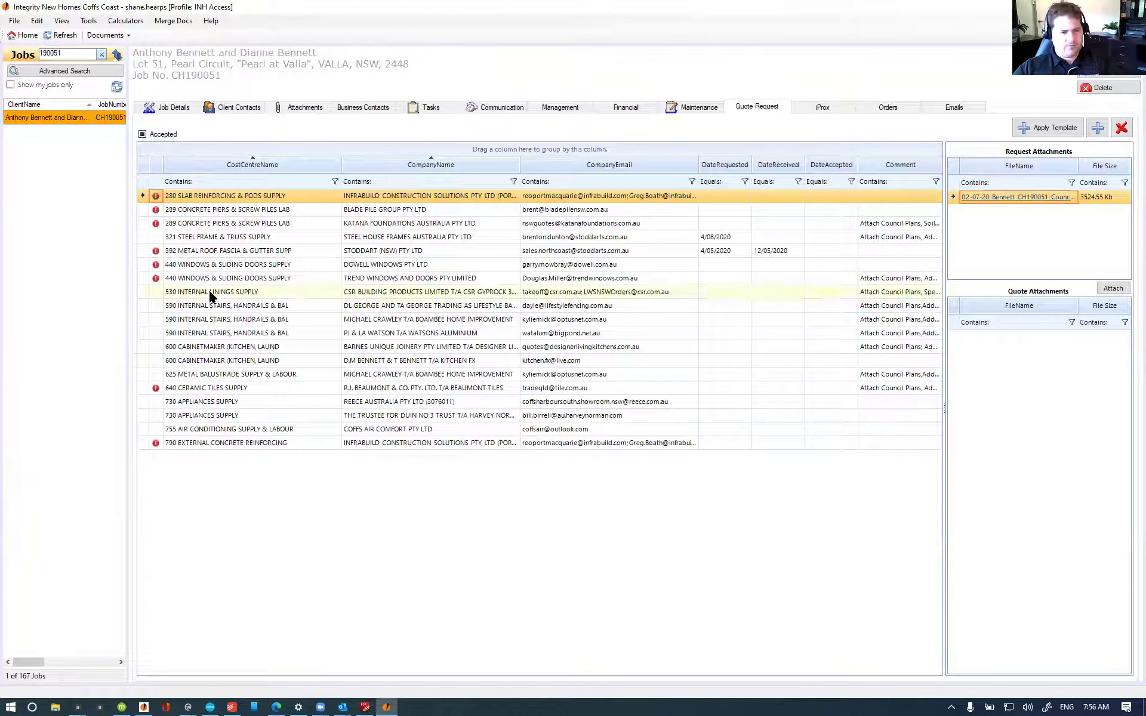
{"action": "left_click", "coordinate": [209, 291]}
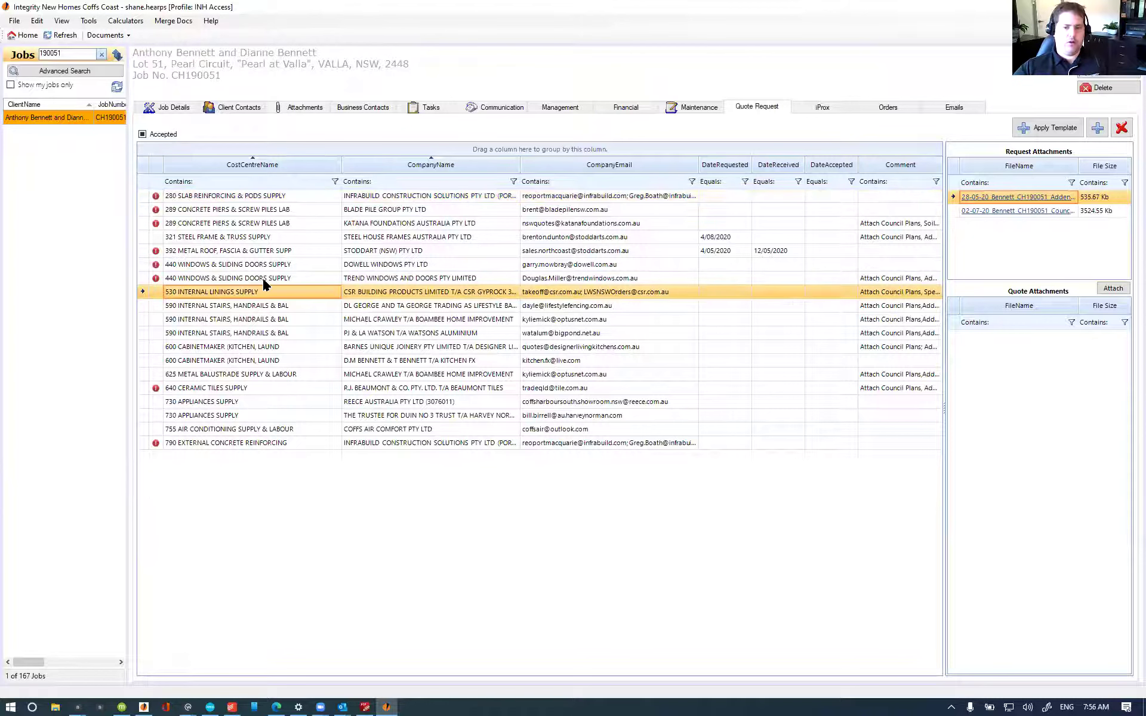
{"action": "left_click", "coordinate": [304, 107]}
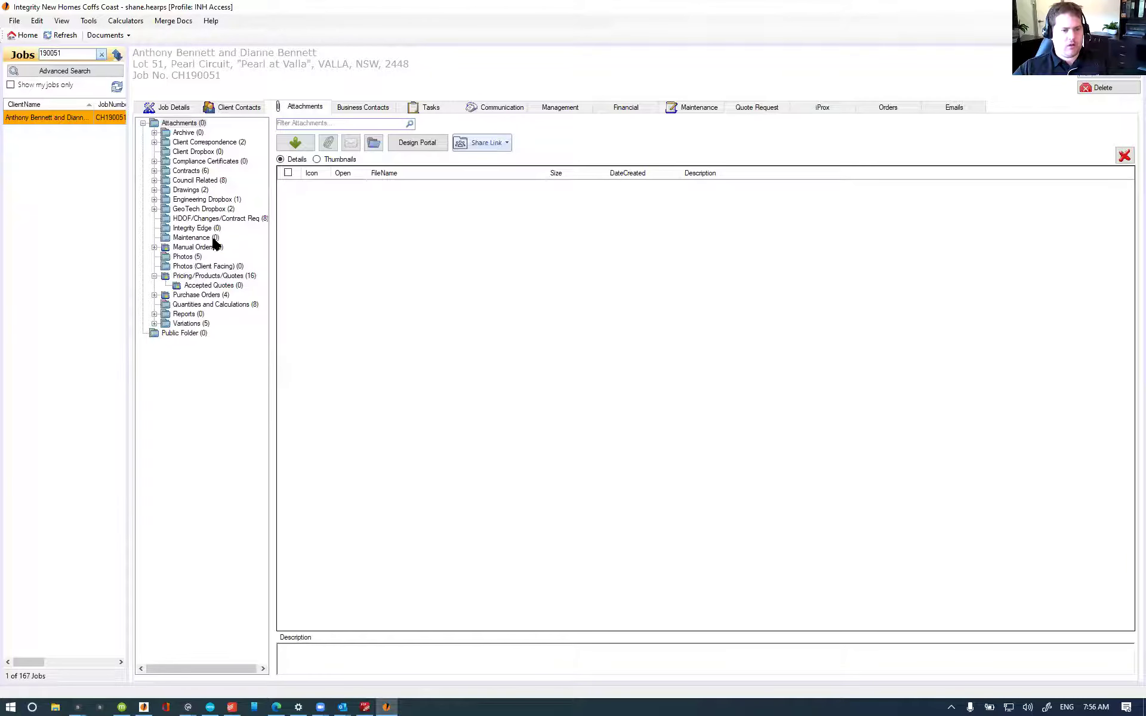
{"action": "left_click", "coordinate": [179, 276]}
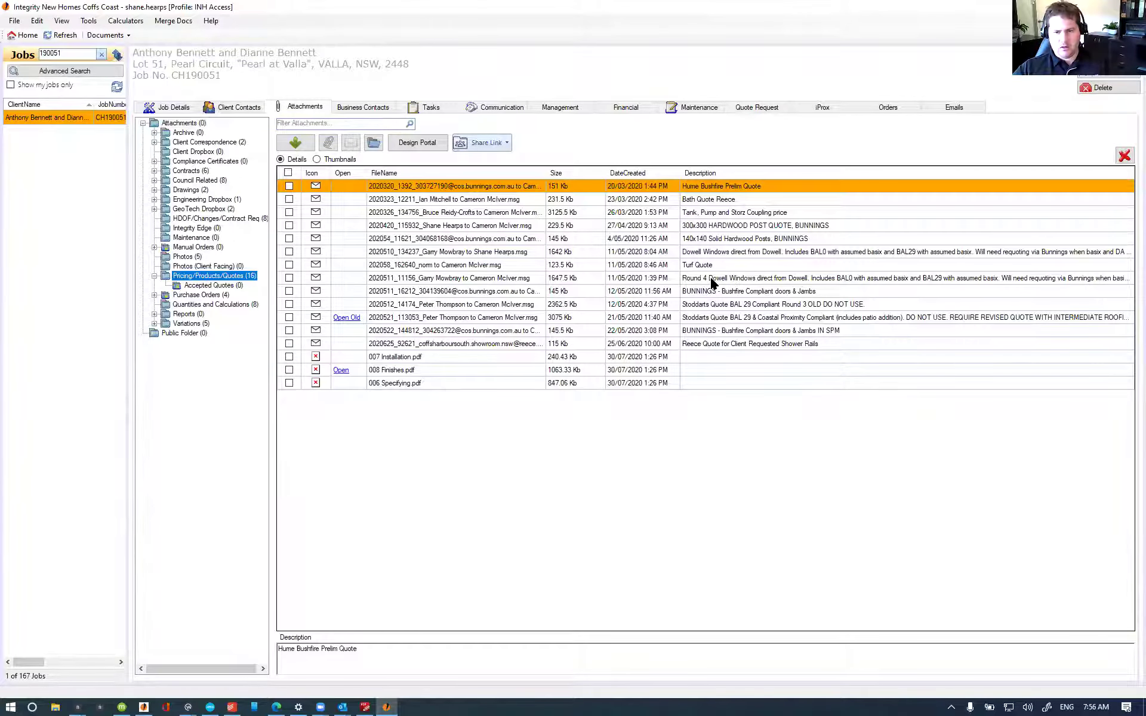
{"action": "left_click", "coordinate": [712, 279]}
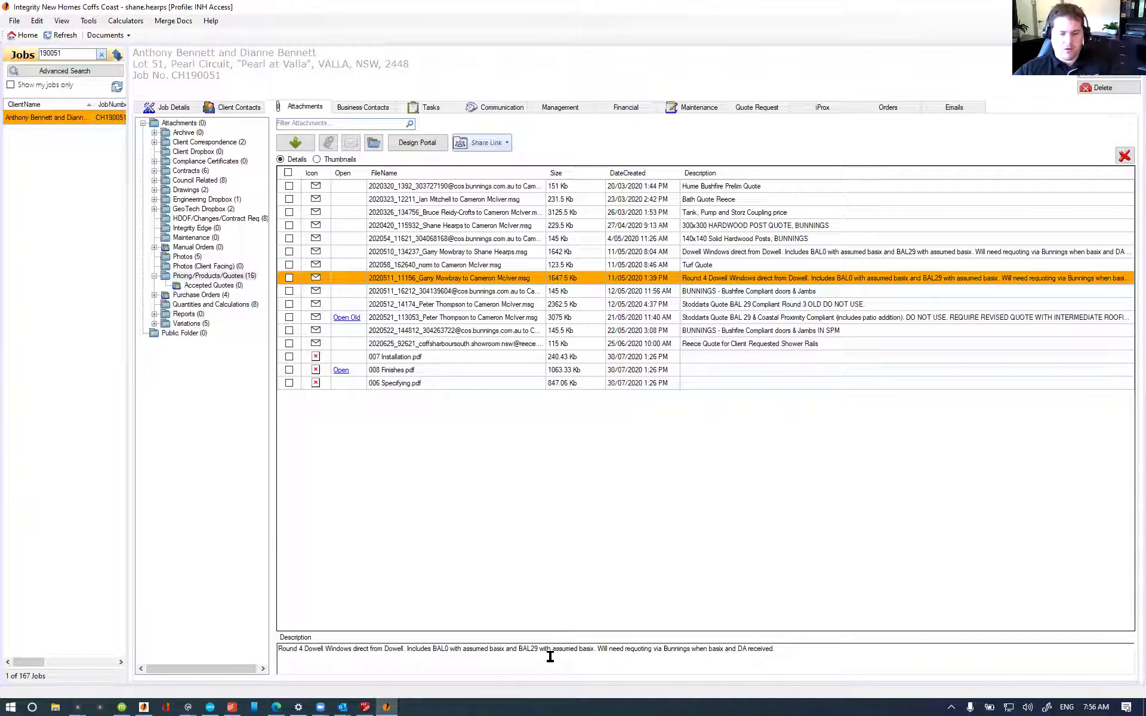
{"action": "left_click", "coordinate": [850, 648]}
{"action": "left_click_drag", "start_coordinate": [771, 653], "coordinate": [645, 651]}
{"action": "left_click", "coordinate": [645, 651]}
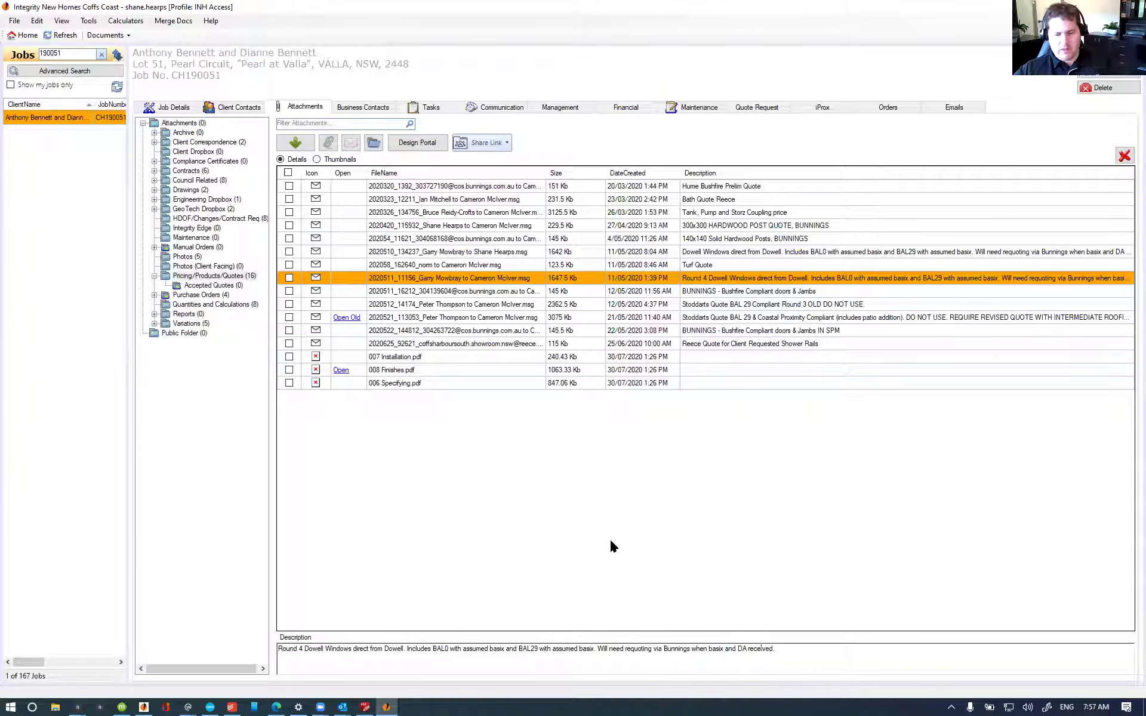
{"action": "left_click", "coordinate": [192, 181]}
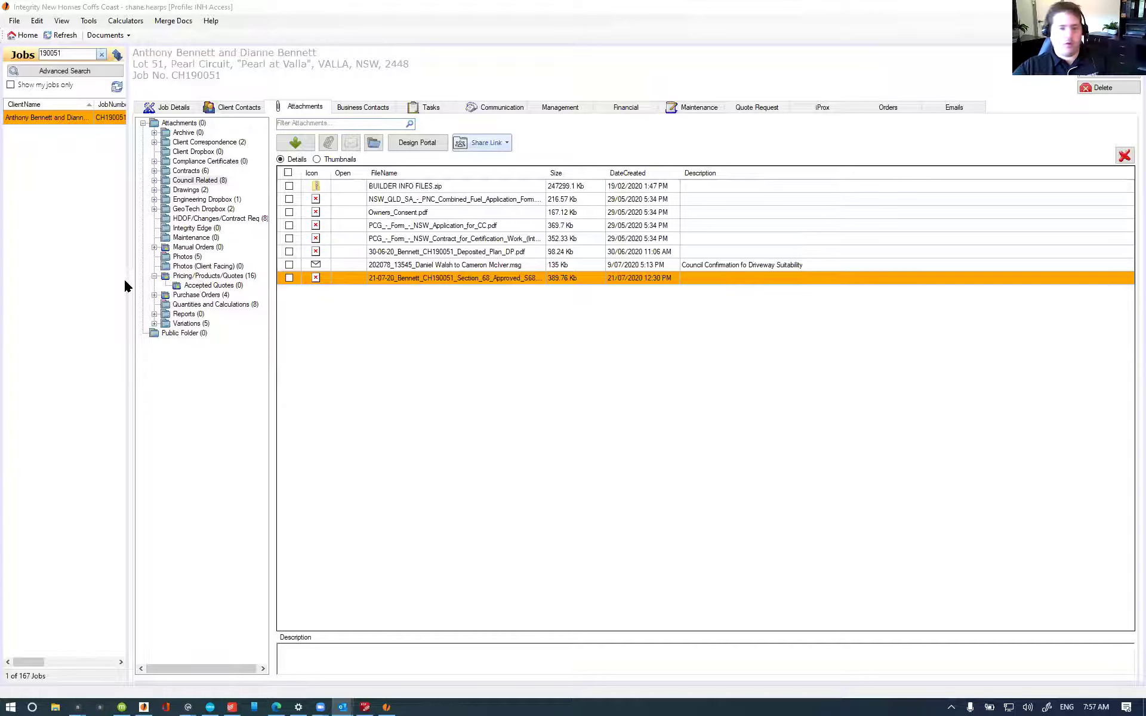
{"action": "left_click", "coordinate": [777, 107]}
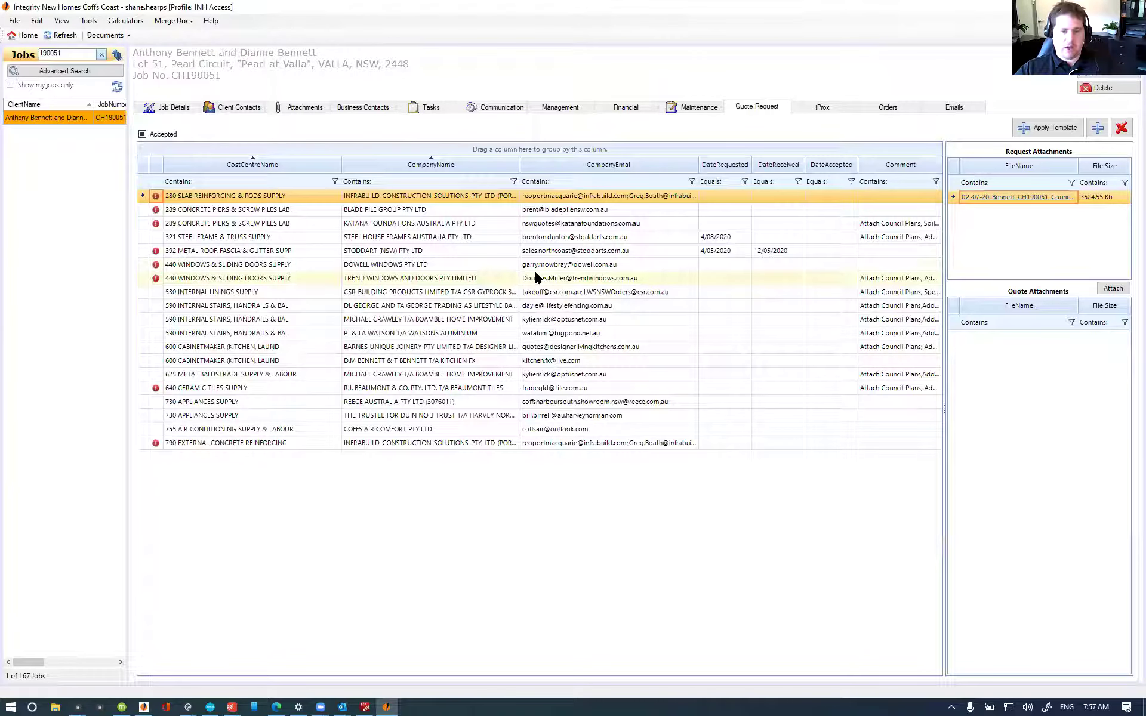
{"action": "left_click", "coordinate": [626, 277]}
{"action": "left_click", "coordinate": [632, 262]}
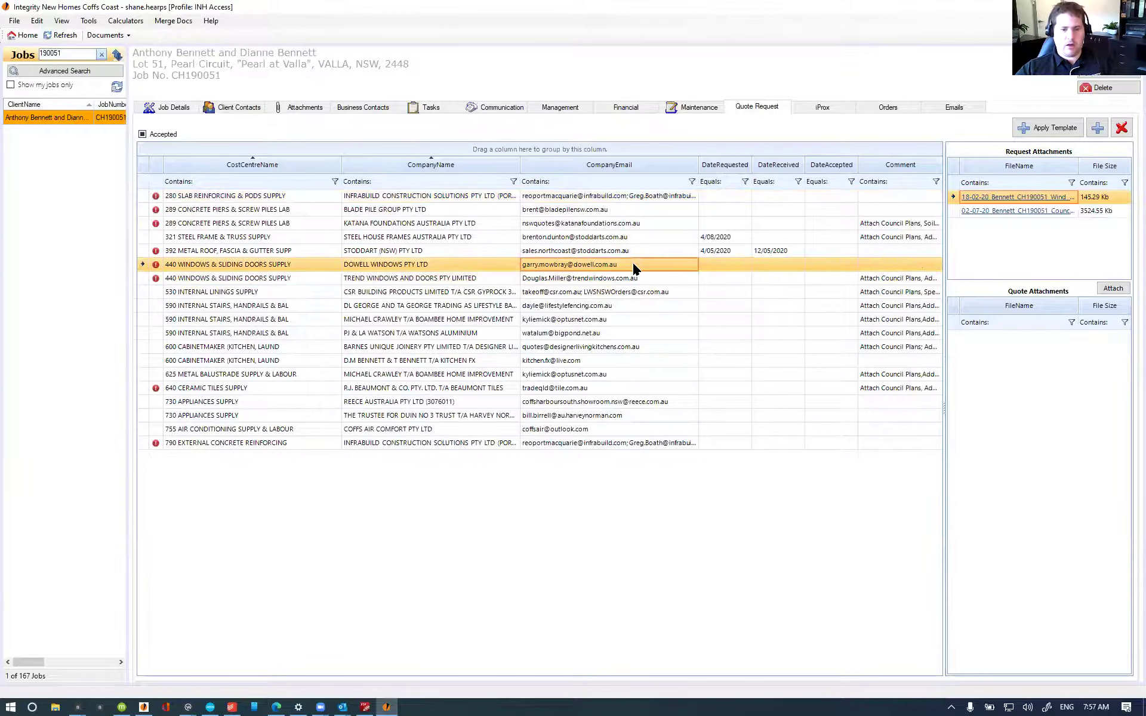
{"action": "double_click", "coordinate": [632, 263]}
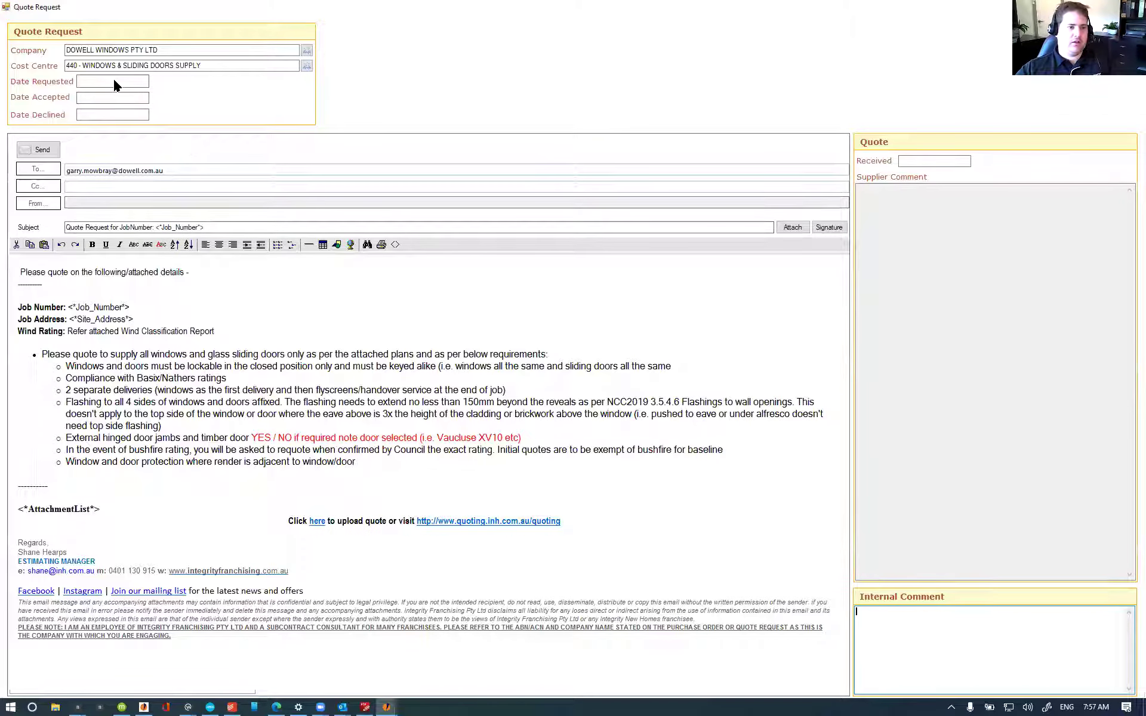
{"action": "left_click", "coordinate": [919, 161]}
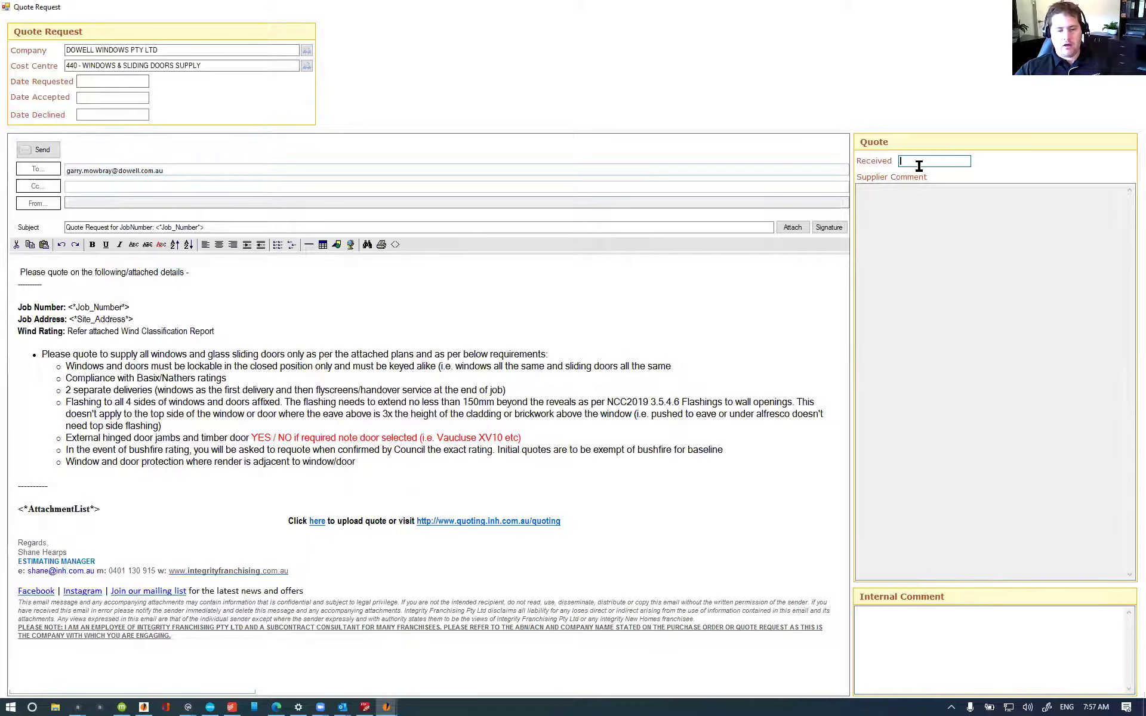
{"action": "left_click", "coordinate": [1132, 6]}
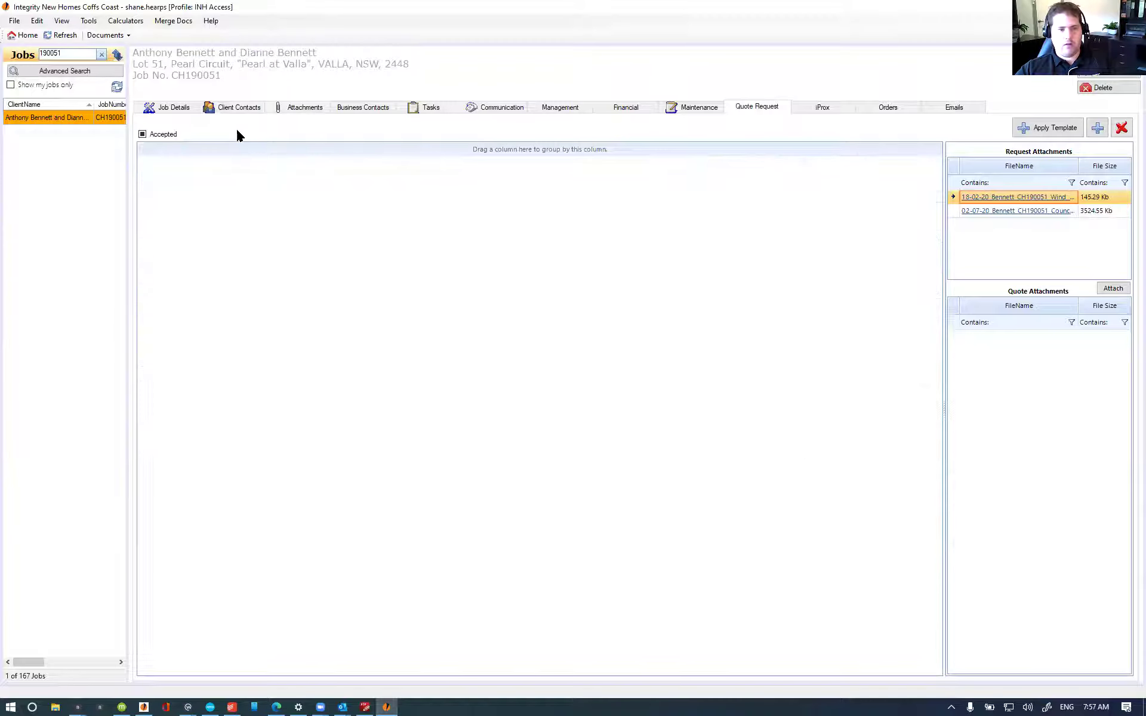
Step: Check the dates of the two Dowell Windows quote emails in Pricing/Products/Quotes
{"action": "left_click", "coordinate": [306, 106]}
{"action": "left_click", "coordinate": [185, 285]}
{"action": "left_click", "coordinate": [190, 277]}
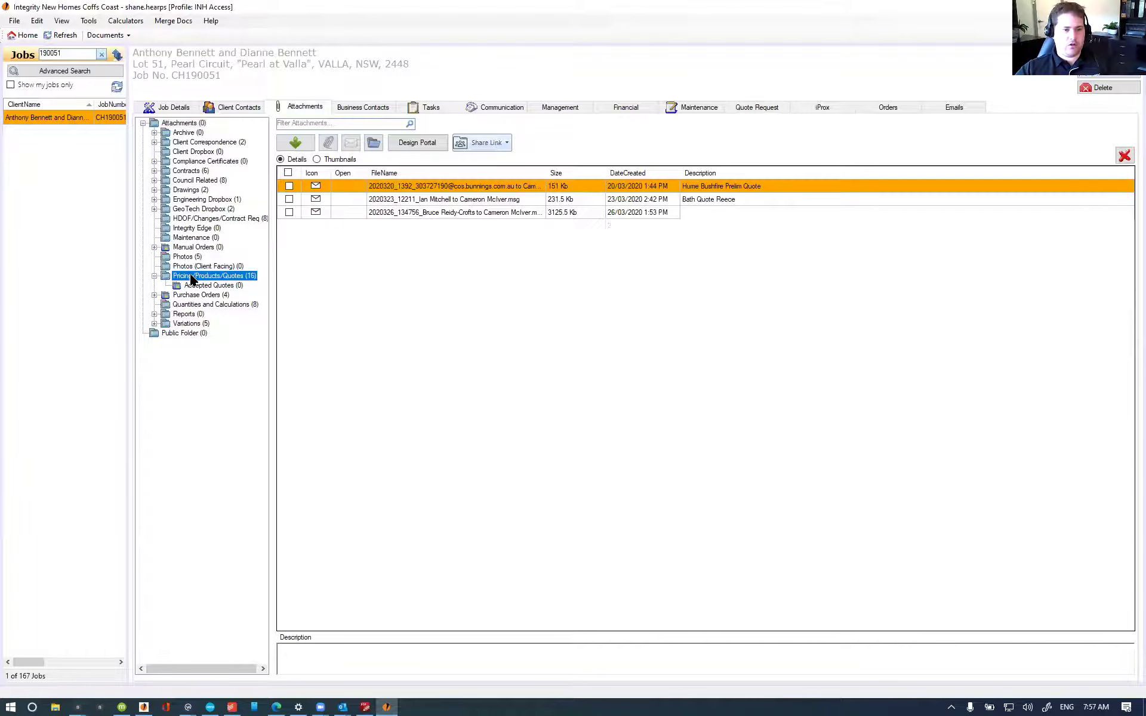
{"action": "left_click", "coordinate": [723, 279]}
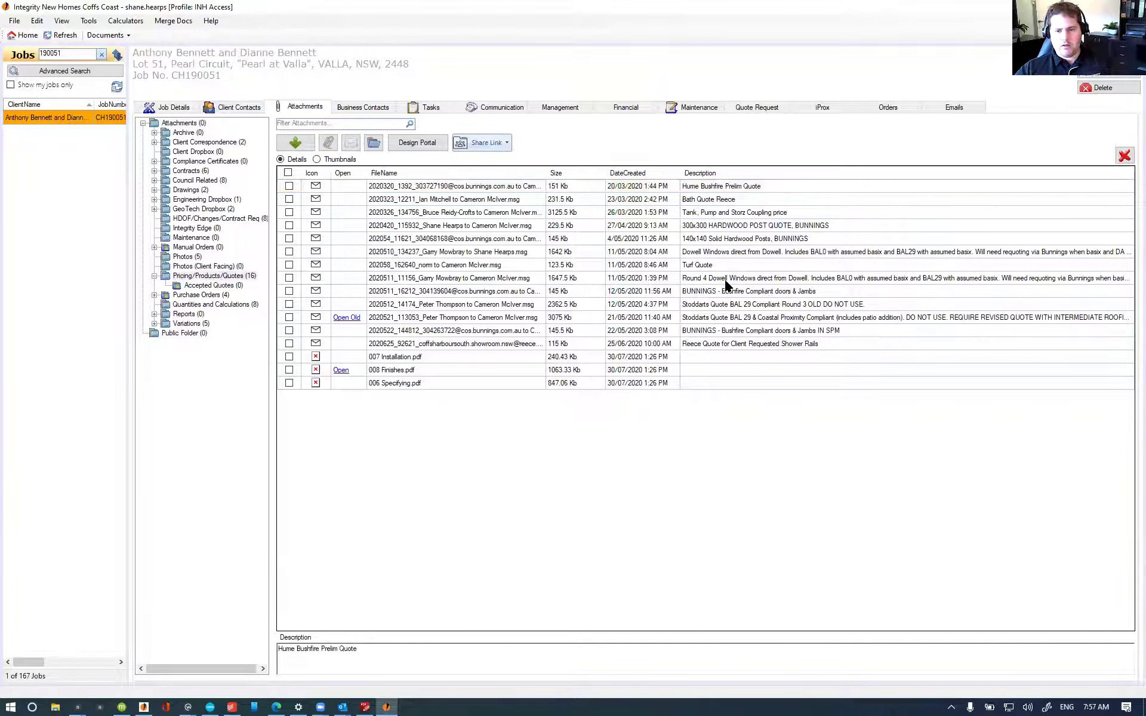
{"action": "left_click", "coordinate": [624, 252]}
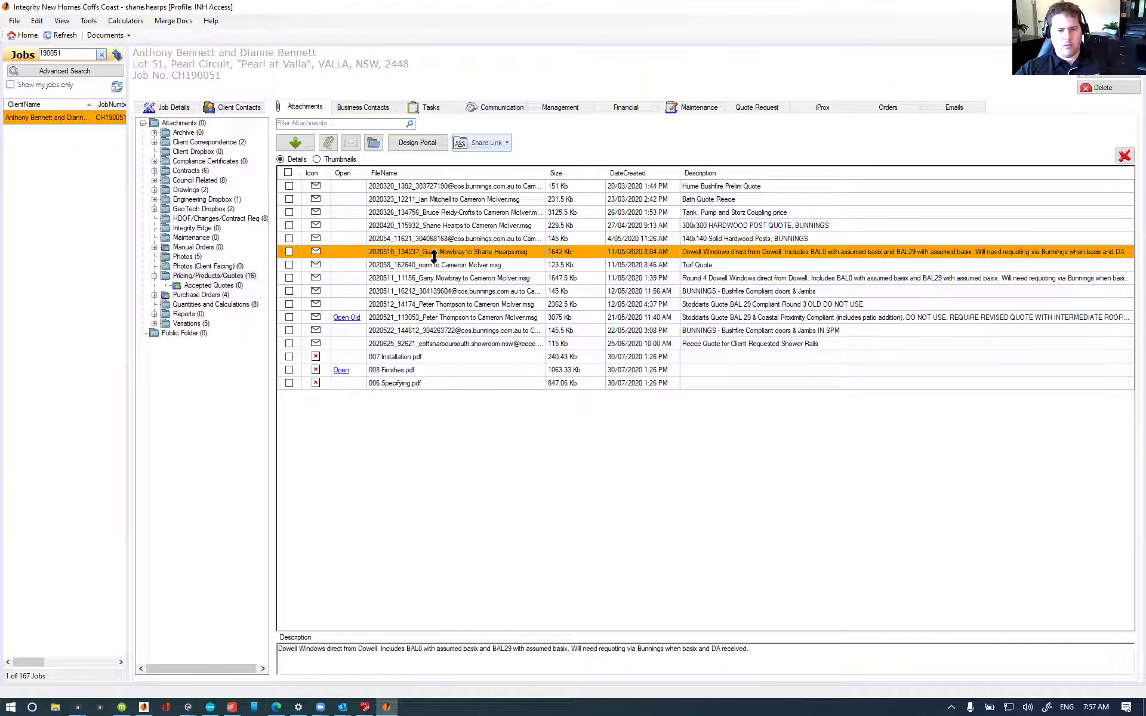
Step: Set the Dowell Windows quote request's received date to 10/05/2020 and close the request
{"action": "left_click", "coordinate": [756, 109]}
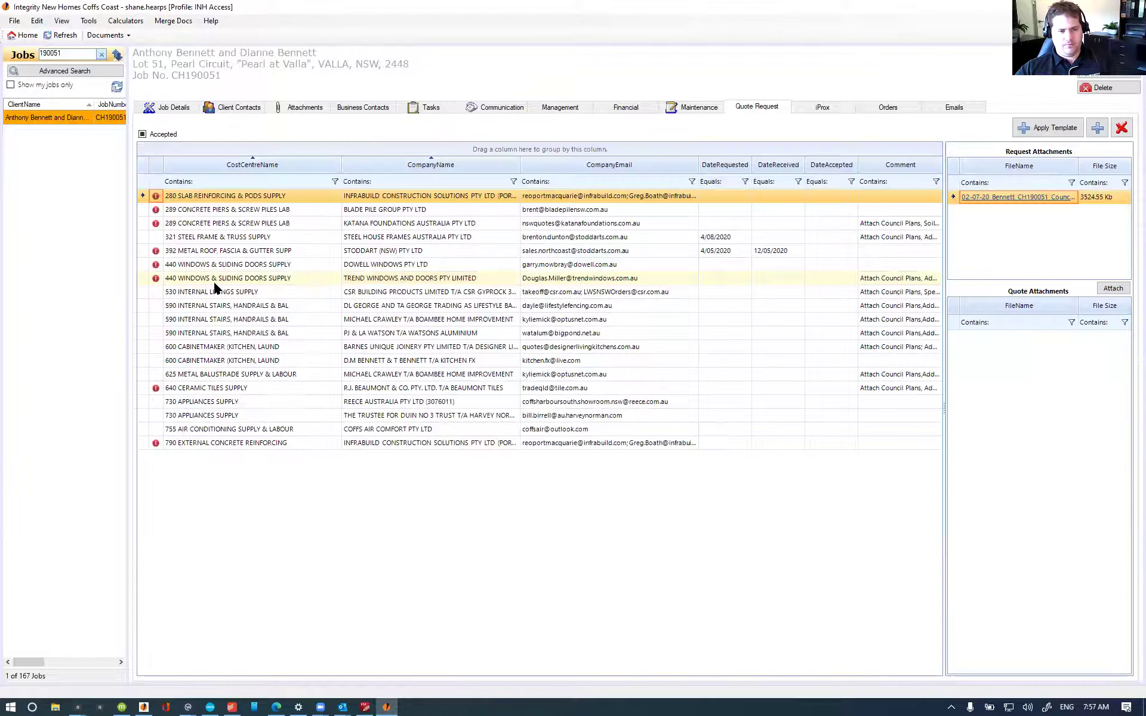
{"action": "left_click", "coordinate": [202, 279]}
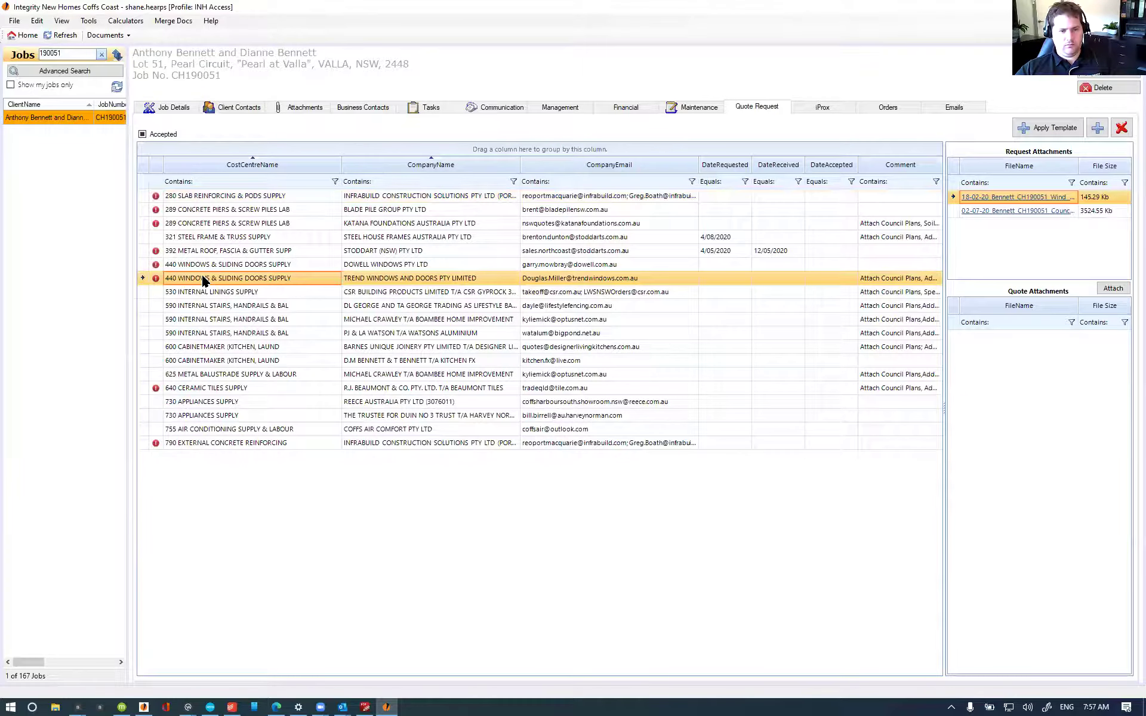
{"action": "double_click", "coordinate": [202, 275]}
{"action": "left_click", "coordinate": [1133, 6]}
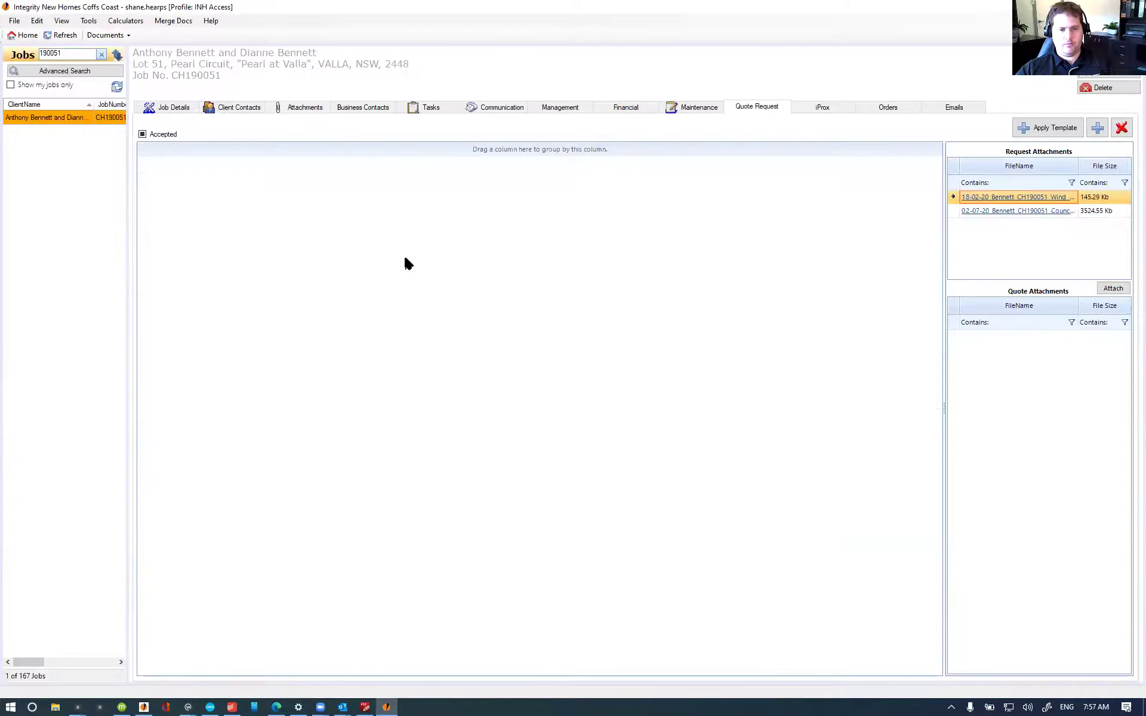
{"action": "double_click", "coordinate": [401, 267]}
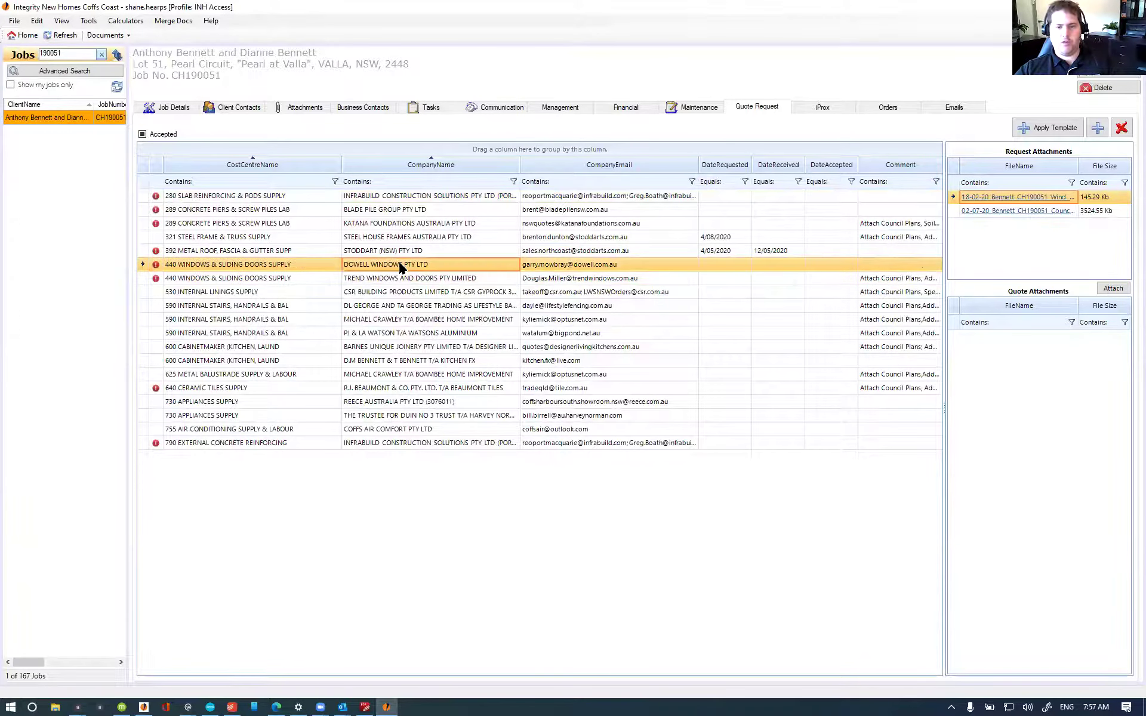
{"action": "type", "text": "10"}
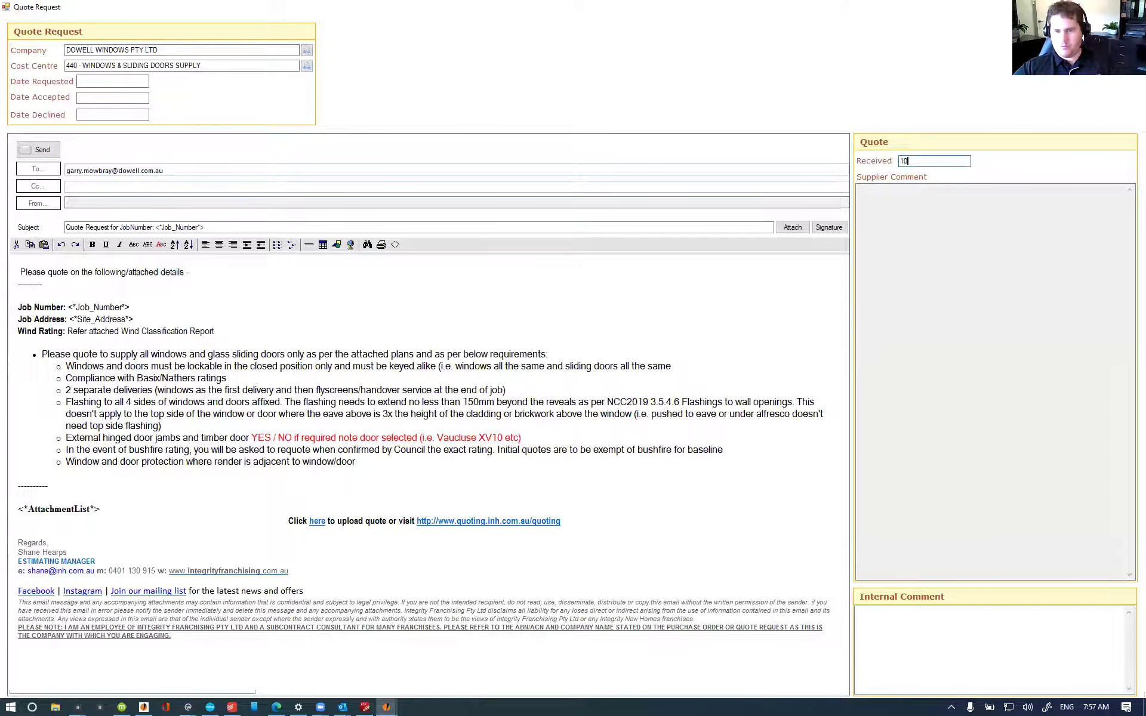
{"action": "type", "text": "/5/20"}
{"action": "key", "text": "Tab"}
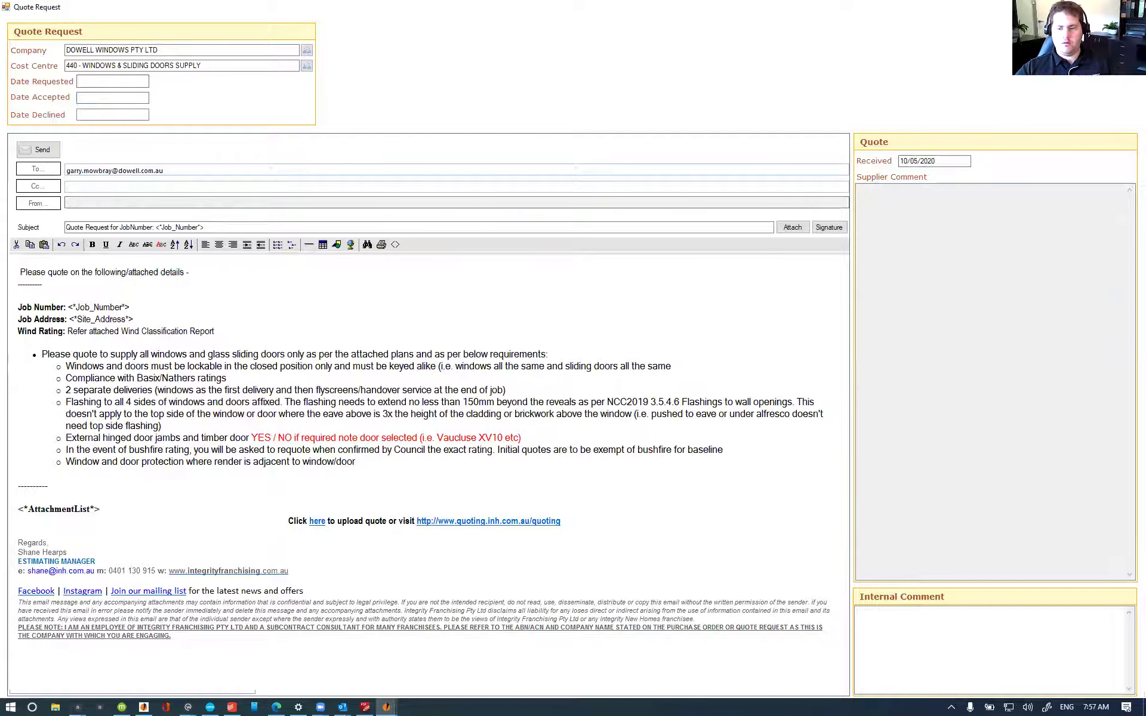
{"action": "left_click", "coordinate": [1132, 8]}
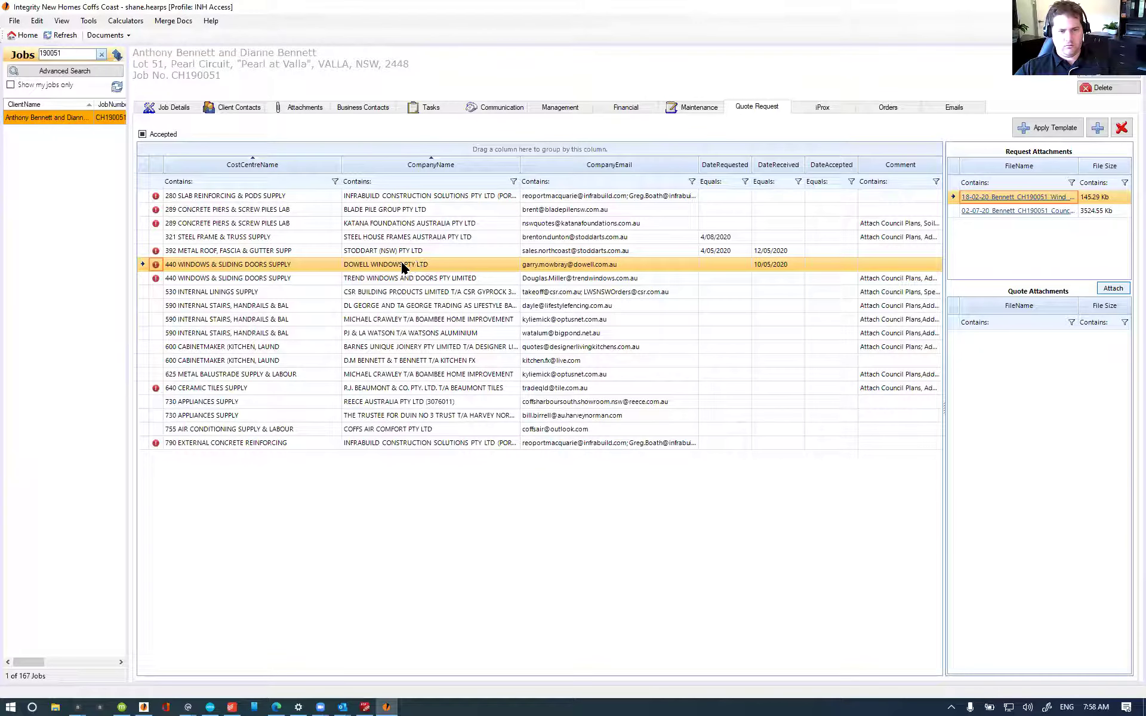
Step: Attach the two Dowell Windows quote emails from Pricing/Products/Quotes to the Dowell Windows quote request as quote attachments
{"action": "double_click", "coordinate": [453, 264]}
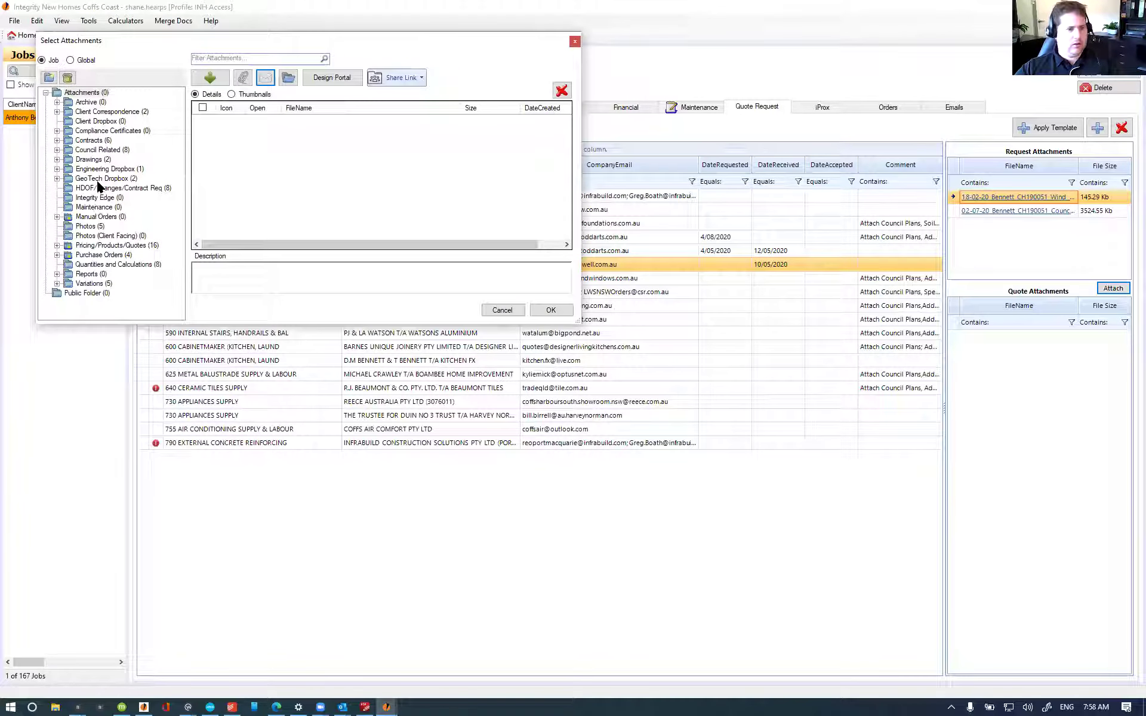
{"action": "left_click", "coordinate": [99, 246]}
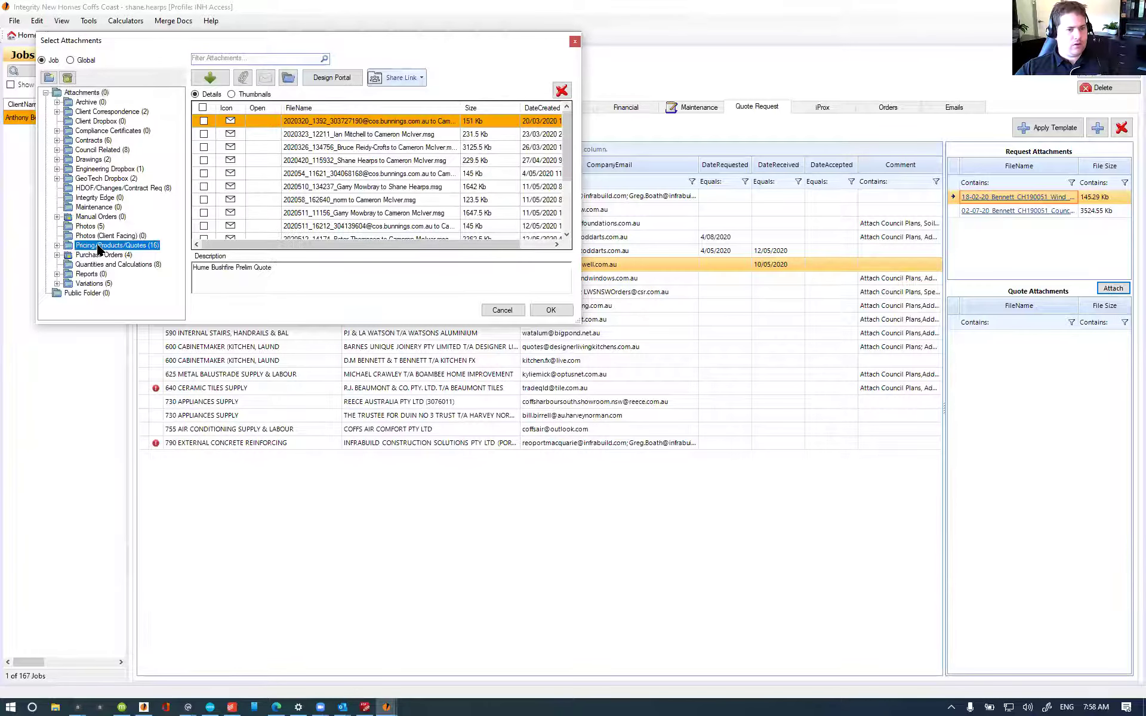
{"action": "left_click_drag", "start_coordinate": [577, 321], "coordinate": [816, 400]}
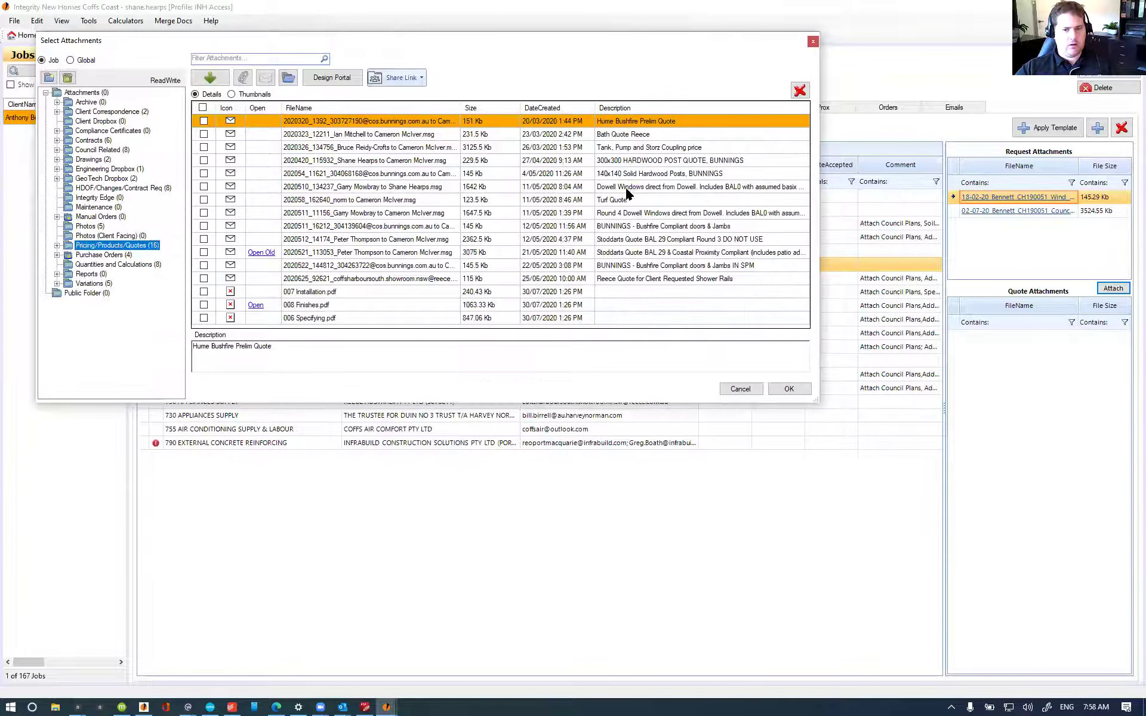
{"action": "left_click", "coordinate": [202, 182]}
{"action": "left_click", "coordinate": [203, 186]}
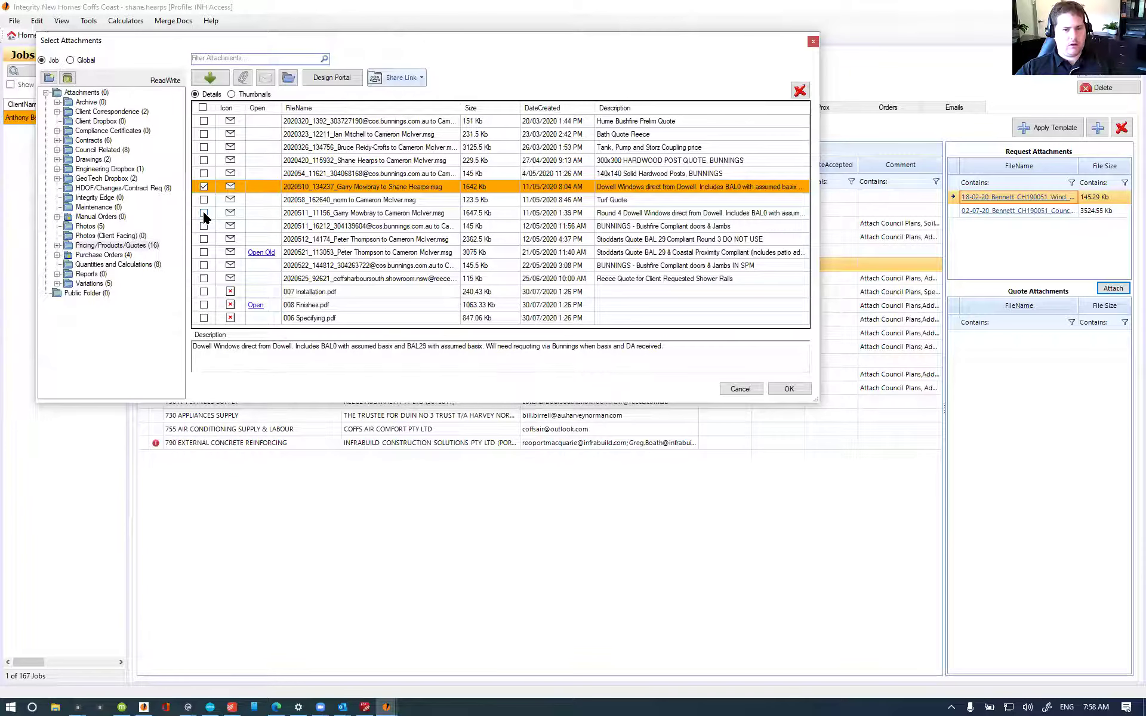
{"action": "left_click", "coordinate": [203, 214]}
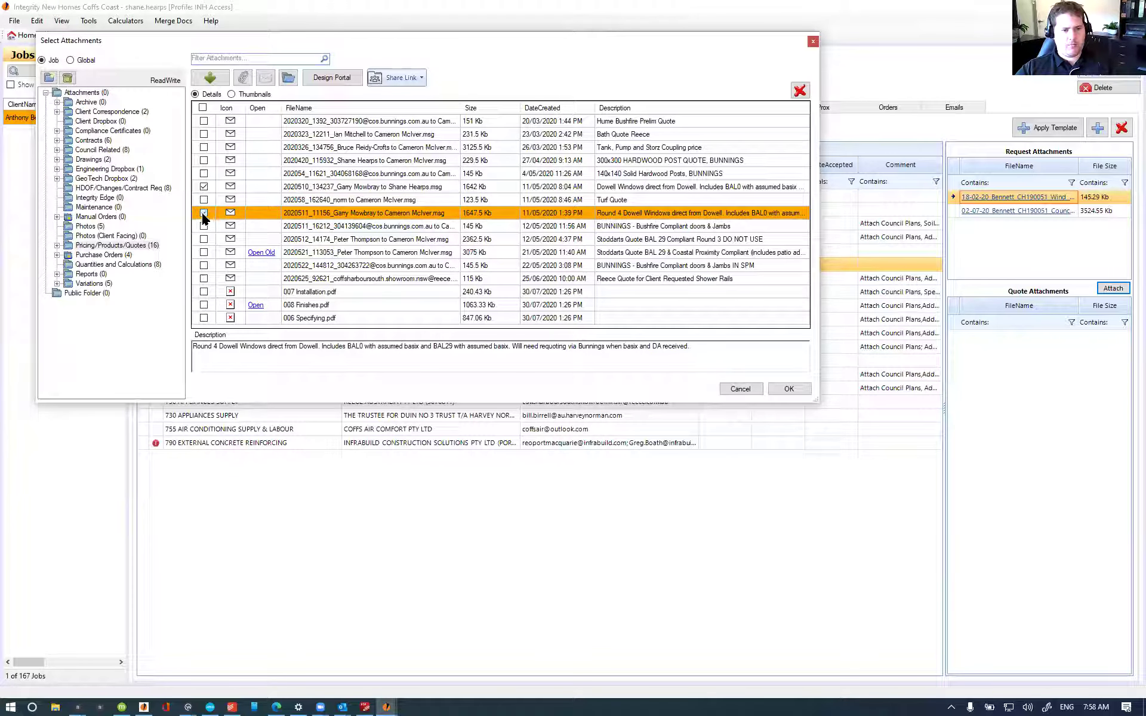
{"action": "left_click", "coordinate": [777, 391]}
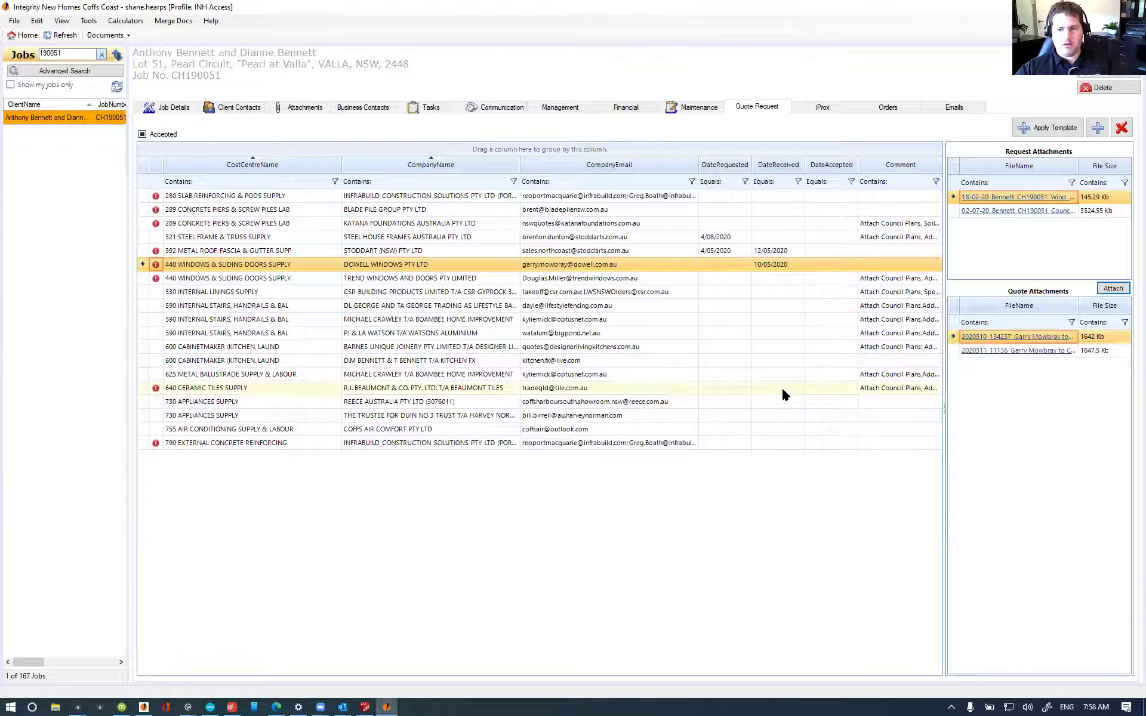
Step: Open the CSR Gyprock 530 Internal Linings Supply quote request and remove the orders address, keeping only the takeoff recipient
{"action": "left_click", "coordinate": [570, 277]}
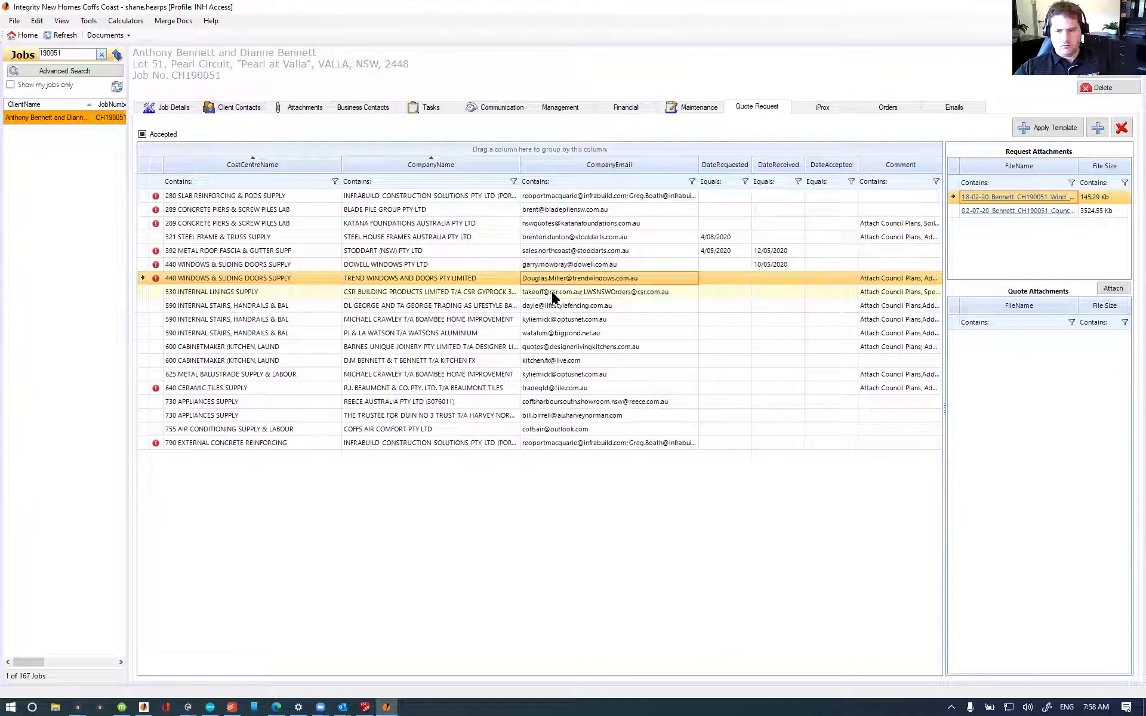
{"action": "left_click", "coordinate": [552, 296]}
{"action": "double_click", "coordinate": [614, 294]}
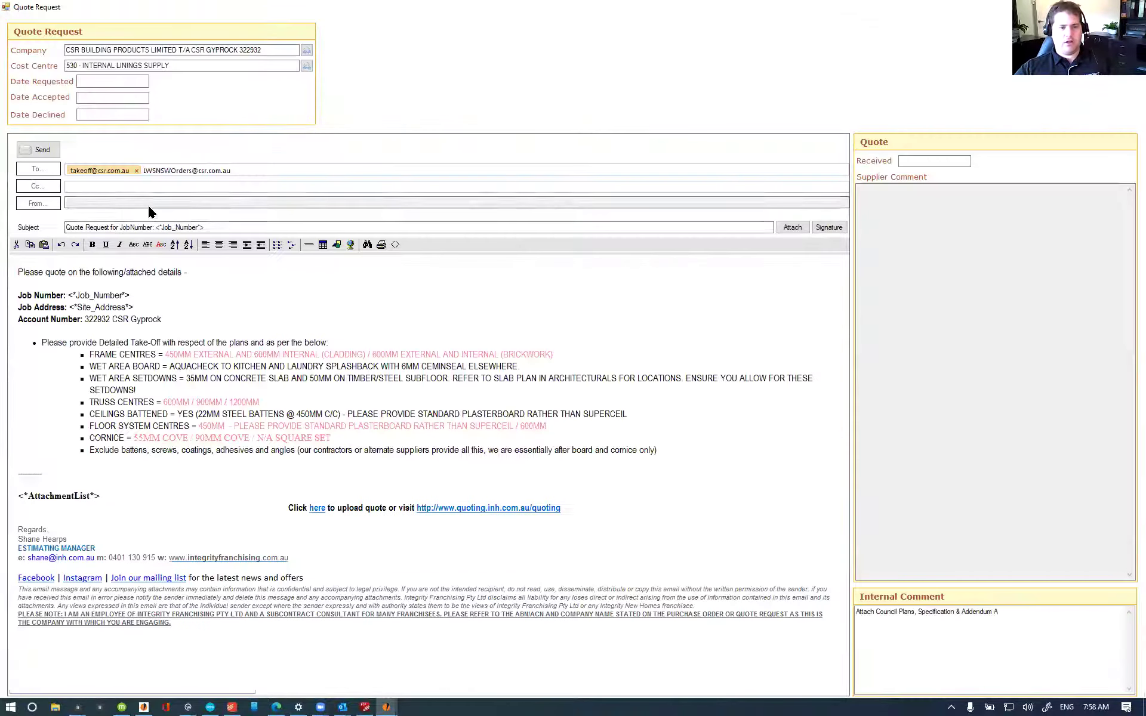
{"action": "left_click_drag", "start_coordinate": [266, 169], "coordinate": [144, 192]}
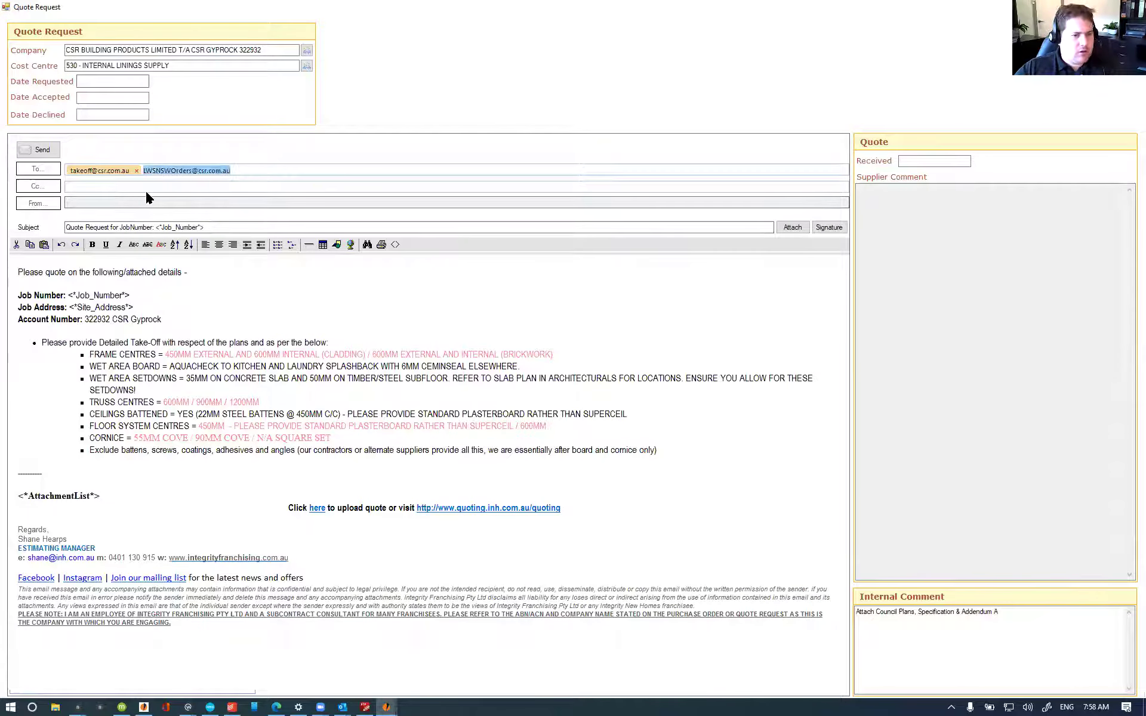
{"action": "key", "text": "BackSpace"}
{"action": "key", "text": "Down"}
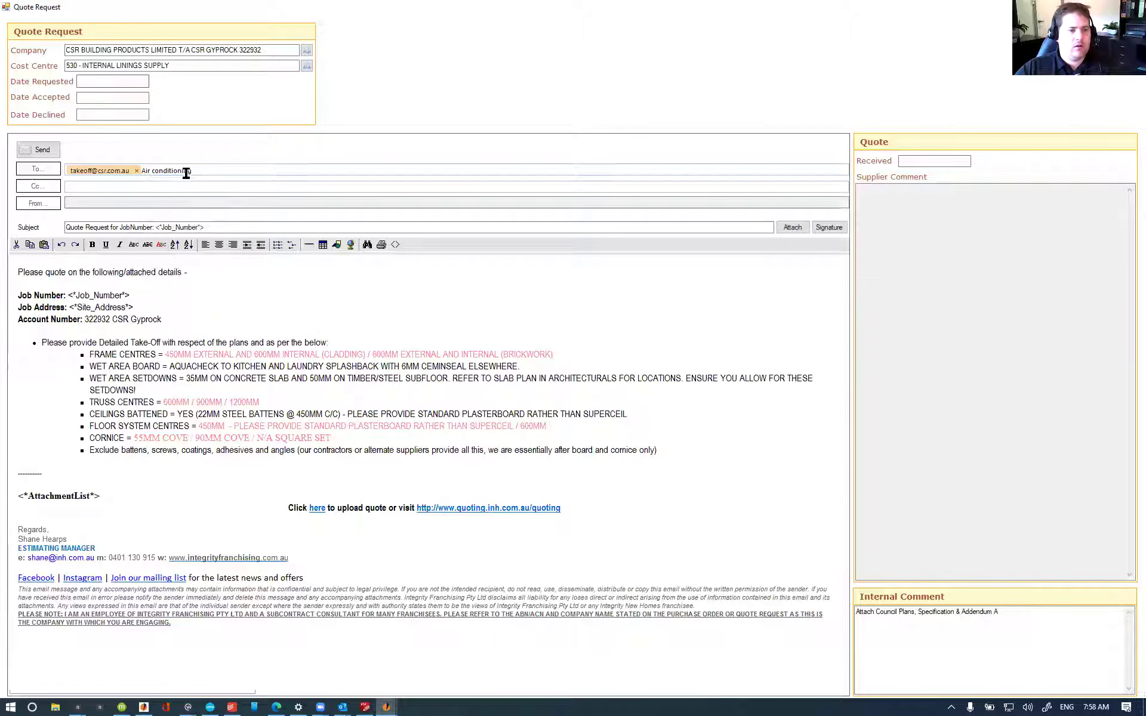
{"action": "key", "text": "BackSpace"}
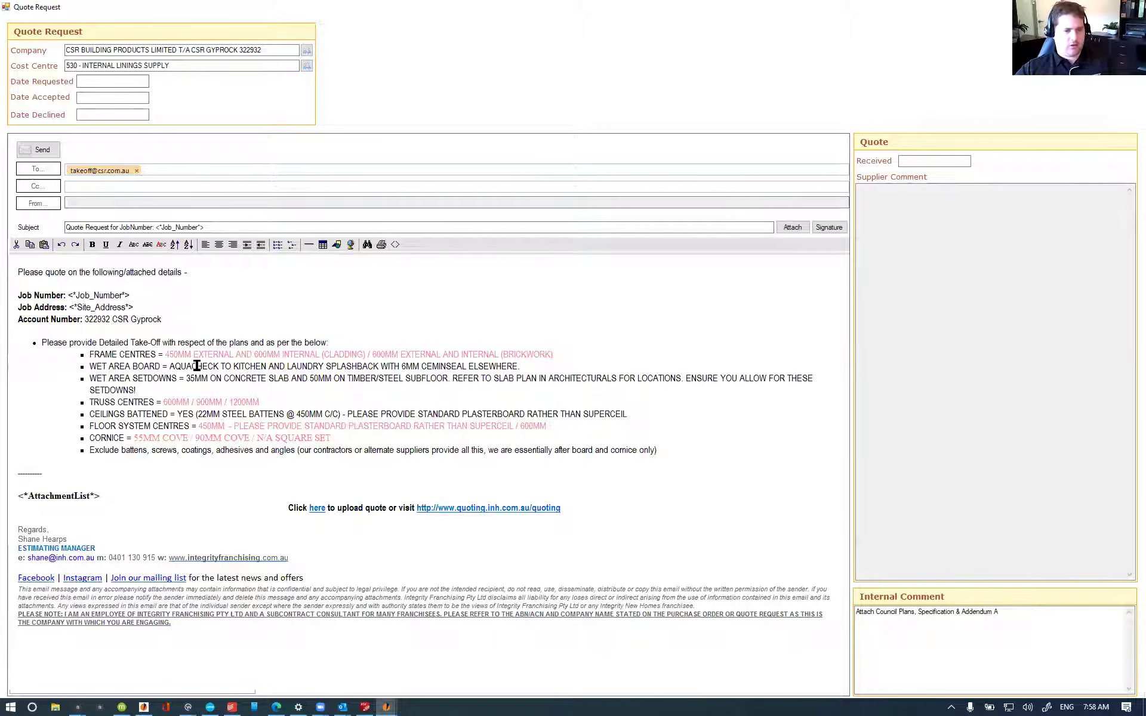
Step: Trim the frame centres line in the CSR request to 600MM EXTERNAL AND INTERNAL
{"action": "left_click", "coordinate": [490, 354]}
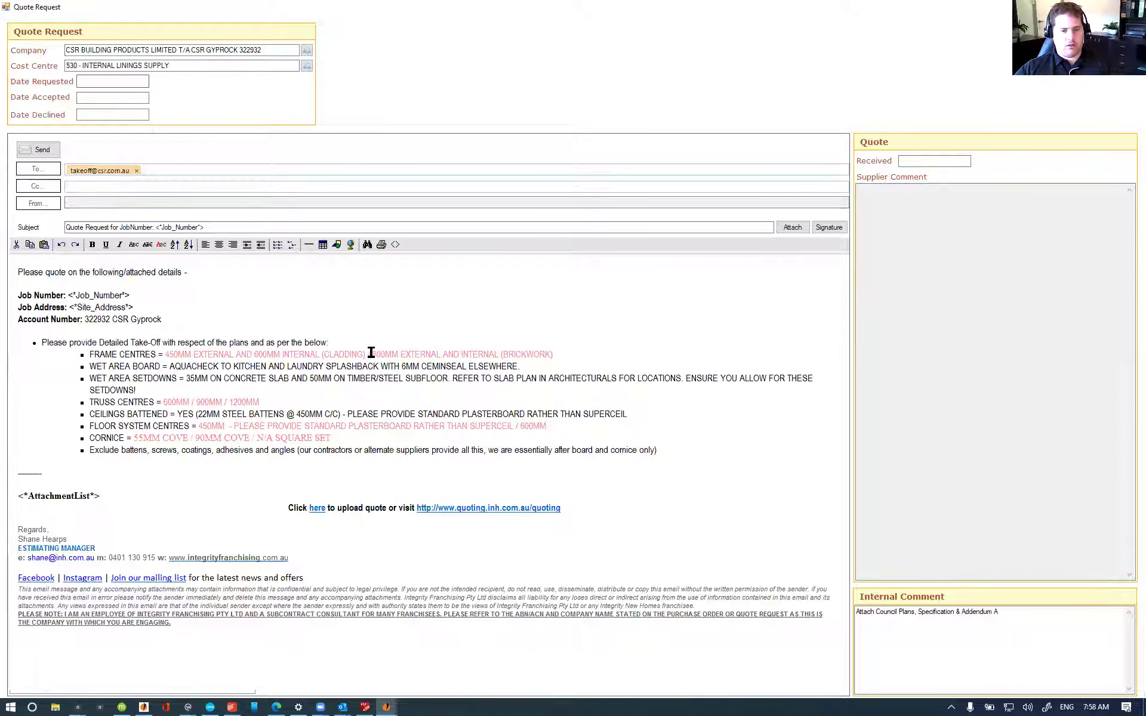
{"action": "left_click_drag", "start_coordinate": [366, 355], "coordinate": [165, 358]}
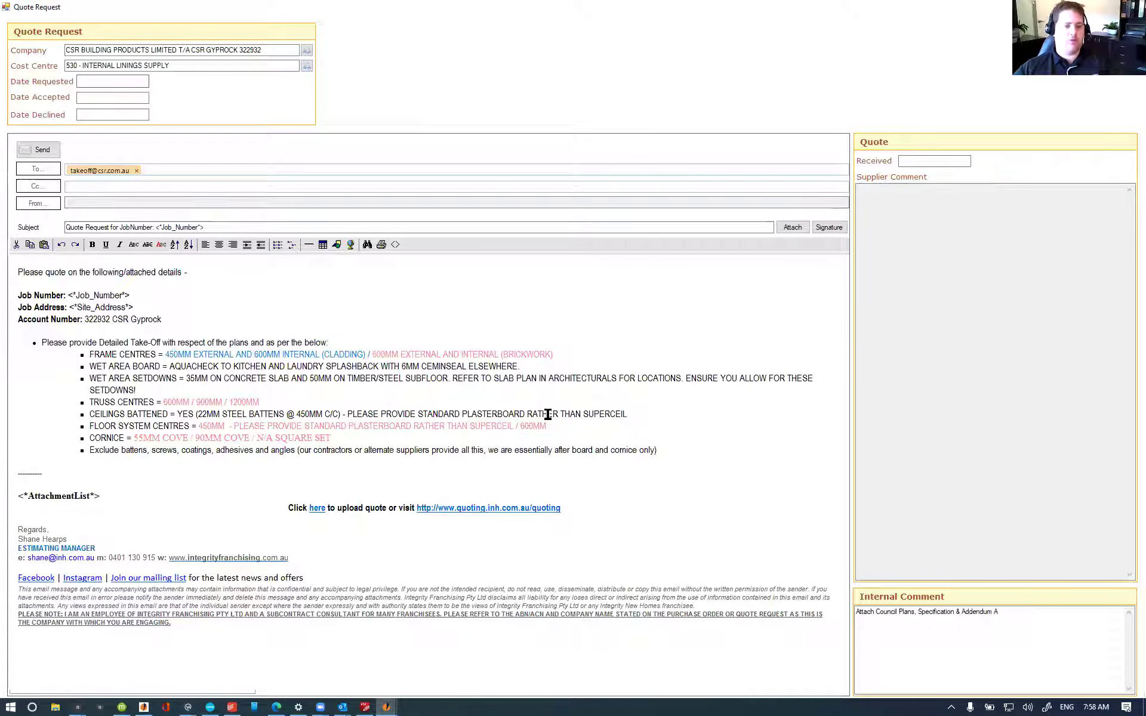
{"action": "key", "text": "Delete"}
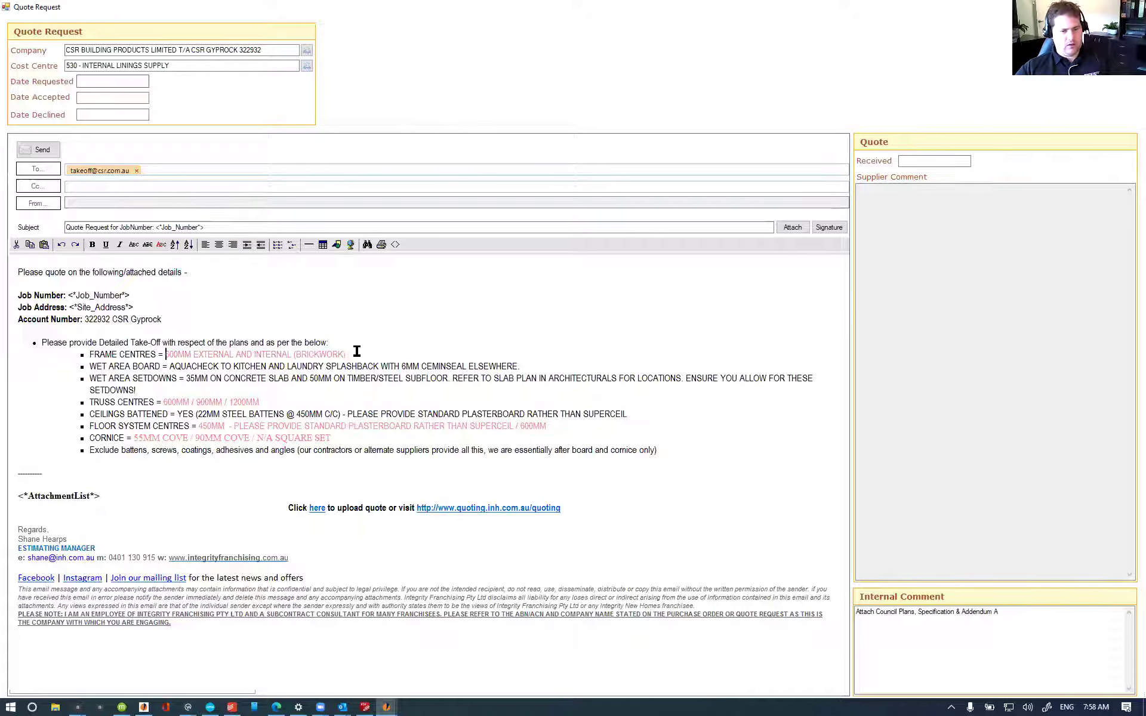
{"action": "left_click_drag", "start_coordinate": [386, 352], "coordinate": [292, 355]}
{"action": "key", "text": "Delete"}
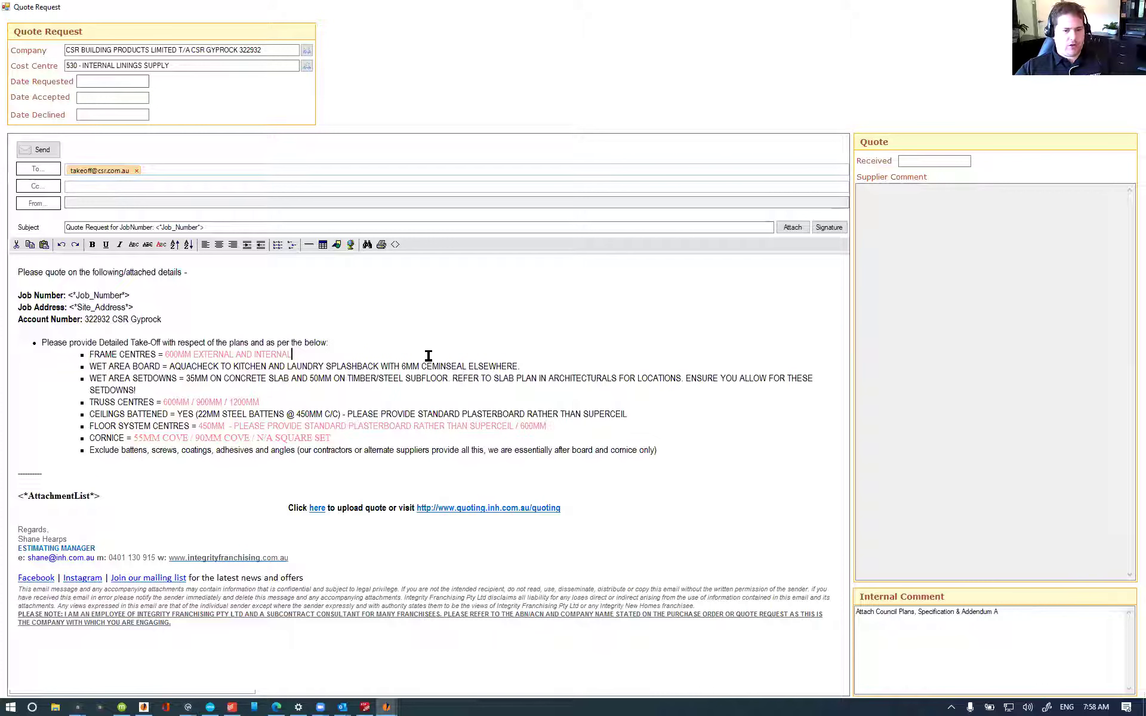
Step: Check the wet area board and setdown lines, and keep only 1200MM as the truss centres
{"action": "left_click", "coordinate": [531, 365]}
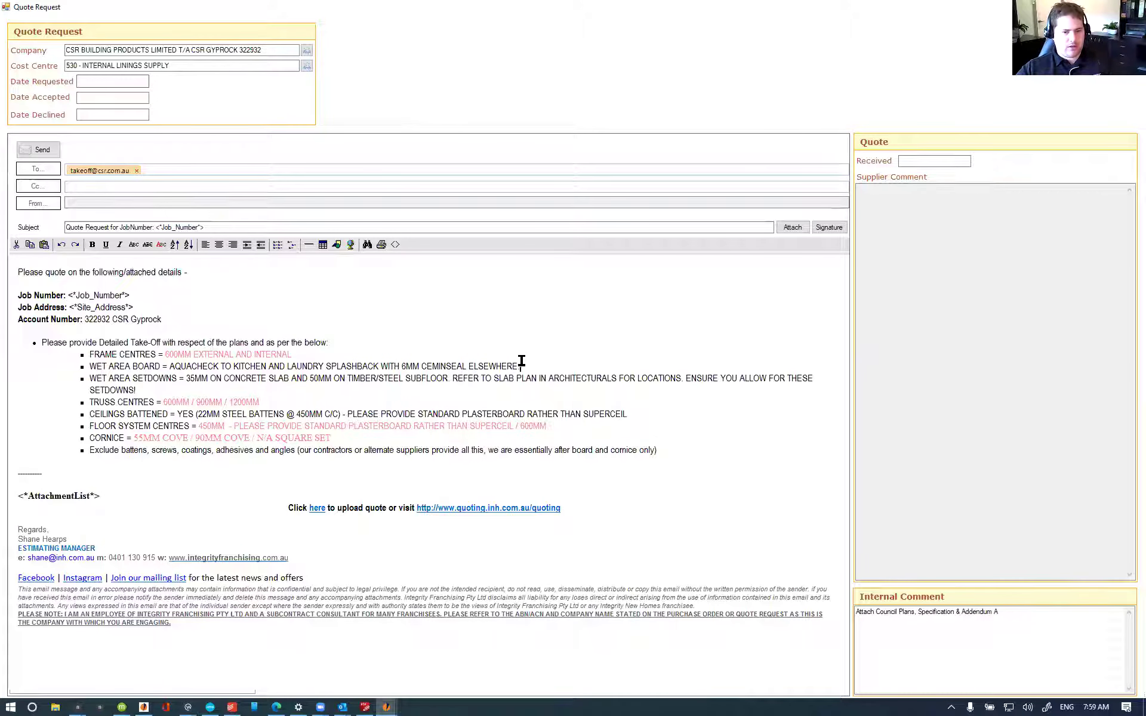
{"action": "left_click_drag", "start_coordinate": [509, 366], "coordinate": [168, 365]}
{"action": "left_click", "coordinate": [212, 357]}
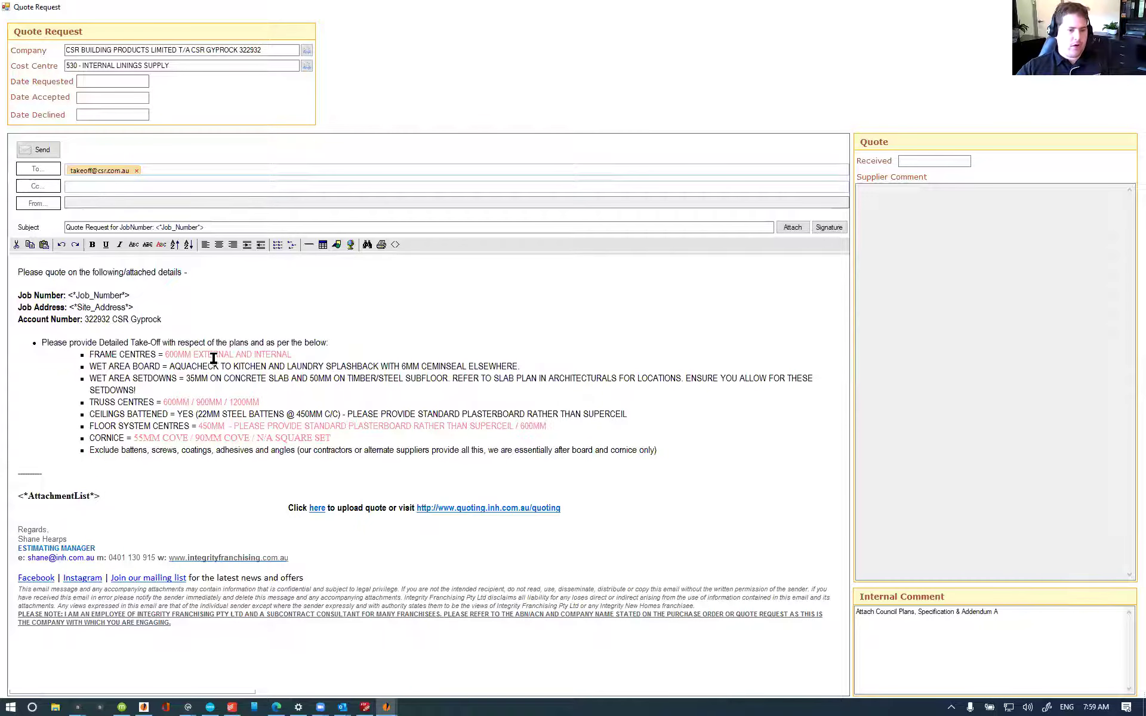
{"action": "left_click_drag", "start_coordinate": [186, 379], "coordinate": [430, 388]}
{"action": "left_click", "coordinate": [429, 388]}
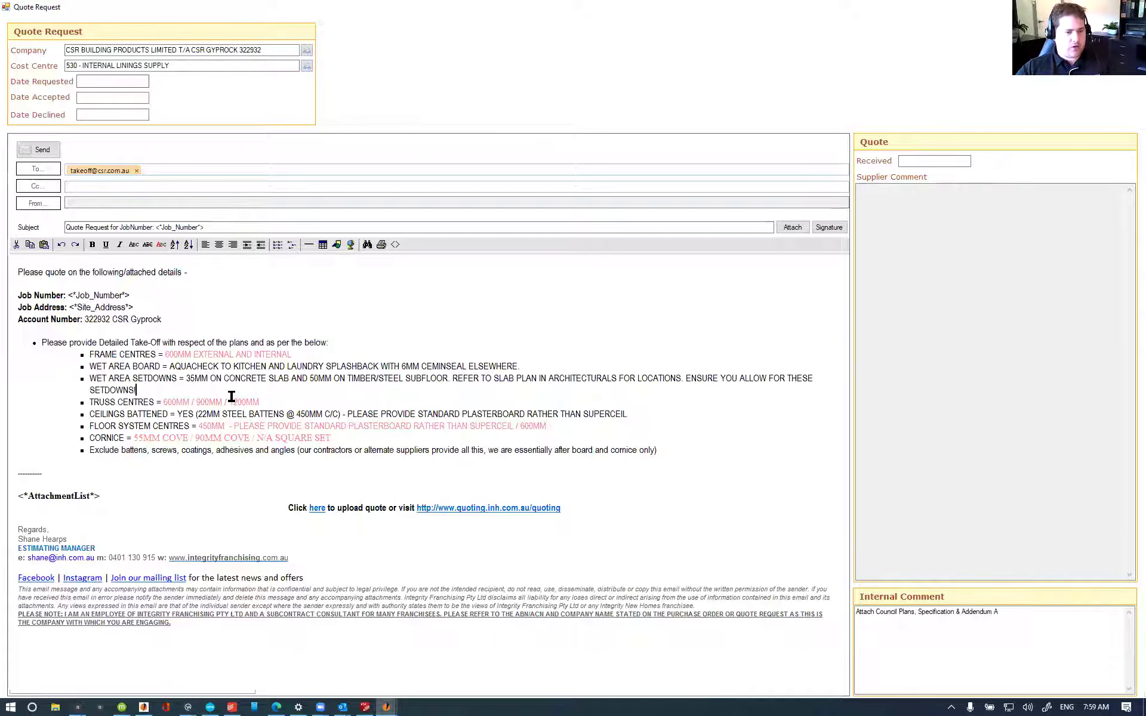
{"action": "left_click_drag", "start_coordinate": [229, 401], "coordinate": [168, 404]}
{"action": "key", "text": "Delete"}
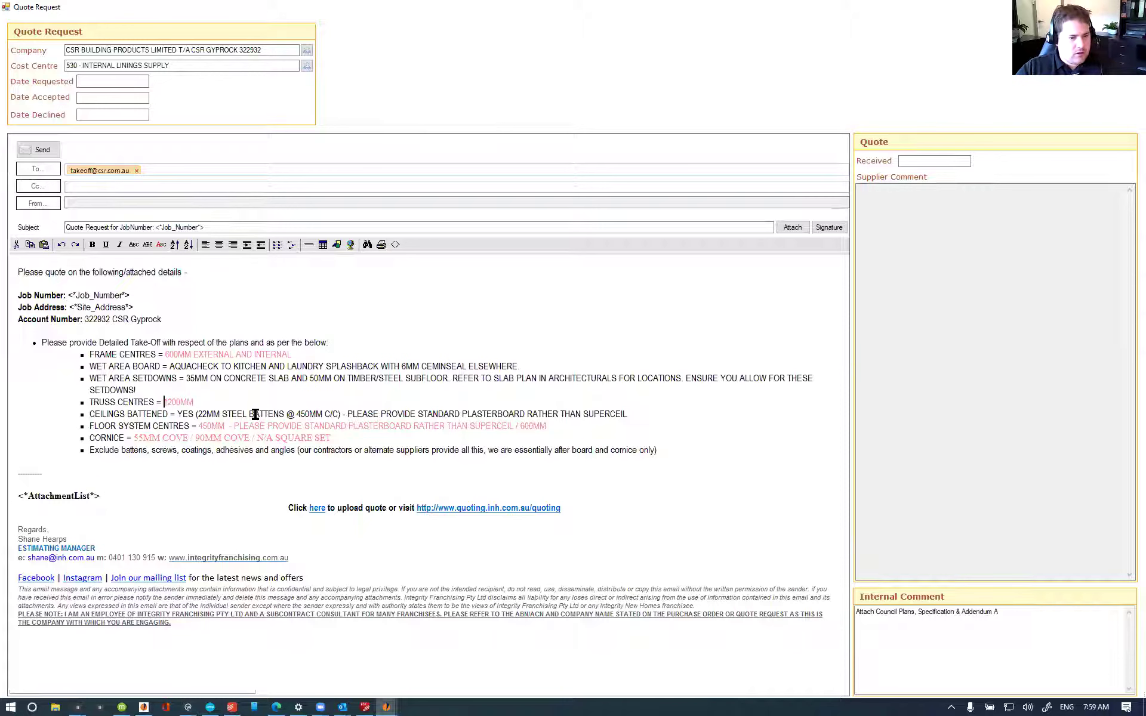
{"action": "left_click", "coordinate": [195, 404]}
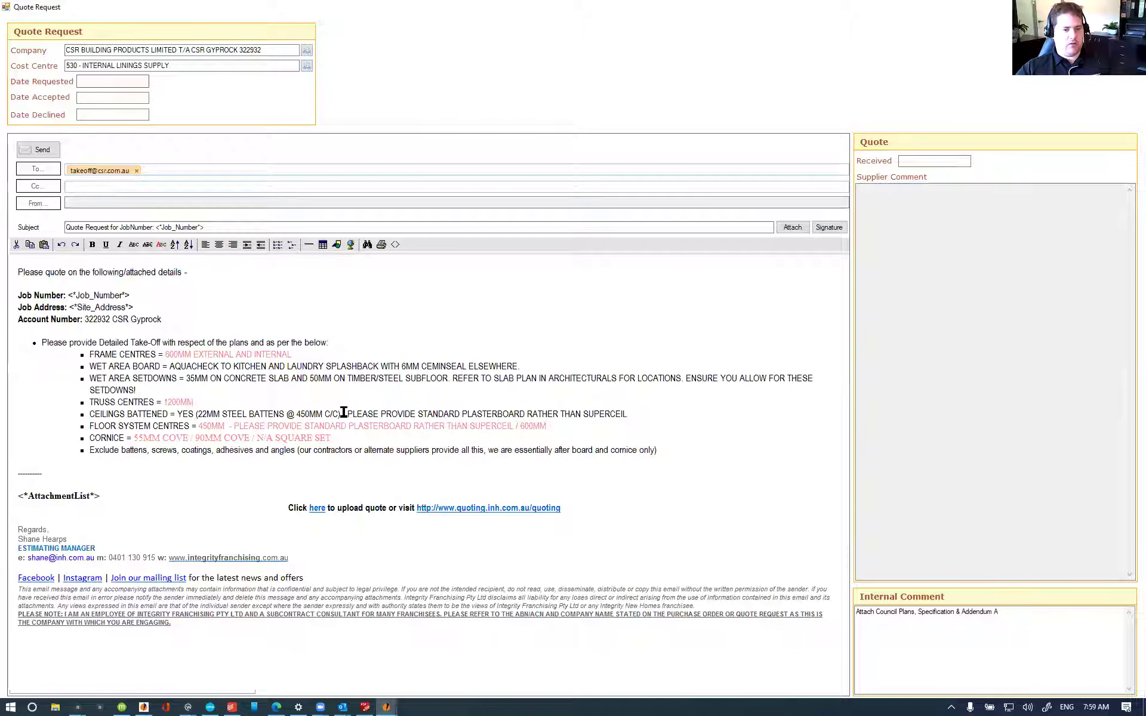
Step: Add "PLEASE INCLUDE AS A SEPARATE LINE ITEM, DO NOT LUMP IN WITH THE WALL BOARD." to the end of the ceilings battened line
{"action": "left_click_drag", "start_coordinate": [659, 415], "coordinate": [187, 414]}
{"action": "left_click", "coordinate": [189, 415]}
{"action": "left_click", "coordinate": [645, 411]}
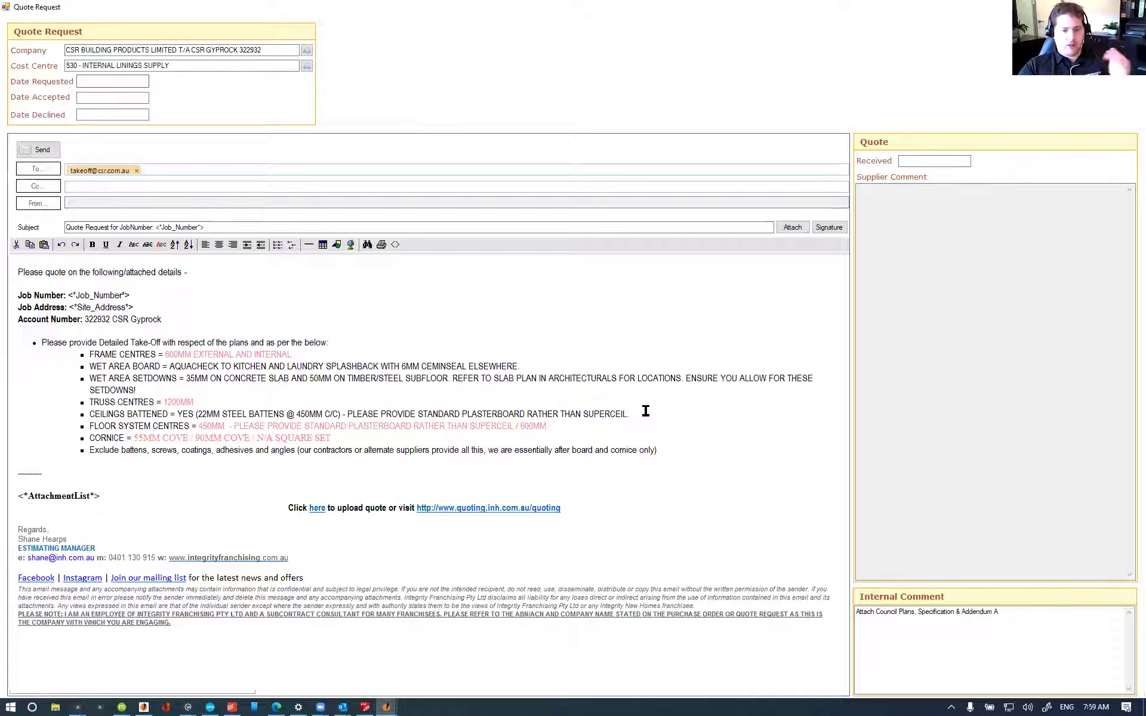
{"action": "type", "text": ". PLEASE INCLUDE AS A SEPARATE LINE ITEM, DO NOT LUMP"}
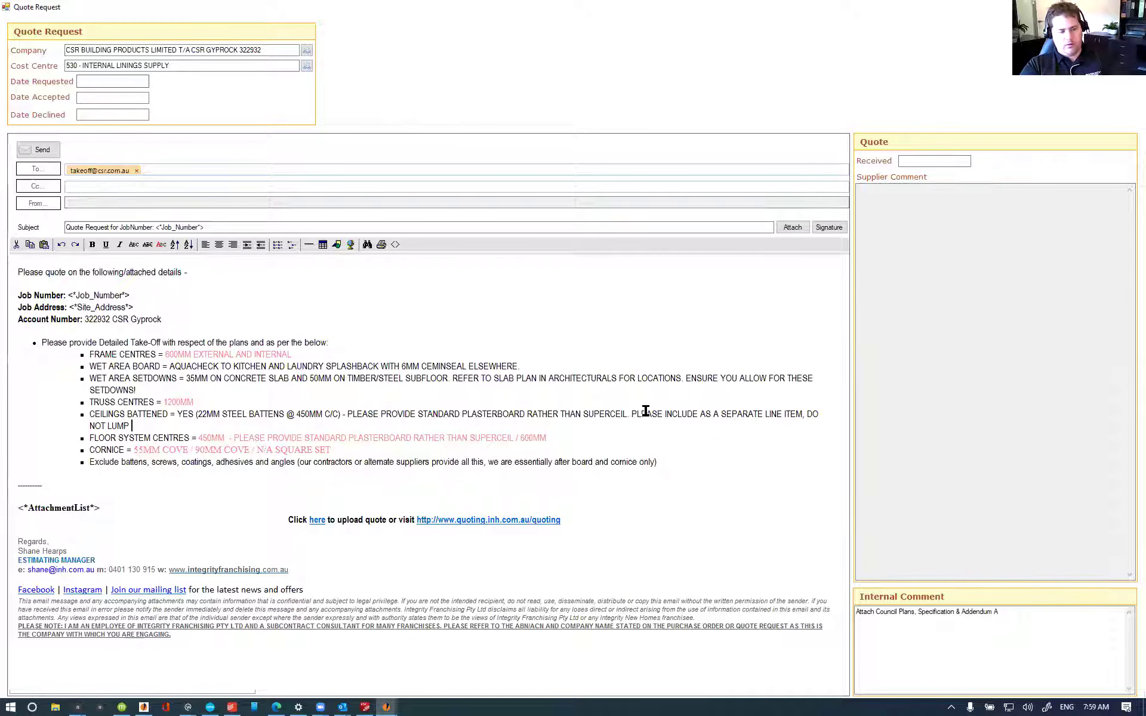
{"action": "key", "text": "BackSpace"}
{"action": "key", "text": "BackSpace"}
{"action": "key", "text": "BackSpace"}
{"action": "type", "text": "N WITH THE WALL BOARD."}
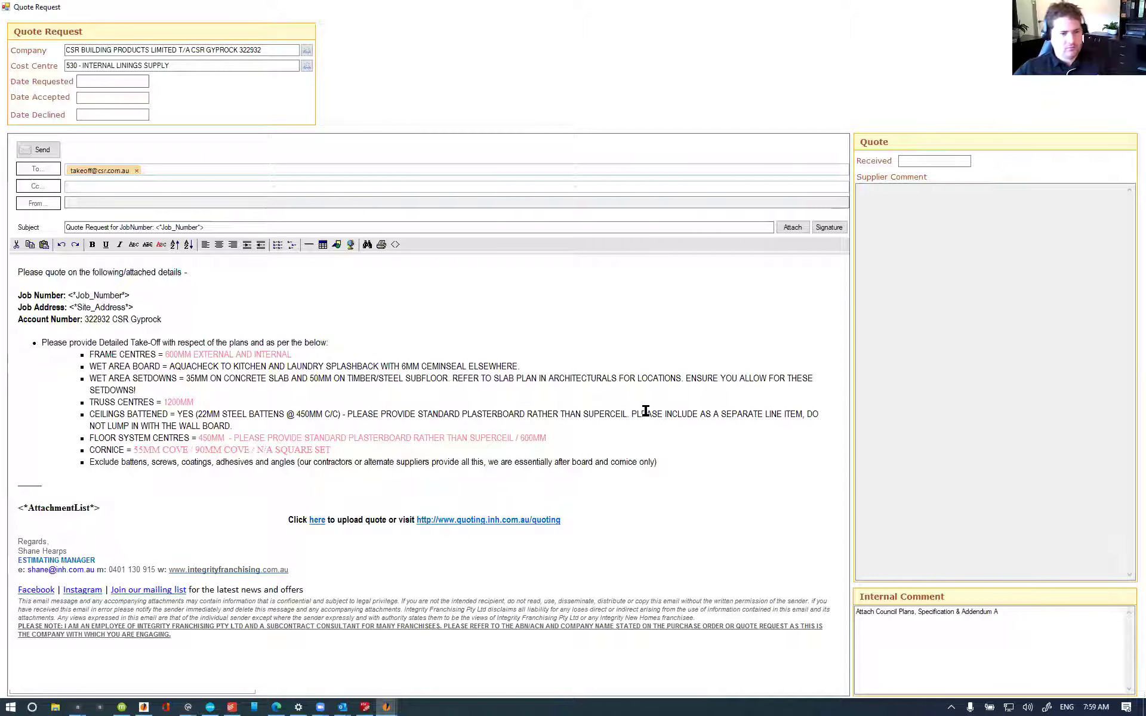
Step: Delete the FLOOR SYSTEM CENTRES line from the take-off list and close the CSR Gyprock quote request
{"action": "left_click_drag", "start_coordinate": [584, 438], "coordinate": [83, 437]}
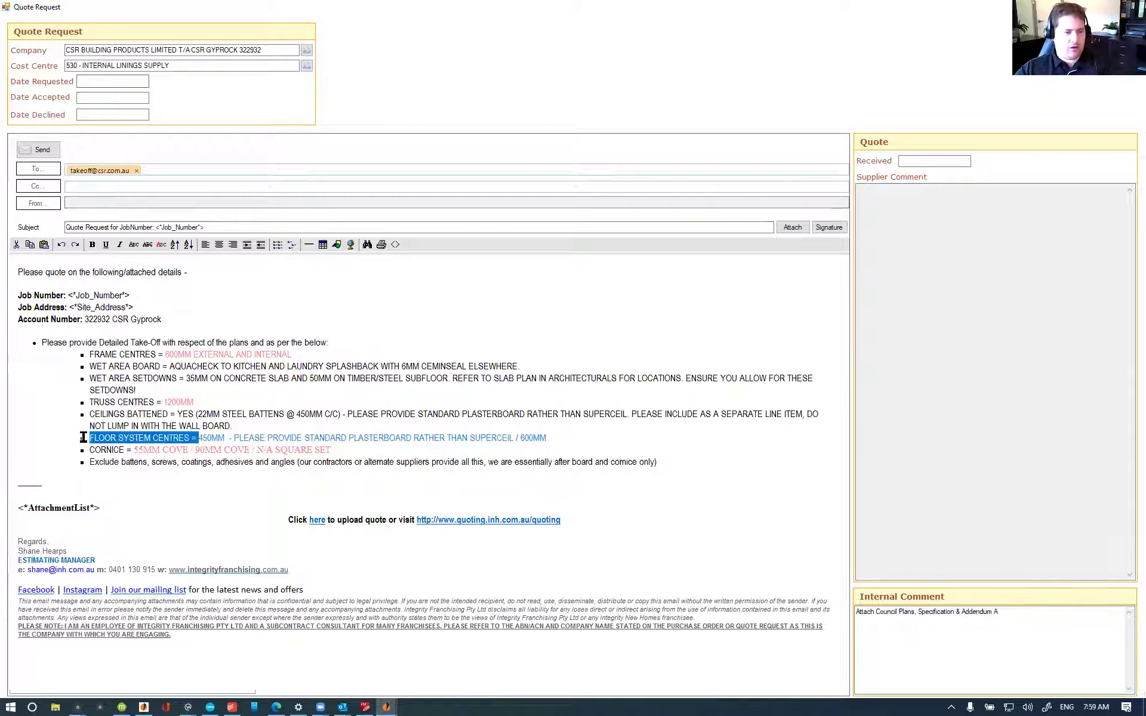
{"action": "key", "text": "BackSpace"}
{"action": "key", "text": "BackSpace"}
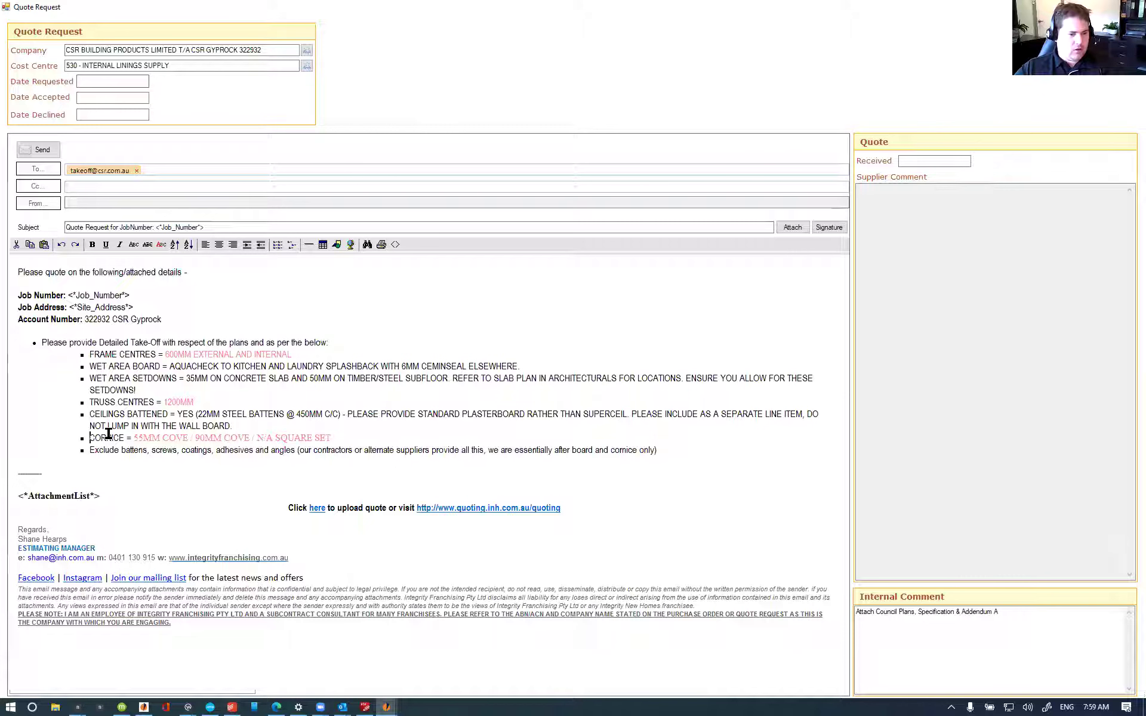
{"action": "left_click_drag", "start_coordinate": [250, 438], "coordinate": [201, 439]}
{"action": "left_click", "coordinate": [356, 437]}
{"action": "left_click_drag", "start_coordinate": [356, 438], "coordinate": [173, 446]}
{"action": "left_click", "coordinate": [141, 442]}
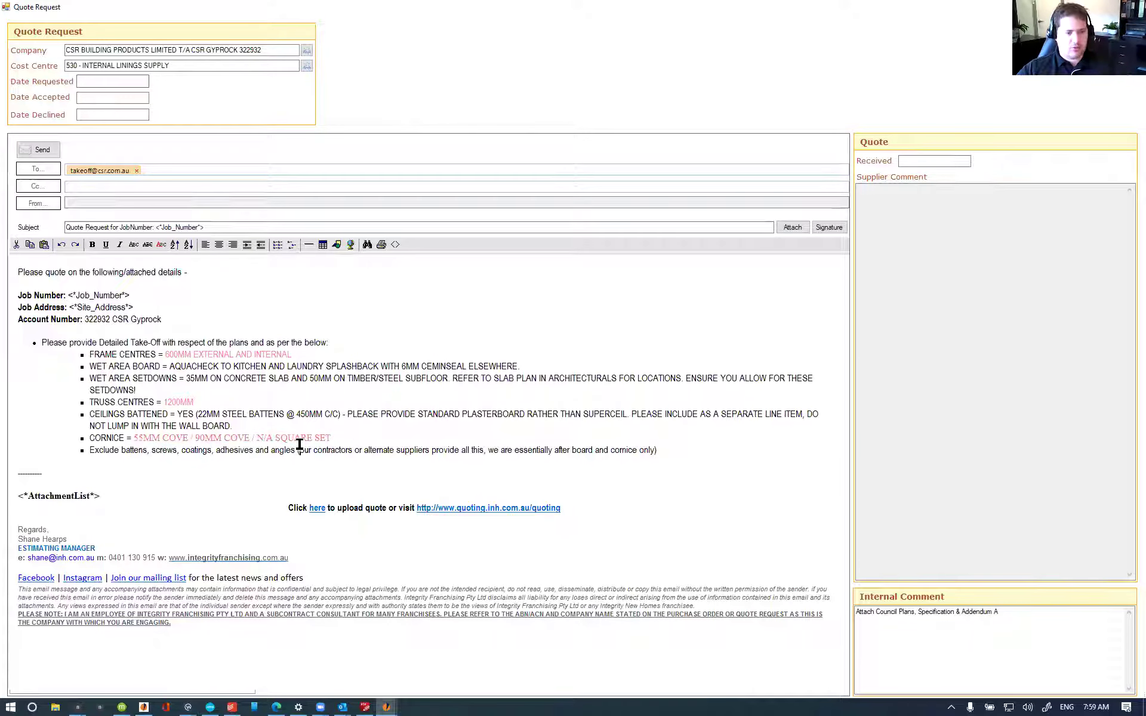
{"action": "left_click", "coordinate": [1132, 7]}
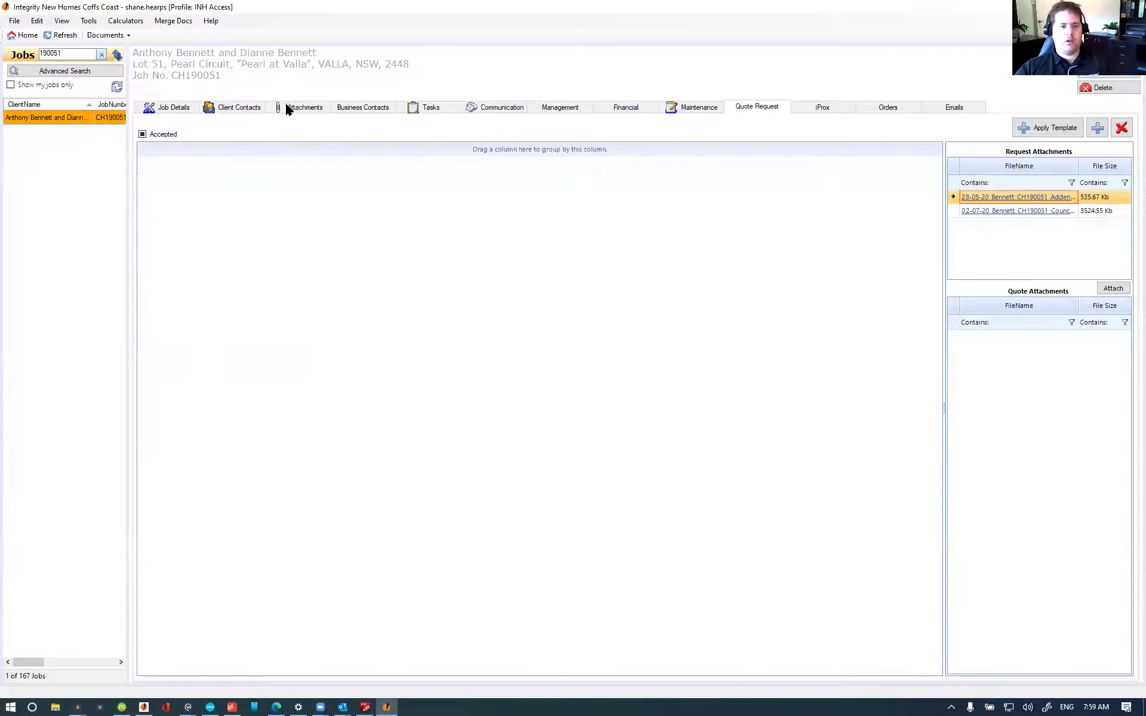
Step: Load the Contract Addendum A estimate in the job's iProx and search its job workup for CORNICE
{"action": "left_click", "coordinate": [300, 110]}
{"action": "left_click", "coordinate": [839, 110]}
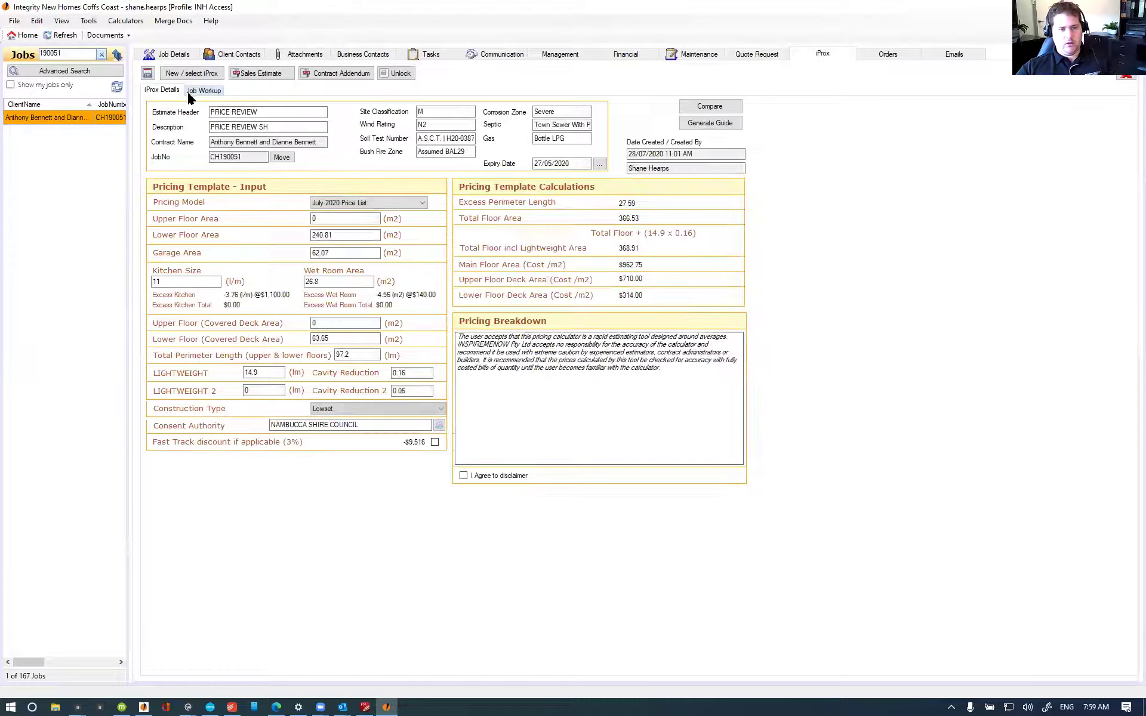
{"action": "left_click", "coordinate": [204, 89]}
{"action": "left_click", "coordinate": [164, 90]}
{"action": "left_click", "coordinate": [185, 71]}
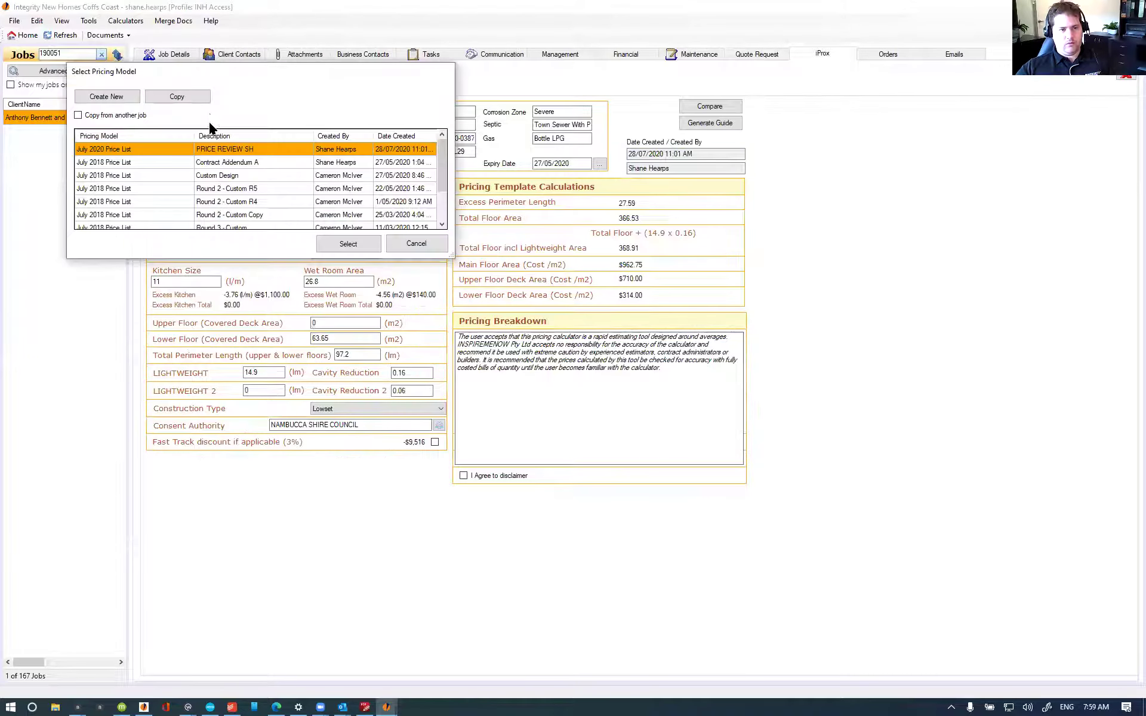
{"action": "left_click", "coordinate": [329, 242]}
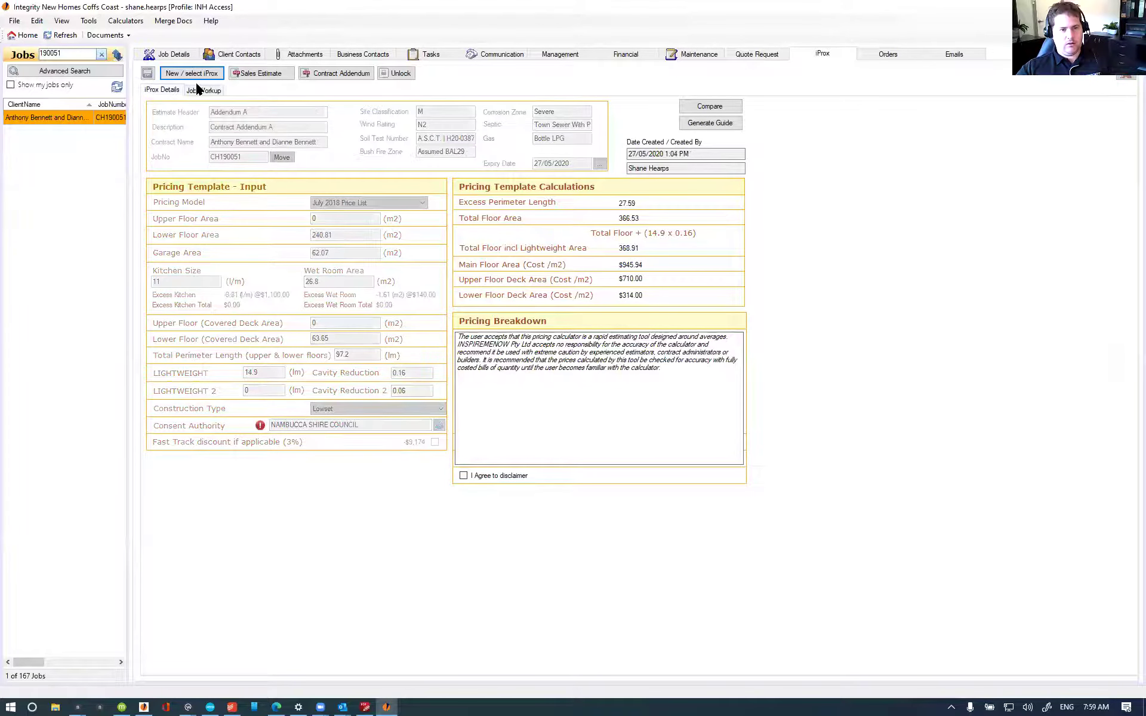
{"action": "left_click", "coordinate": [209, 91]}
{"action": "type", "text": "CORNICE"}
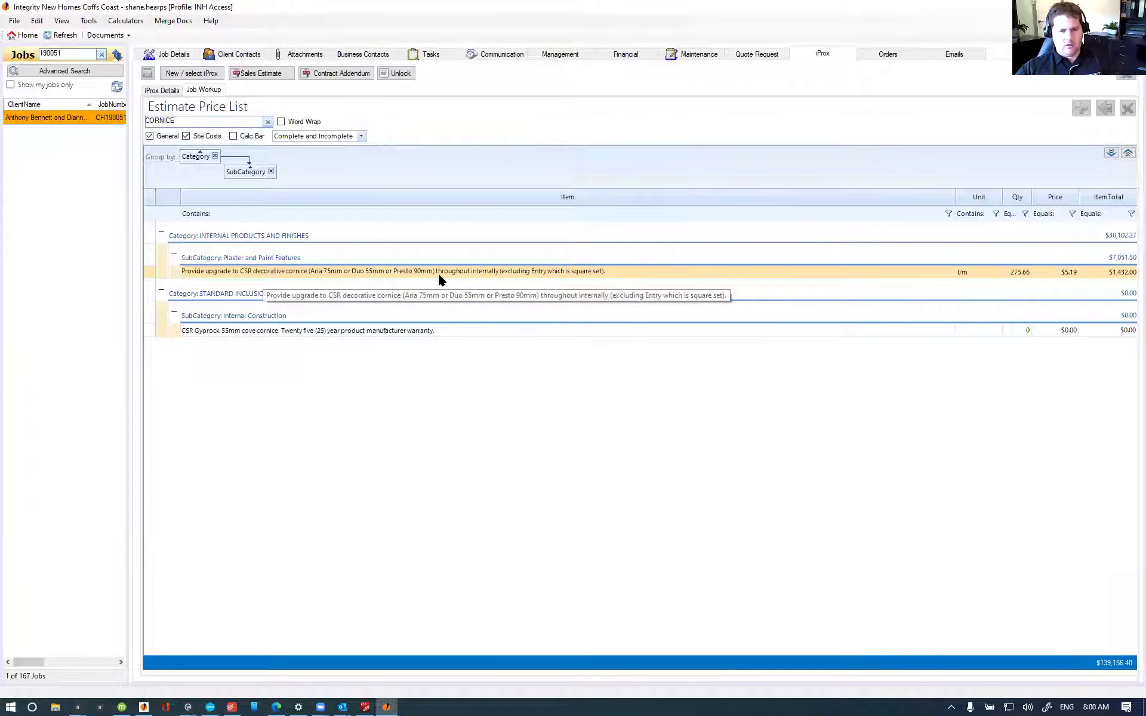
{"action": "left_click", "coordinate": [277, 271]}
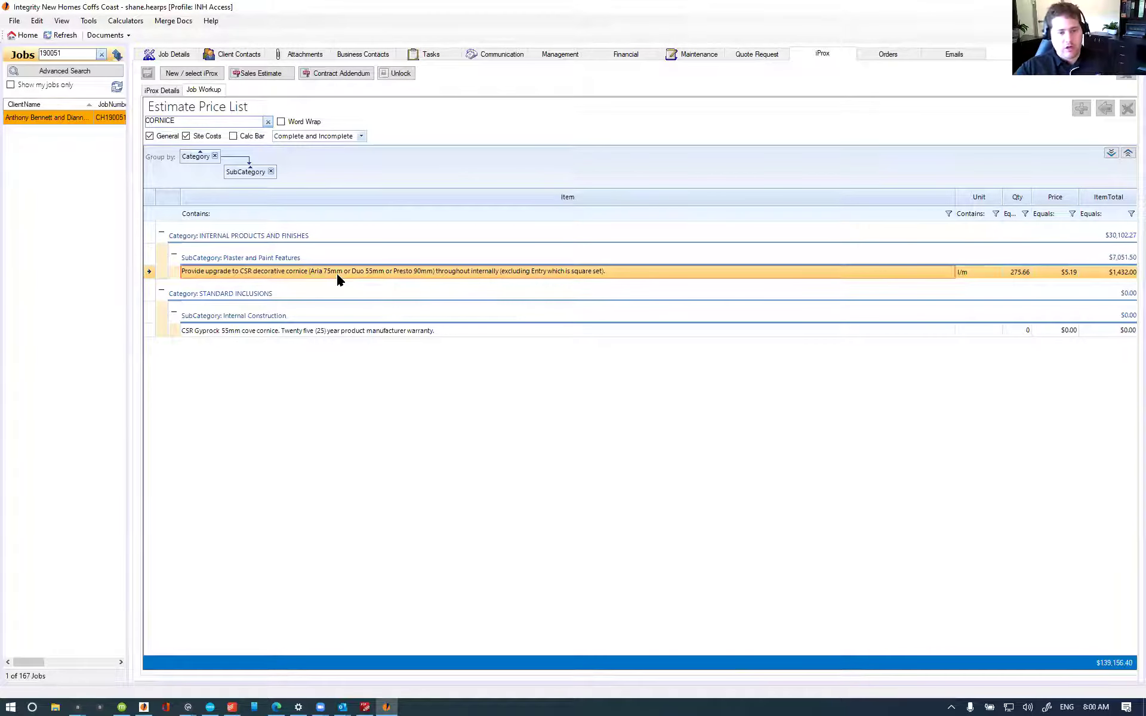
Step: Open the 02-07-20 Council plans PDF from the job's Drawings attachments and look through it around the floor plan
{"action": "left_click", "coordinate": [317, 55]}
{"action": "left_click", "coordinate": [189, 170]}
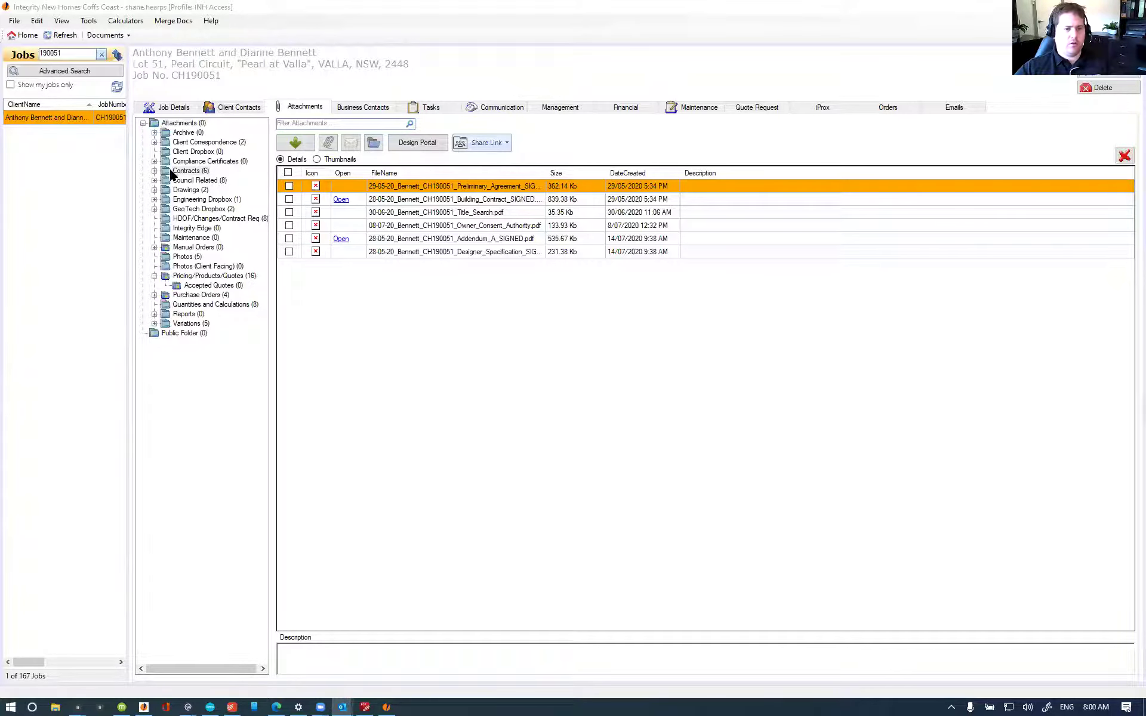
{"action": "left_click", "coordinate": [182, 192]}
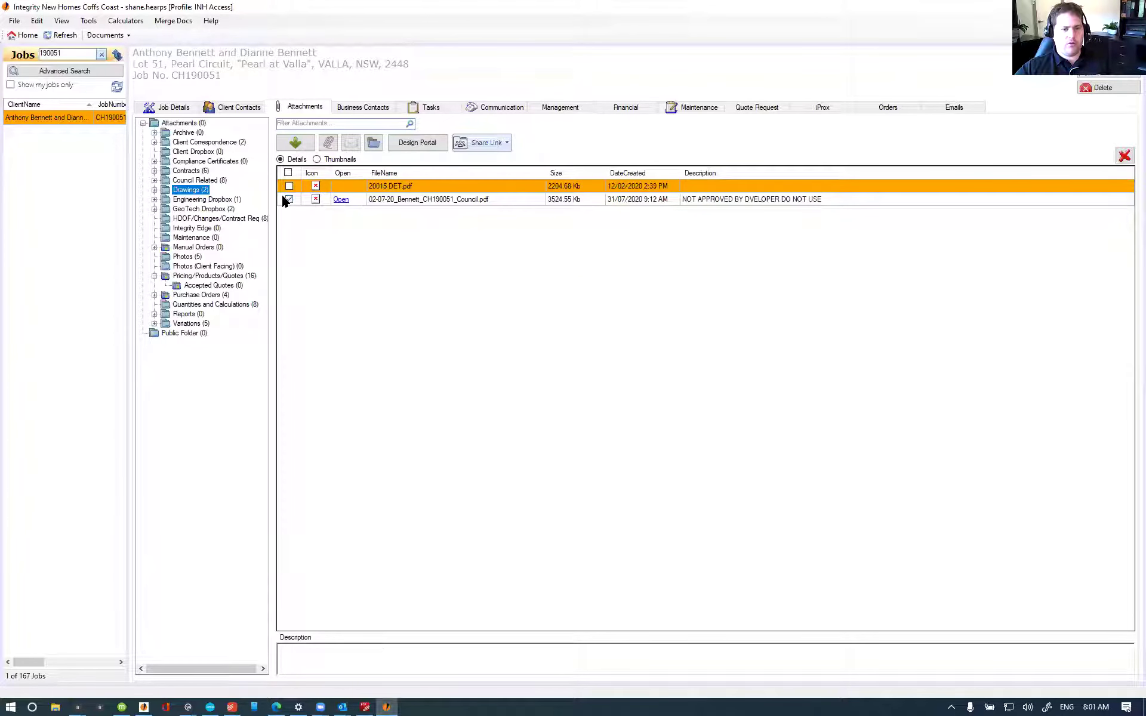
{"action": "left_click", "coordinate": [284, 200]}
{"action": "left_click", "coordinate": [342, 201]}
{"action": "scroll", "coordinate": [618, 358], "scroll_direction": "up", "scroll_amount": 10}
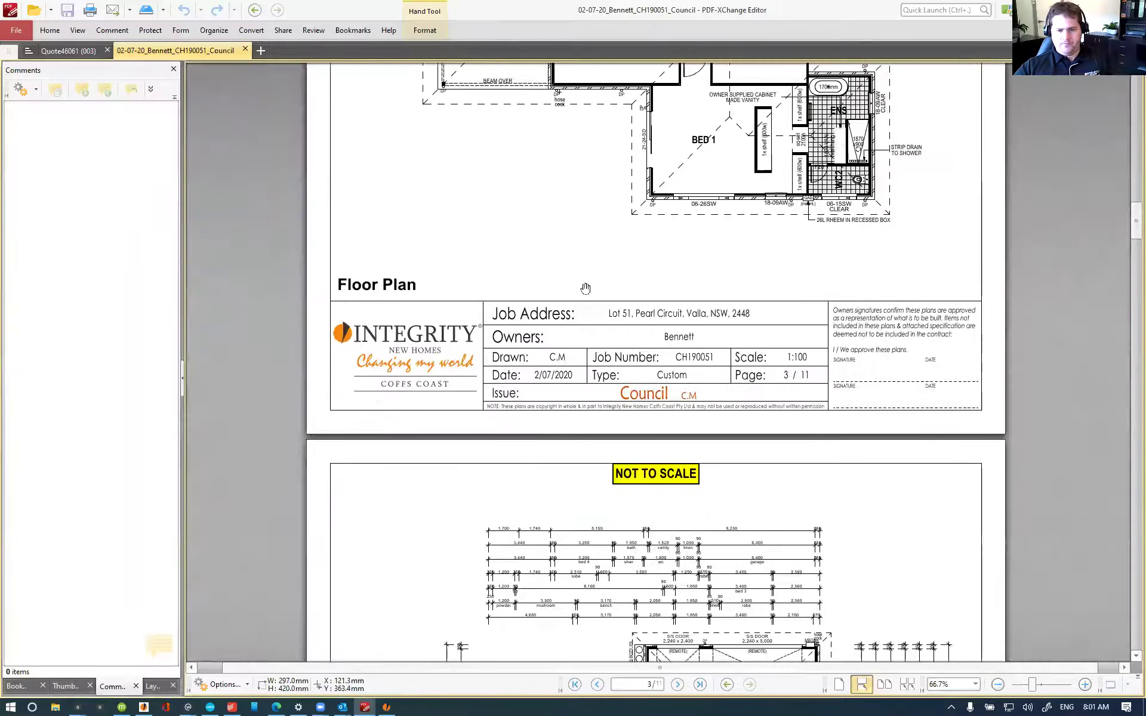
Step: Examine the Bed 4 robe and laundry area on the floor plan of the Council plans
{"action": "scroll", "coordinate": [617, 356], "scroll_direction": "up", "scroll_amount": 1}
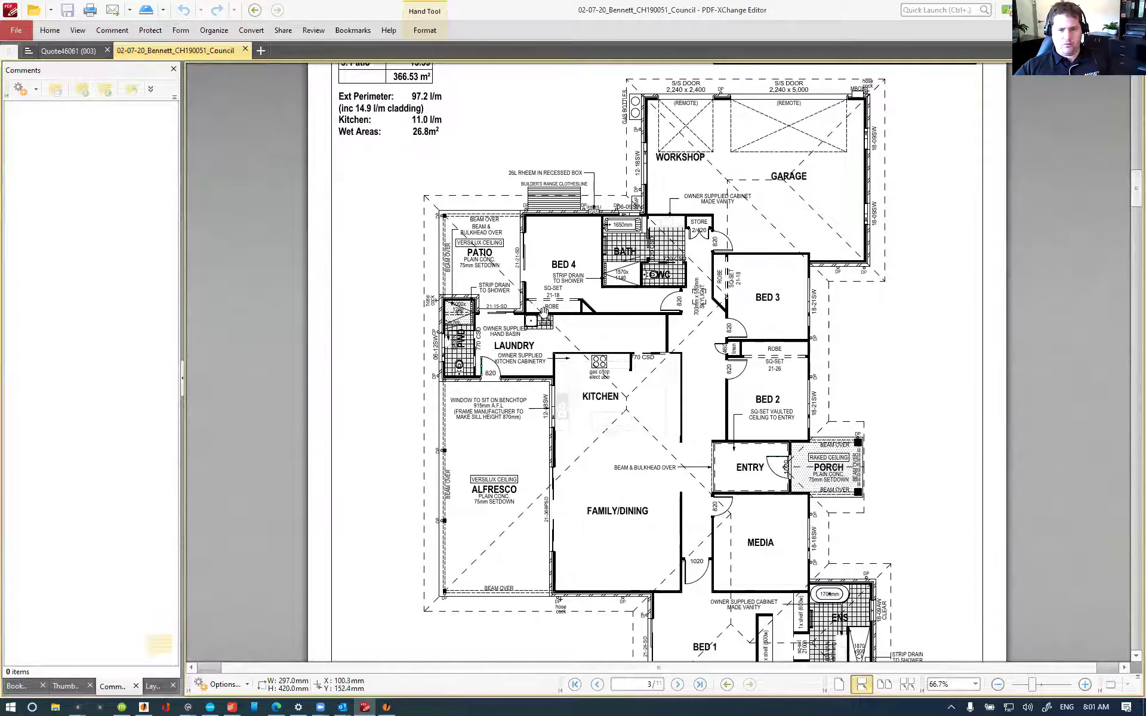
{"action": "scroll", "coordinate": [537, 311], "scroll_direction": "up", "scroll_amount": 5}
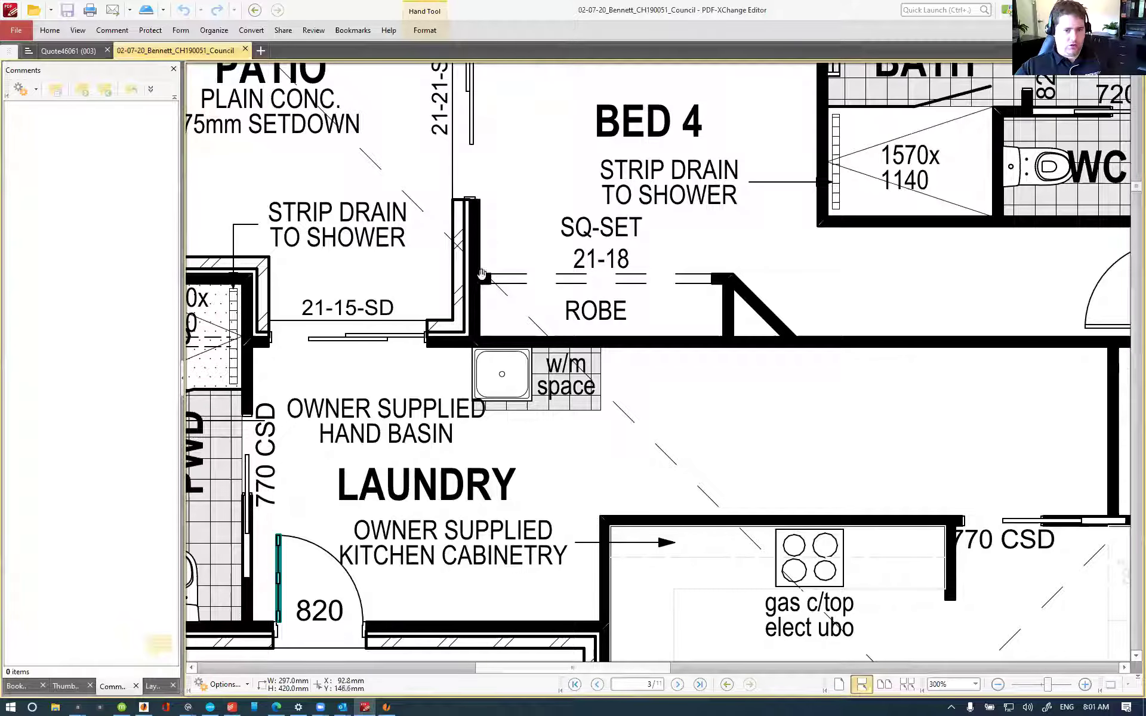
{"action": "scroll", "coordinate": [660, 256], "scroll_direction": "down", "scroll_amount": 5}
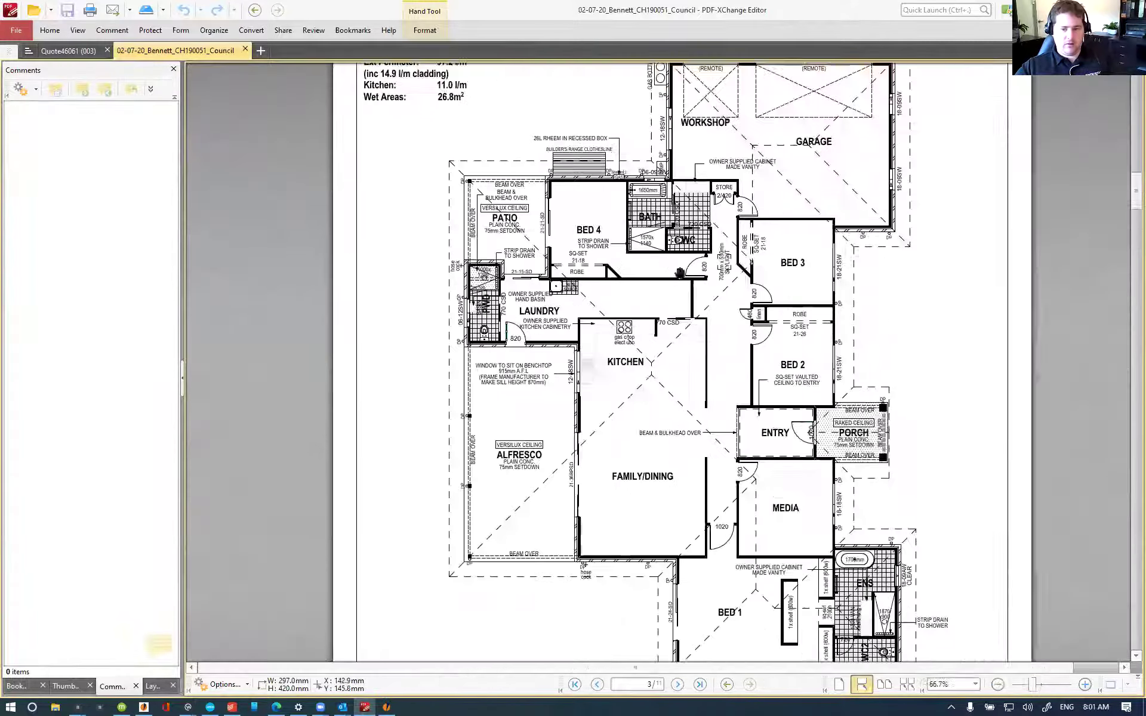
Step: Find the Robe Door Detail on page 10 of the plans and examine its cornice, square-set and plasterboard notes up close
{"action": "scroll", "coordinate": [680, 273], "scroll_direction": "down", "scroll_amount": 2}
{"action": "scroll", "coordinate": [823, 260], "scroll_direction": "down", "scroll_amount": 15}
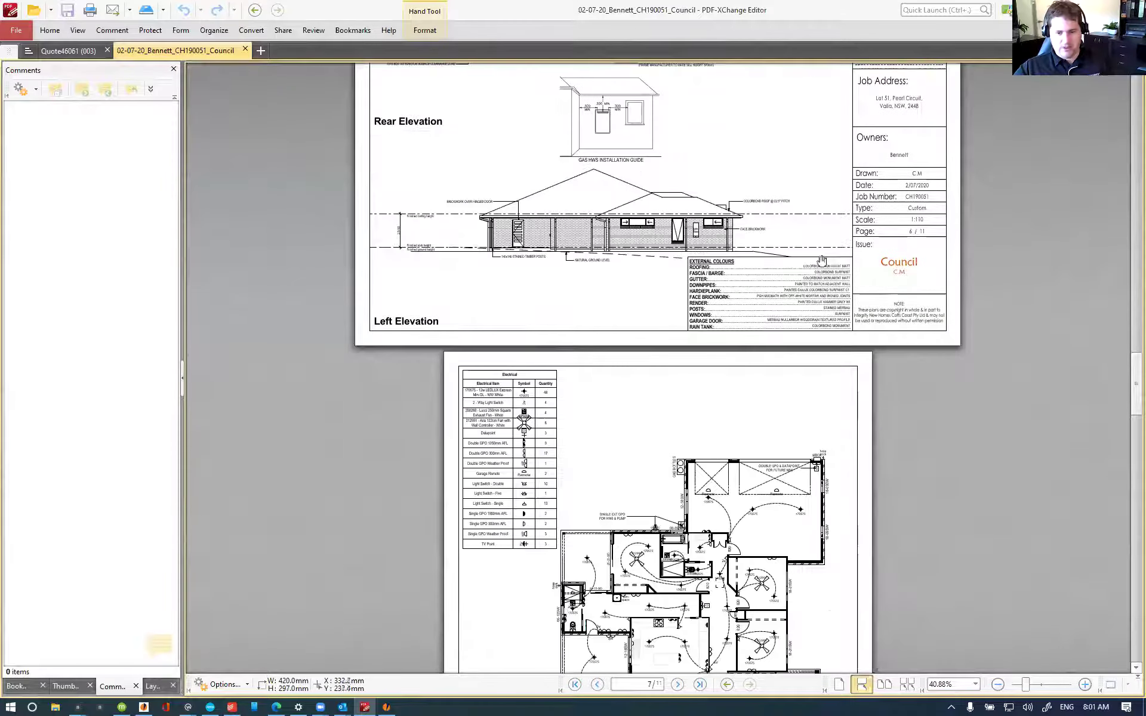
{"action": "scroll", "coordinate": [822, 260], "scroll_direction": "down", "scroll_amount": 10}
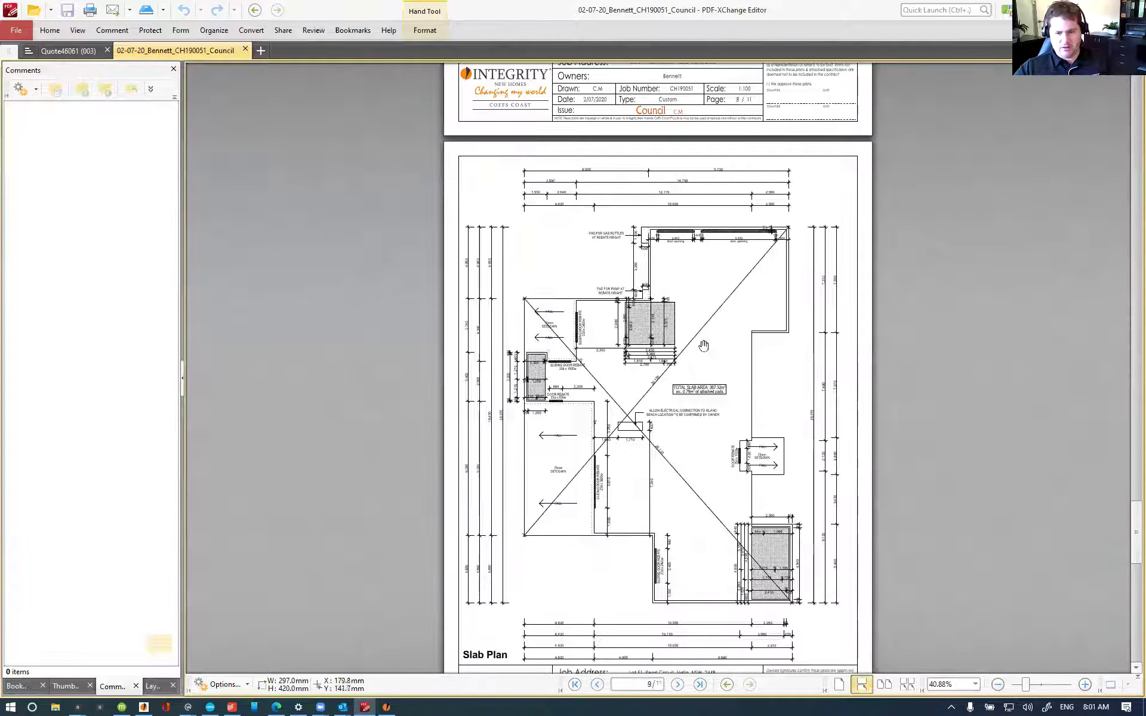
{"action": "scroll", "coordinate": [704, 346], "scroll_direction": "down", "scroll_amount": 12}
{"action": "scroll", "coordinate": [704, 358], "scroll_direction": "up", "scroll_amount": 1}
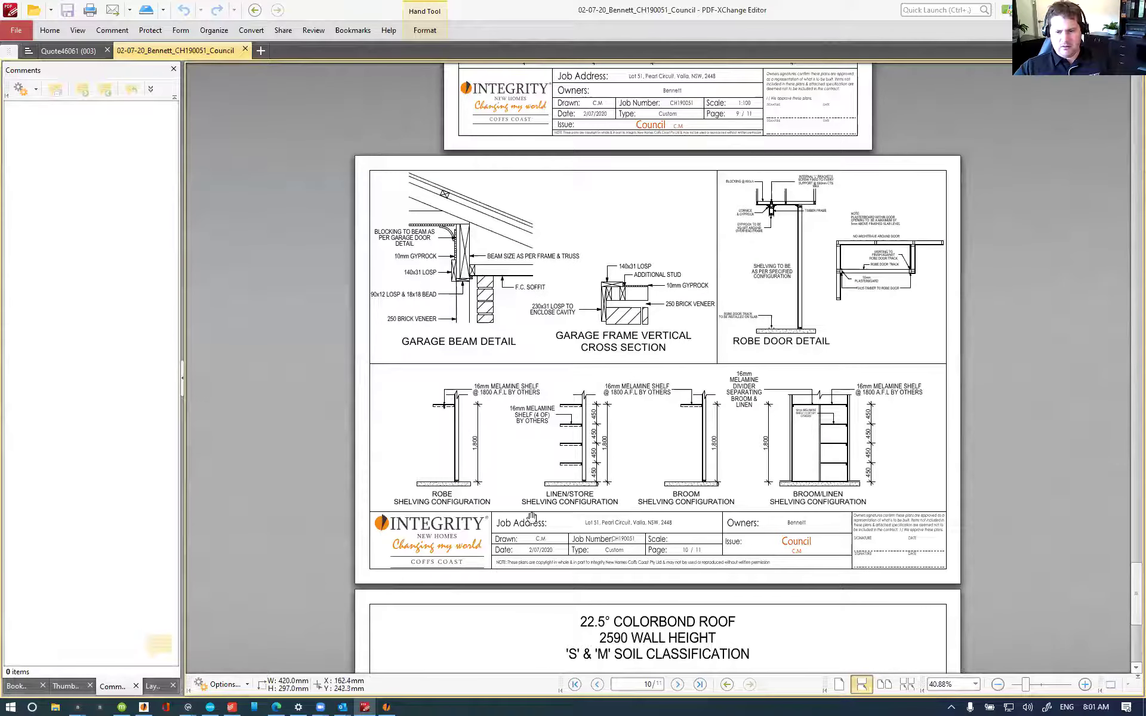
{"action": "scroll", "coordinate": [597, 417], "scroll_direction": "down", "scroll_amount": 5}
{"action": "scroll", "coordinate": [696, 441], "scroll_direction": "up", "scroll_amount": 4}
{"action": "scroll", "coordinate": [892, 206], "scroll_direction": "up", "scroll_amount": 3}
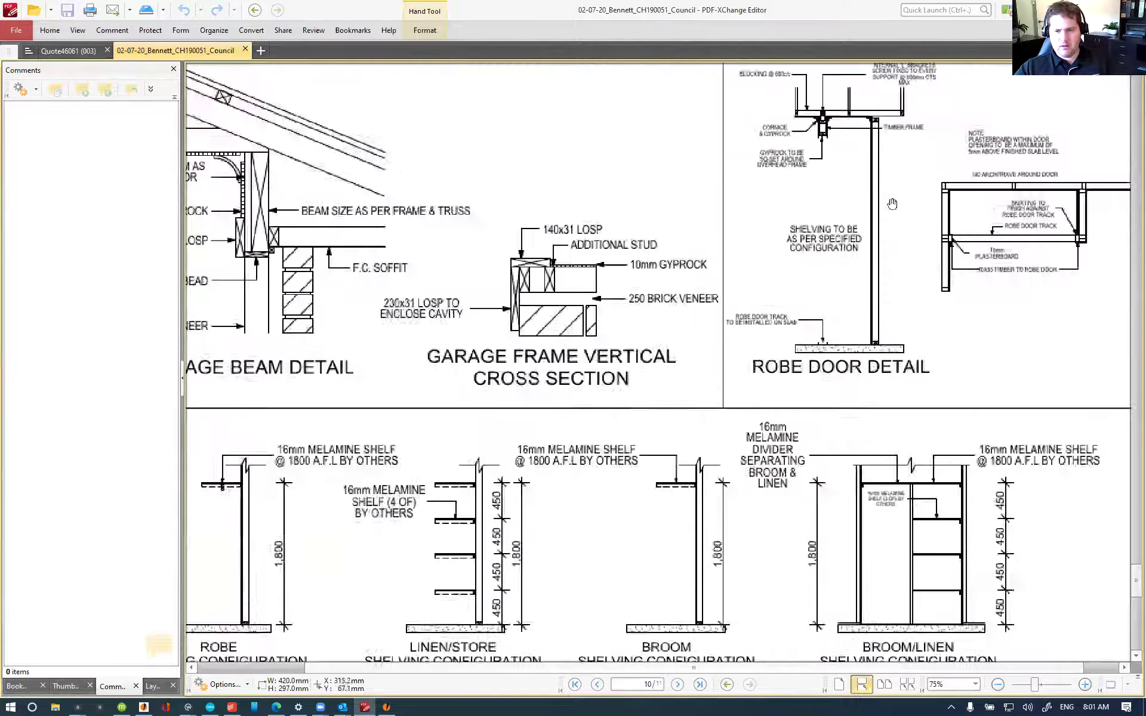
{"action": "scroll", "coordinate": [891, 204], "scroll_direction": "down", "scroll_amount": 1}
{"action": "scroll", "coordinate": [835, 358], "scroll_direction": "up", "scroll_amount": 3}
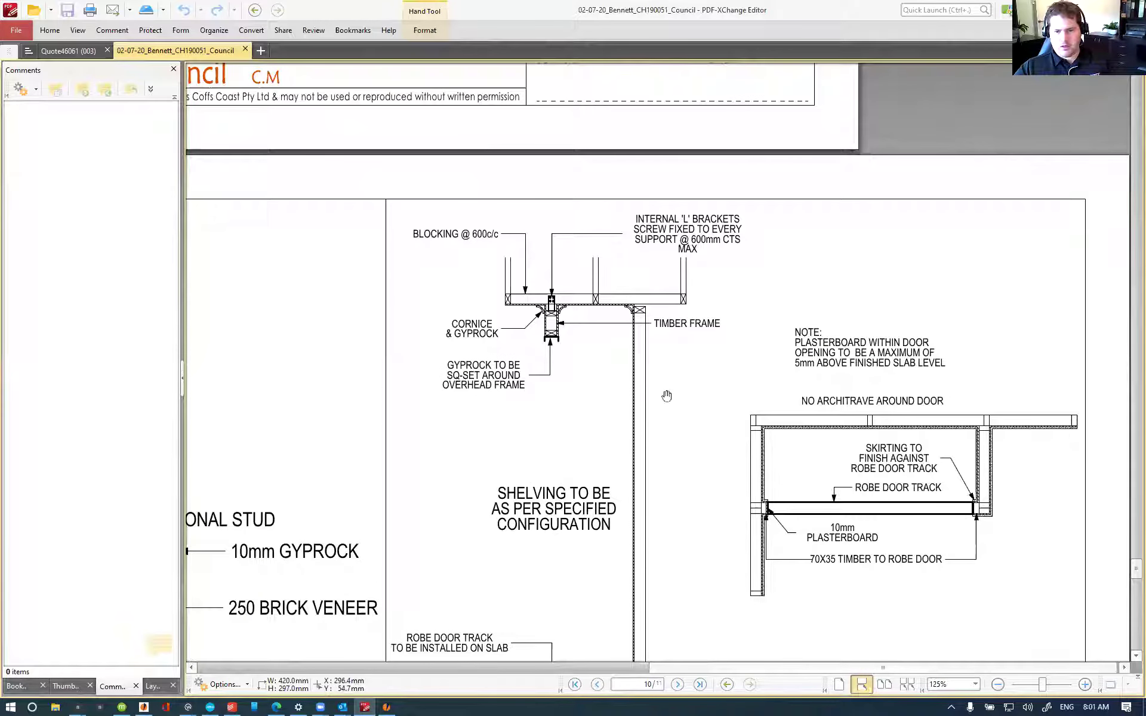
{"action": "scroll", "coordinate": [732, 543], "scroll_direction": "down", "scroll_amount": 2}
{"action": "scroll", "coordinate": [775, 446], "scroll_direction": "up", "scroll_amount": 2}
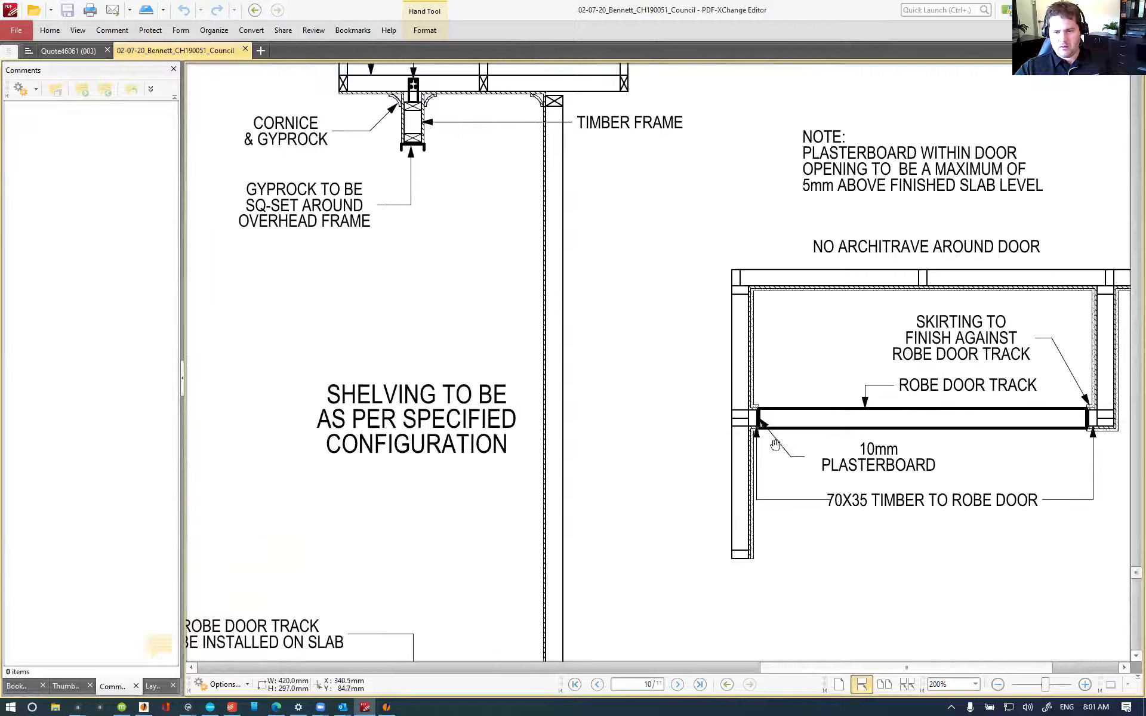
{"action": "scroll", "coordinate": [764, 418], "scroll_direction": "up", "scroll_amount": 2}
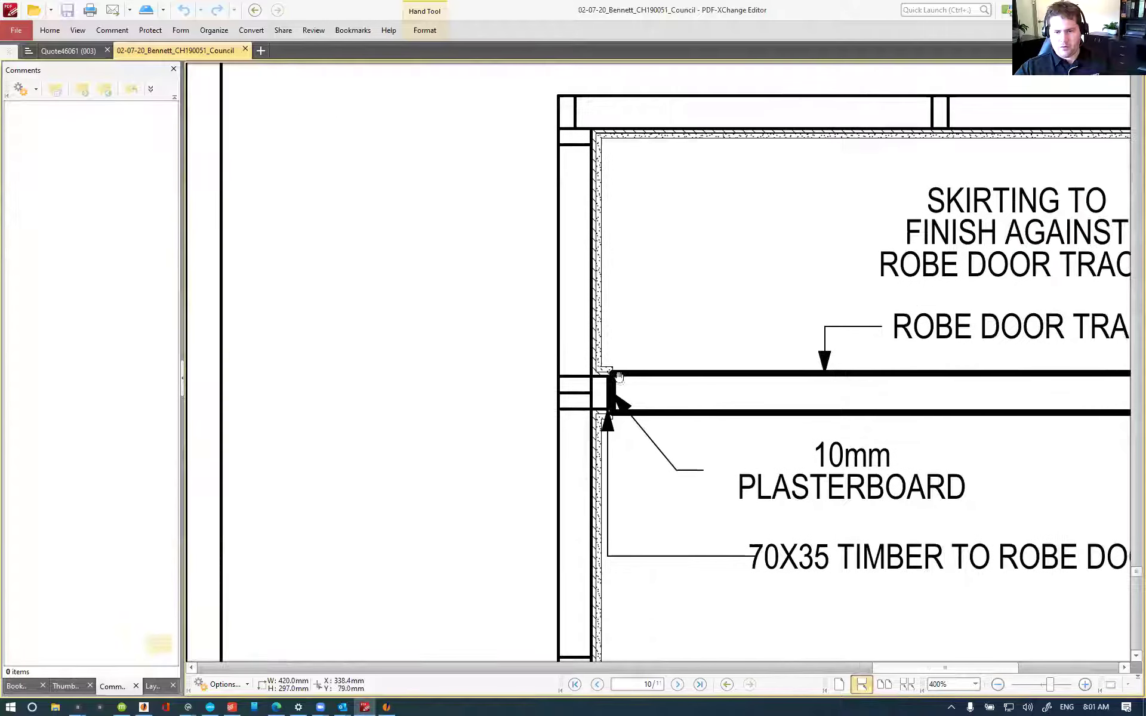
{"action": "scroll", "coordinate": [619, 377], "scroll_direction": "down", "scroll_amount": 4}
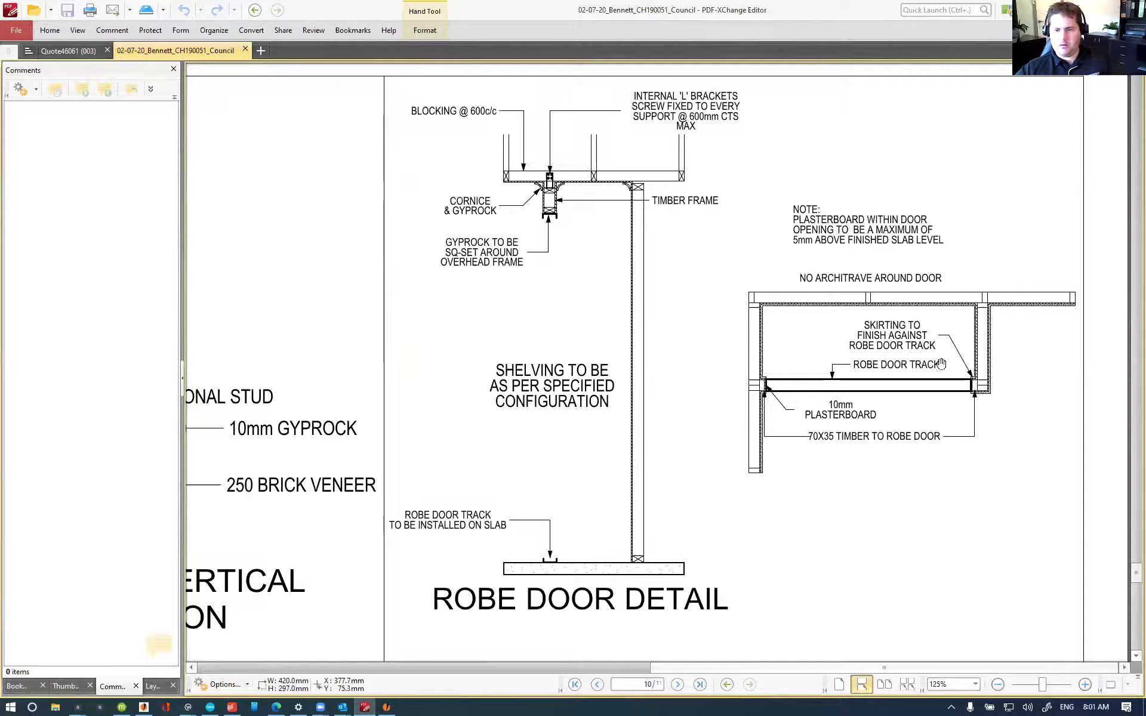
{"action": "scroll", "coordinate": [941, 363], "scroll_direction": "down", "scroll_amount": 3}
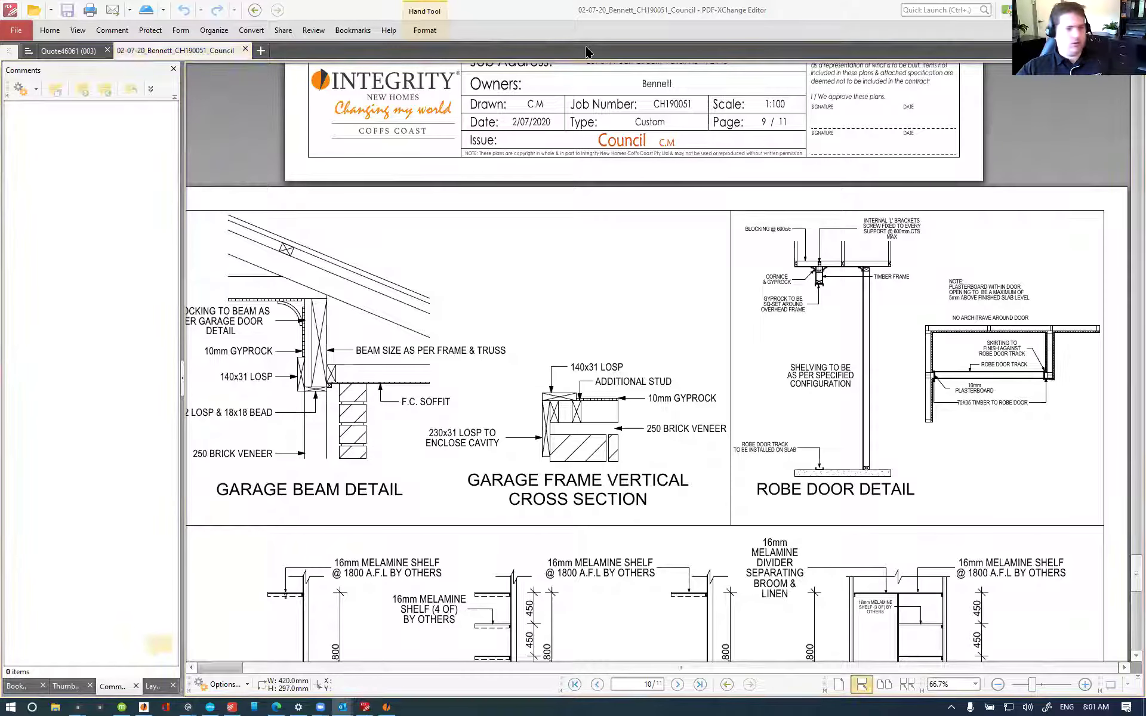
Step: Switch to Build.iQ and filter the price file to cost centre 530 items with "cornice" in the description
{"action": "key", "text": "alt+Tab"}
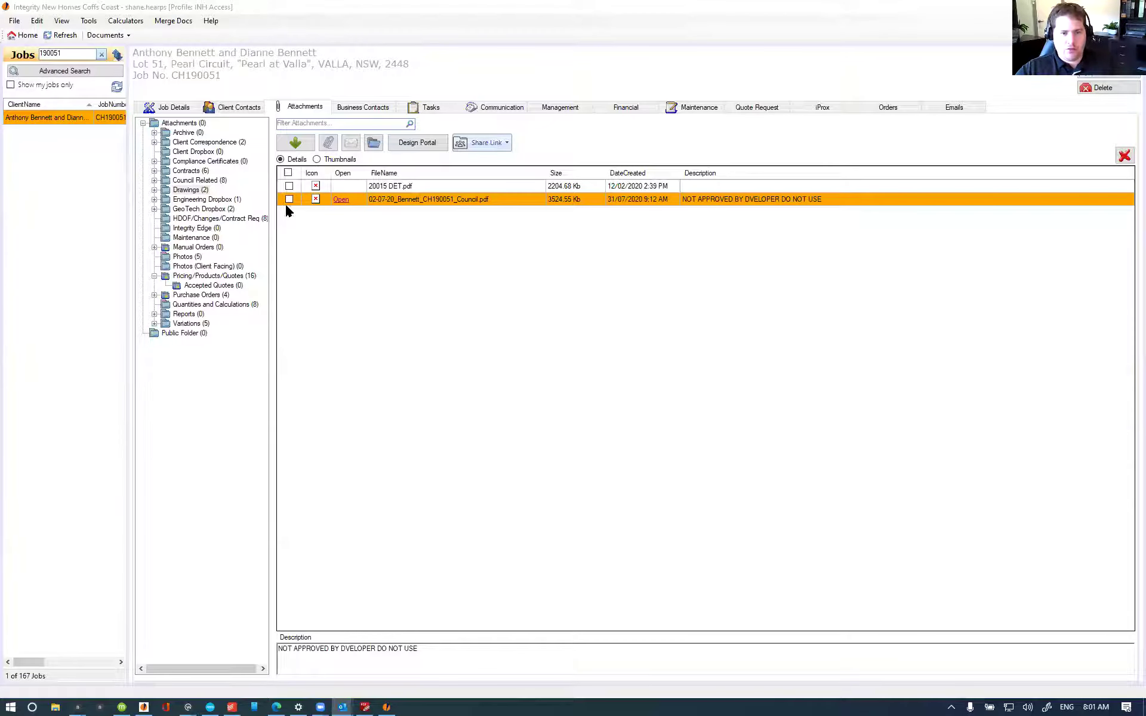
{"action": "left_click", "coordinate": [756, 105]}
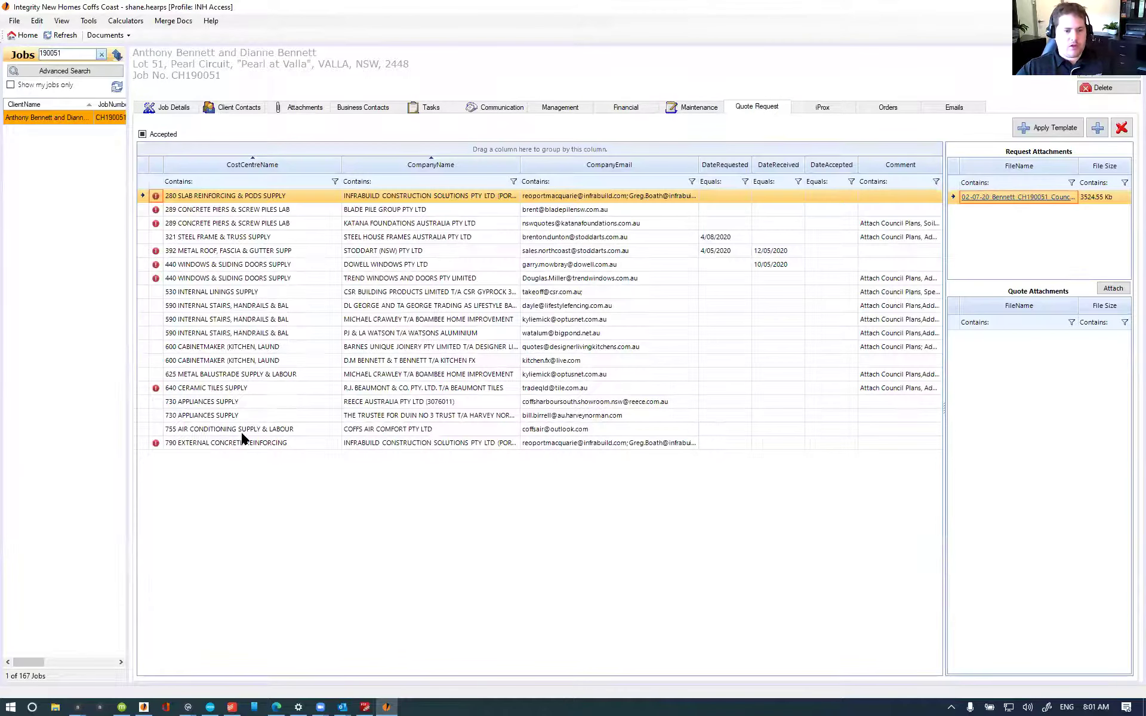
{"action": "mouse_move", "coordinate": [79, 705]}
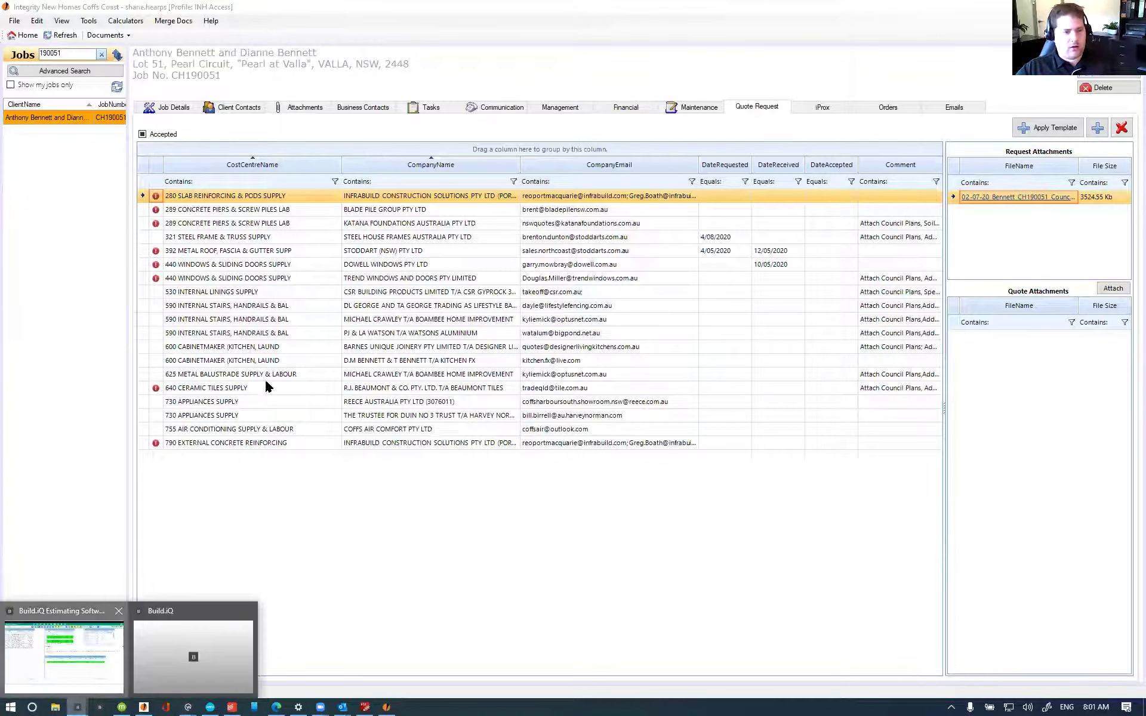
{"action": "left_click", "coordinate": [53, 656]}
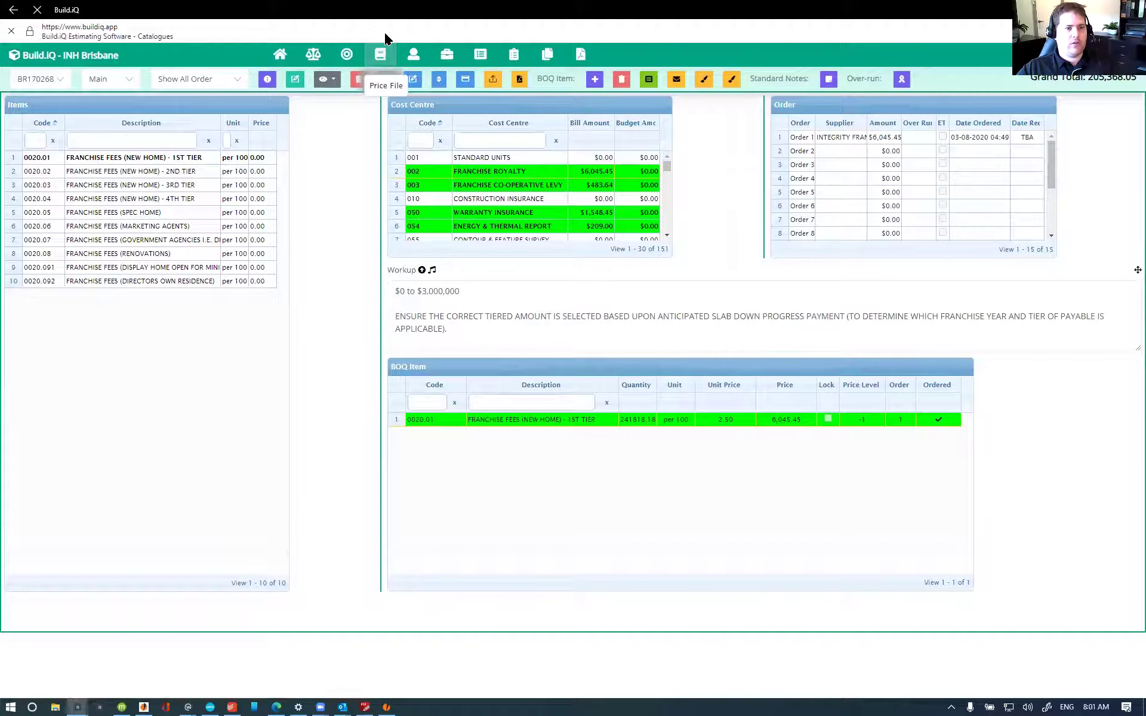
{"action": "left_click", "coordinate": [329, 136]}
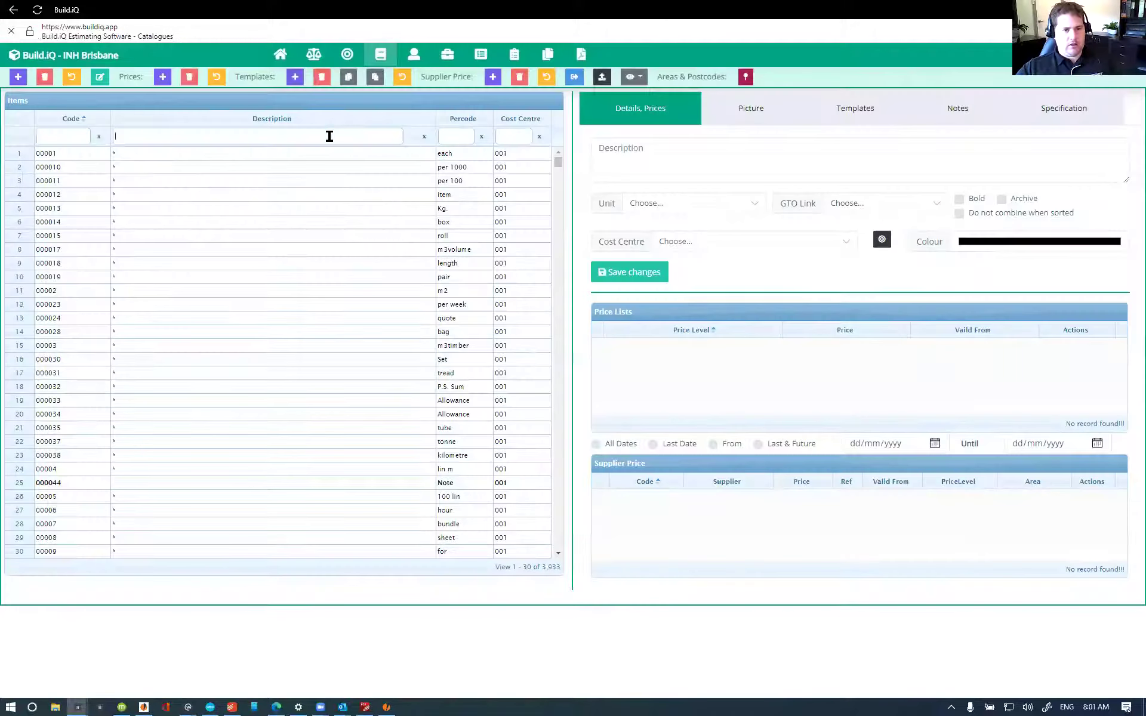
{"action": "left_click", "coordinate": [519, 141]}
{"action": "type", "text": "530"}
{"action": "key", "text": "Return"}
{"action": "left_click", "coordinate": [285, 136]}
{"action": "type", "text": "cornice"}
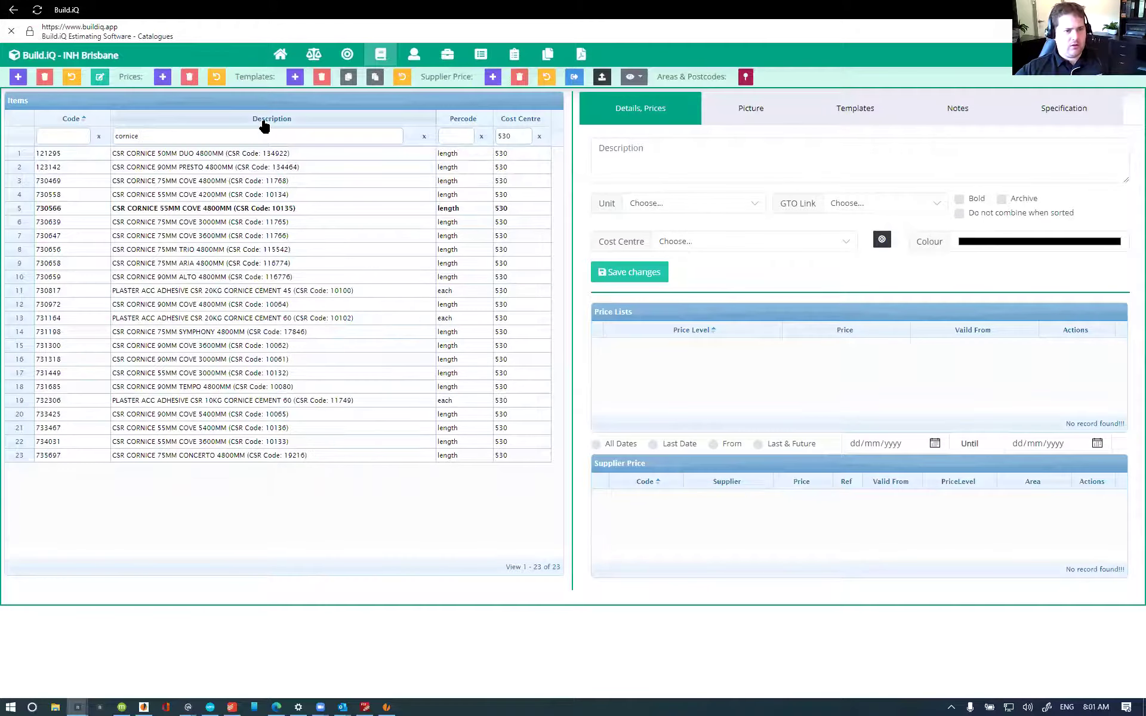
Step: Sort the cornice items by description and view the 90MM ALTO and 75MM ARIA 4800MM entries with their supplier prices
{"action": "left_click", "coordinate": [264, 123]}
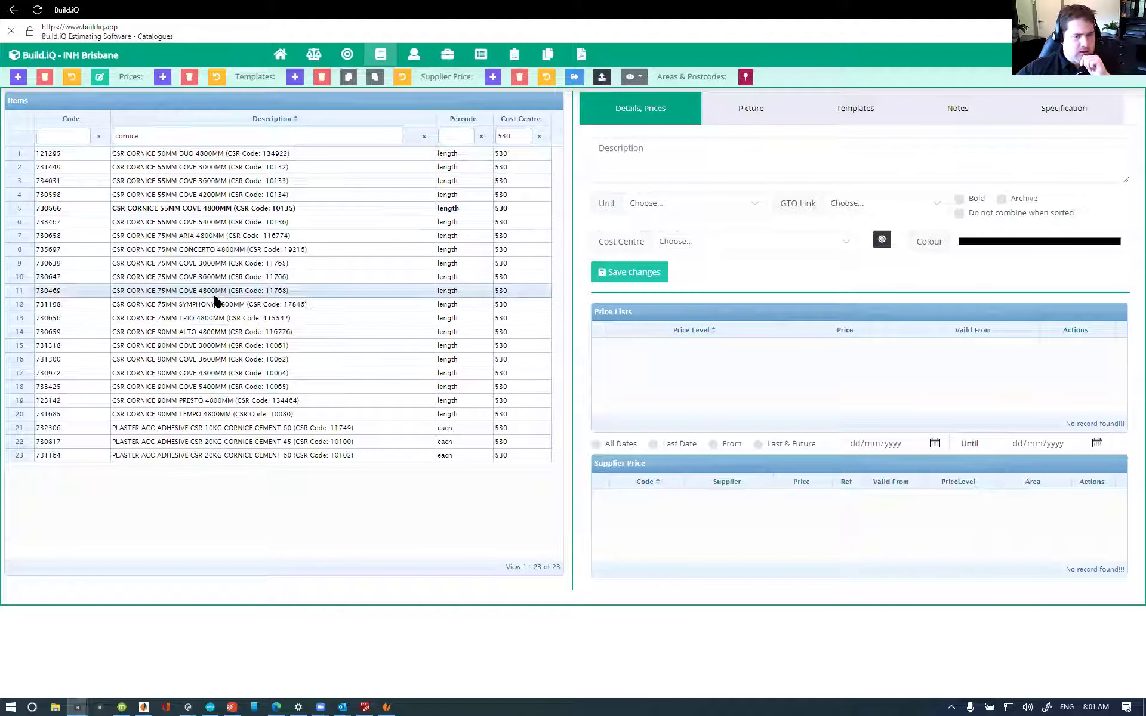
{"action": "left_click", "coordinate": [200, 331]}
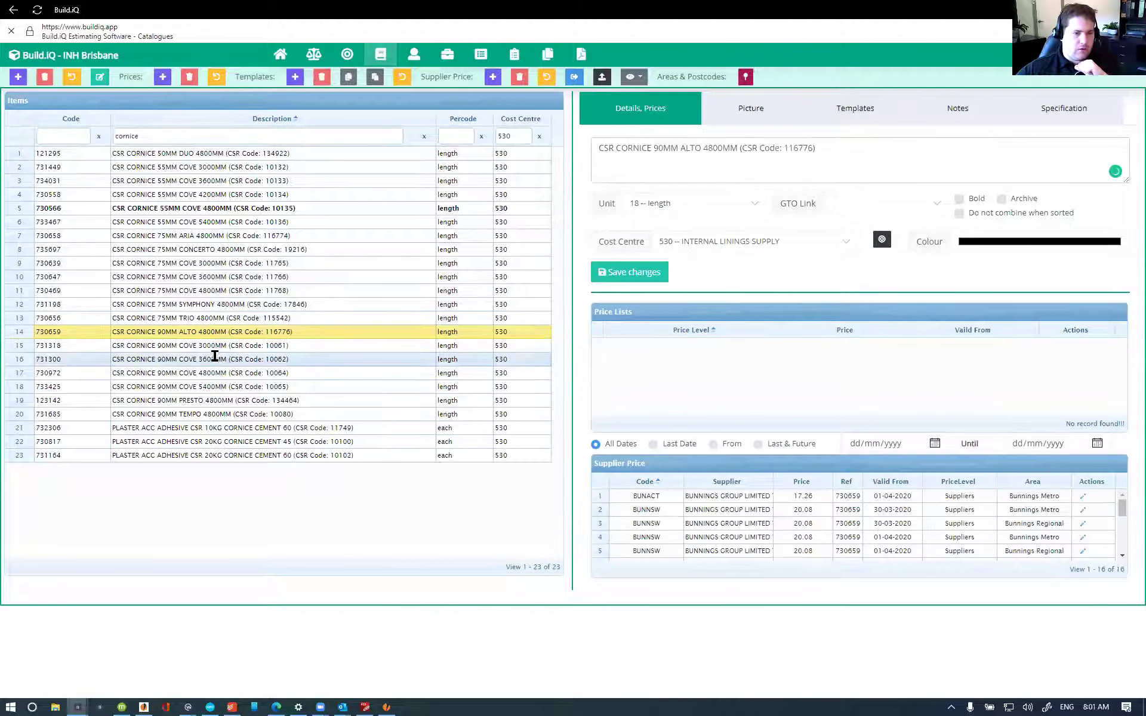
{"action": "left_click", "coordinate": [203, 238]}
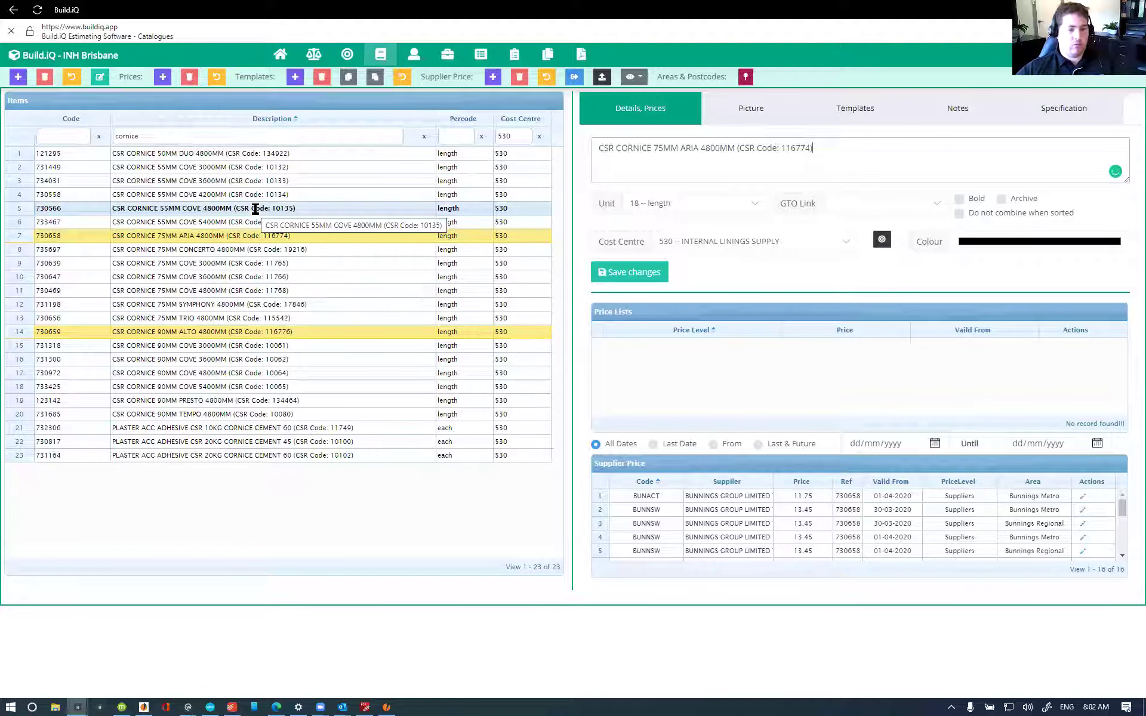
Step: Return to the job's iProx in the job management program and check the cornice items in its job workup
{"action": "key", "text": "alt+Tab"}
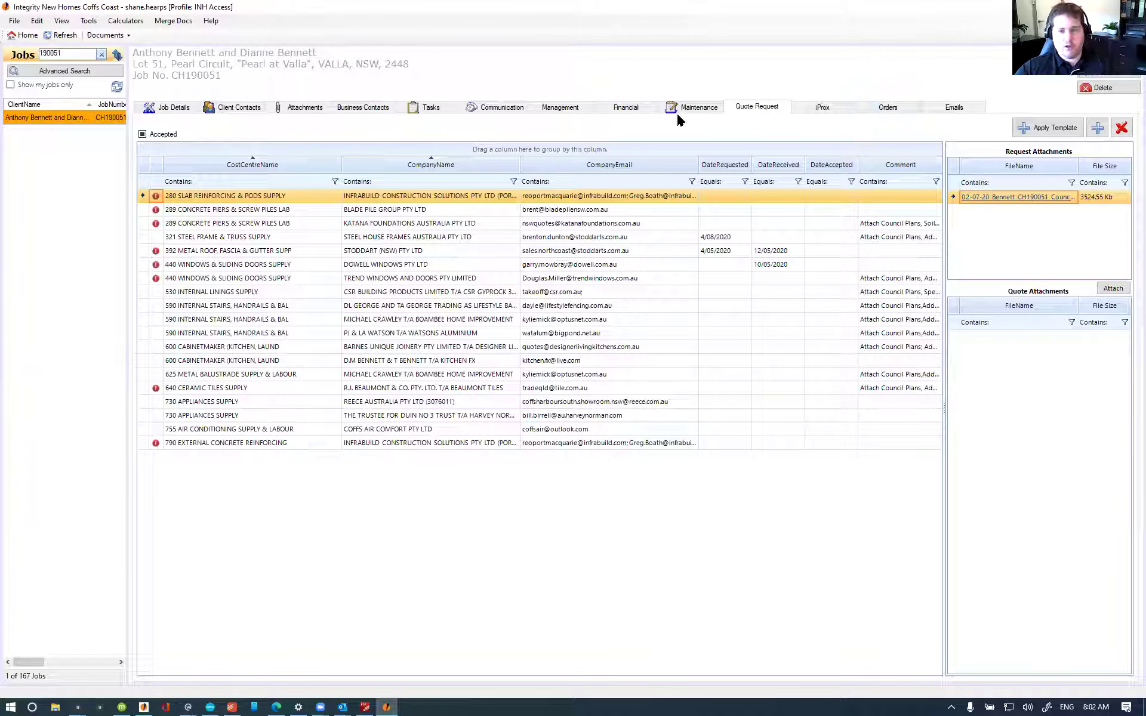
{"action": "left_click", "coordinate": [873, 106]}
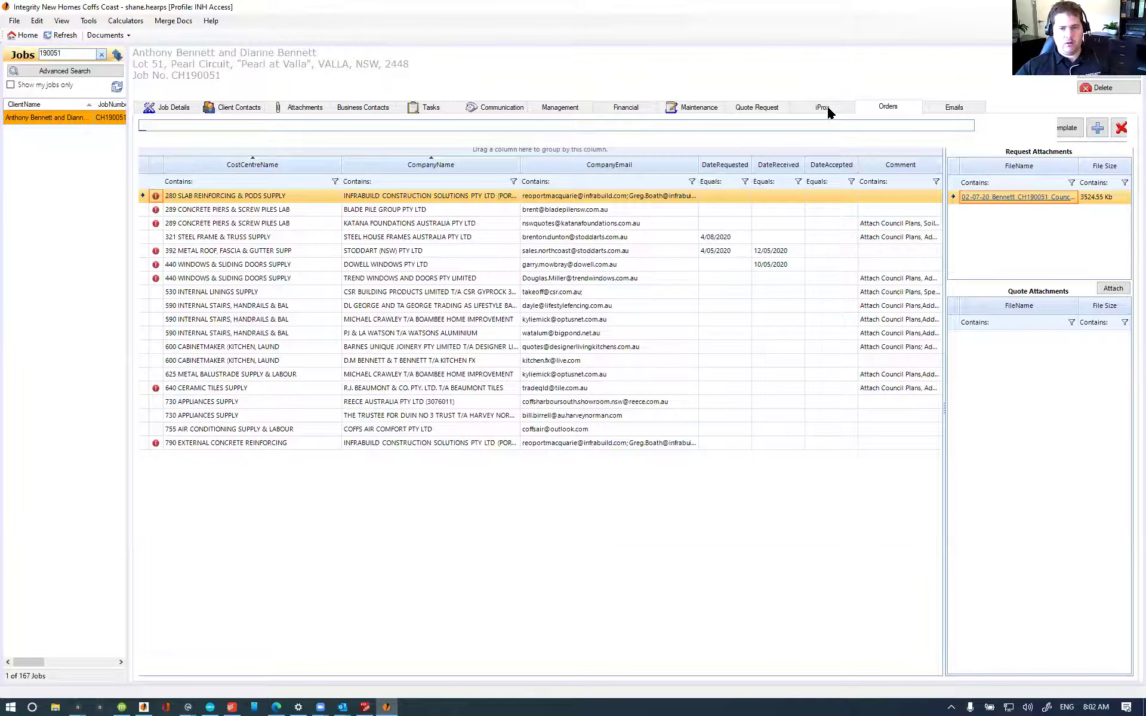
{"action": "left_click", "coordinate": [828, 109]}
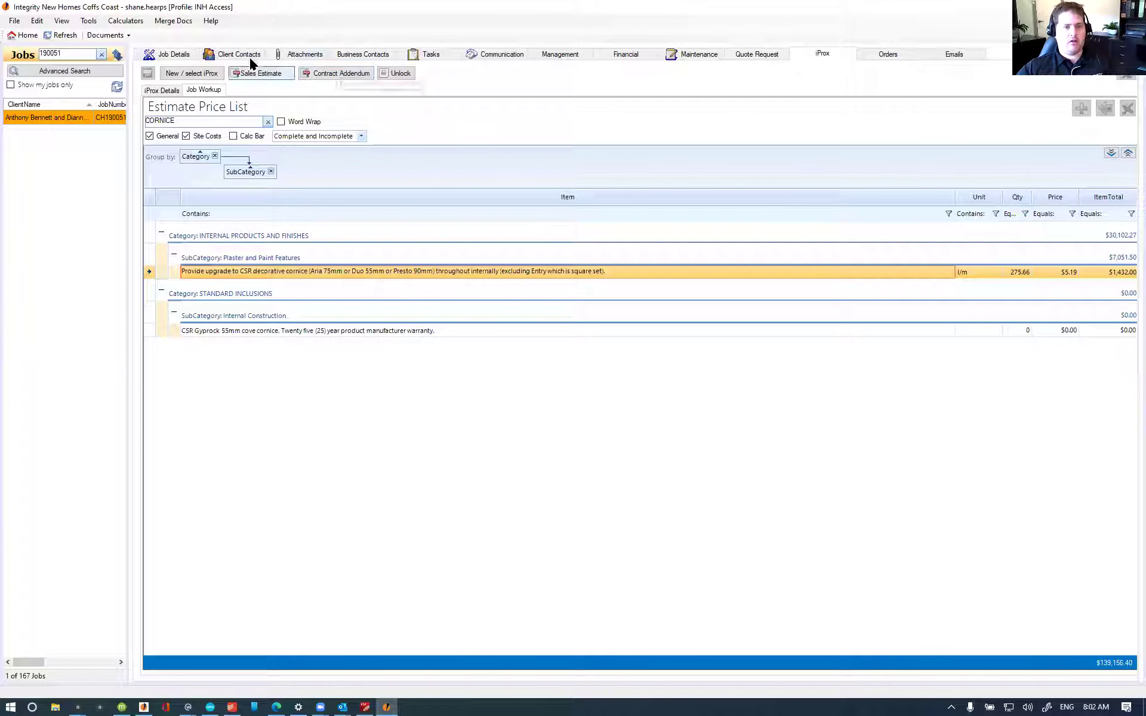
Step: Reopen the CSR Gyprock quote request and replace the cornice options with "SQUARE SET TO ENTRY AND 75MM DUO"
{"action": "left_click", "coordinate": [756, 55]}
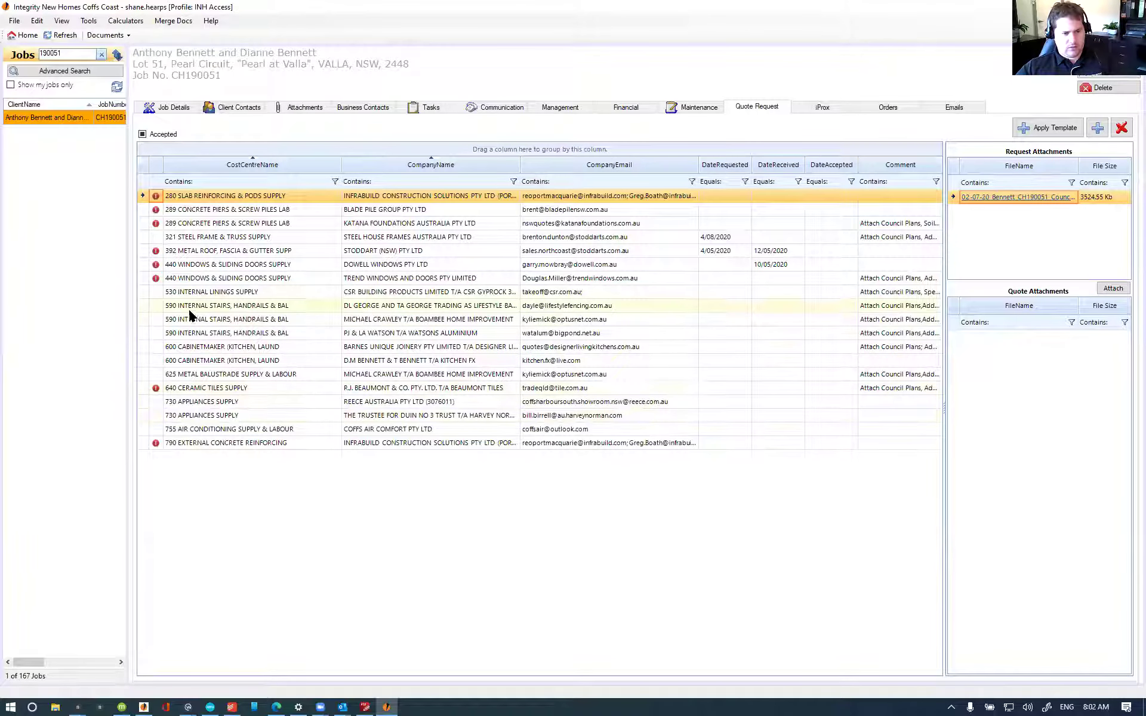
{"action": "double_click", "coordinate": [216, 295]}
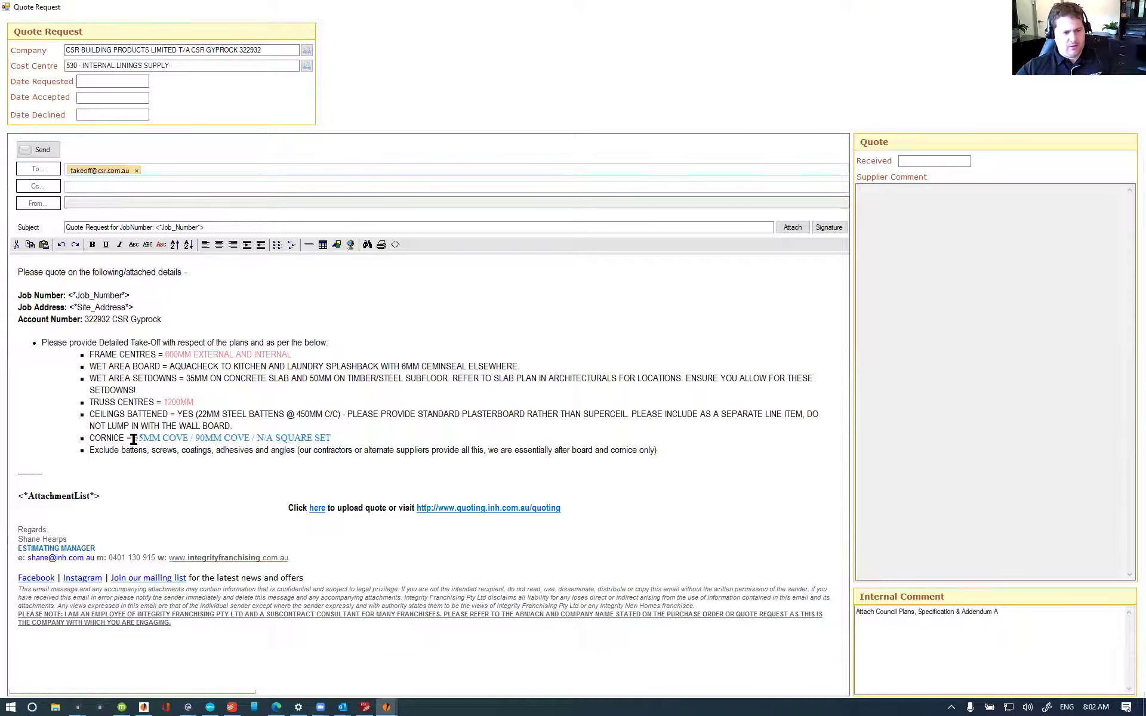
{"action": "type", "text": "SQUARE SET TO ENTRY AND 75MM DUO"}
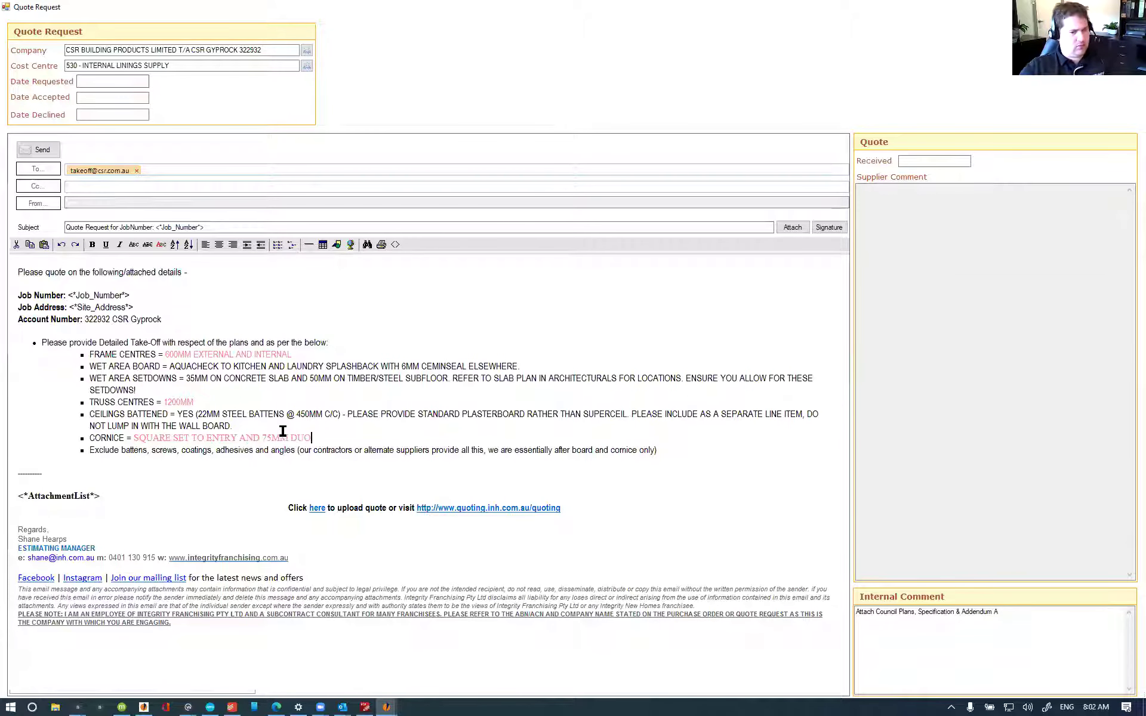
Step: Switch to the Build.iQ price file and check the 50MM DUO and 90MM ALTO 4800MM cornice entries
{"action": "mouse_move", "coordinate": [78, 707]}
{"action": "left_click", "coordinate": [69, 673]}
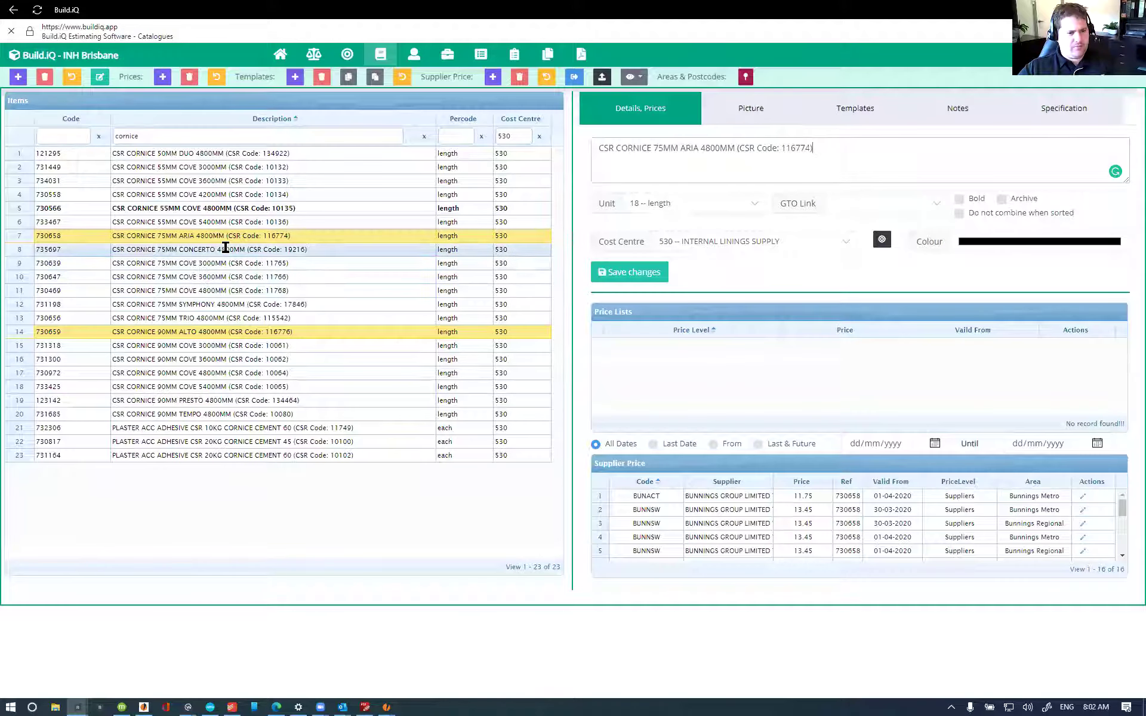
{"action": "left_click", "coordinate": [192, 157]}
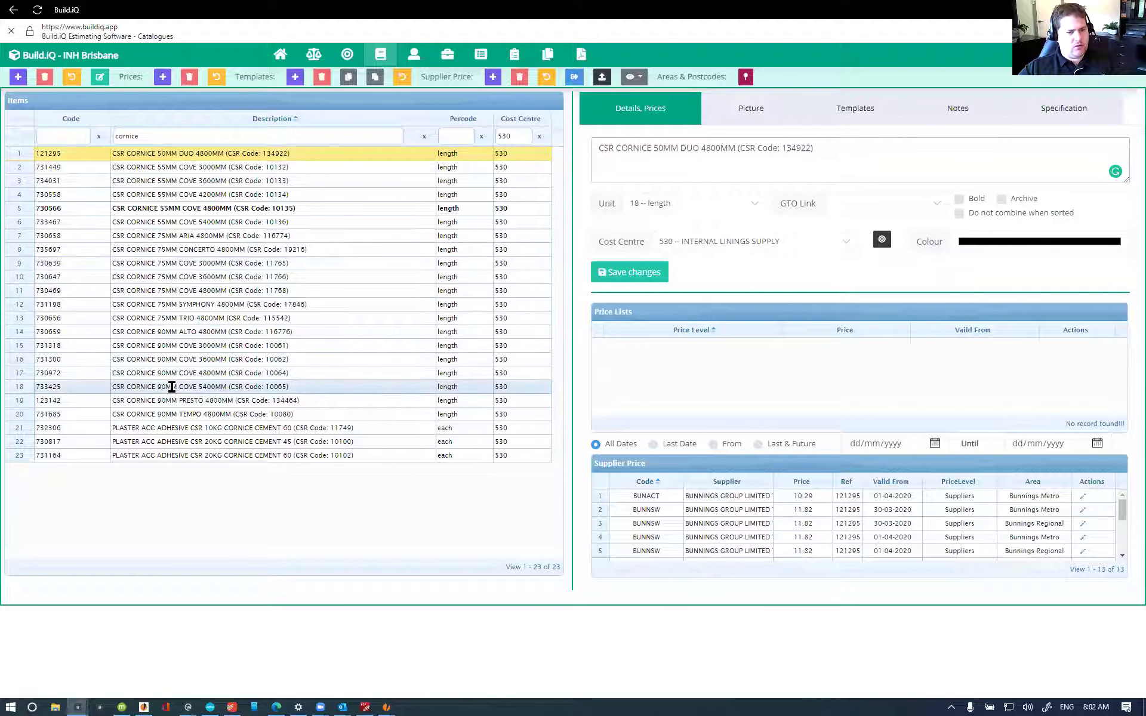
{"action": "left_click", "coordinate": [171, 331]}
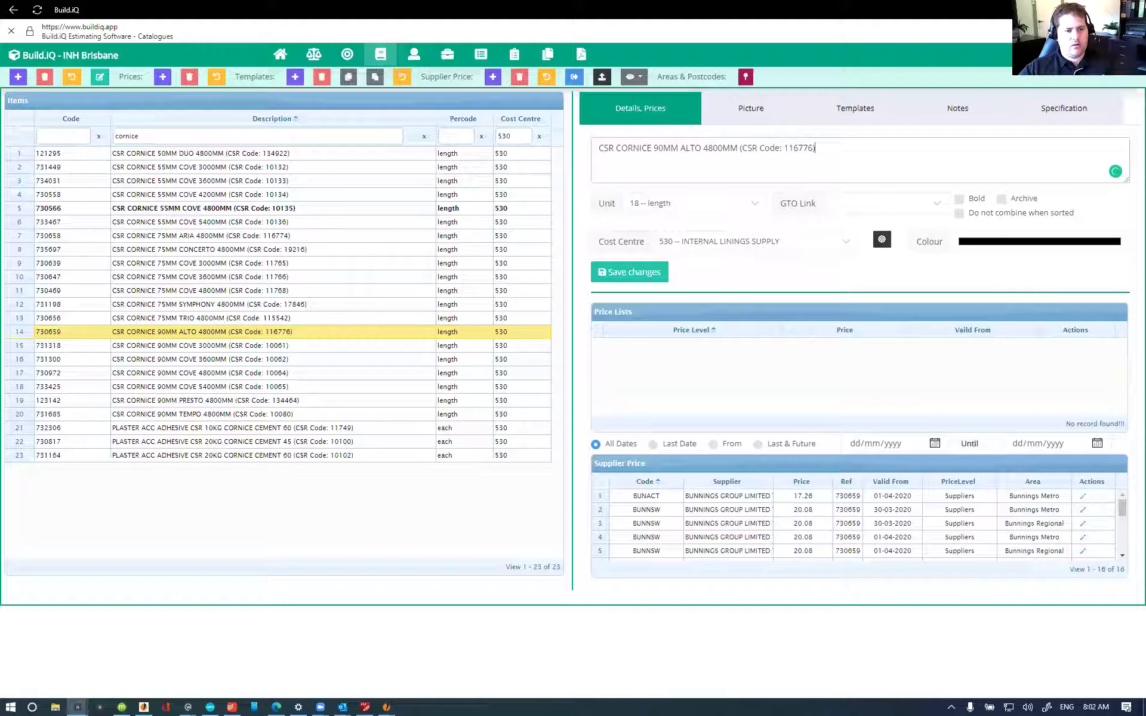
Step: Back in the quote request, replace DUO so the cornice line ends with "75MM TRIO ELSEWHERE."
{"action": "key", "text": "alt+Tab"}
{"action": "key", "text": "BackSpace"}
{"action": "key", "text": "BackSpace"}
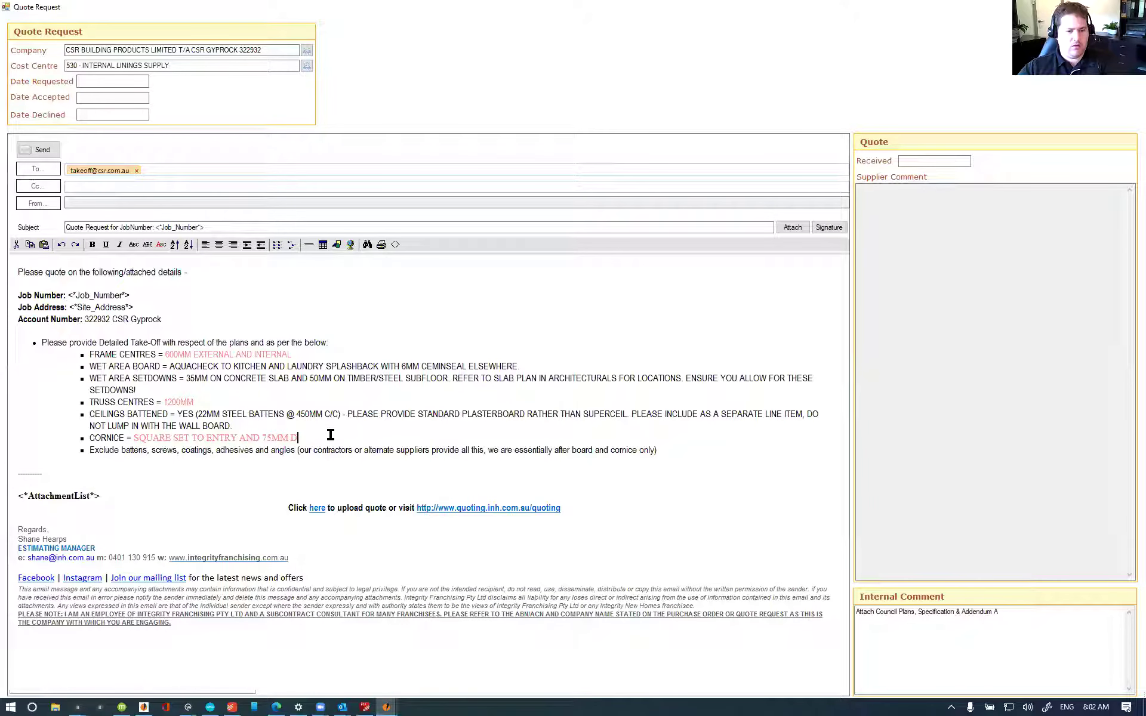
{"action": "type", "text": "TRIO ELSEWHERE."}
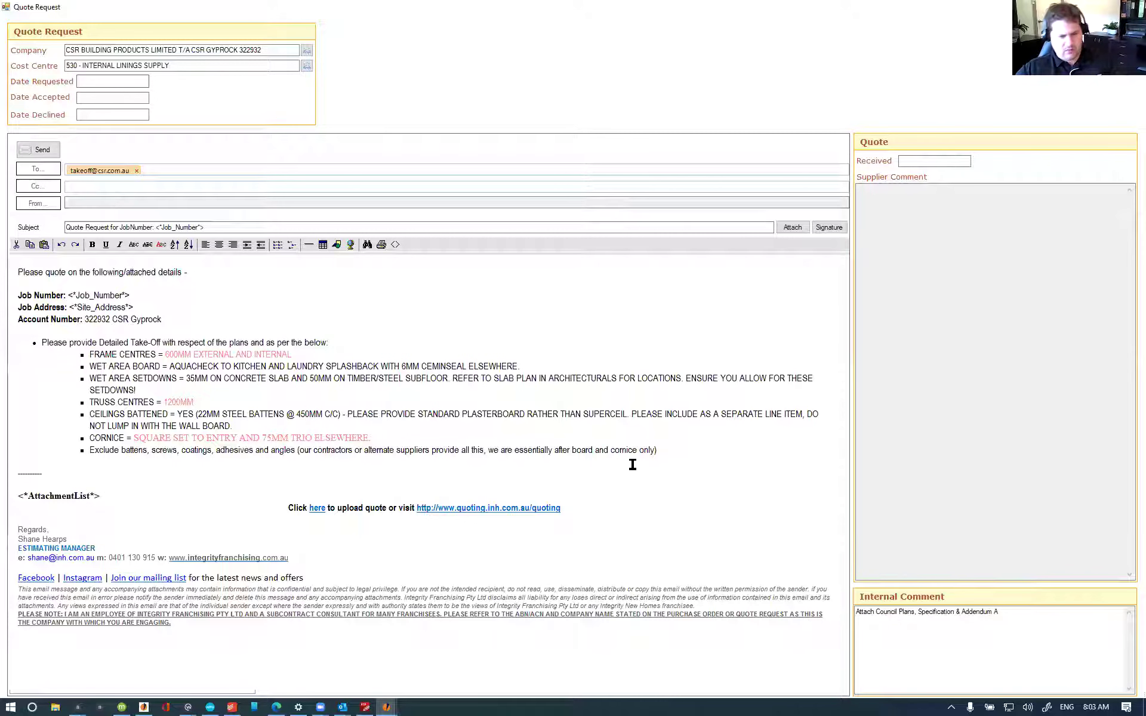
Step: Add a final bullet reading "PLEASE PAY PARTICULAR ATTENTION TO THE ROBES AS THEY ARE SQUARE SET ALL THE WAY AROUND"
{"action": "left_click", "coordinate": [694, 450]}
{"action": "key", "text": "Return"}
{"action": "type", "text": "PLEASE"}
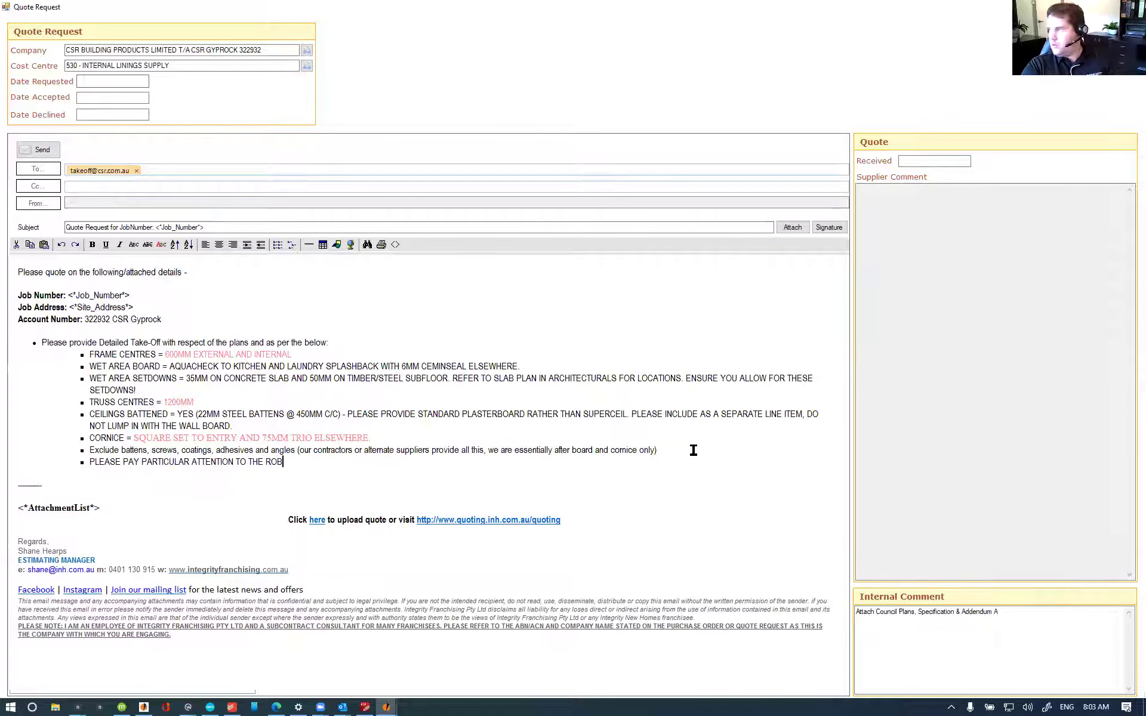
{"action": "type", "text": "PAY PARTICULAR ATTENTION TO THE ROBES AS THEY ARE SQUARE SET AL"}
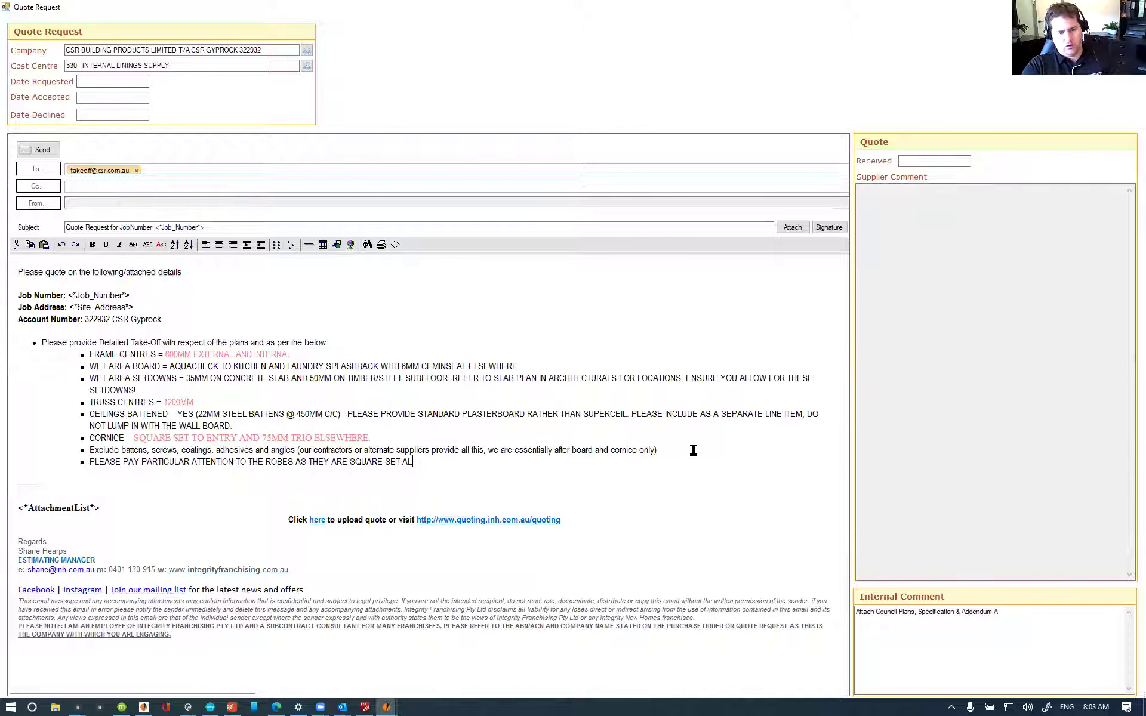
{"action": "type", "text": "L THE WAY AROUND"}
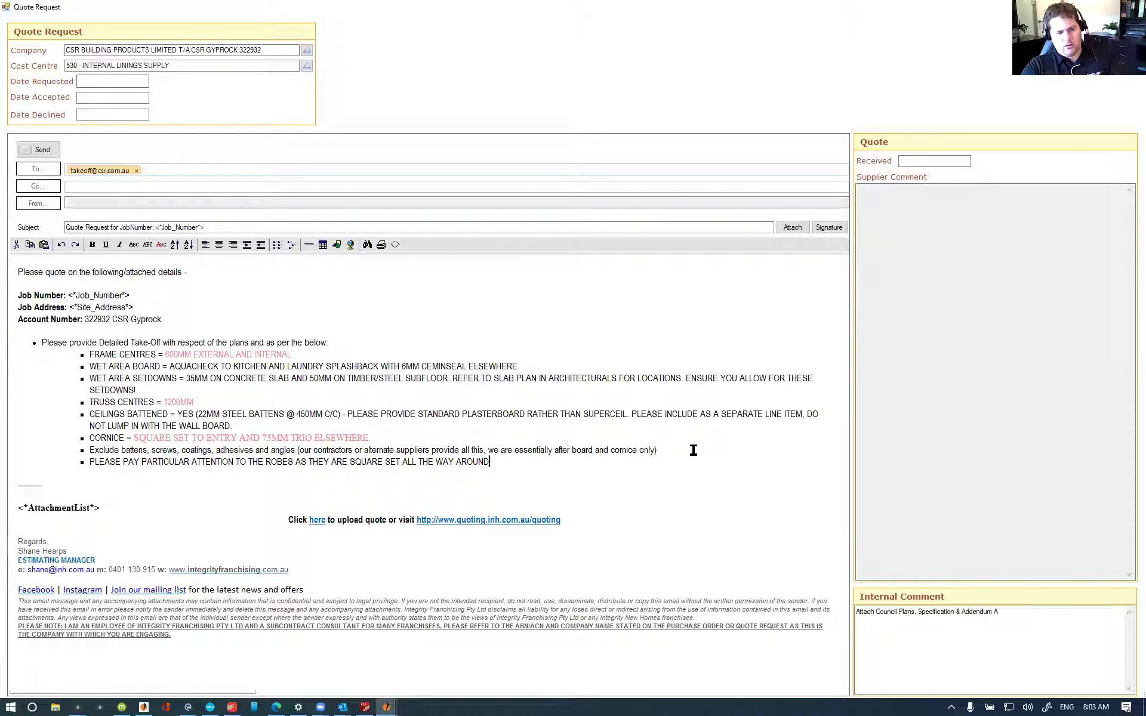
Step: Extend the robes bullet with "(WITH CORNICE AT THE TOP) - REFER TO THE DETAIL ON PAGE 10 OF THE PLANS.", checking the robe door detail's page
{"action": "type", "text": " (WITH CORNICE AT THE TOP) - "}
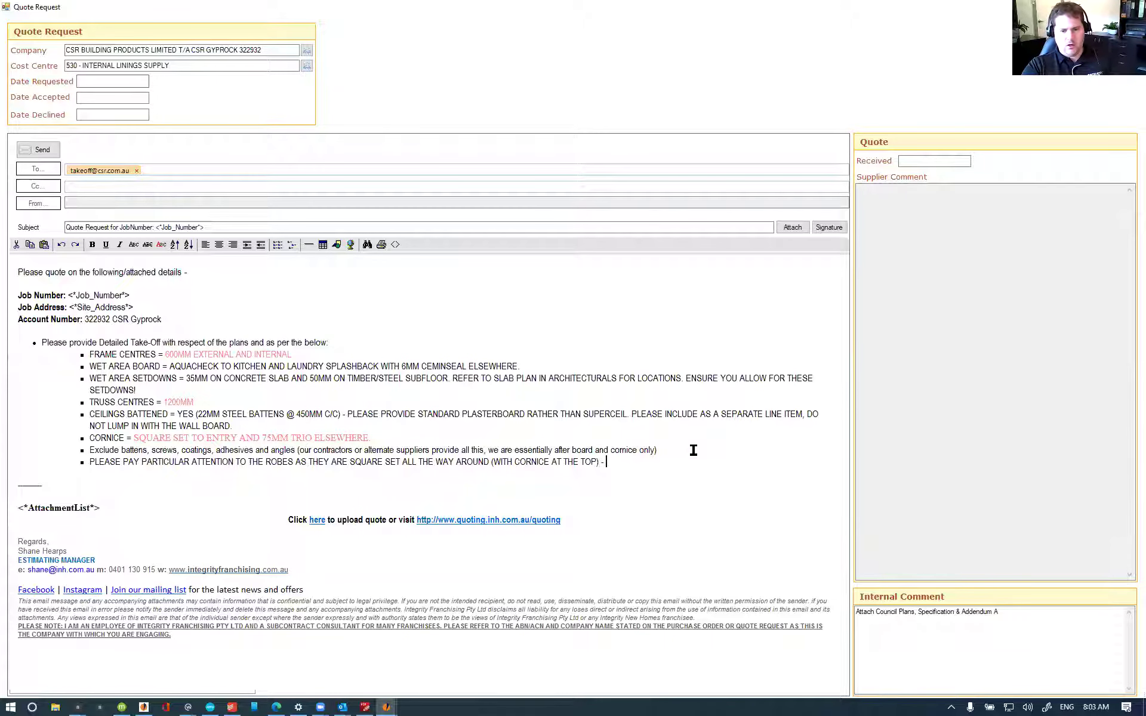
{"action": "type", "text": "REFER TO THE DETAIL O"}
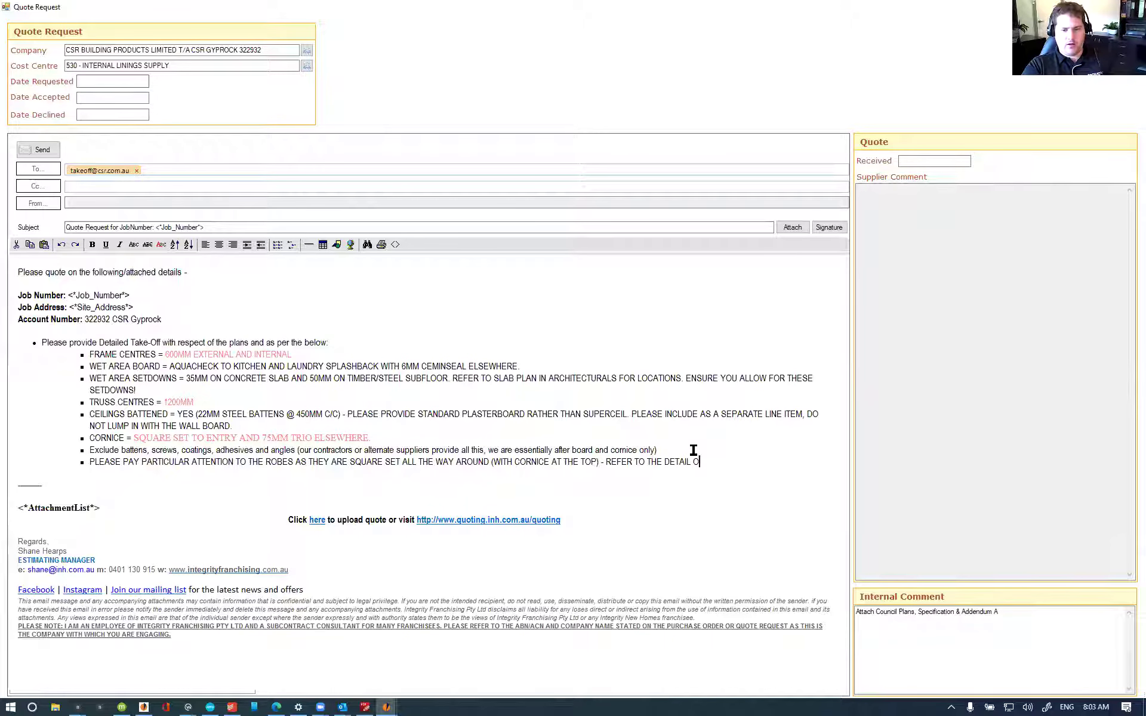
{"action": "left_click", "coordinate": [364, 708]}
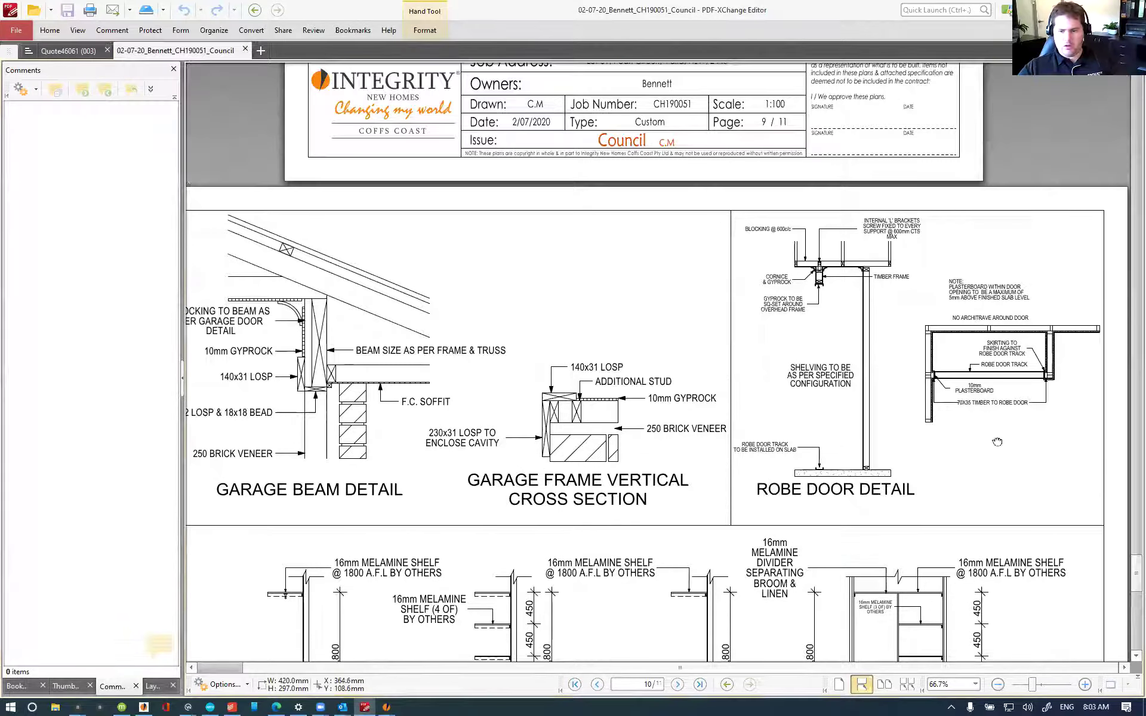
{"action": "scroll", "coordinate": [804, 356], "scroll_direction": "down", "scroll_amount": 5}
{"action": "scroll", "coordinate": [804, 356], "scroll_direction": "up", "scroll_amount": 3}
{"action": "key", "text": "alt+Tab"}
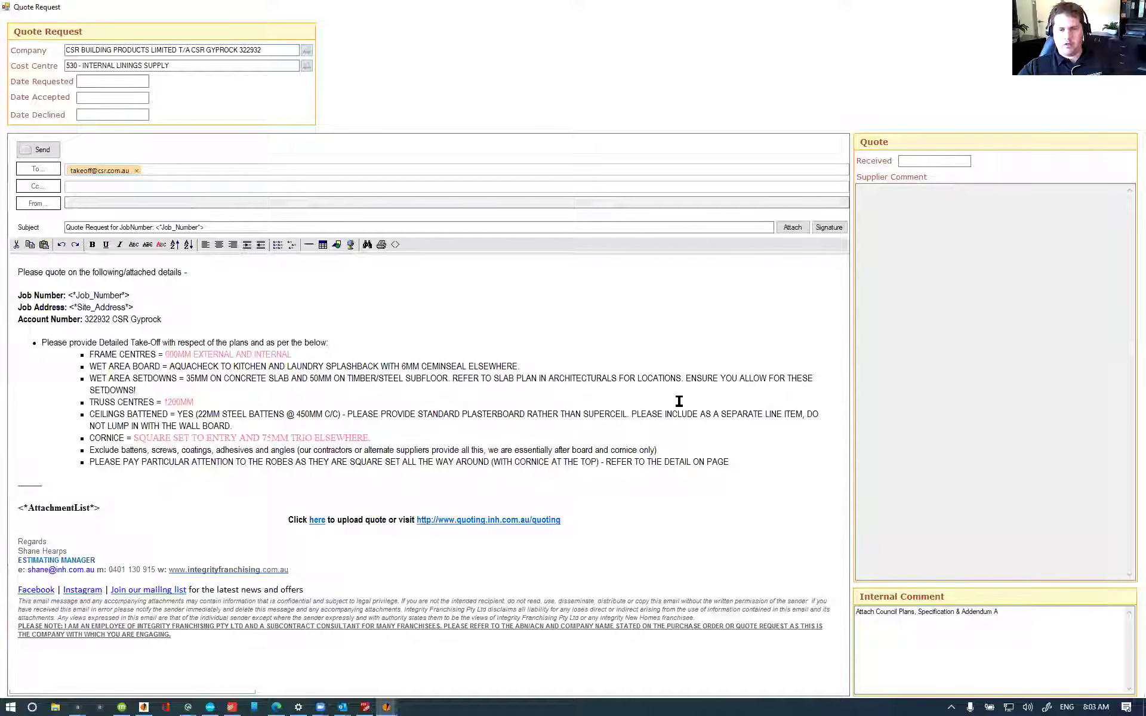
{"action": "type", "text": "THE DETAIL ON PAGE 10"}
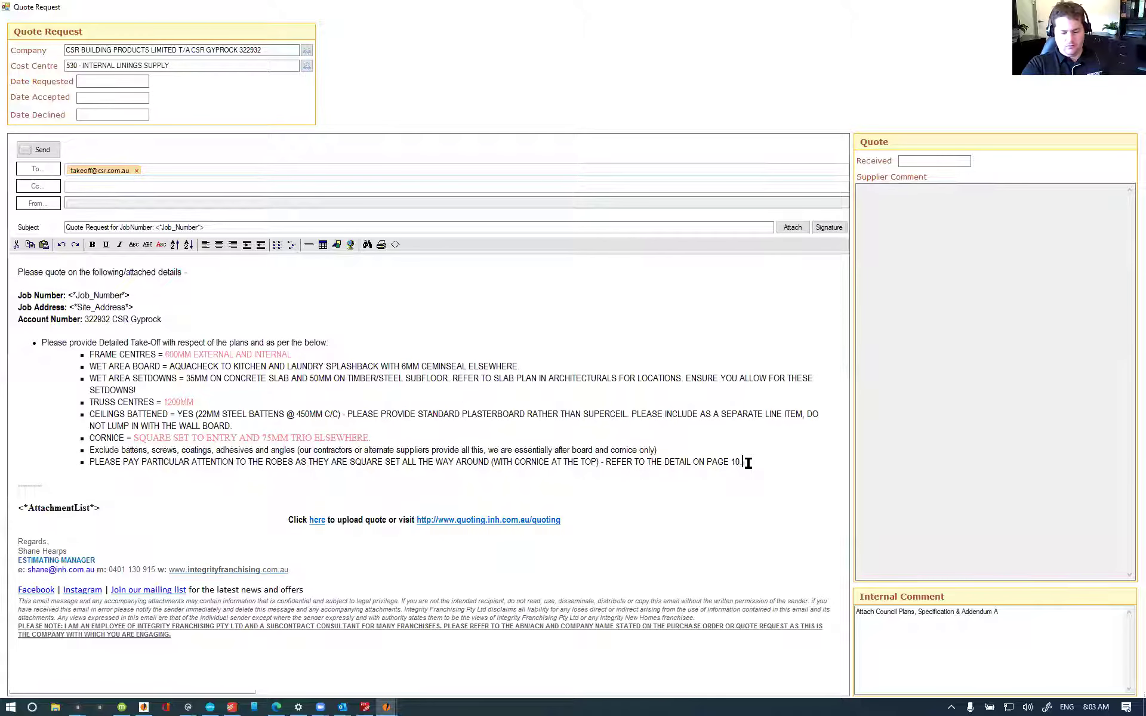
{"action": "type", "text": " OF THE PLANS."}
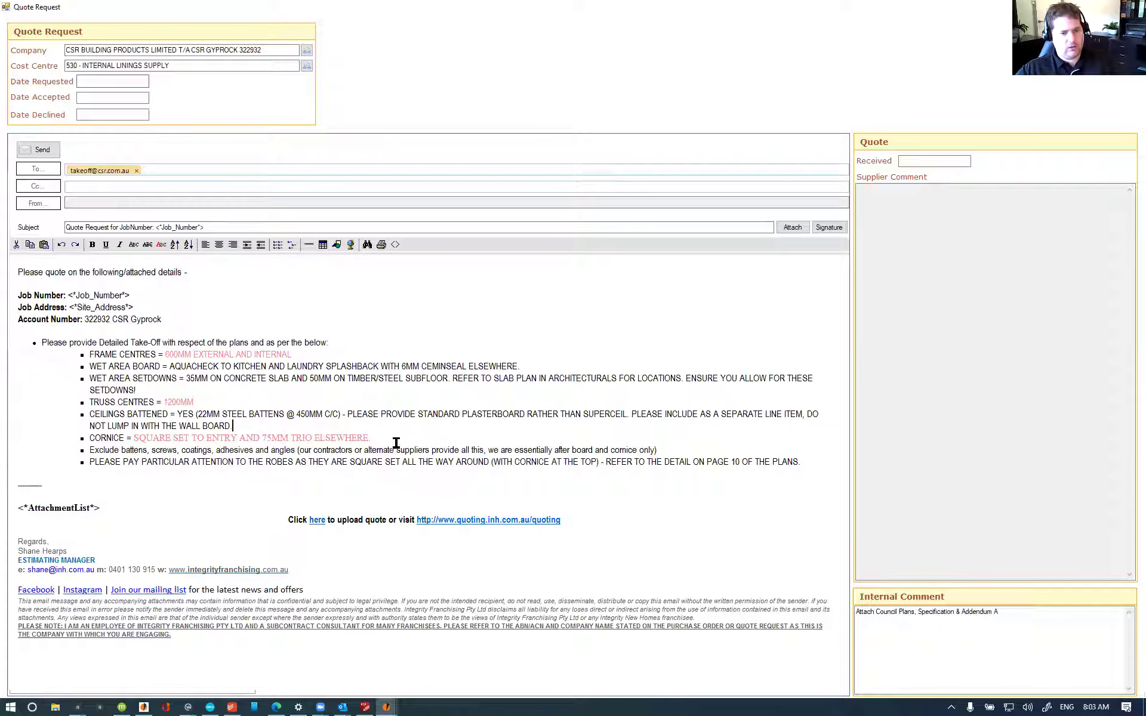
Step: Copy "PLEASE INCLUDE AS A SEPARATE LINE ITEM, DO NOT LUMP IN WITH THE WALL BOARD." from the ceilings battened line and leave the quote request
{"action": "key", "text": "Up"}
{"action": "key", "text": "Up"}
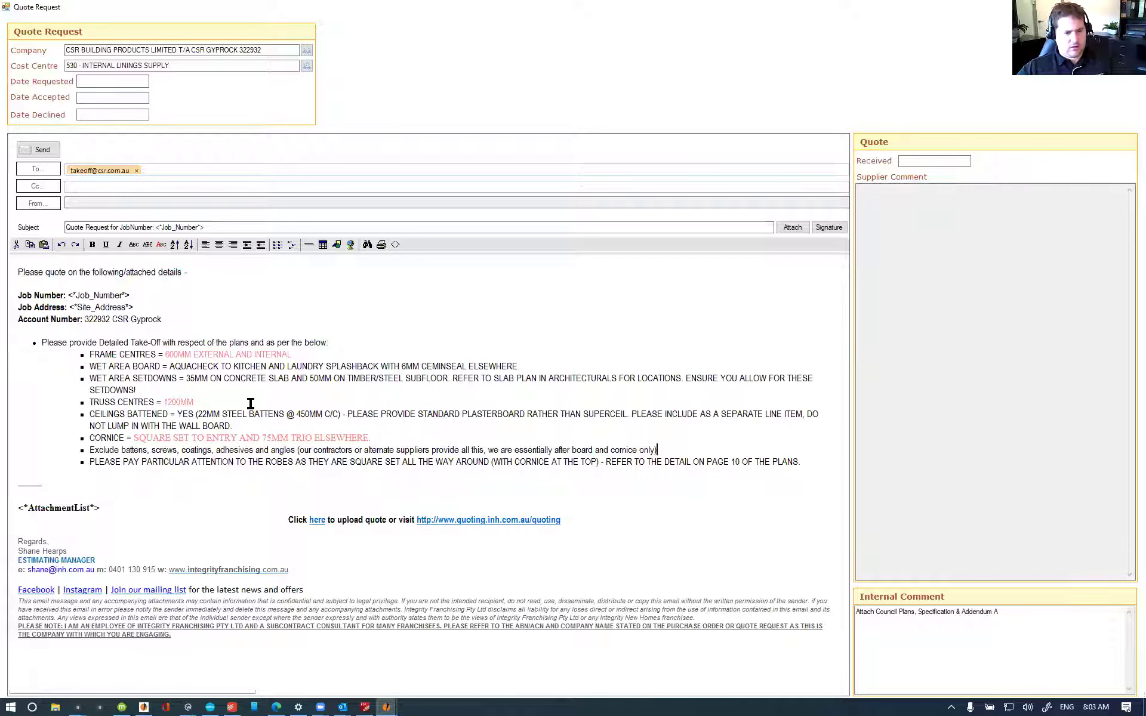
{"action": "left_click", "coordinate": [318, 427]}
{"action": "left_click", "coordinate": [375, 438]}
{"action": "left_click_drag", "start_coordinate": [652, 421], "coordinate": [634, 411]}
{"action": "key", "text": "ctrl+c"}
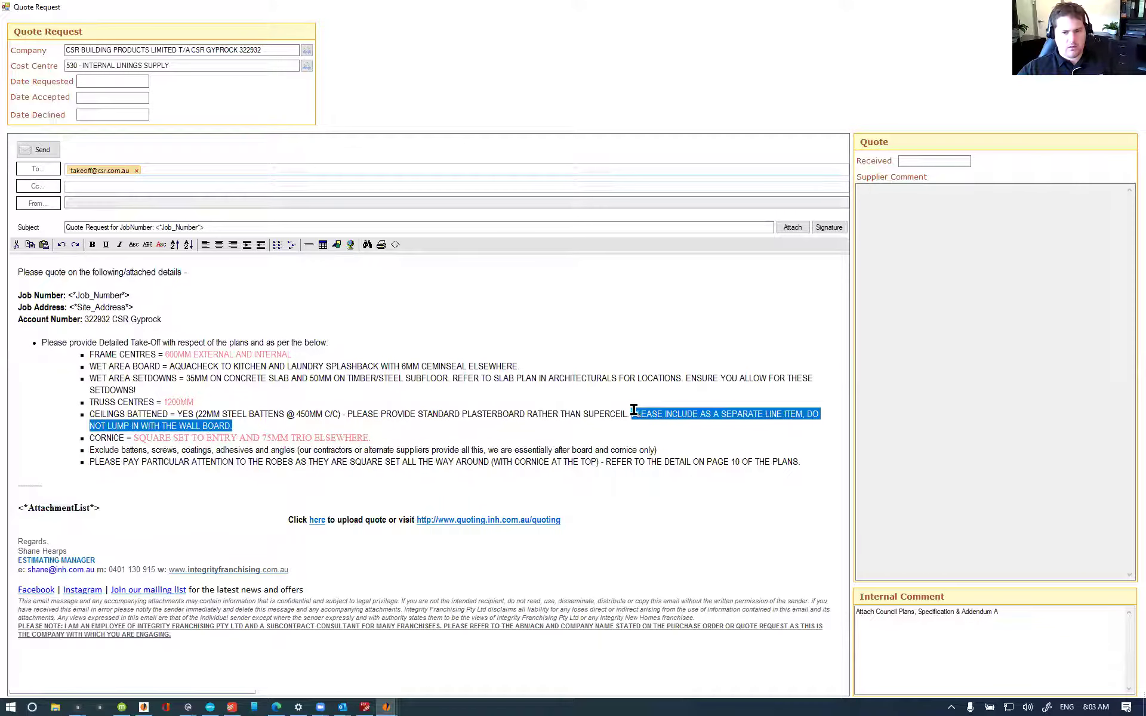
{"action": "left_click", "coordinate": [633, 425]}
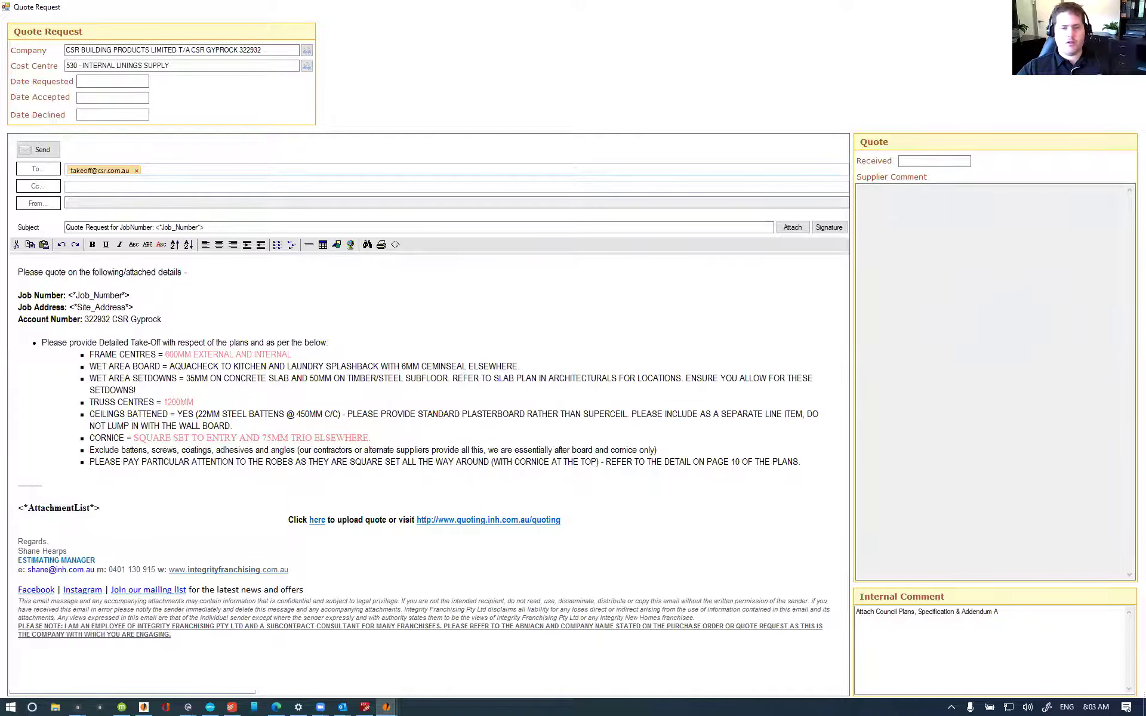
{"action": "left_click", "coordinate": [1131, 8]}
Step: View the documents linked to cost centre 530 Internal Linings Supply for Integrity New Homes Coffs Coast
{"action": "left_click", "coordinate": [106, 36]}
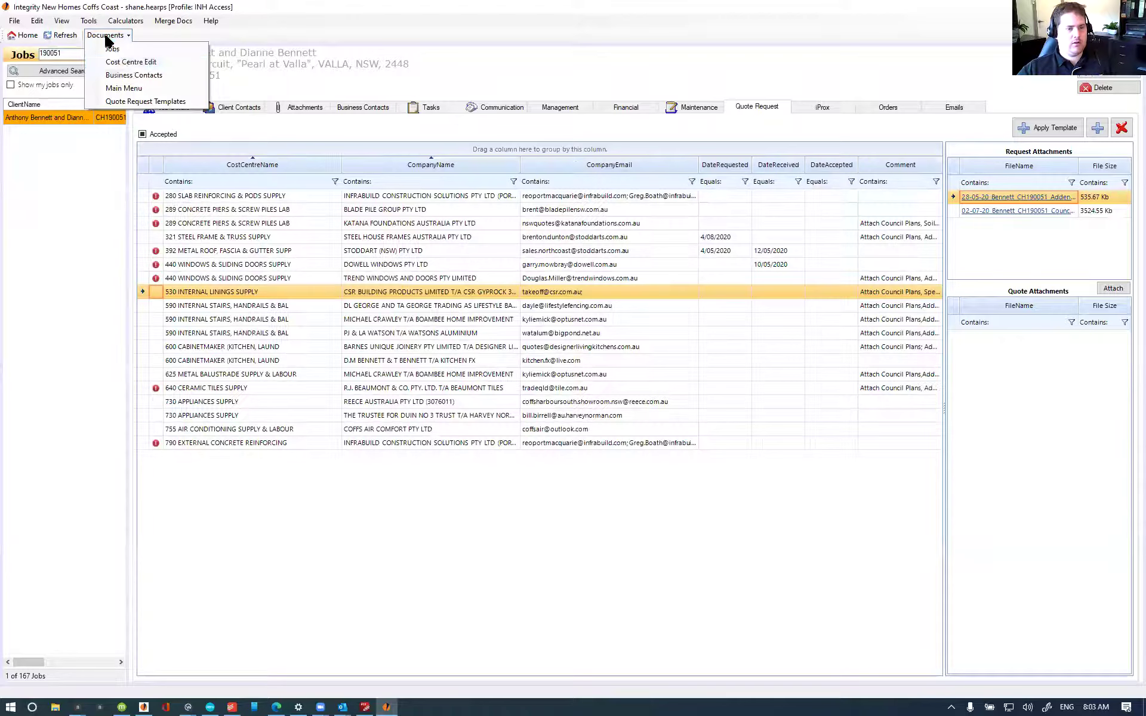
{"action": "left_click", "coordinate": [105, 62]}
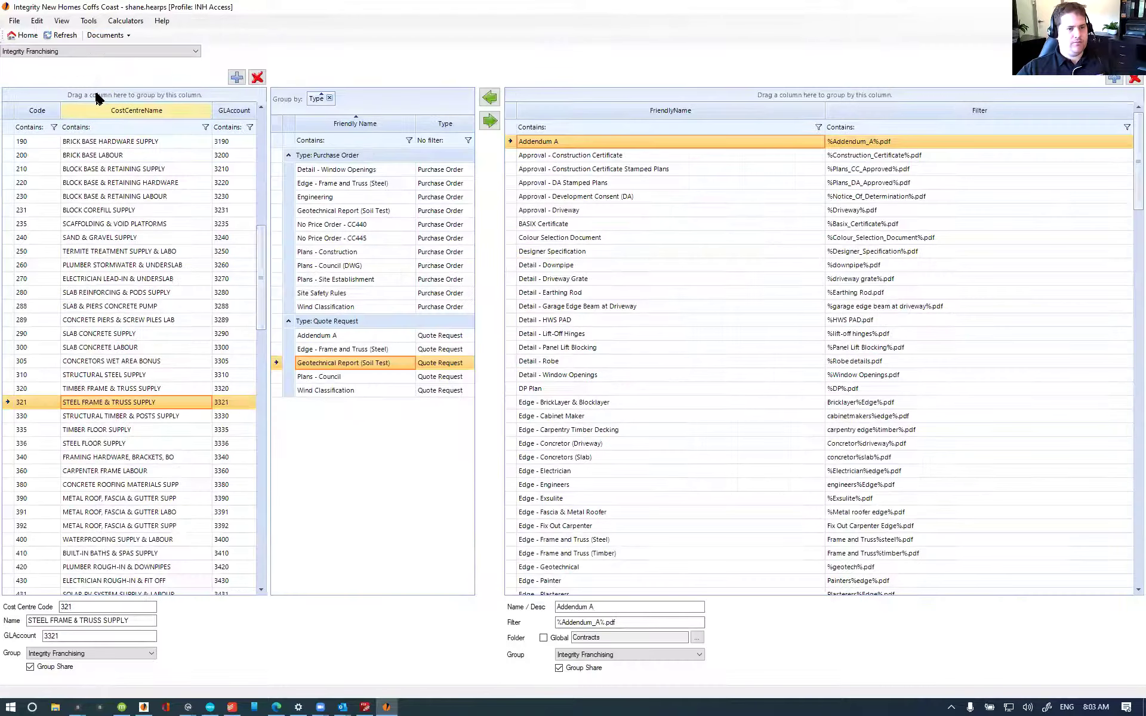
{"action": "left_click", "coordinate": [36, 51]}
{"action": "left_click", "coordinate": [82, 133]}
{"action": "scroll", "coordinate": [85, 398], "scroll_direction": "down", "scroll_amount": 10}
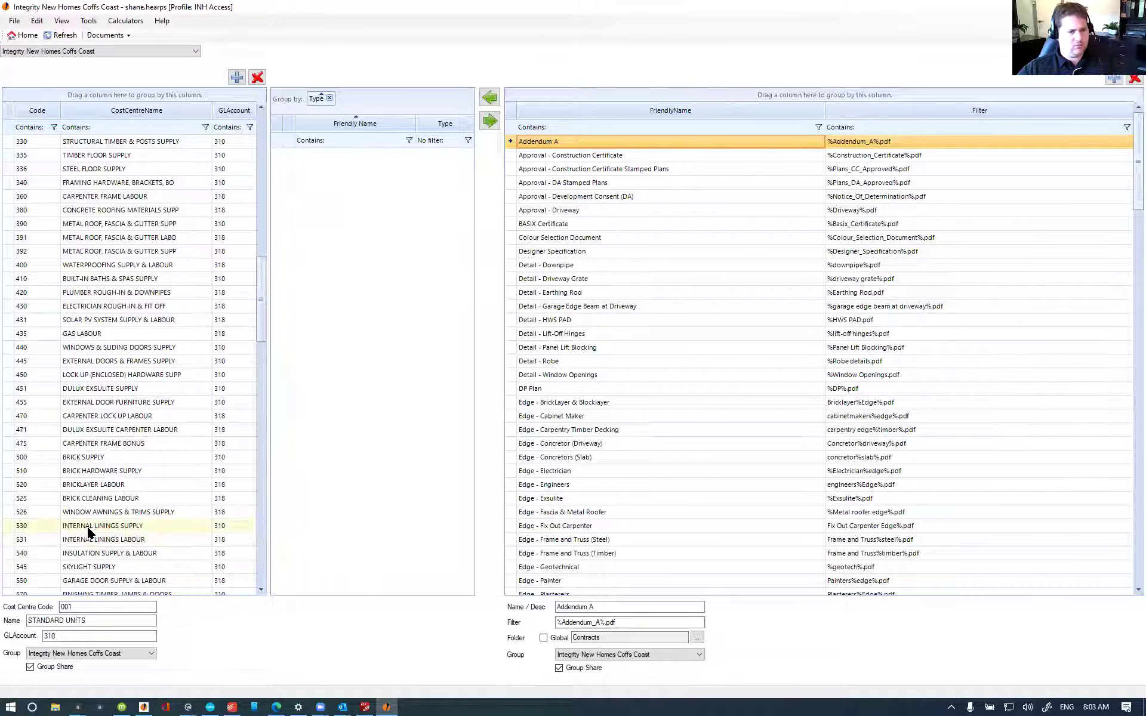
{"action": "left_click", "coordinate": [87, 527]}
{"action": "left_click", "coordinate": [102, 51]}
Step: In the 530 Internal Linings Supply quote request template, append the copied separate-line-item sentence to the ceilings battened line
{"action": "left_click", "coordinate": [100, 33]}
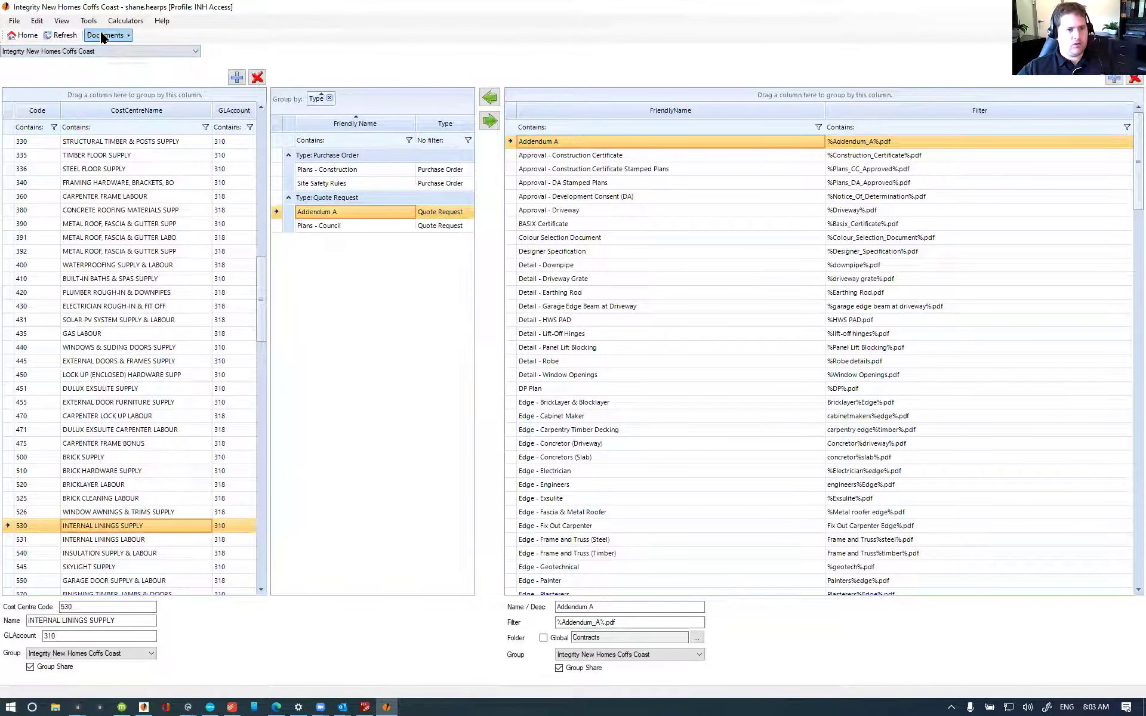
{"action": "left_click", "coordinate": [100, 33]}
{"action": "left_click", "coordinate": [120, 97]}
{"action": "scroll", "coordinate": [102, 417], "scroll_direction": "down", "scroll_amount": 13}
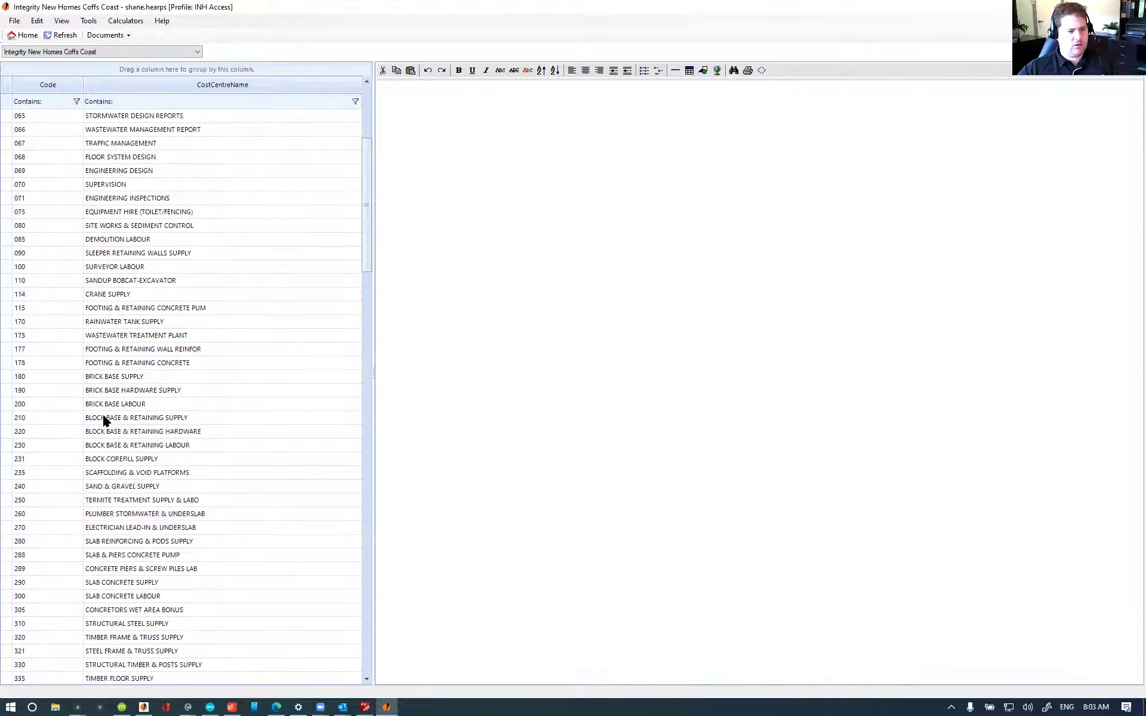
{"action": "scroll", "coordinate": [74, 396], "scroll_direction": "down", "scroll_amount": 5}
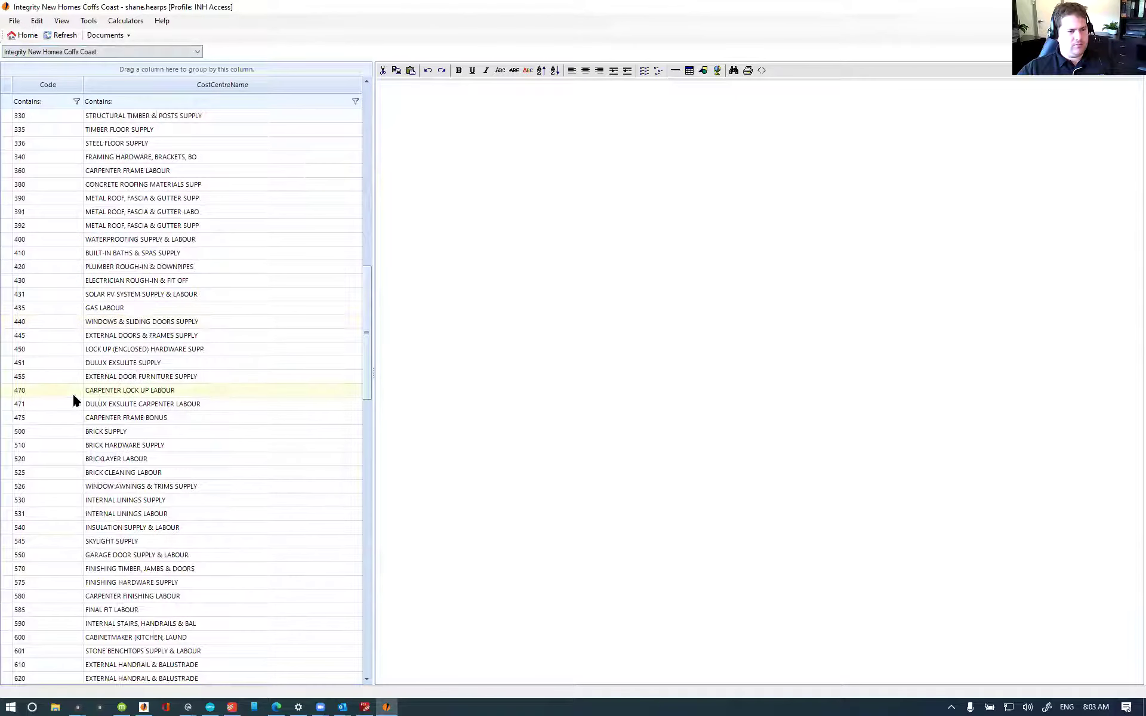
{"action": "left_click", "coordinate": [101, 500]}
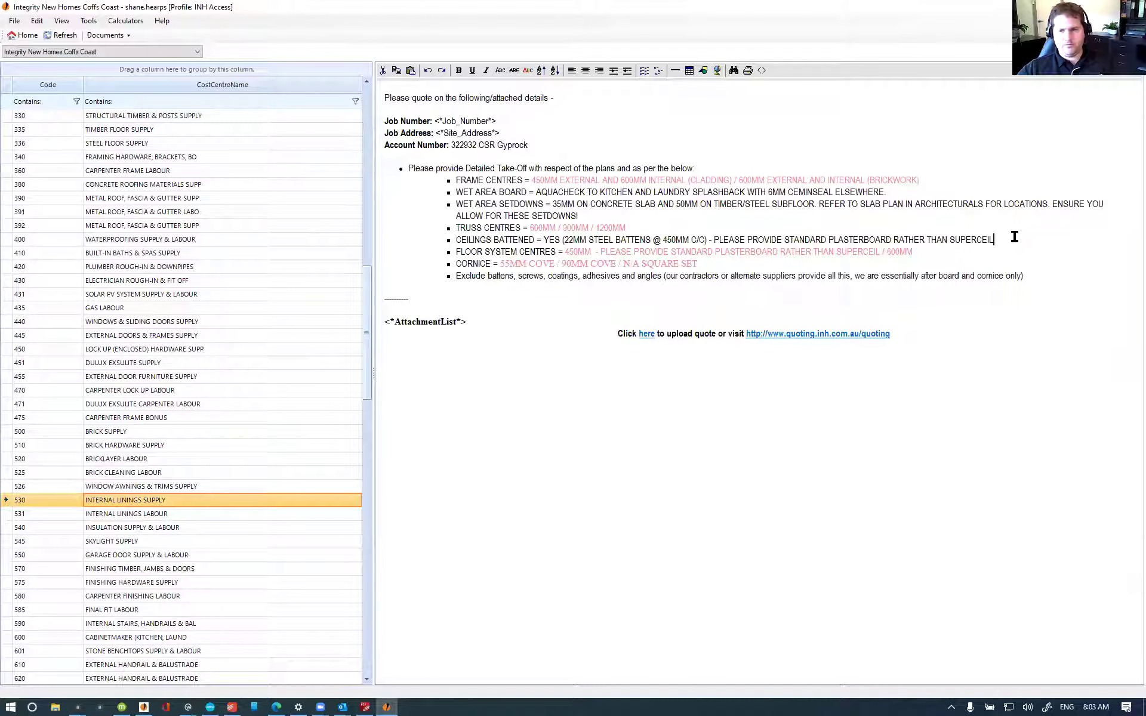
{"action": "key", "text": "ctrl+v"}
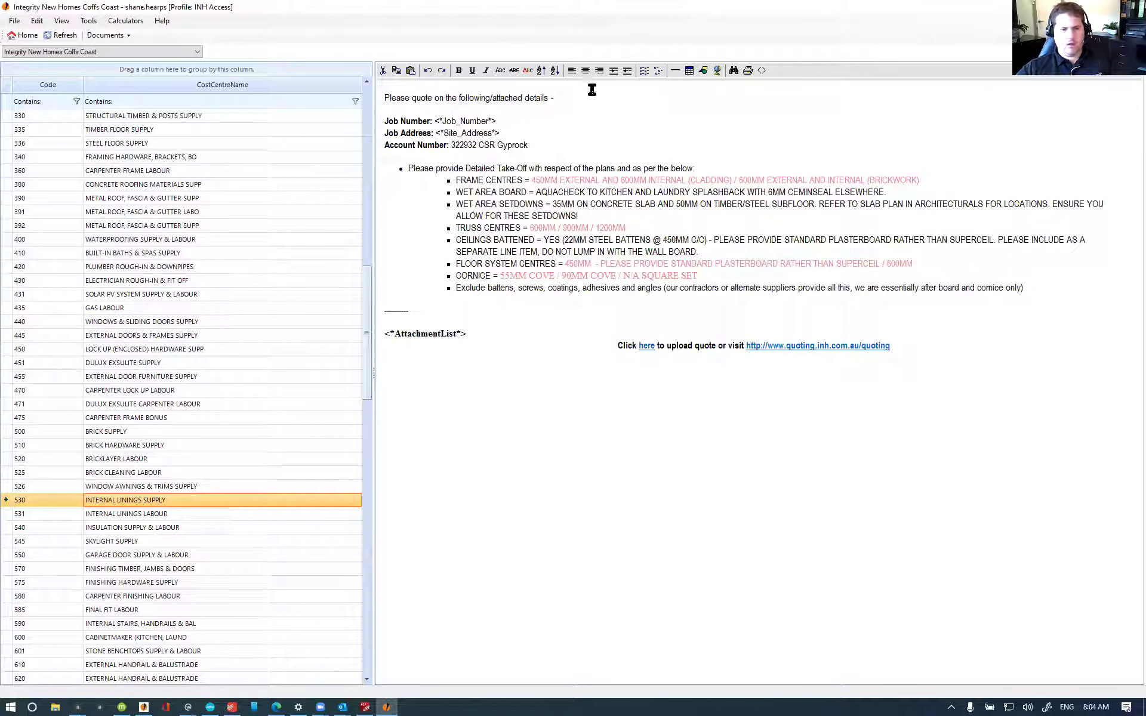
Step: Add a top-level bullet to the 321 template requesting a separate line item for tie-down supply and system installation, including external windows, doors and internal garage door
{"action": "scroll", "coordinate": [88, 204], "scroll_direction": "up", "scroll_amount": 4}
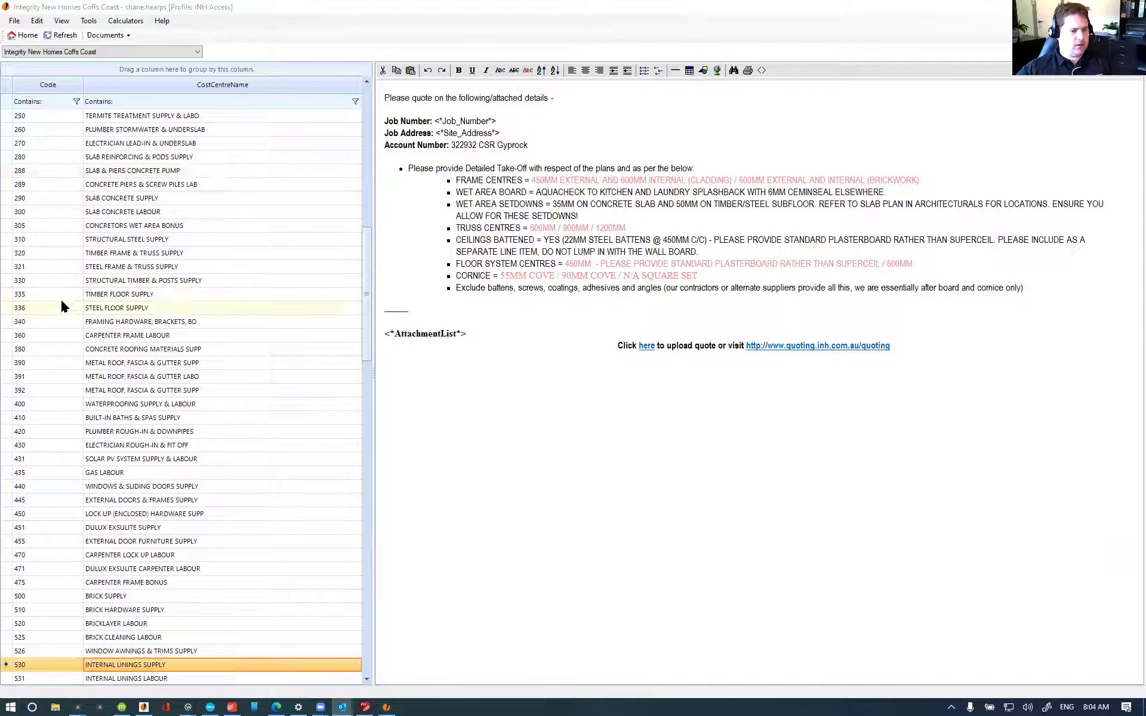
{"action": "left_click", "coordinate": [66, 269]}
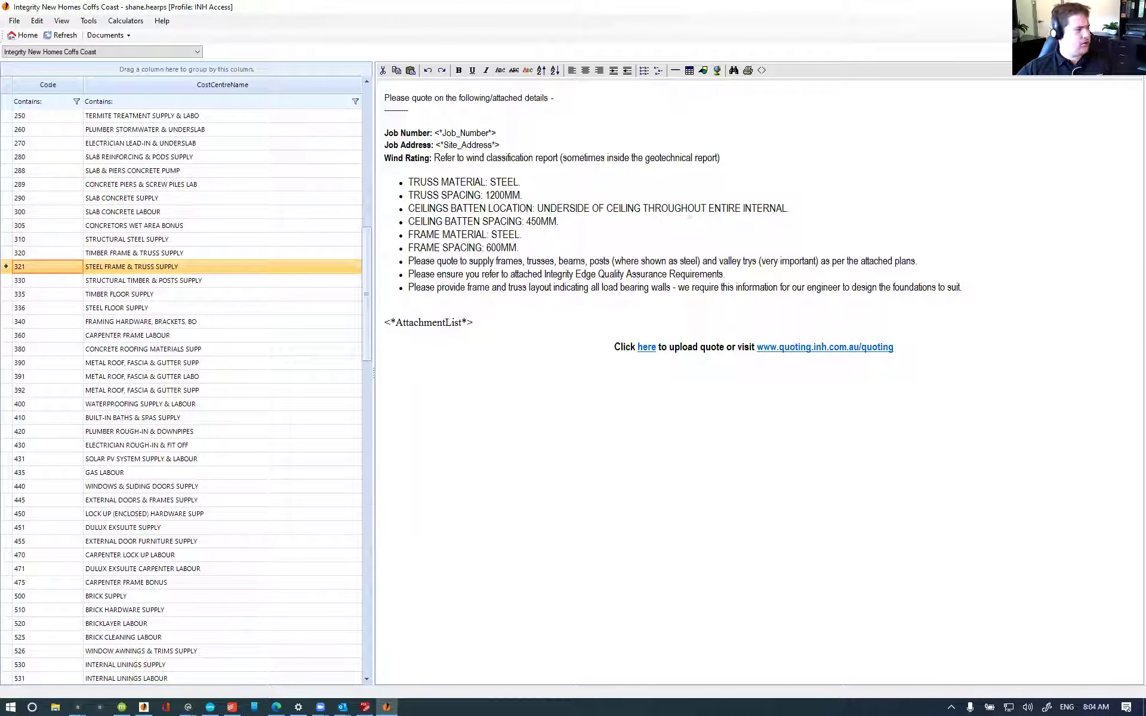
{"action": "left_click", "coordinate": [342, 707]}
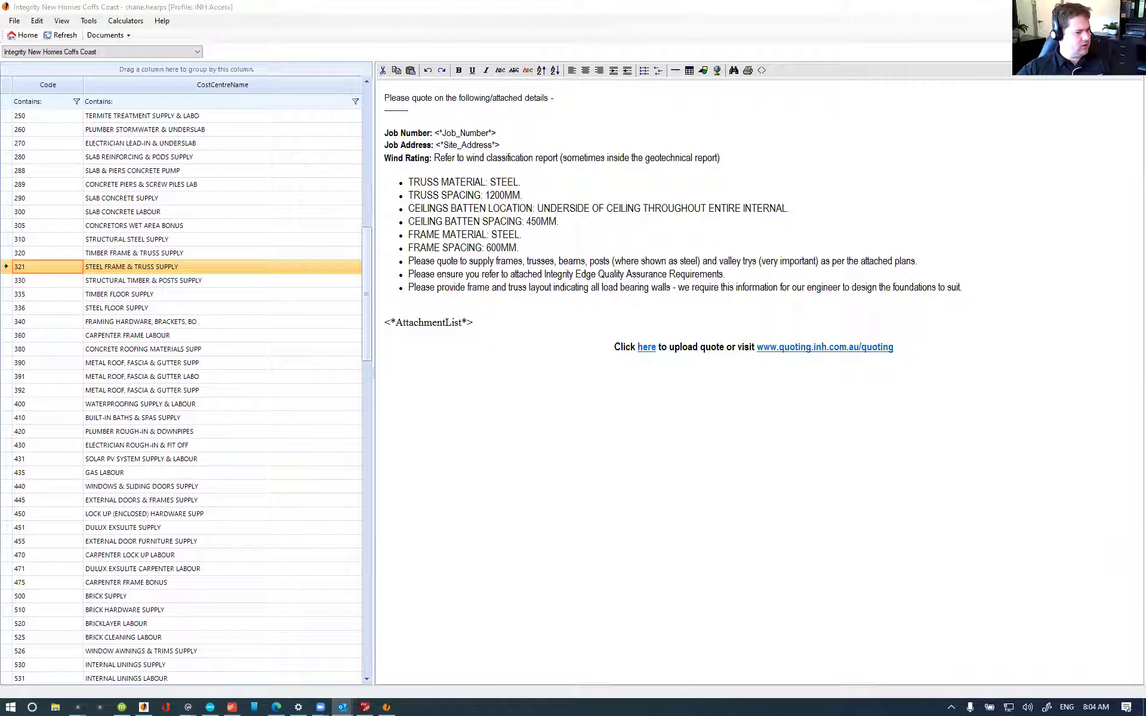
{"action": "left_click", "coordinate": [967, 285]}
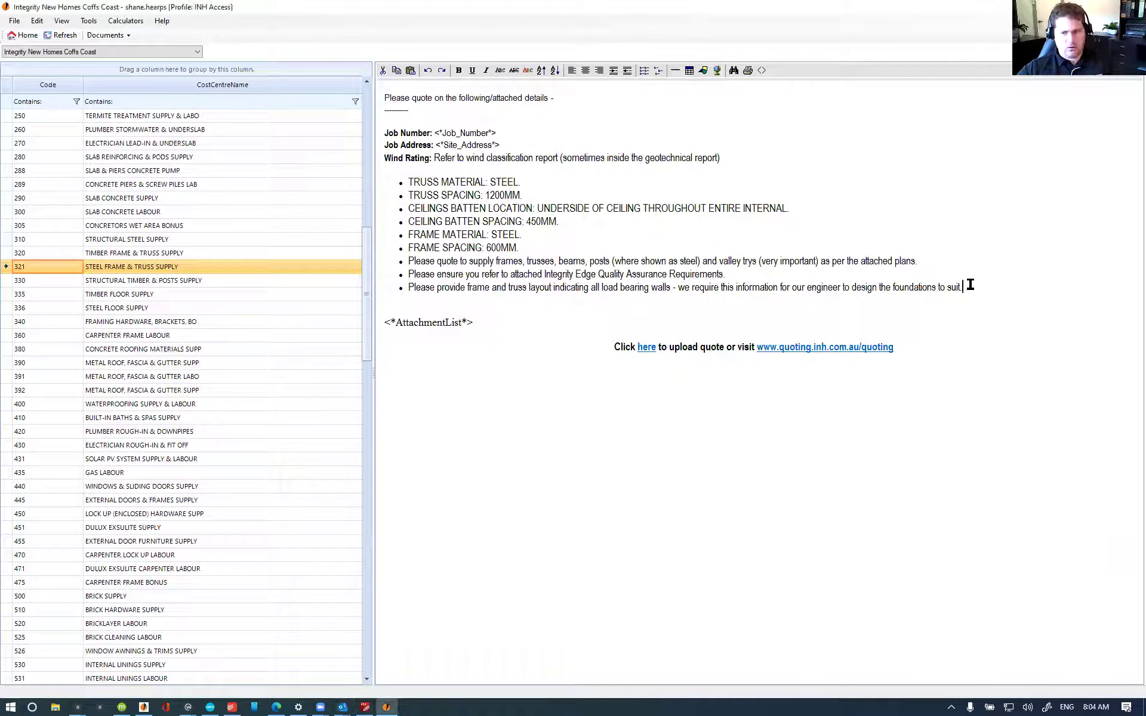
{"action": "key", "text": "Return"}
{"action": "type", "text": "PLEASE ALSO INCLUDE A SEPARATE LINE ITEM FOR THE SUPPLY OF ALL TIE DOWN BOLTS/THREADED RODS/ETC AND THE INSTALLATION OF THE SYSTEM INCLUDING THE INSTALL OF ALL EXTERNAL WINDOWS AND DOORS (INCLUDING ANY HINGED) AND THE INTERNAL GARAGE DOOR"}
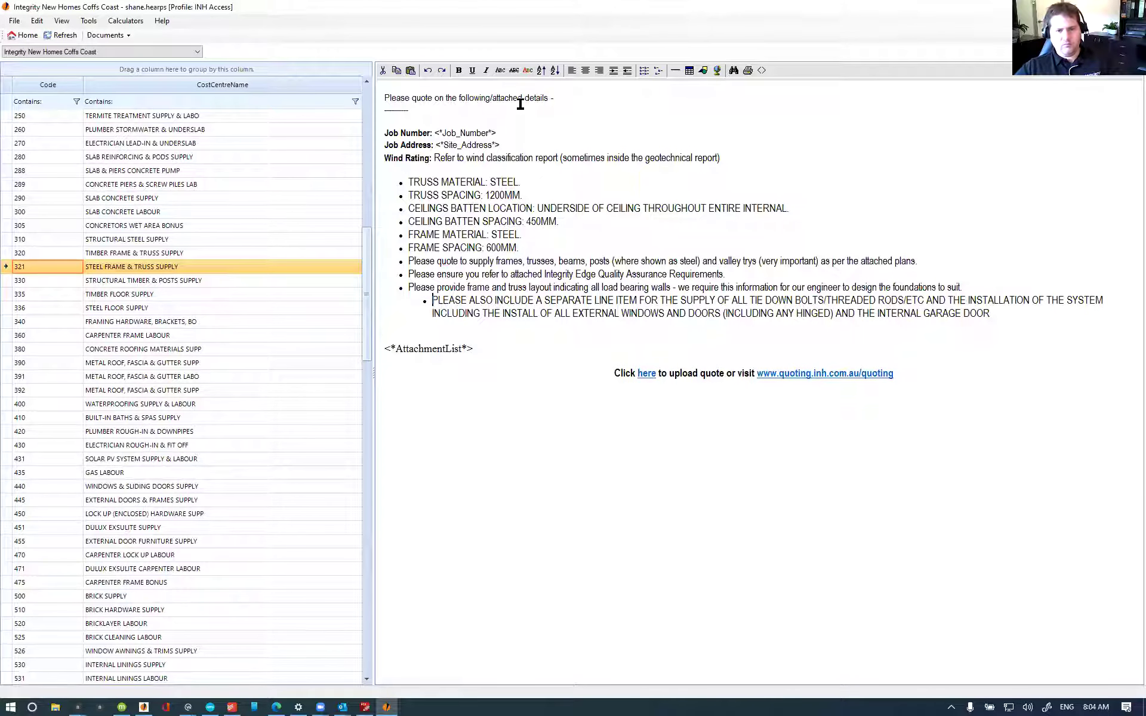
{"action": "left_click", "coordinate": [626, 70]}
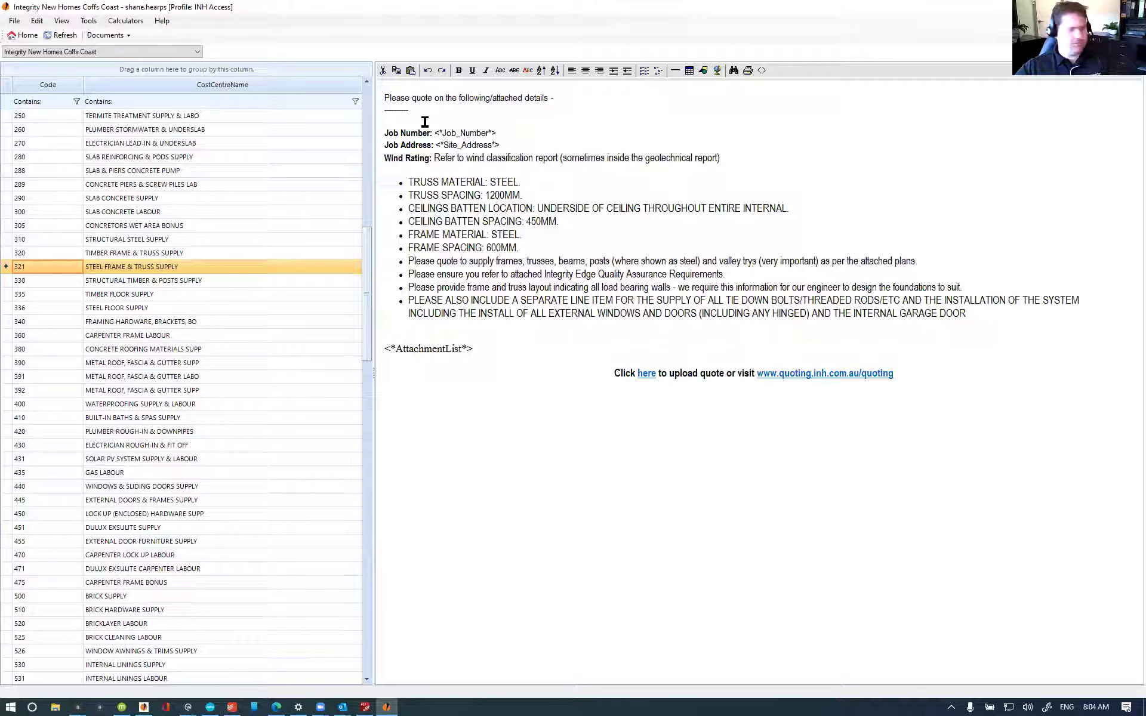
Step: Return to the job's quote requests, reopen the CSR Gyprock internal linings request and send it
{"action": "left_click", "coordinate": [105, 35]}
{"action": "left_click", "coordinate": [107, 73]}
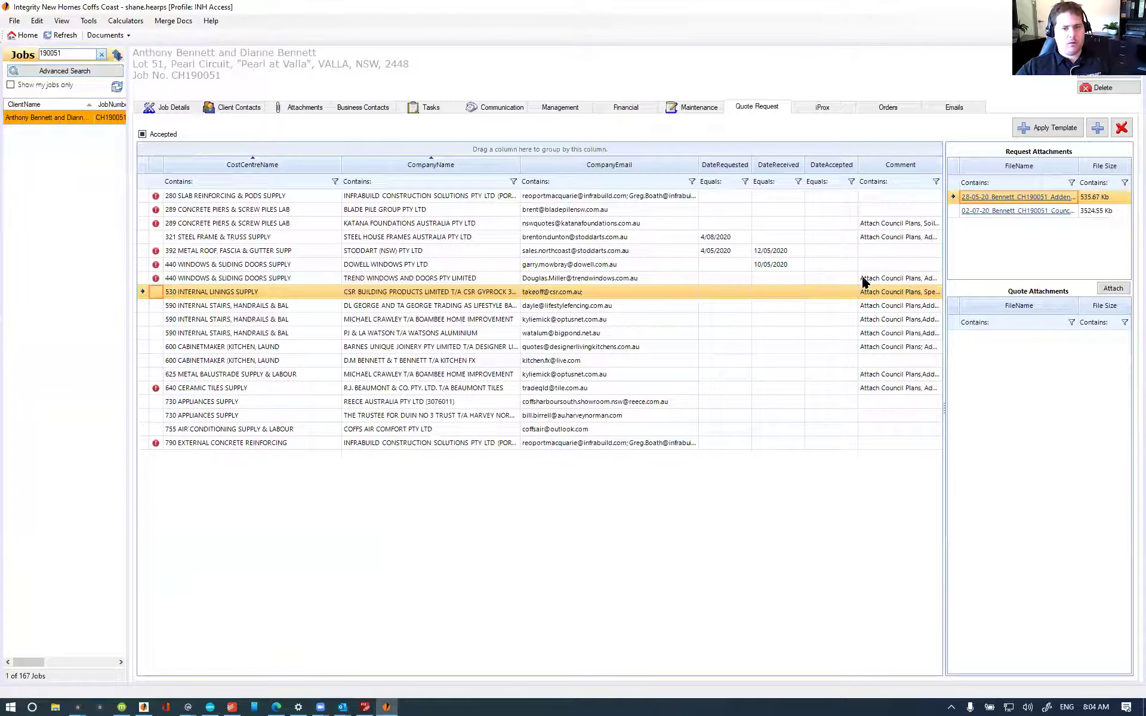
{"action": "double_click", "coordinate": [533, 291]}
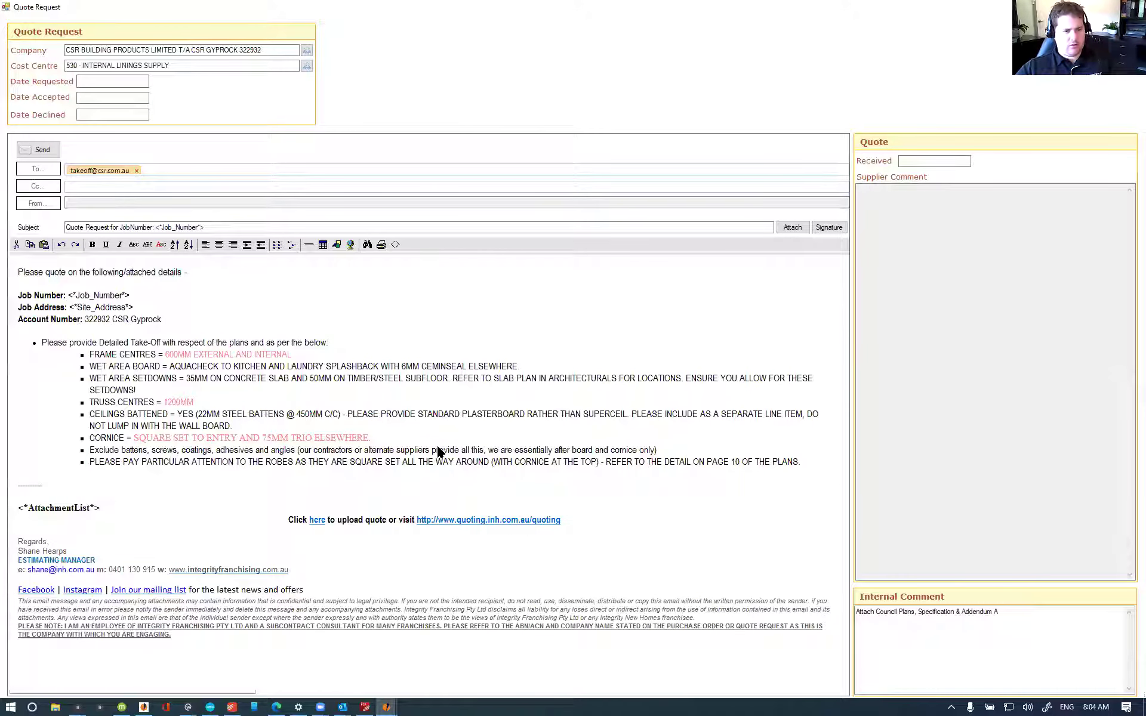
{"action": "left_click", "coordinate": [35, 150]}
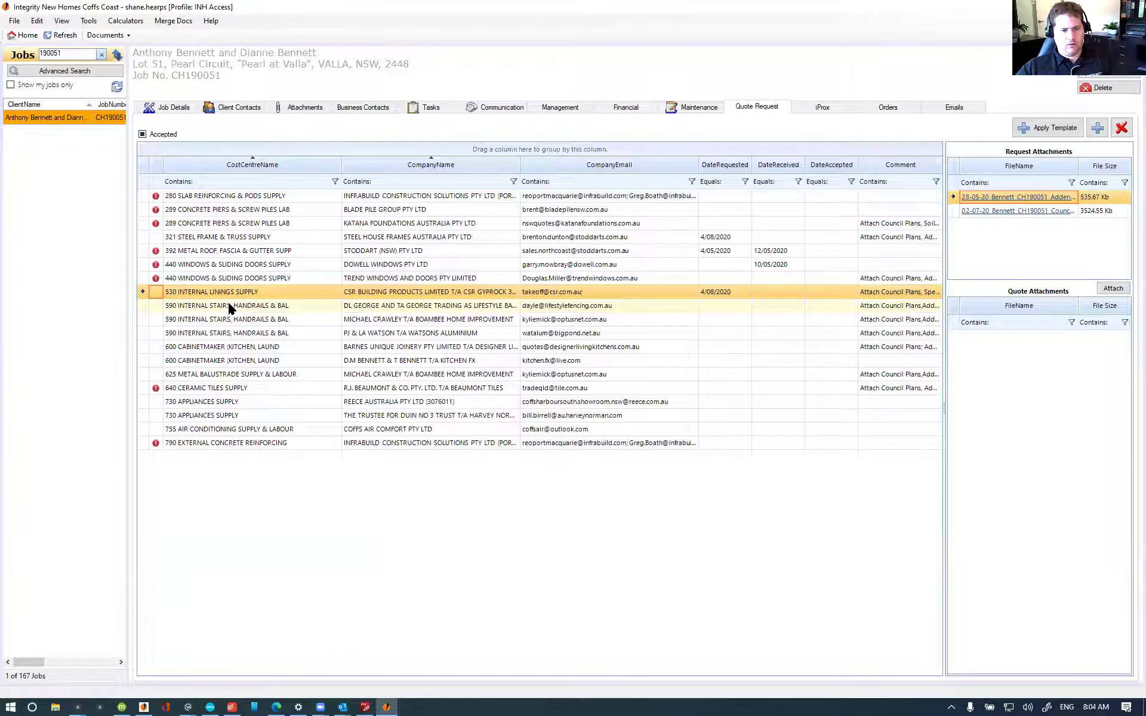
Step: Delete the three 590 Internal Stairs, Handrails & Bal quote requests from the job
{"action": "left_click", "coordinate": [230, 306]}
{"action": "left_click", "coordinate": [227, 323], "text": "ctrl"}
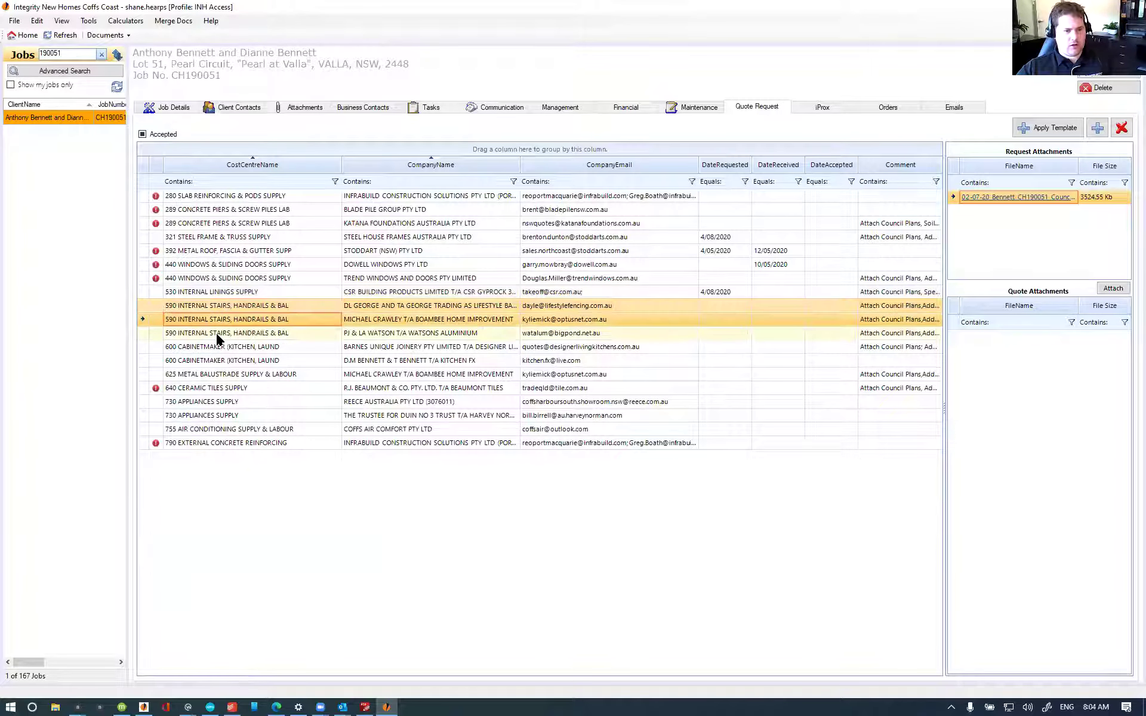
{"action": "left_click", "coordinate": [216, 333], "text": "ctrl"}
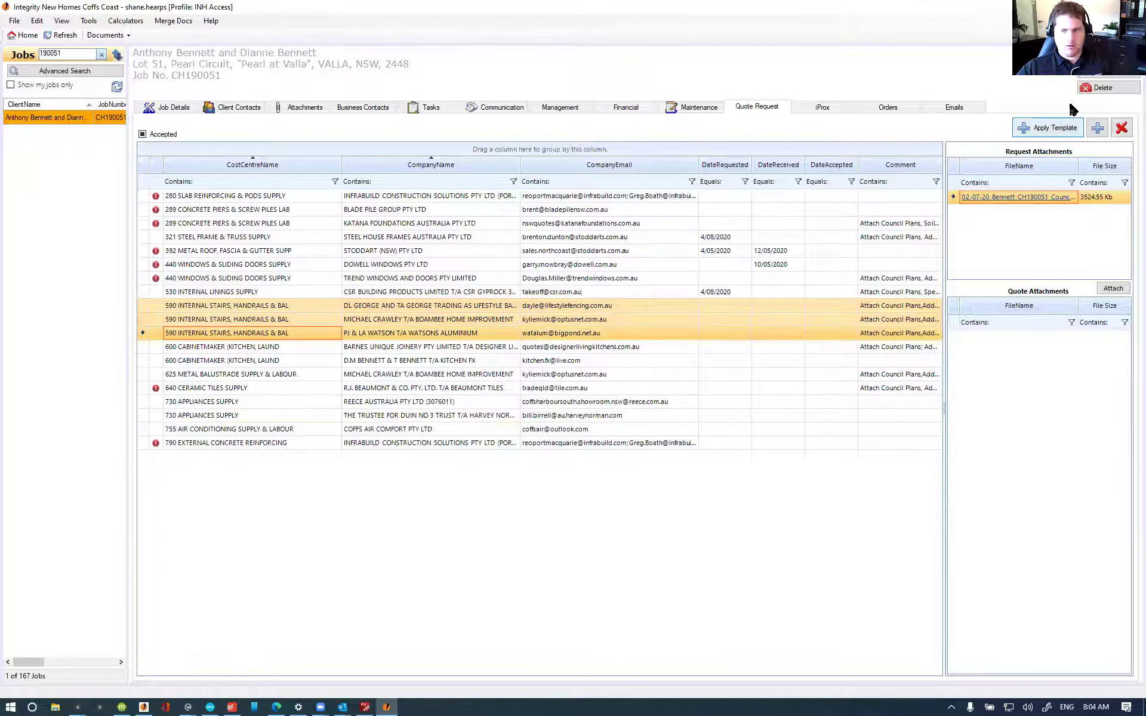
{"action": "left_click", "coordinate": [1121, 127]}
{"action": "left_click", "coordinate": [615, 398]}
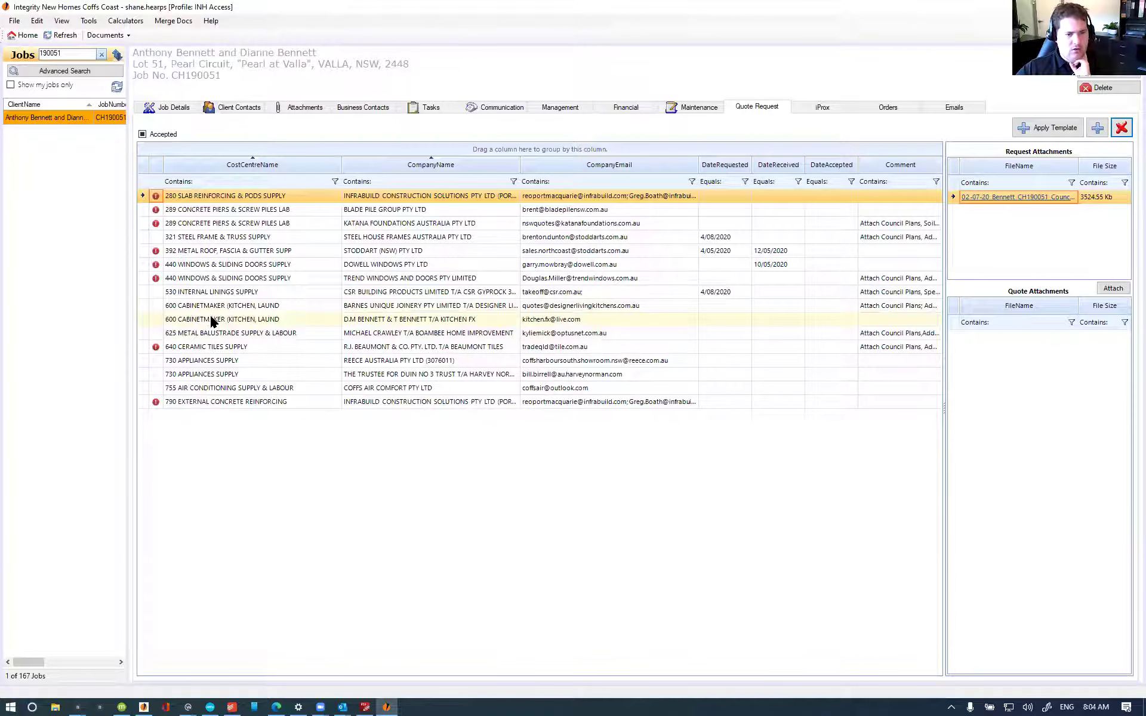
Step: Delete both 600 Cabinetmaker quote requests from the job
{"action": "left_click", "coordinate": [213, 321]}
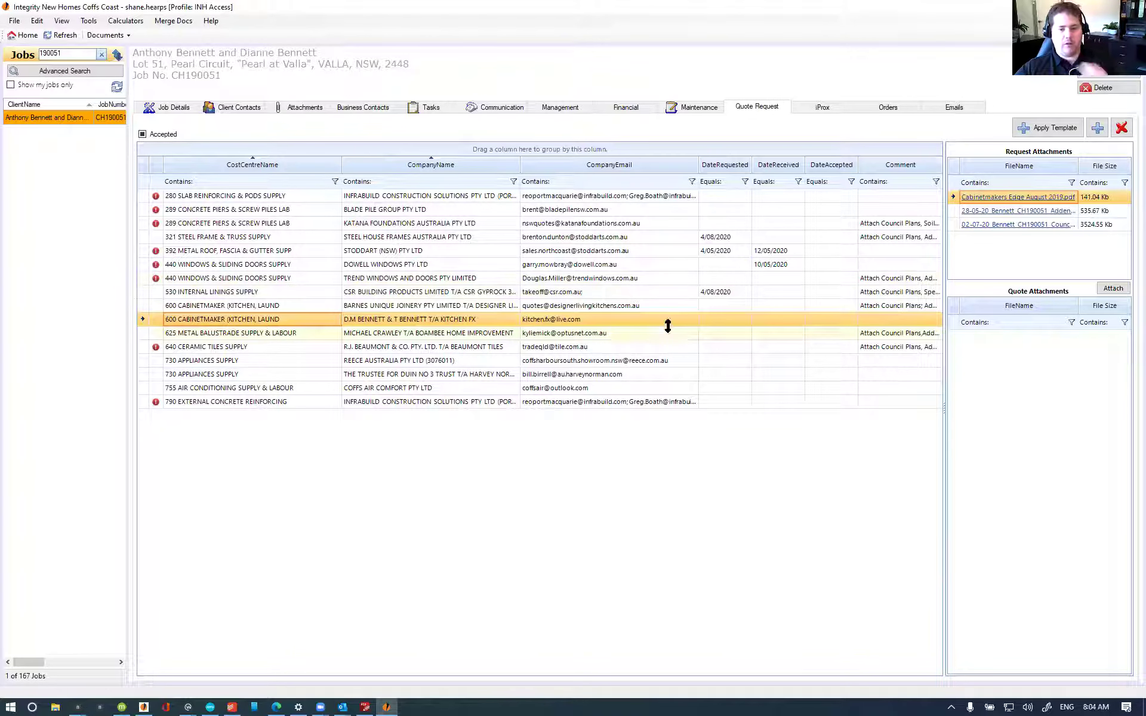
{"action": "left_click", "coordinate": [614, 304], "text": "ctrl"}
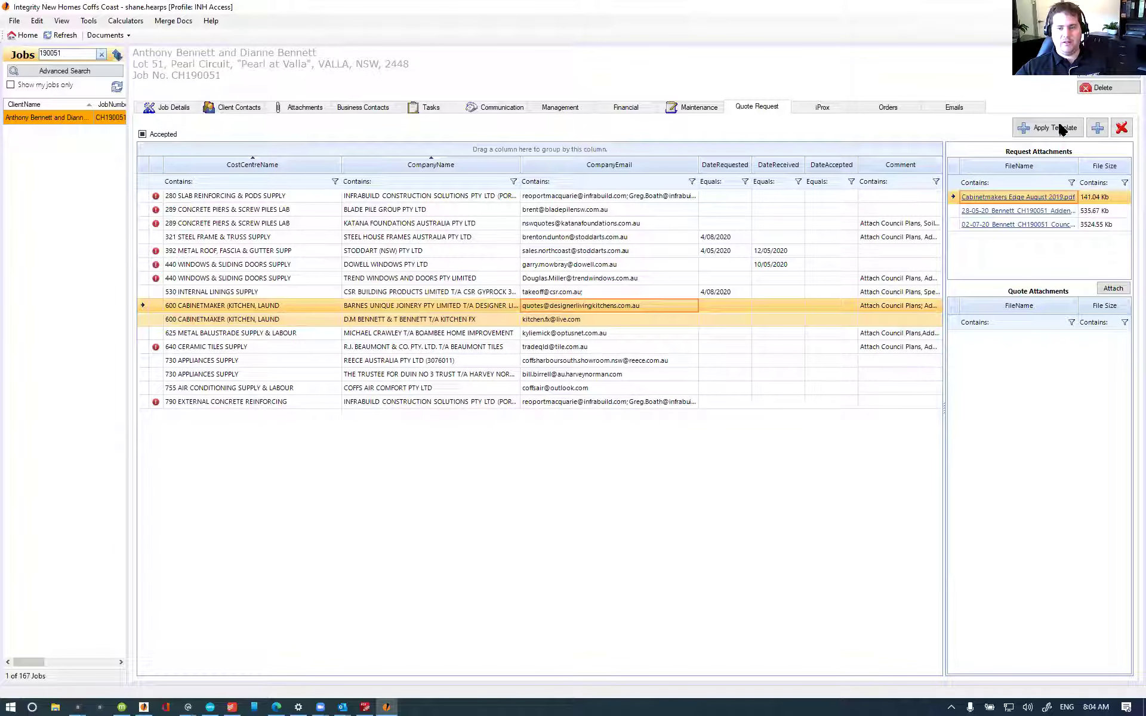
{"action": "left_click", "coordinate": [1121, 128]}
{"action": "left_click", "coordinate": [613, 398]}
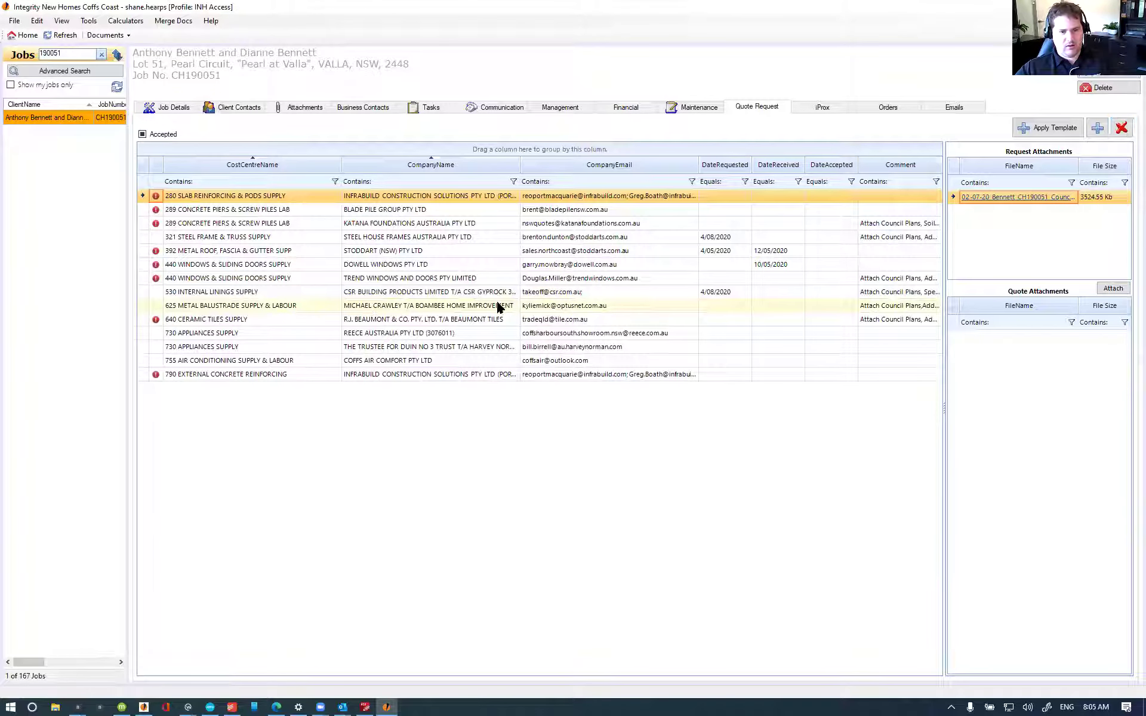
Step: Delete the 625 Metal Balustrade Supply & Labour quote request from the job
{"action": "left_click", "coordinate": [488, 308]}
{"action": "left_click", "coordinate": [1121, 128]}
{"action": "left_click", "coordinate": [609, 399]}
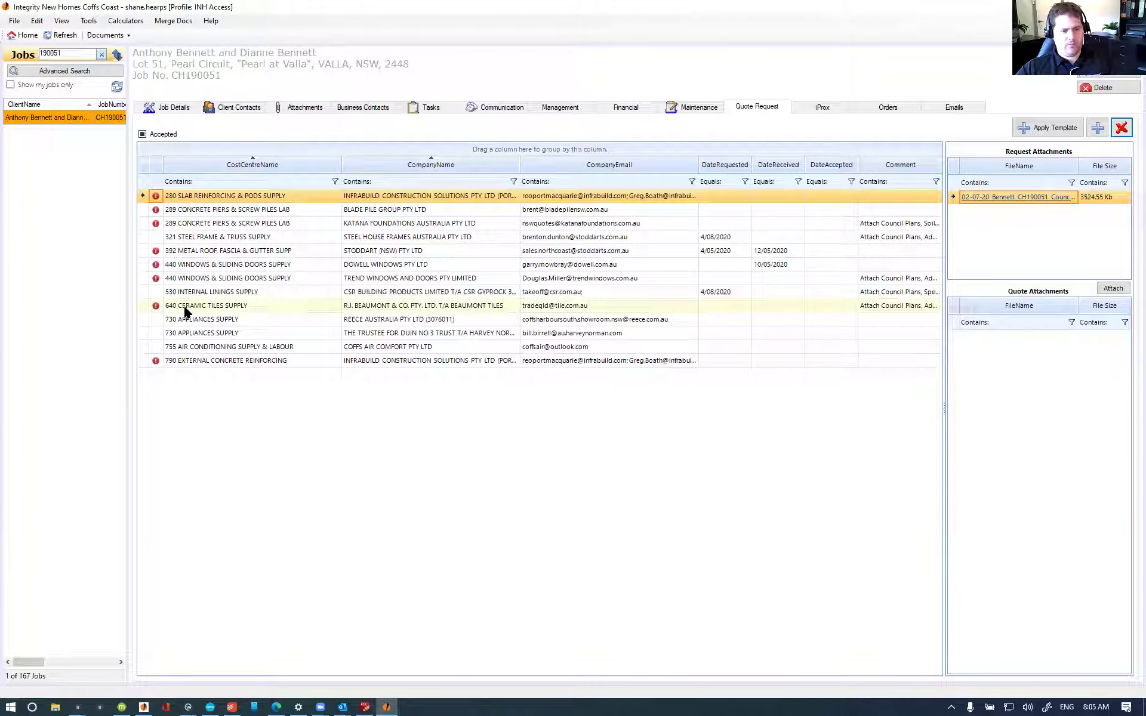
Step: Open the Beaumont Tiles 640 Ceramic Tiles Supply quote request, read through its full message and close it
{"action": "double_click", "coordinate": [529, 309]}
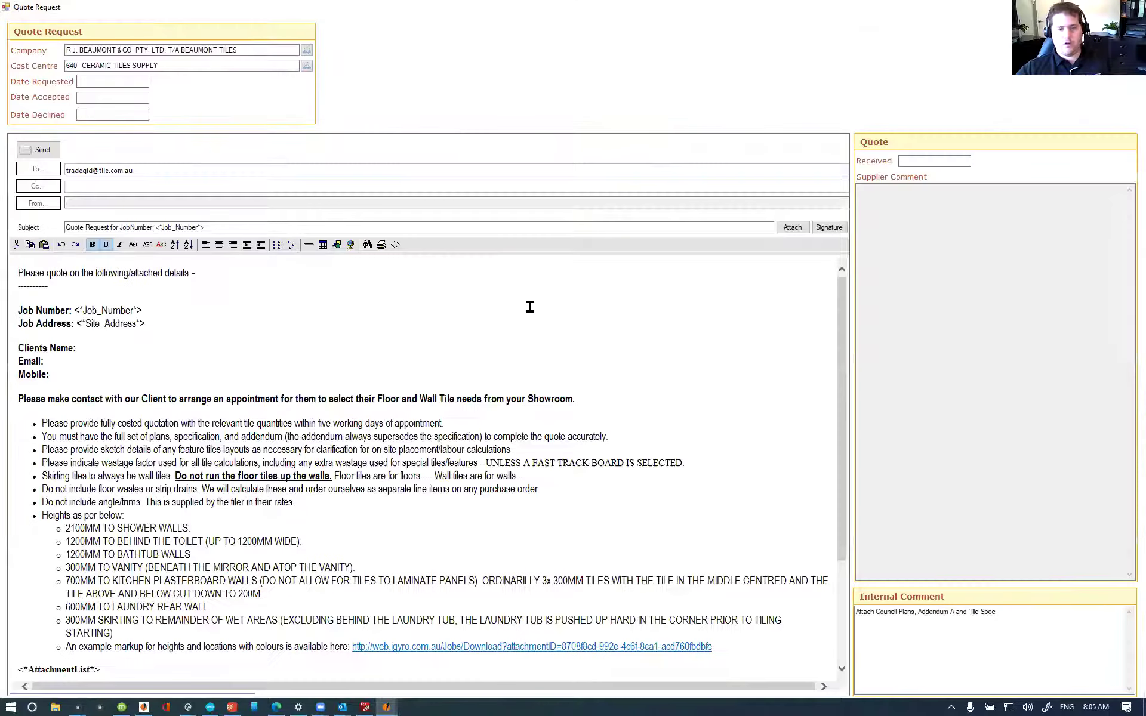
{"action": "scroll", "coordinate": [243, 501], "scroll_direction": "down", "scroll_amount": 3}
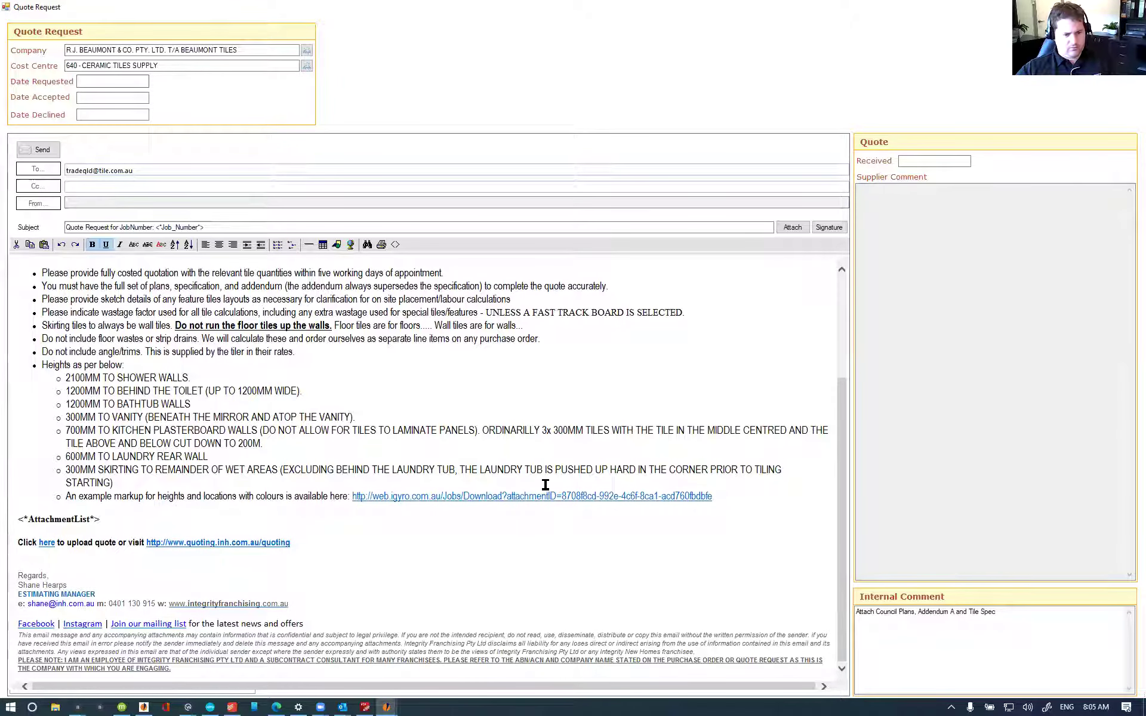
{"action": "scroll", "coordinate": [131, 488], "scroll_direction": "up", "scroll_amount": 3}
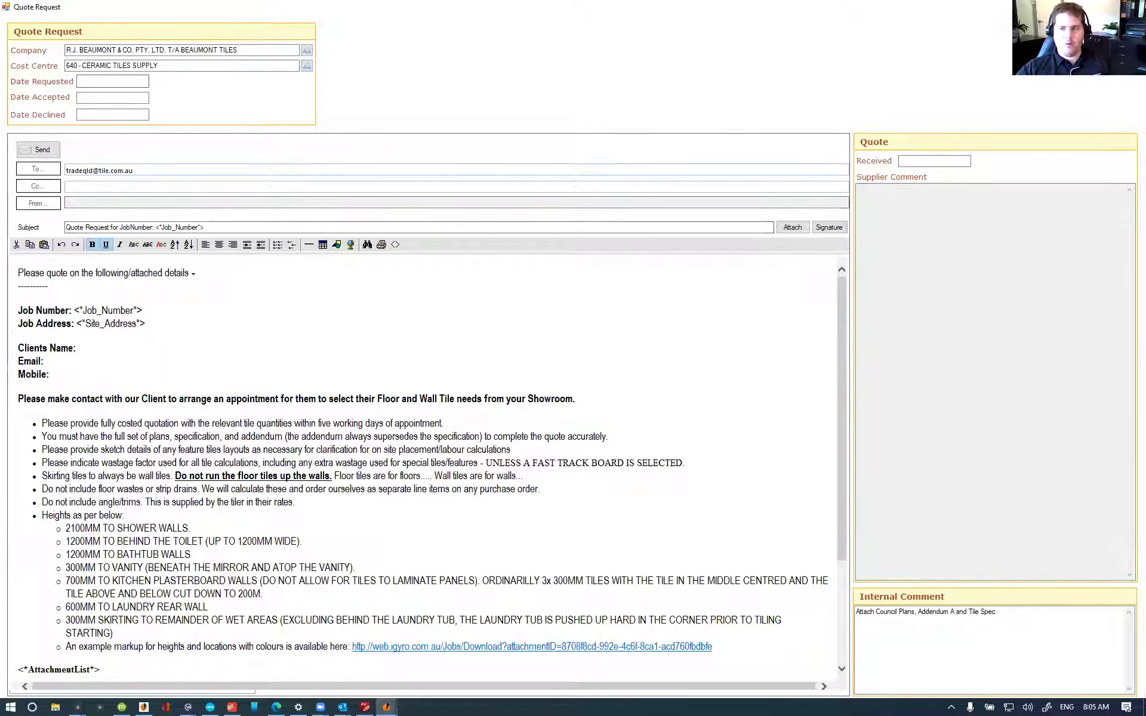
{"action": "left_click", "coordinate": [1132, 6]}
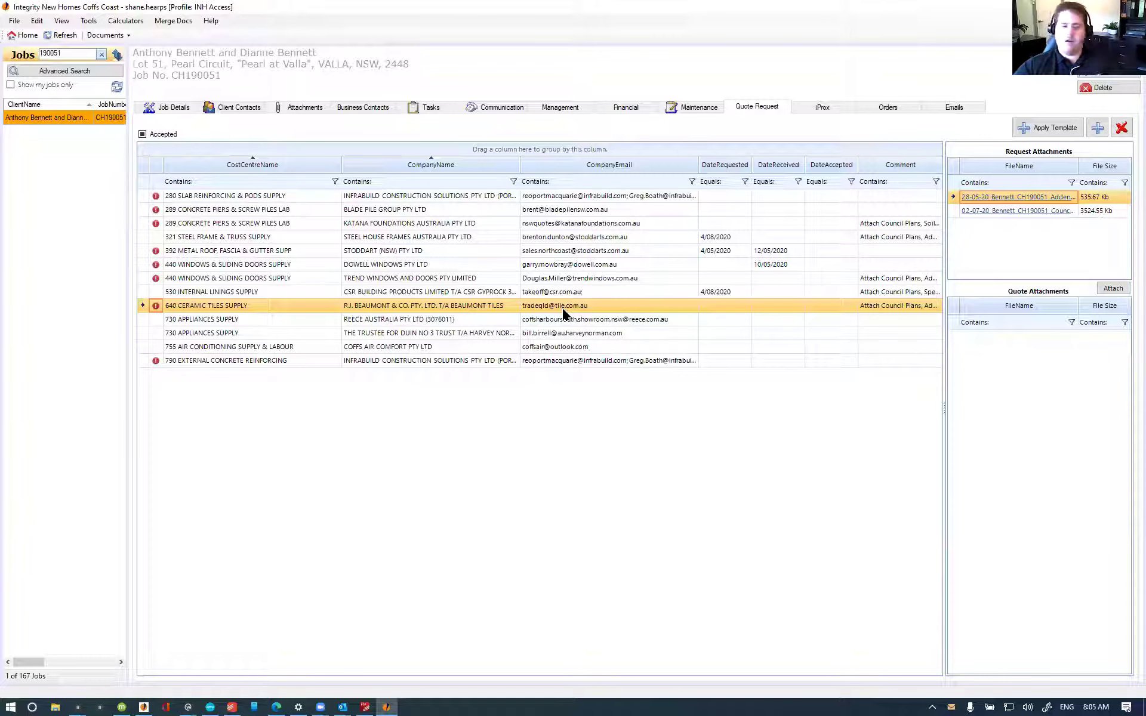
Step: Search the job's iProx estimate price list for "APPLI" and "KITCHEN" to check which appliances are included
{"action": "left_click", "coordinate": [288, 321]}
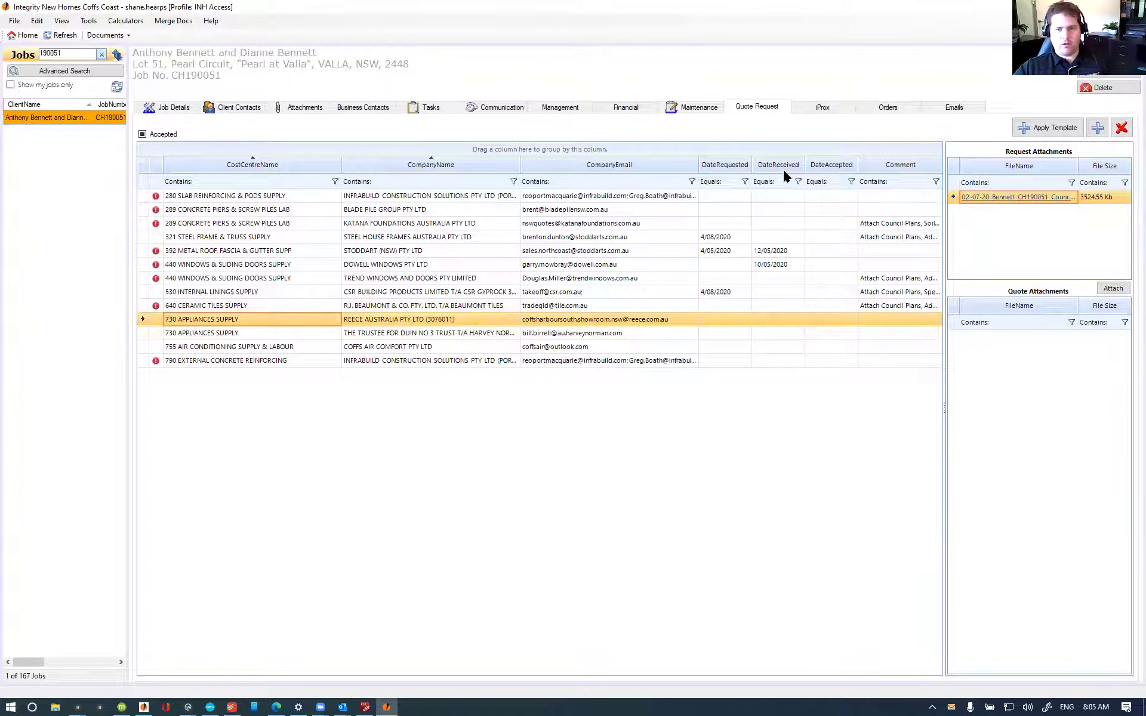
{"action": "left_click", "coordinate": [822, 107]}
{"action": "left_click", "coordinate": [155, 121]}
{"action": "type", "text": "APPLI"}
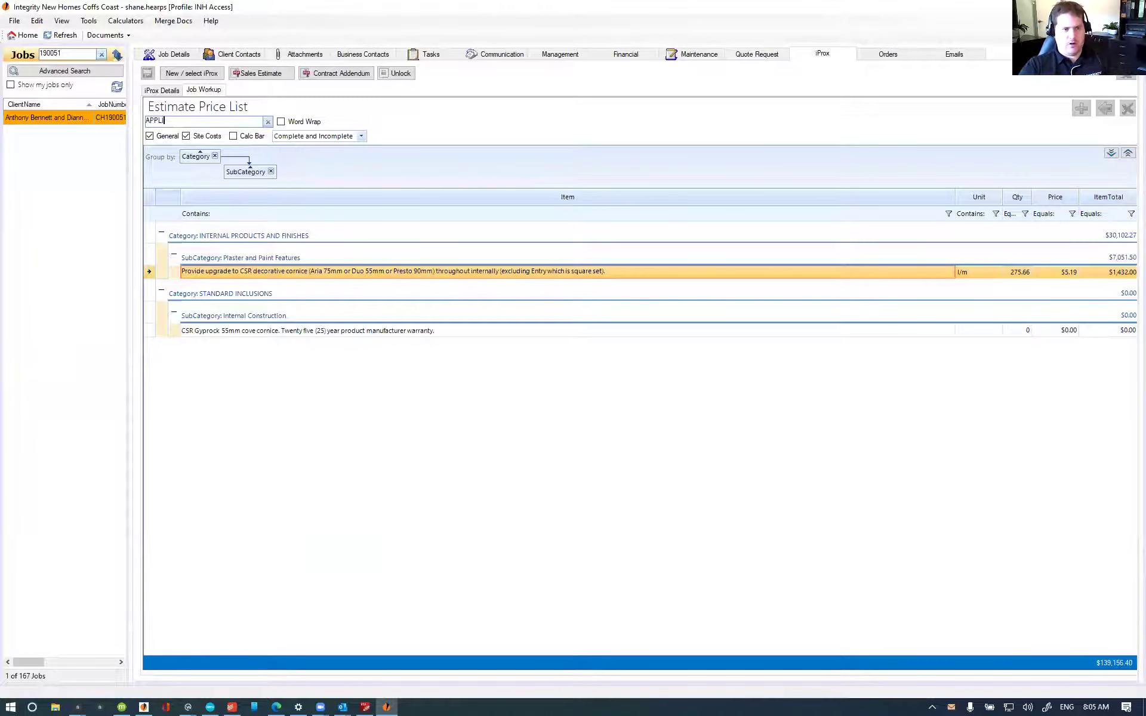
{"action": "left_click", "coordinate": [1110, 153]}
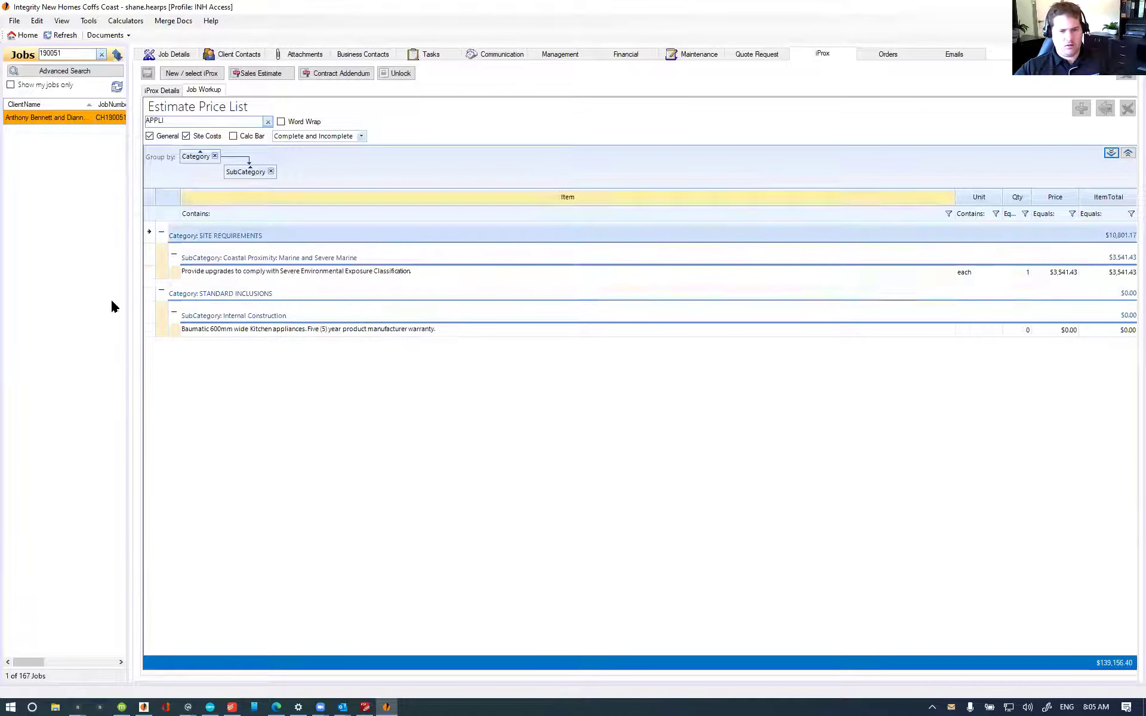
{"action": "left_click", "coordinate": [332, 275]}
{"action": "double_click", "coordinate": [156, 121]}
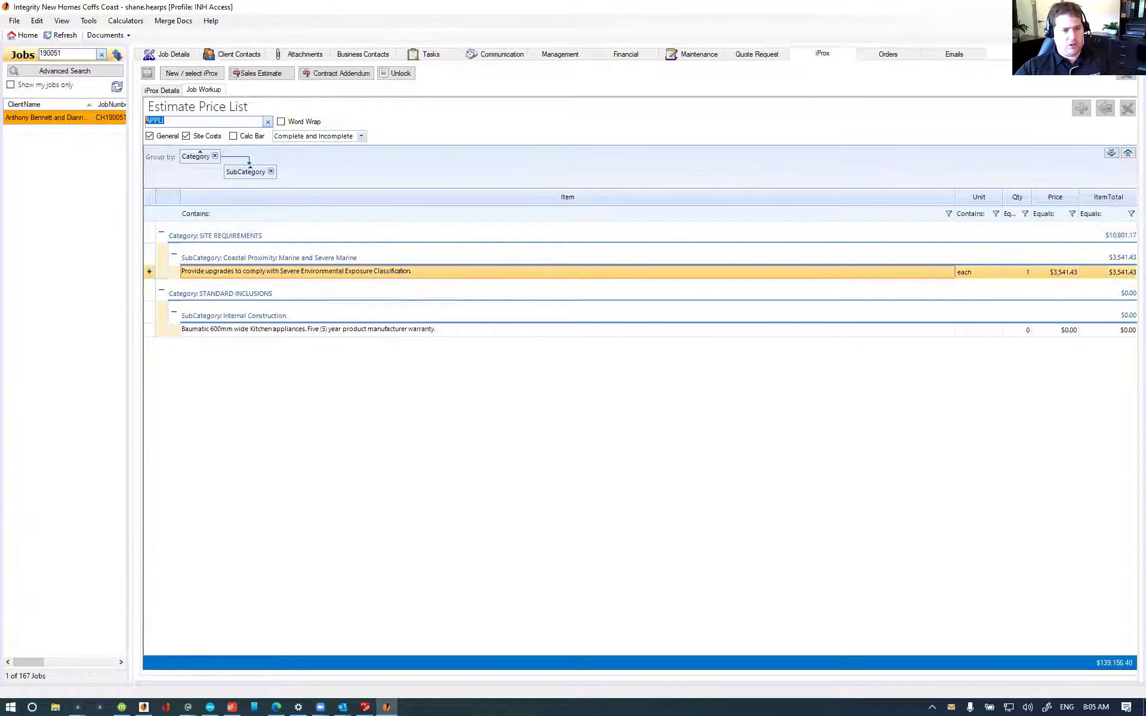
{"action": "type", "text": "KITCHEN"}
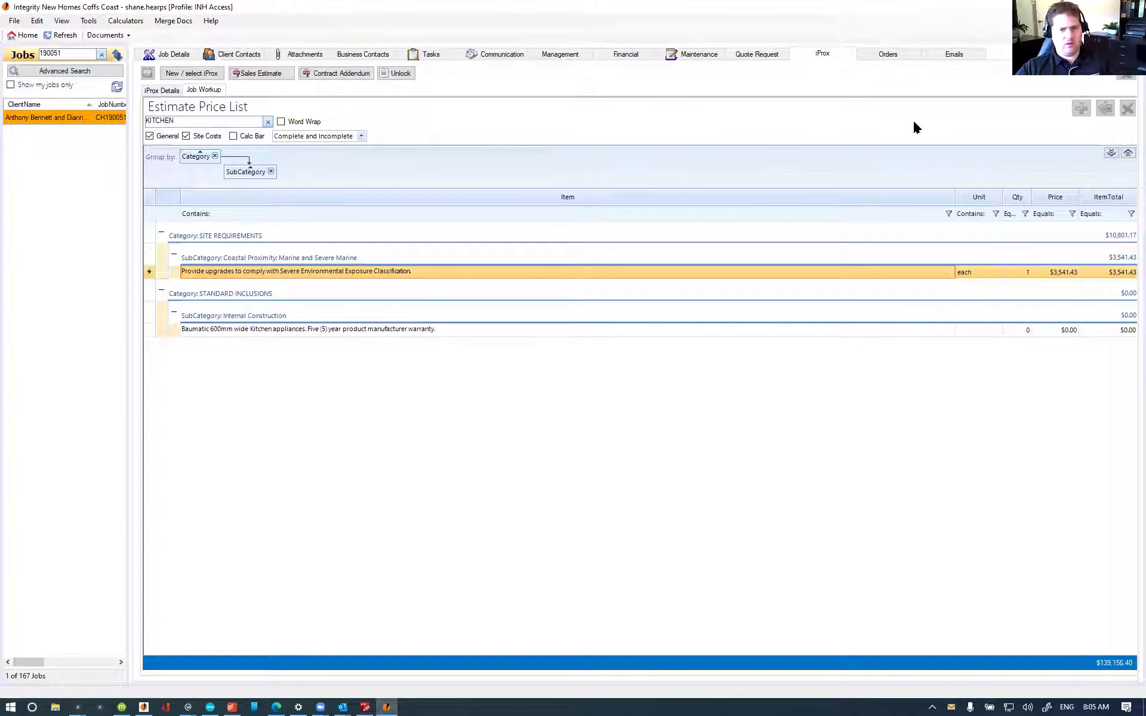
{"action": "left_click", "coordinate": [1111, 153]}
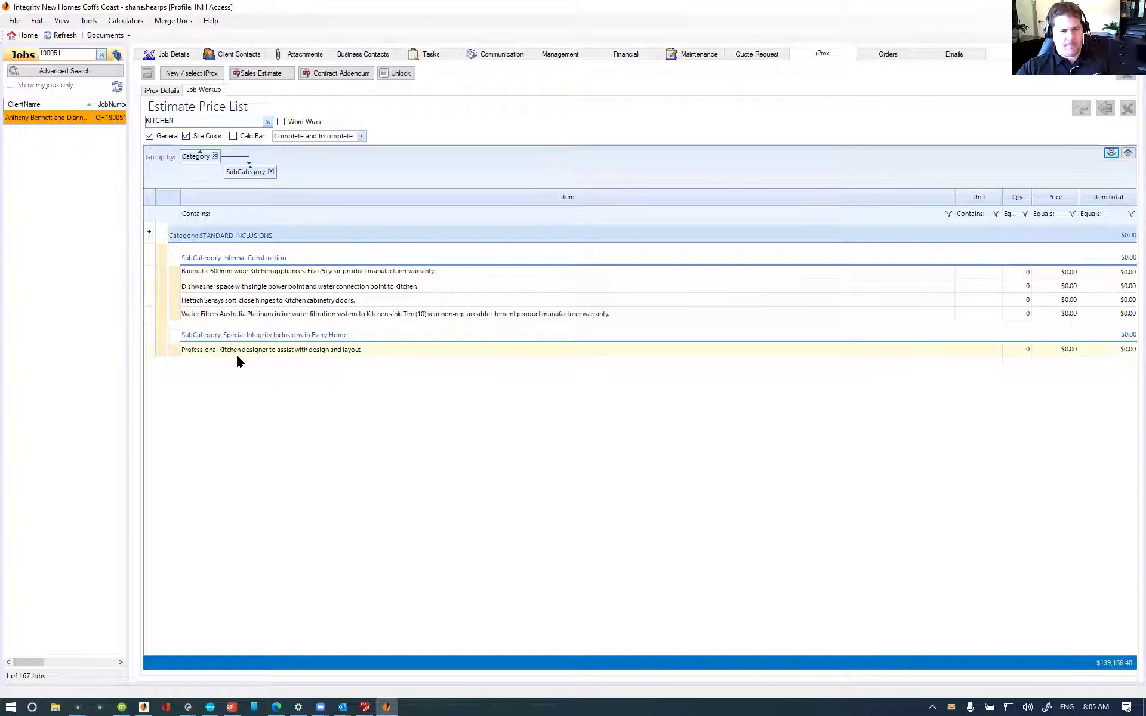
Step: Review the work-out items of the job's approved Cabinetry Removal variation and close it
{"action": "left_click", "coordinate": [570, 54]}
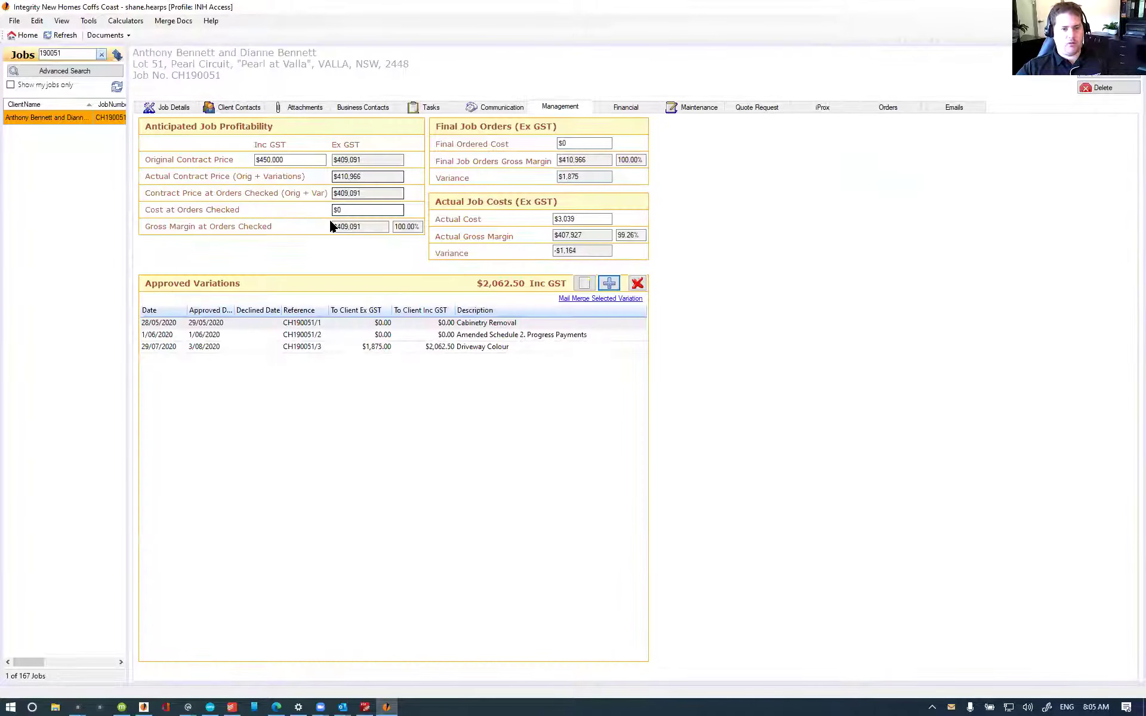
{"action": "left_click", "coordinate": [511, 324]}
{"action": "double_click", "coordinate": [511, 322]}
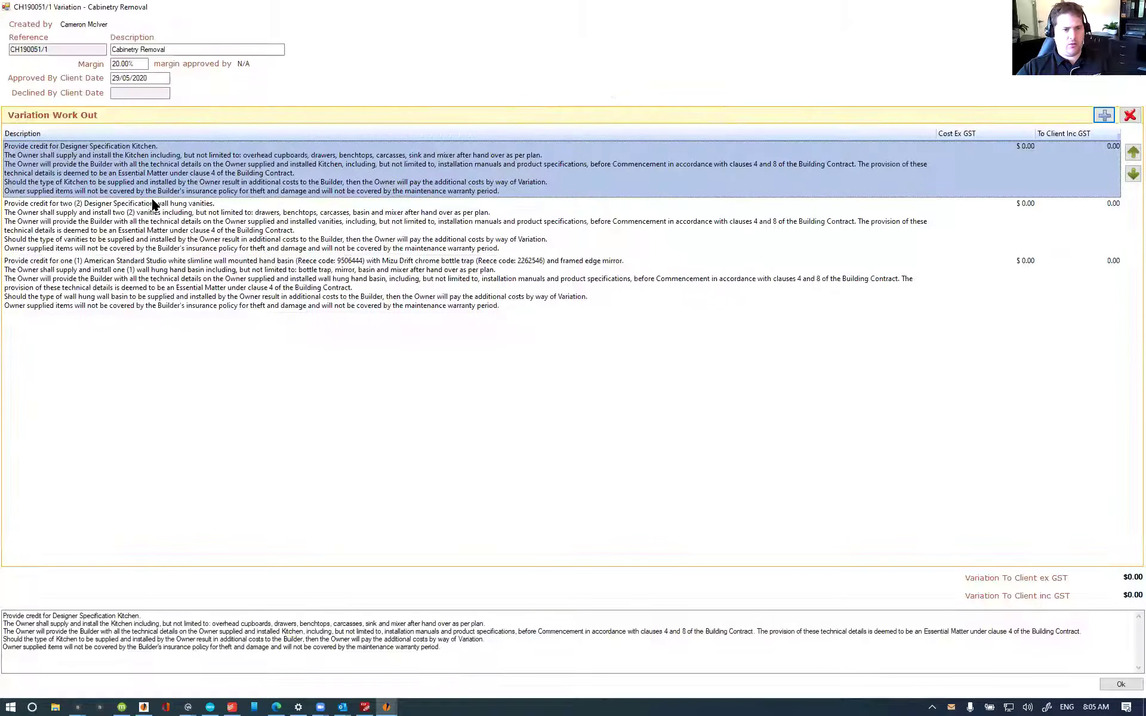
{"action": "left_click", "coordinate": [210, 268]}
{"action": "left_click", "coordinate": [201, 228]}
{"action": "left_click", "coordinate": [232, 177]}
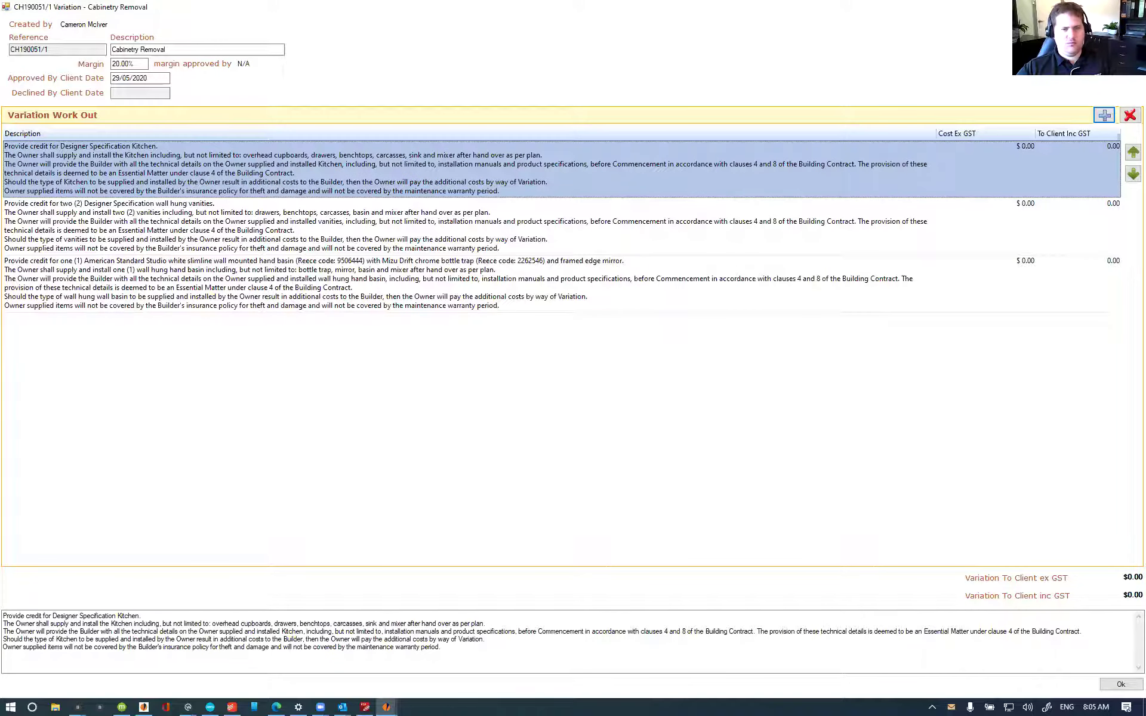
{"action": "key", "text": "Escape"}
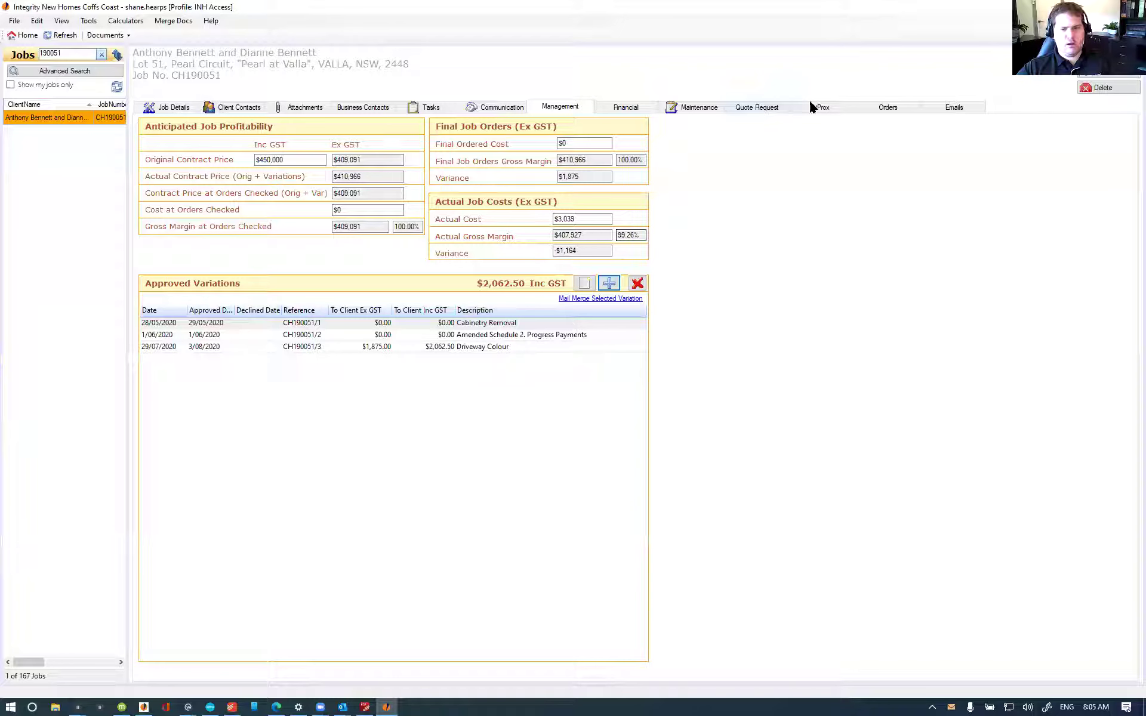
Step: Delete both 730 Appliances Supply quote requests, Reece and Harvey Norman, from the job
{"action": "left_click", "coordinate": [765, 109]}
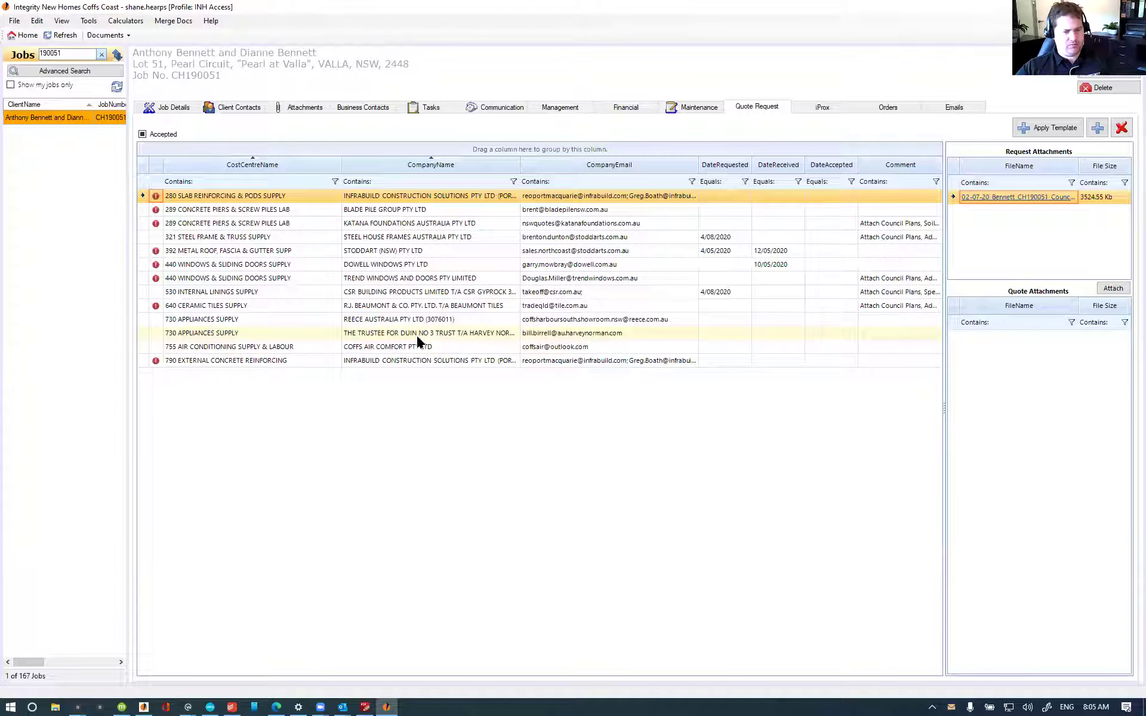
{"action": "left_click", "coordinate": [361, 335]}
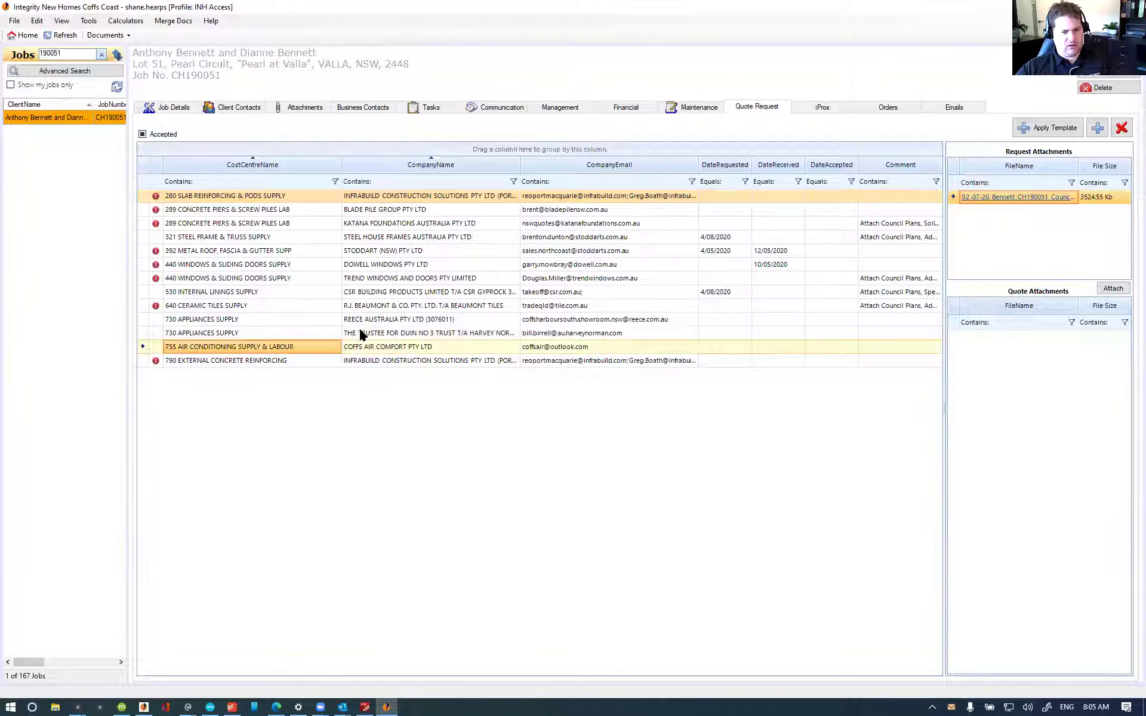
{"action": "left_click", "coordinate": [360, 333]}
{"action": "left_click", "coordinate": [408, 319], "text": "ctrl"}
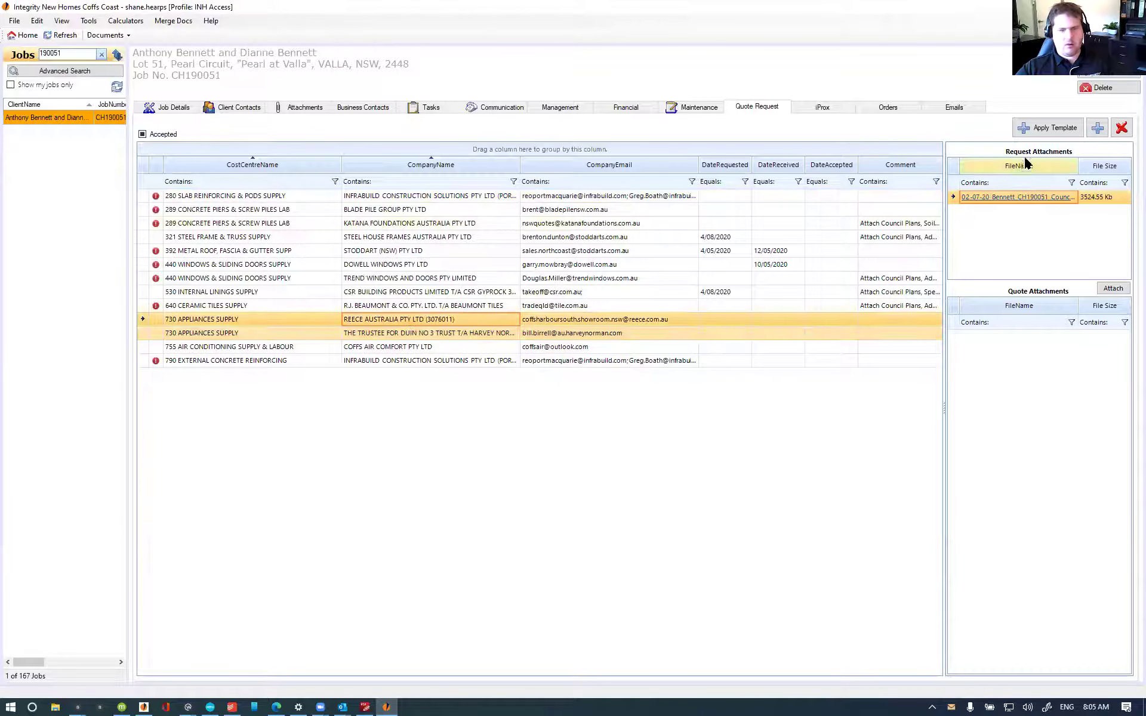
{"action": "left_click", "coordinate": [1121, 128]}
{"action": "left_click", "coordinate": [600, 398]}
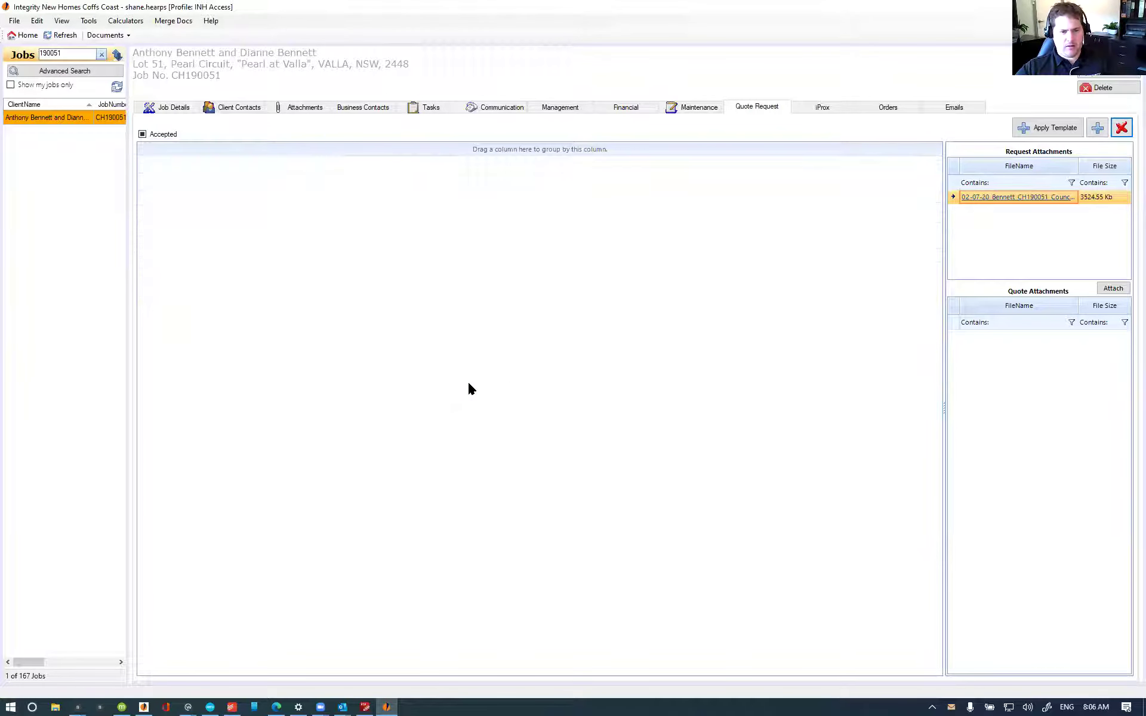
Step: Search the job's iProx estimate price list for "AIR CON" to check the 755 Air Conditioning quote request
{"action": "left_click", "coordinate": [444, 333]}
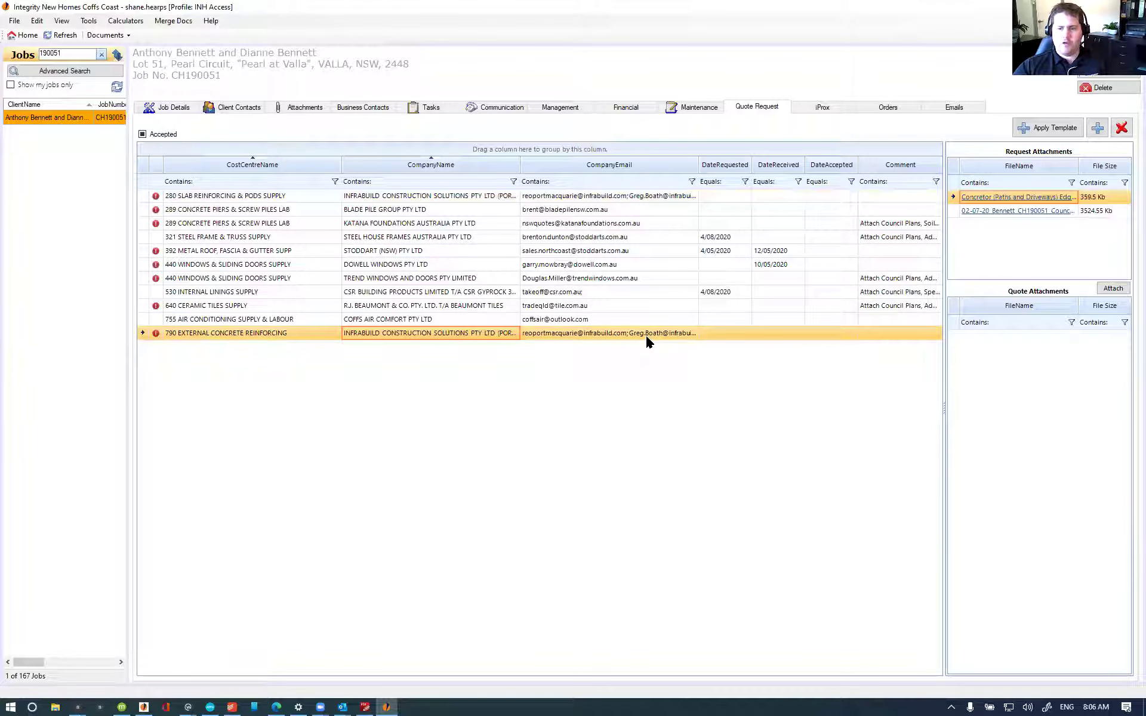
{"action": "left_click", "coordinate": [566, 319]}
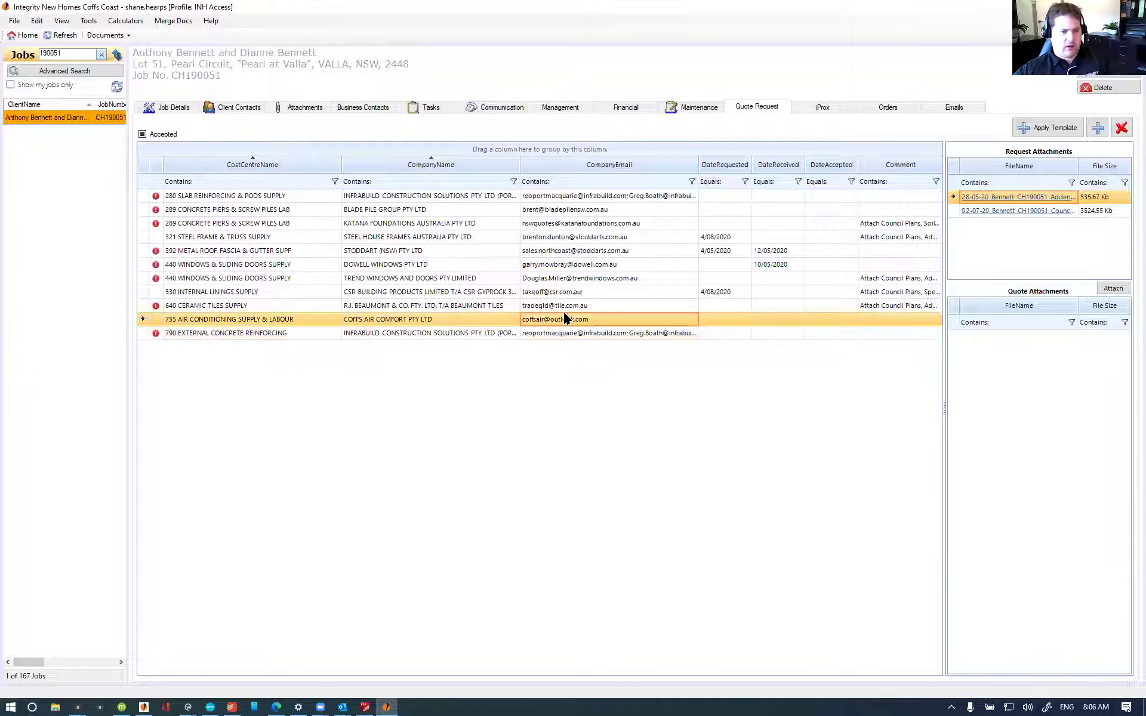
{"action": "left_click", "coordinate": [803, 107]}
{"action": "double_click", "coordinate": [183, 120]}
{"action": "type", "text": "AIR CON"}
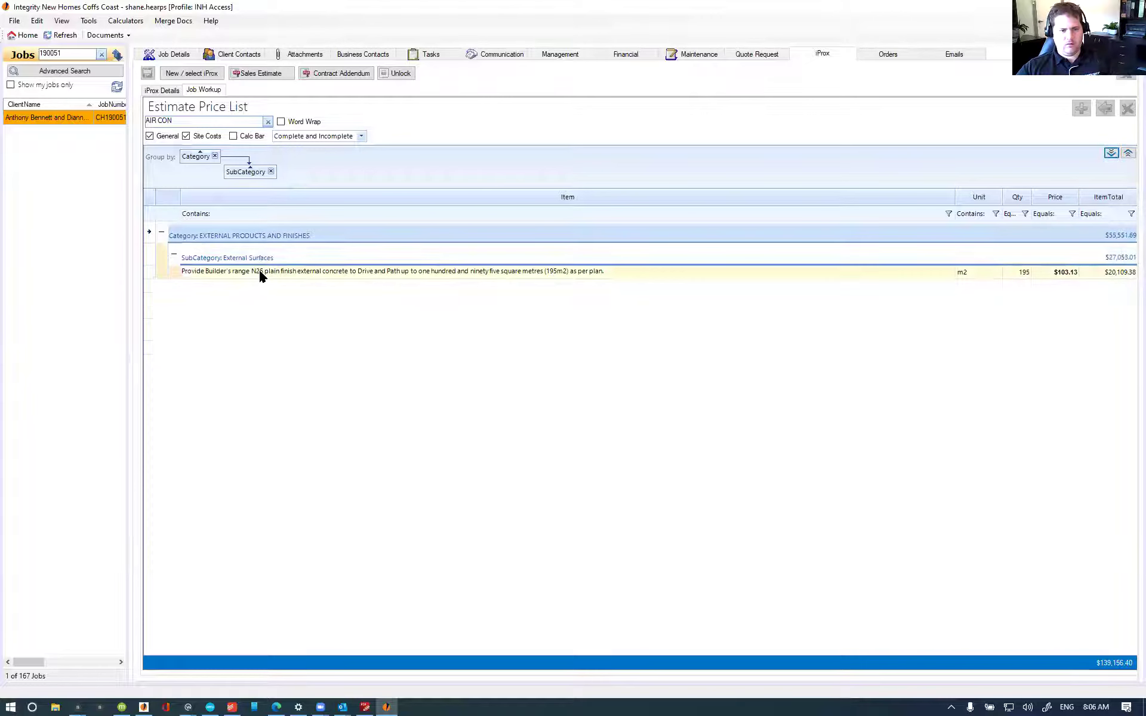
{"action": "left_click", "coordinate": [259, 270]}
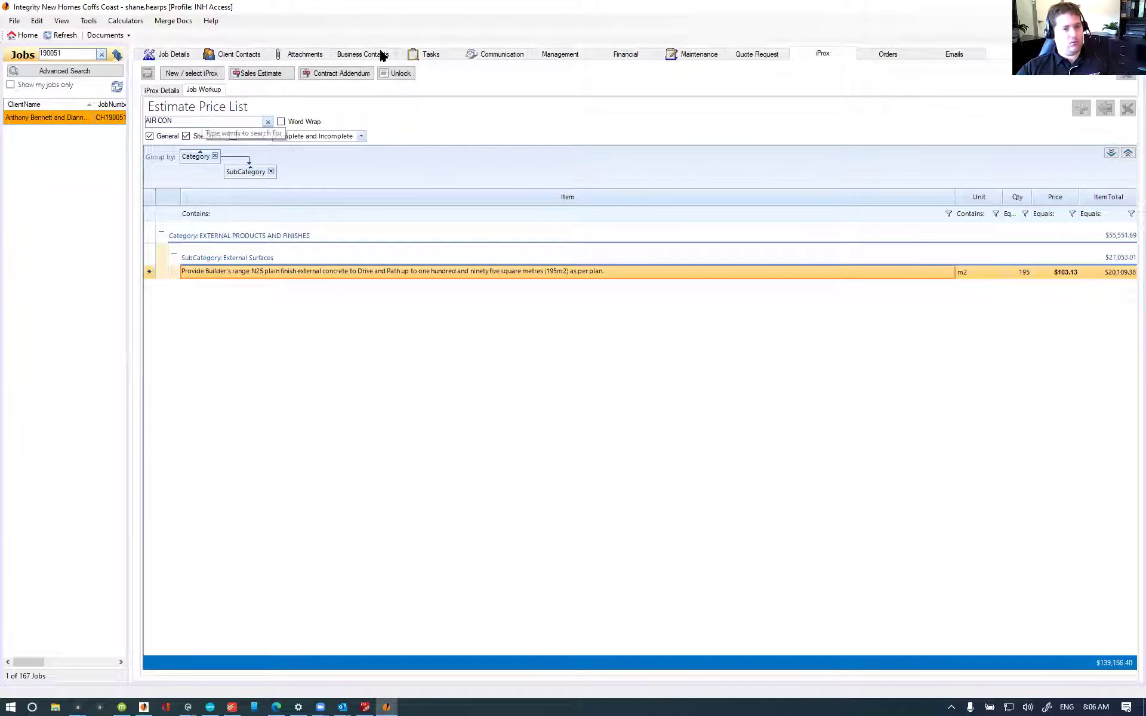
Step: Open the Council plans PDF from the job's Drawings attachments and examine the floor plan and its notes
{"action": "left_click", "coordinate": [304, 55]}
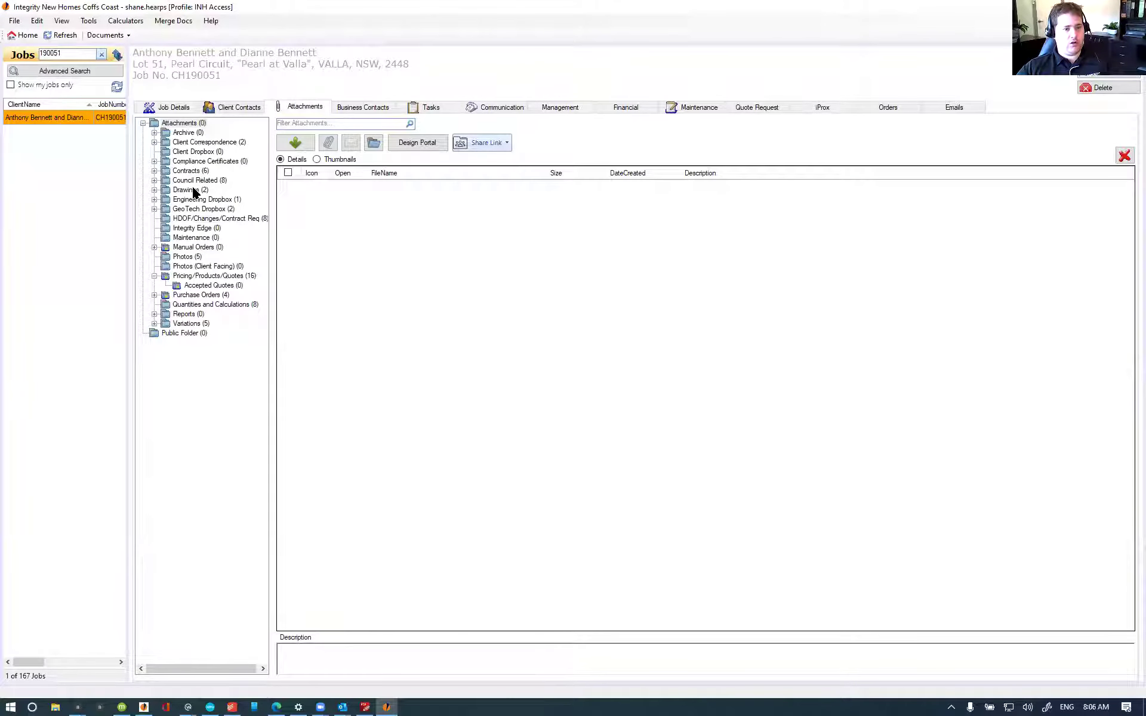
{"action": "left_click", "coordinate": [190, 190]}
{"action": "left_click", "coordinate": [338, 202]}
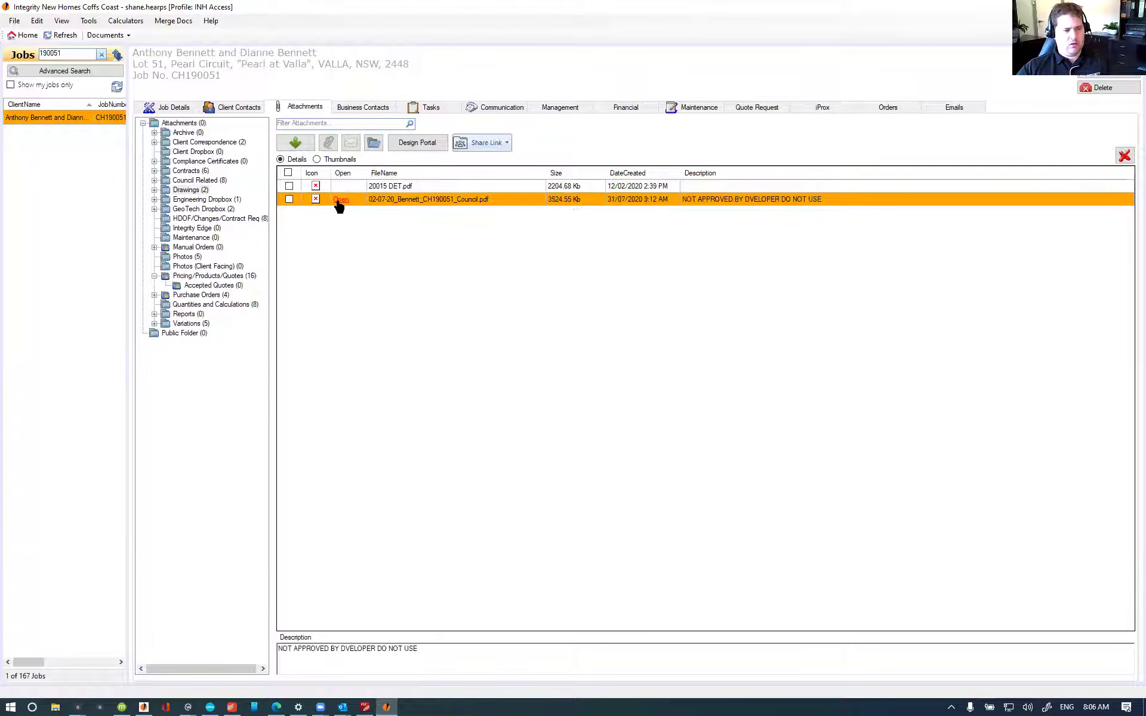
{"action": "left_click_drag", "start_coordinate": [634, 470], "coordinate": [639, 514]}
{"action": "scroll", "coordinate": [639, 514], "scroll_direction": "down", "scroll_amount": 5}
{"action": "left_click_drag", "start_coordinate": [1131, 526], "coordinate": [1102, 89]}
{"action": "scroll", "coordinate": [579, 254], "scroll_direction": "up", "scroll_amount": 4}
{"action": "left_click_drag", "start_coordinate": [645, 663], "coordinate": [649, 365]}
{"action": "scroll", "coordinate": [649, 364], "scroll_direction": "up", "scroll_amount": 2}
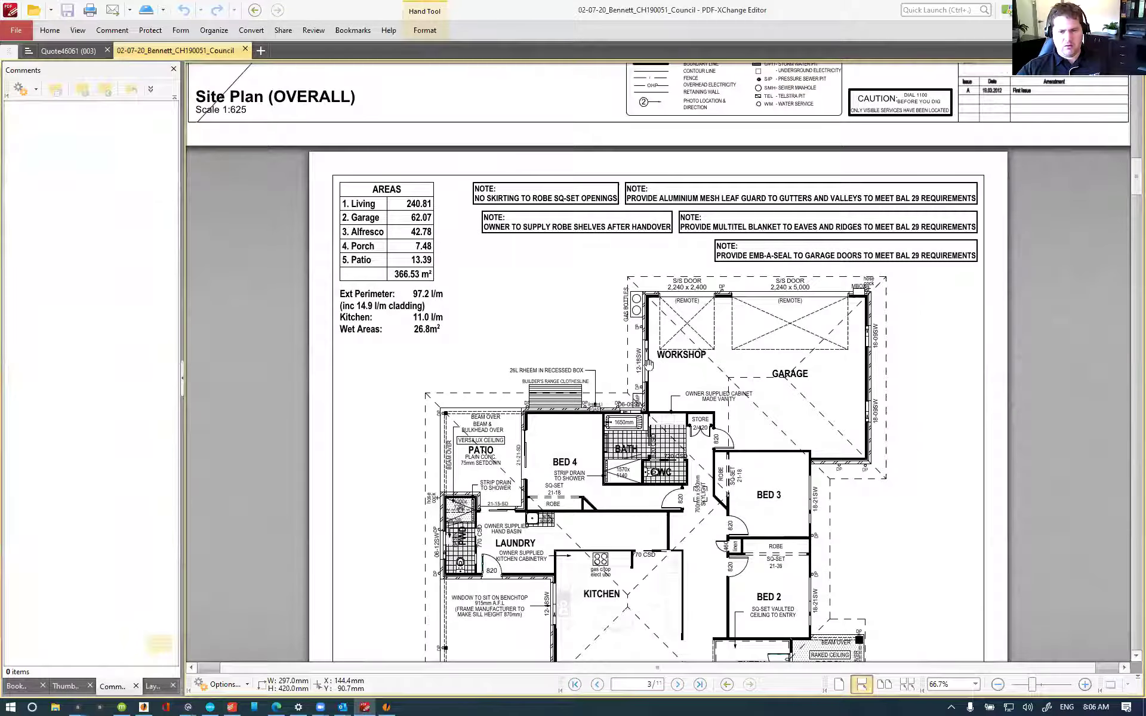
{"action": "scroll", "coordinate": [602, 382], "scroll_direction": "down", "scroll_amount": 5}
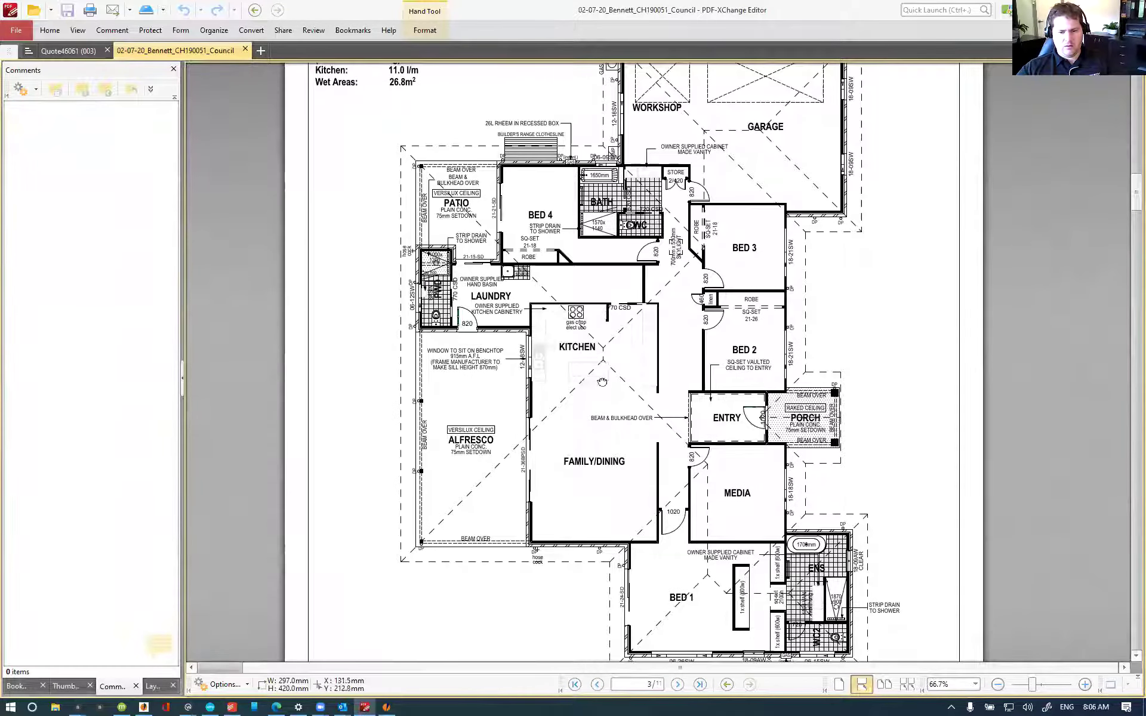
{"action": "scroll", "coordinate": [602, 382], "scroll_direction": "down", "scroll_amount": 3}
{"action": "scroll", "coordinate": [707, 503], "scroll_direction": "up", "scroll_amount": 20}
{"action": "scroll", "coordinate": [707, 503], "scroll_direction": "down", "scroll_amount": 20}
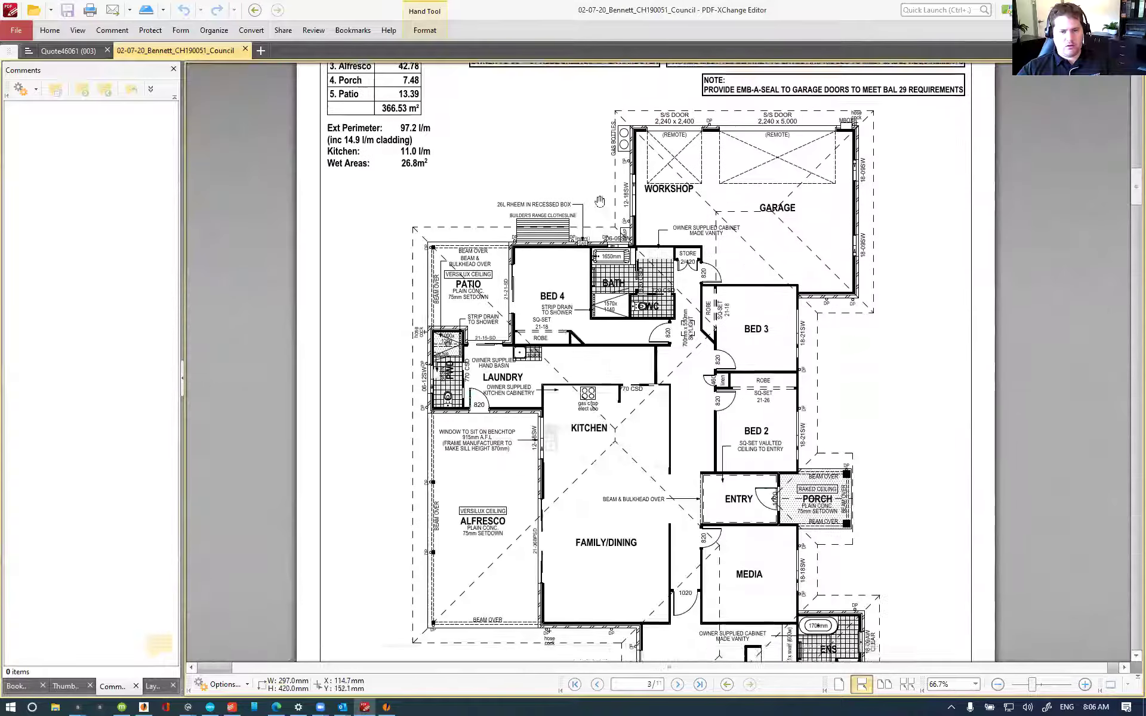
{"action": "scroll", "coordinate": [605, 191], "scroll_direction": "up", "scroll_amount": 1}
Step: Examine the Electrical Plan on page 7 of the Council plans for any air conditioning
{"action": "scroll", "coordinate": [633, 397], "scroll_direction": "down", "scroll_amount": 3}
{"action": "scroll", "coordinate": [612, 404], "scroll_direction": "down", "scroll_amount": 8}
{"action": "scroll", "coordinate": [612, 404], "scroll_direction": "down", "scroll_amount": 15}
{"action": "scroll", "coordinate": [692, 406], "scroll_direction": "up", "scroll_amount": 3}
{"action": "scroll", "coordinate": [714, 410], "scroll_direction": "up", "scroll_amount": 3}
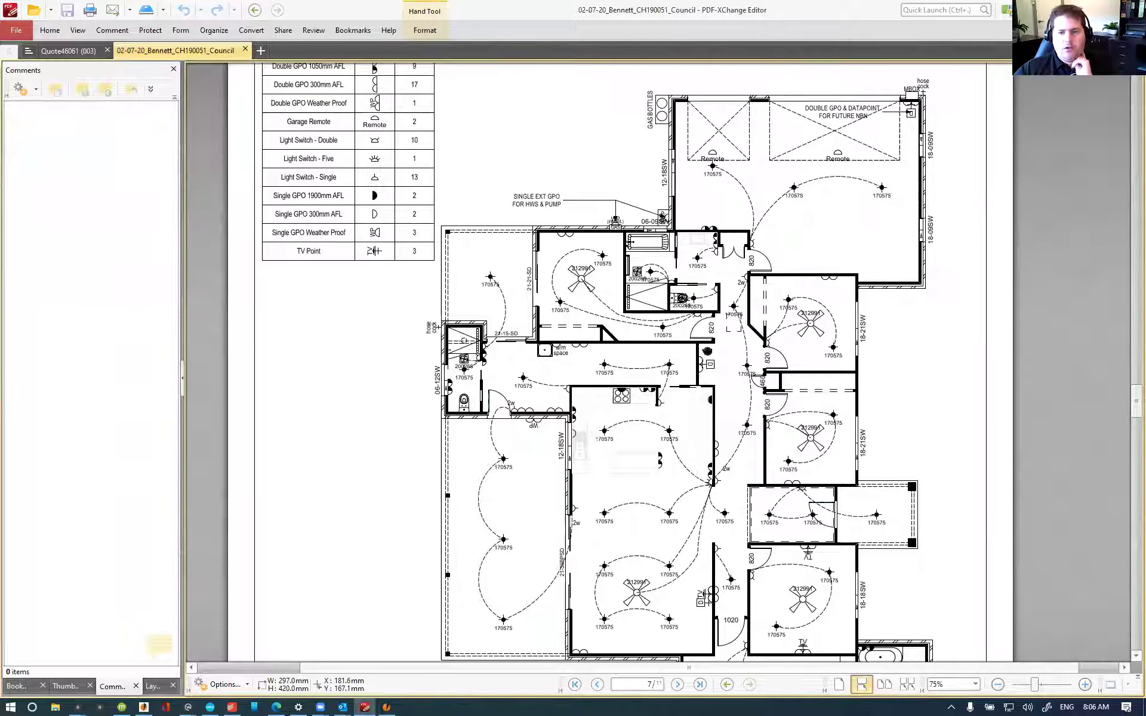
{"action": "scroll", "coordinate": [808, 236], "scroll_direction": "down", "scroll_amount": 5}
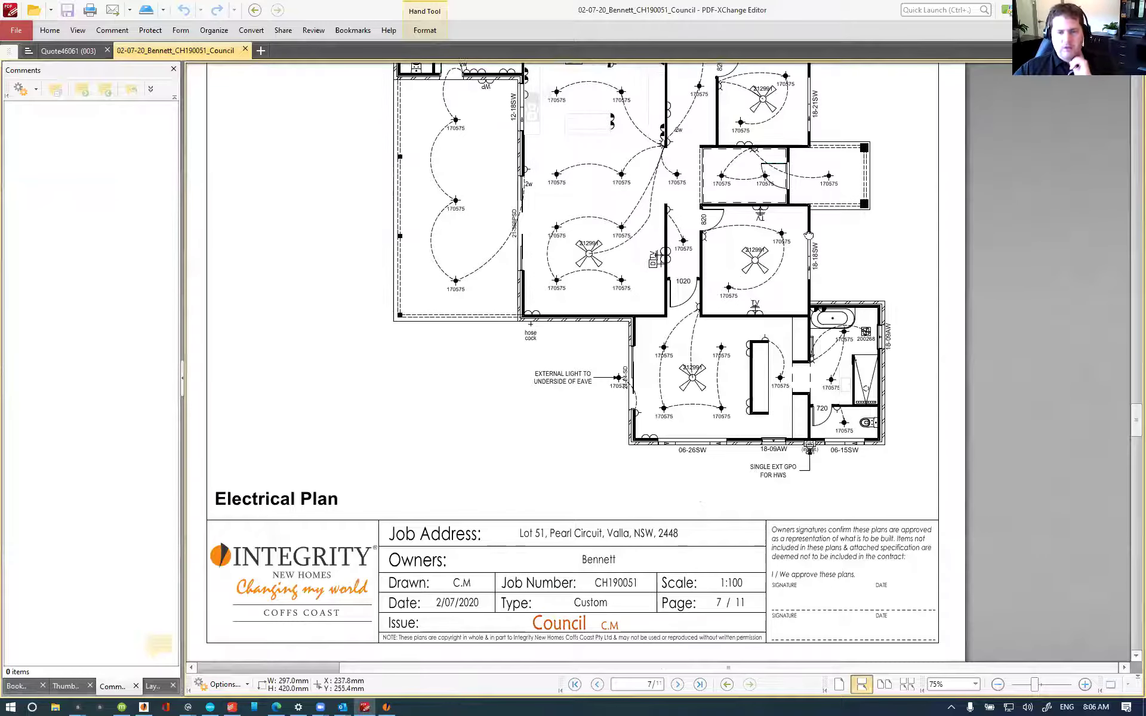
{"action": "scroll", "coordinate": [809, 236], "scroll_direction": "up", "scroll_amount": 5}
Step: Return to the job's quote requests and delete the 755 Air Conditioning Supply & Labour request
{"action": "key", "text": "alt+Tab"}
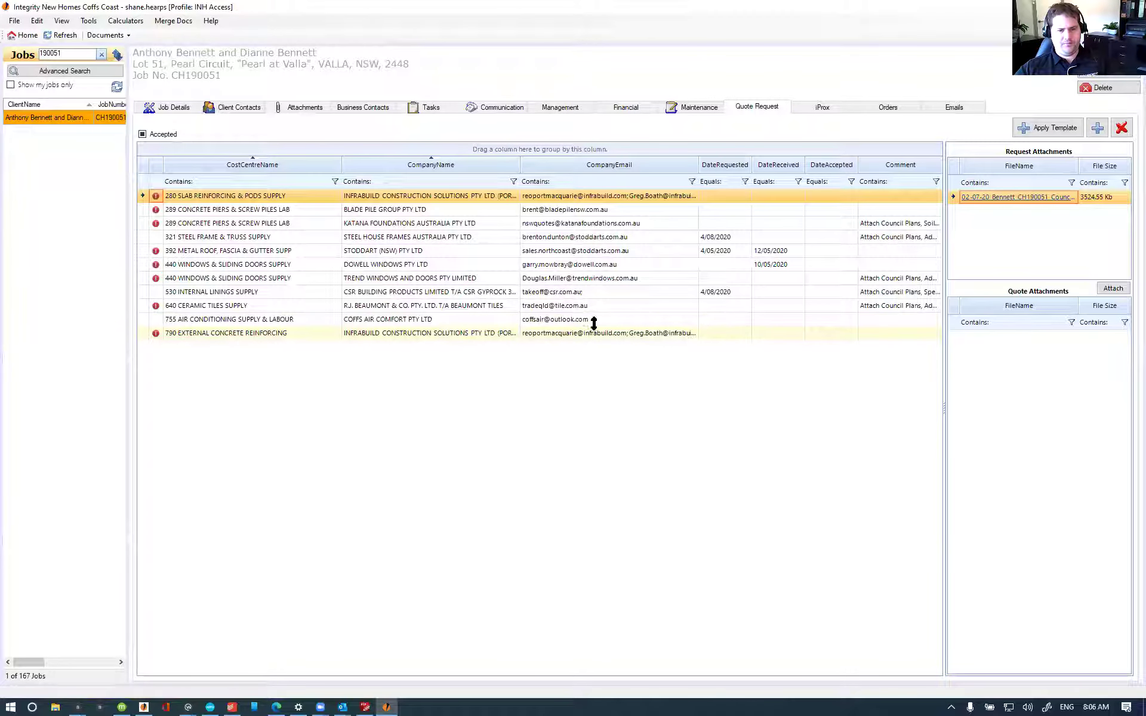
{"action": "left_click", "coordinate": [596, 323]}
{"action": "left_click", "coordinate": [1121, 128]}
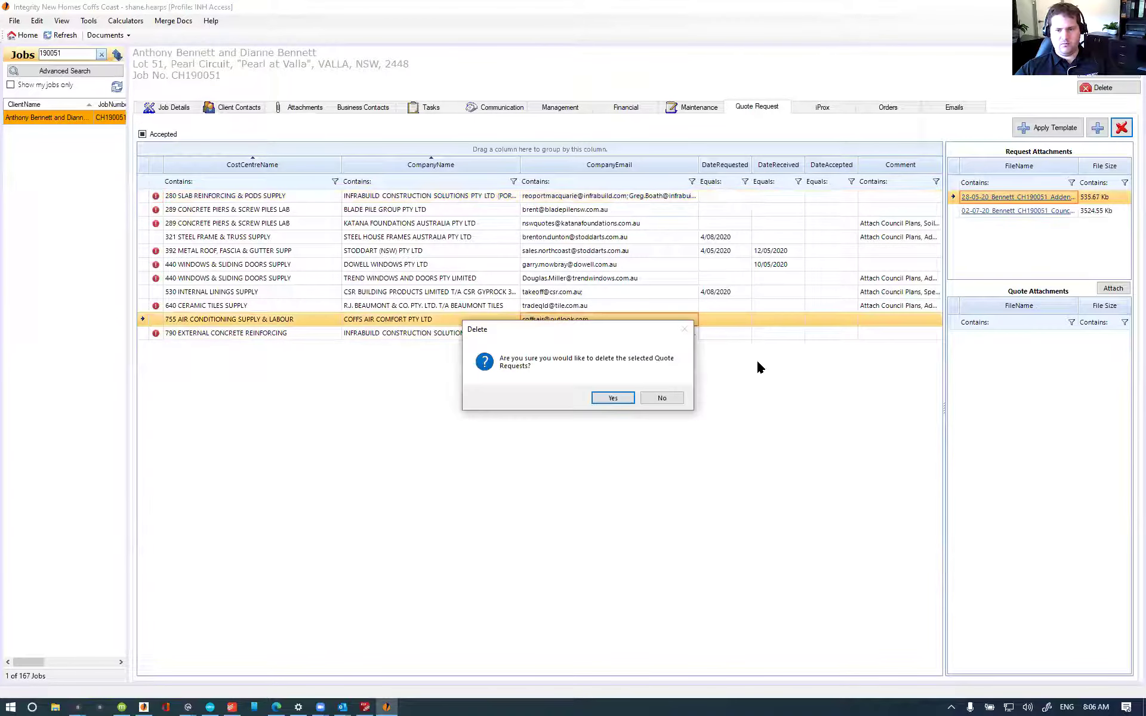
{"action": "left_click", "coordinate": [598, 398]}
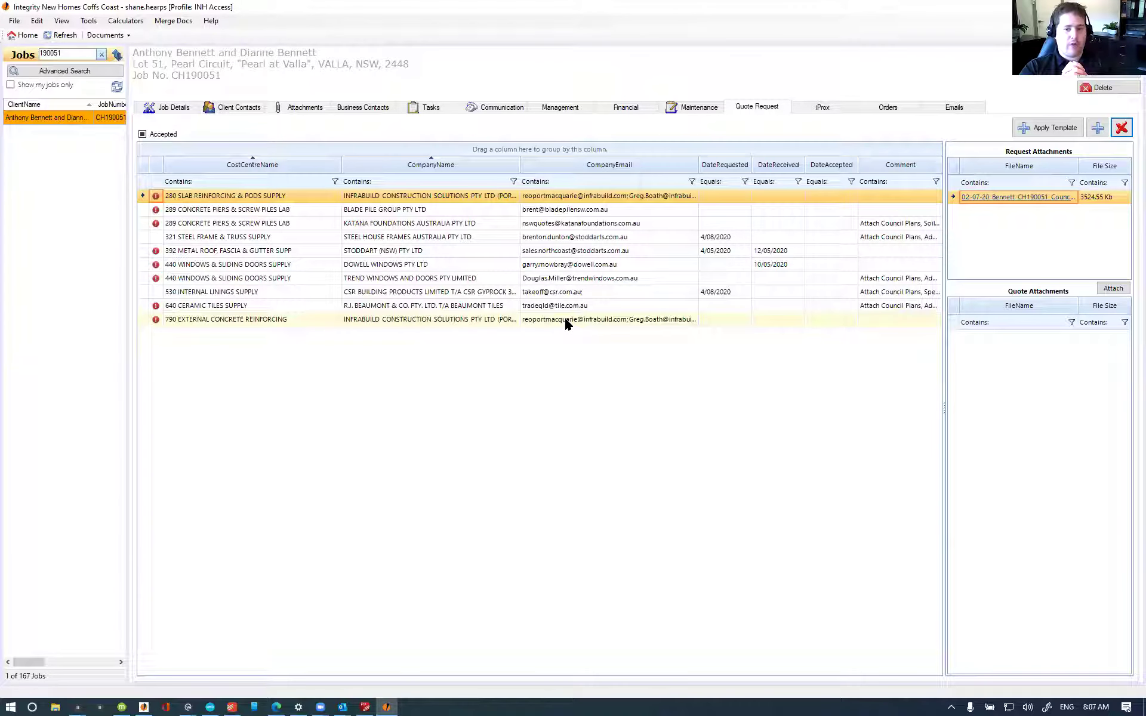
Step: Switch to Build.iQ and load job BR170268 in the Bill of Quantities
{"action": "left_click", "coordinate": [85, 692]}
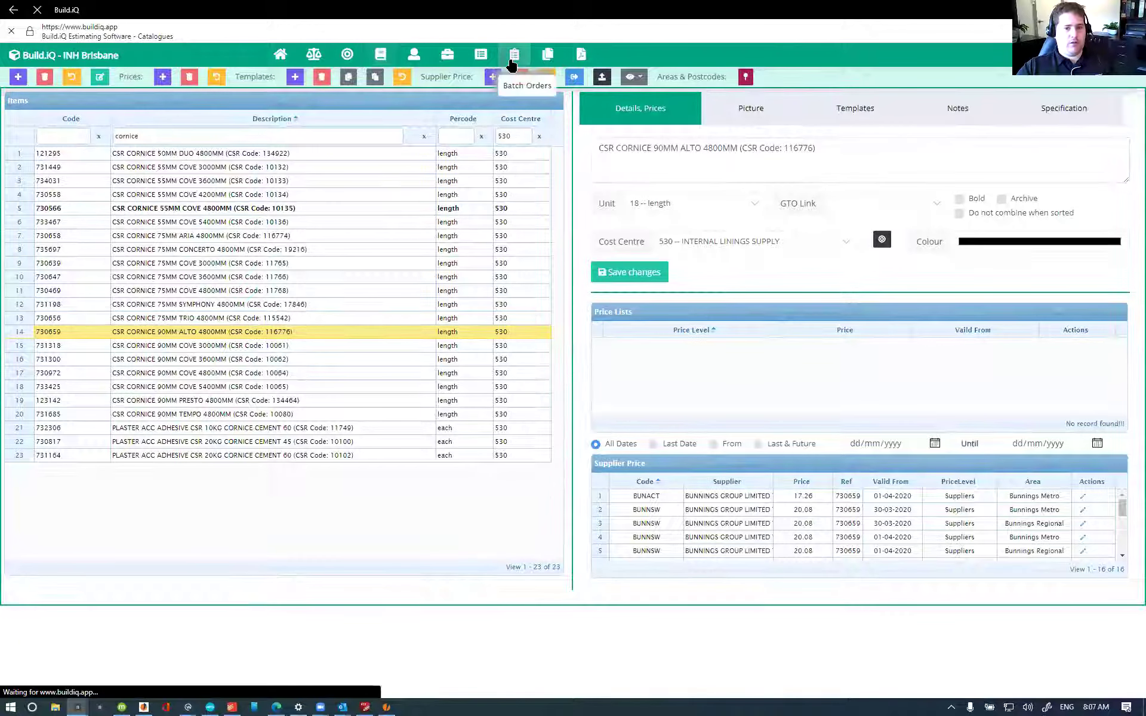
{"action": "left_click", "coordinate": [510, 57]}
{"action": "left_click", "coordinate": [476, 57]}
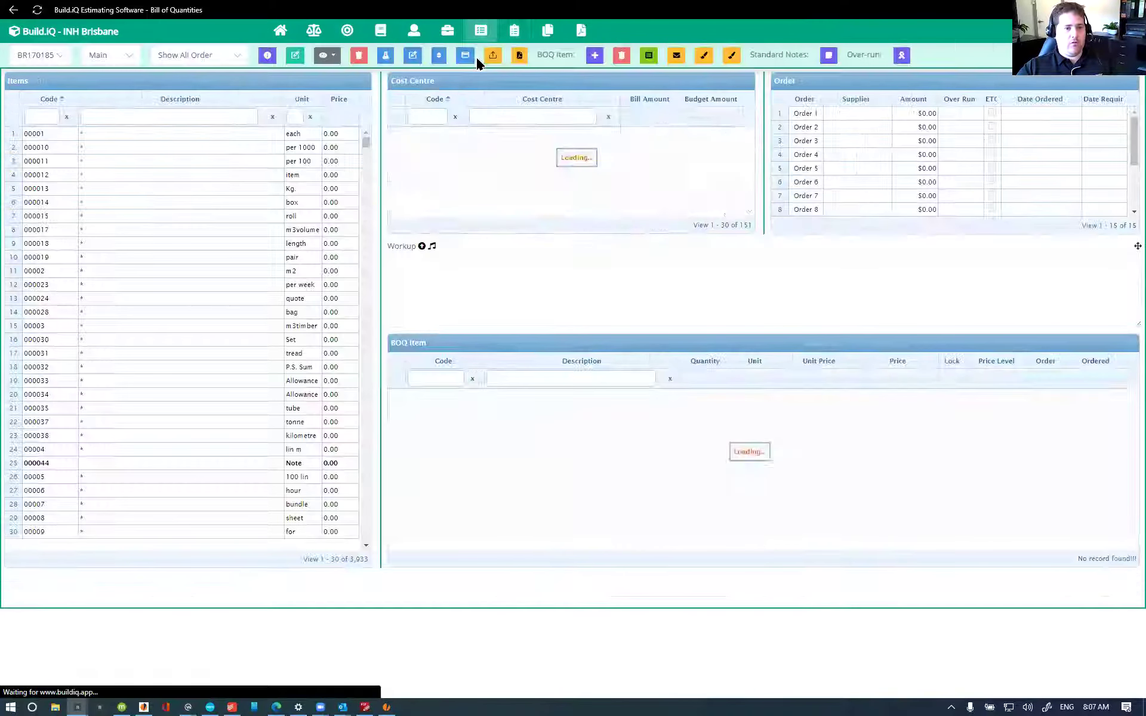
{"action": "left_click", "coordinate": [57, 59]}
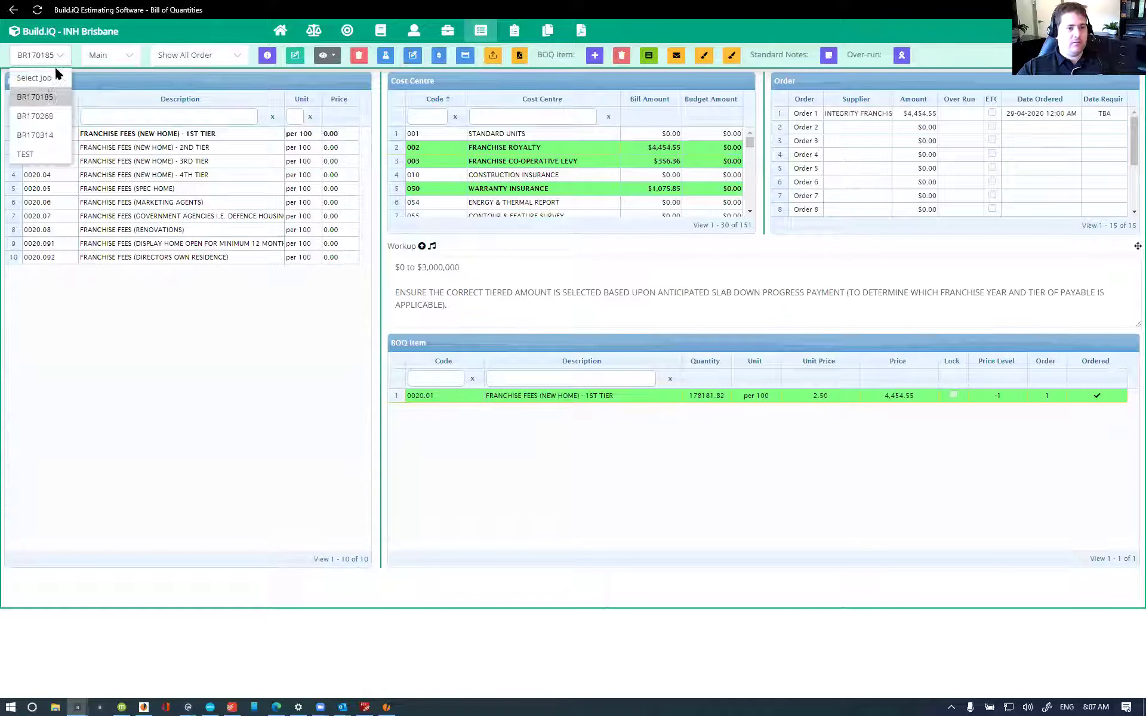
{"action": "left_click", "coordinate": [47, 117]}
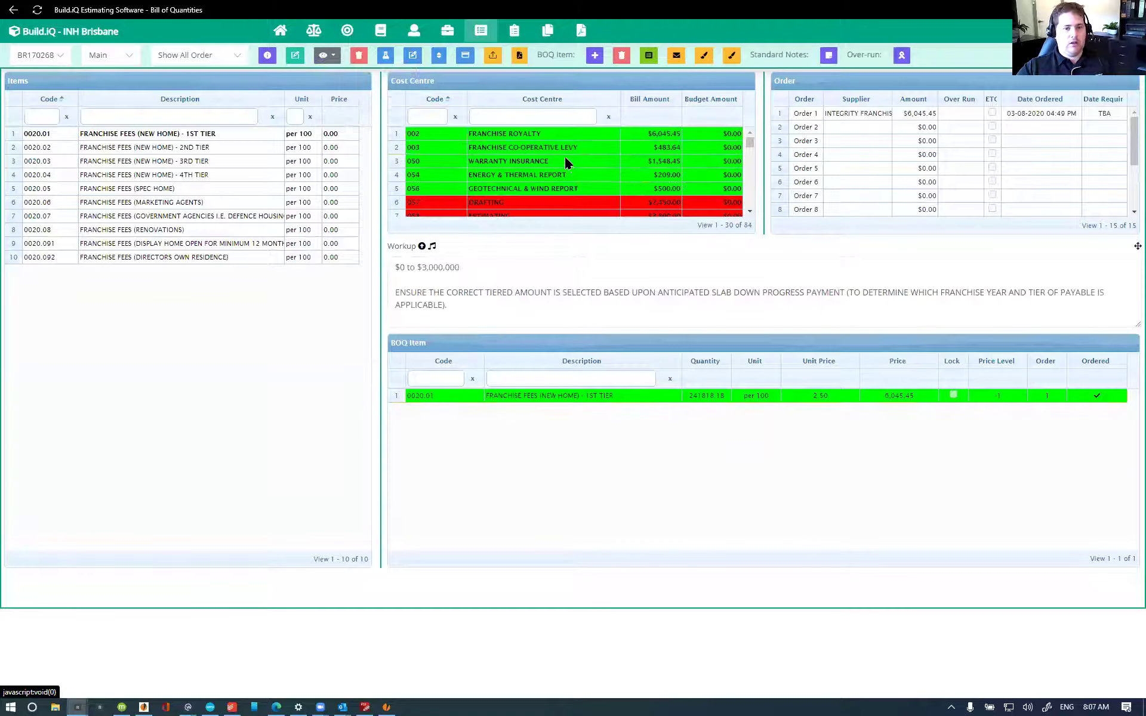
Step: Examine the job's BOQ items and orders by cost centre, from earthworks through 250 Termite Treatment to 330 Structural Timber & Posts Supply
{"action": "scroll", "coordinate": [555, 158], "scroll_direction": "down", "scroll_amount": 4}
{"action": "left_click", "coordinate": [524, 166]}
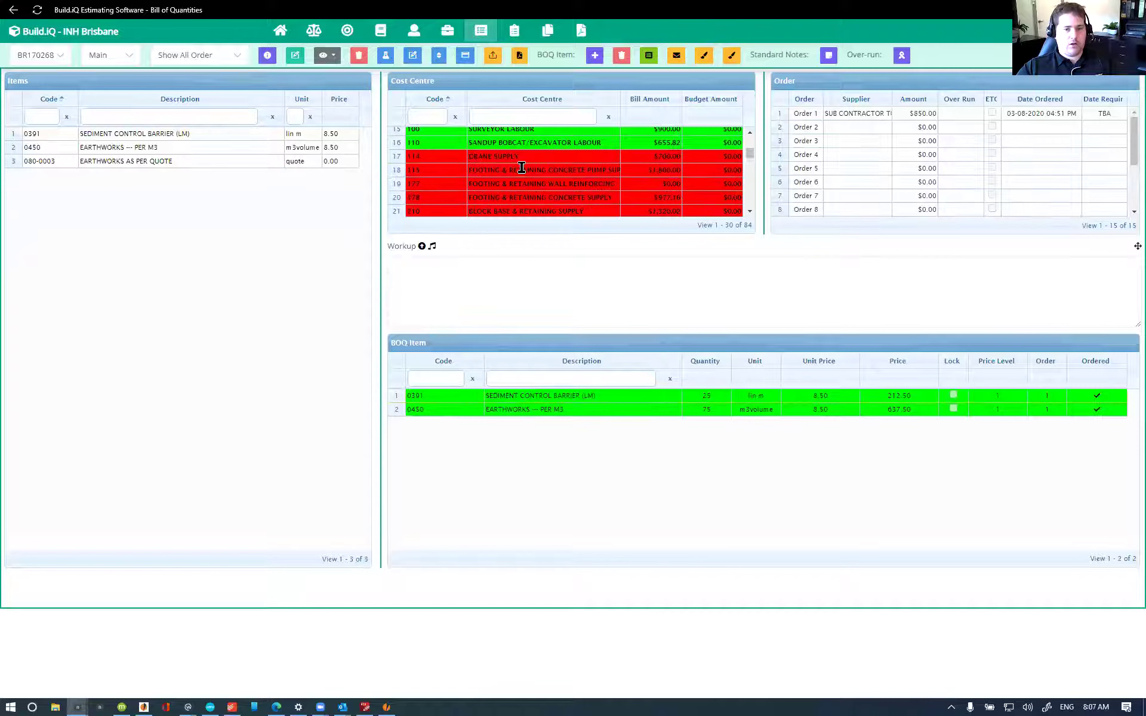
{"action": "scroll", "coordinate": [521, 167], "scroll_direction": "down", "scroll_amount": 3}
{"action": "left_click", "coordinate": [508, 191]}
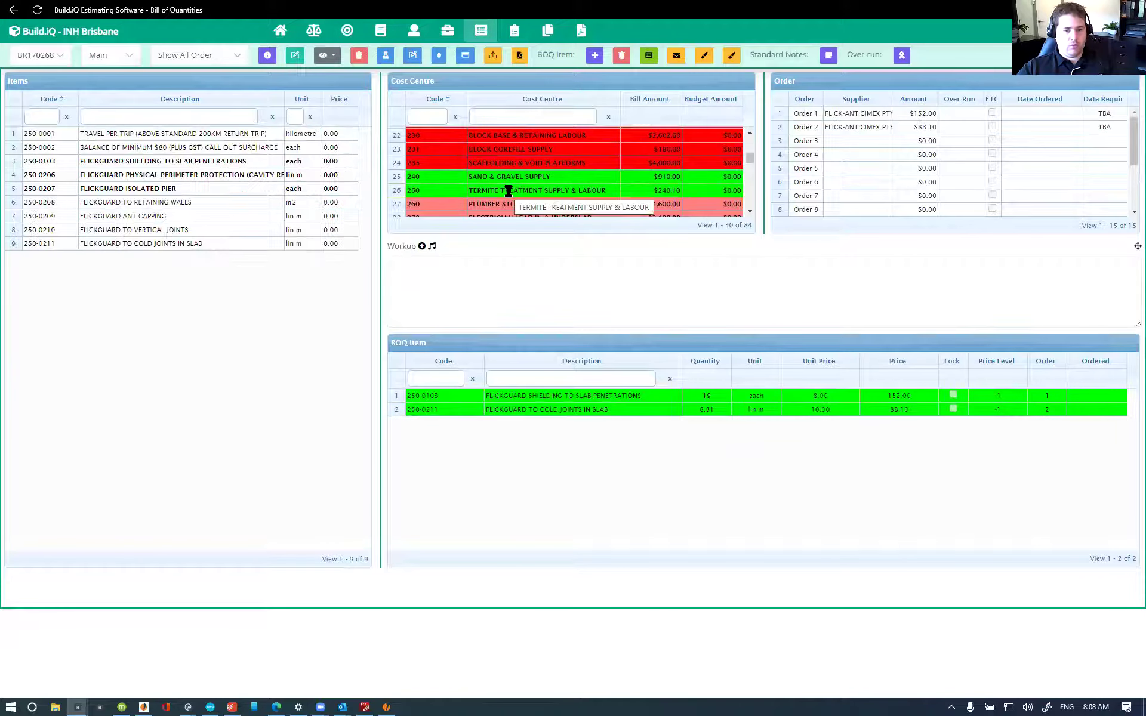
{"action": "scroll", "coordinate": [508, 191], "scroll_direction": "down", "scroll_amount": 2}
{"action": "left_click", "coordinate": [525, 196]}
{"action": "left_click", "coordinate": [530, 189]}
{"action": "scroll", "coordinate": [525, 186], "scroll_direction": "down", "scroll_amount": 3}
{"action": "left_click", "coordinate": [517, 182]}
{"action": "left_click", "coordinate": [519, 192]}
{"action": "scroll", "coordinate": [493, 168], "scroll_direction": "down", "scroll_amount": 2}
{"action": "left_click", "coordinate": [495, 169]}
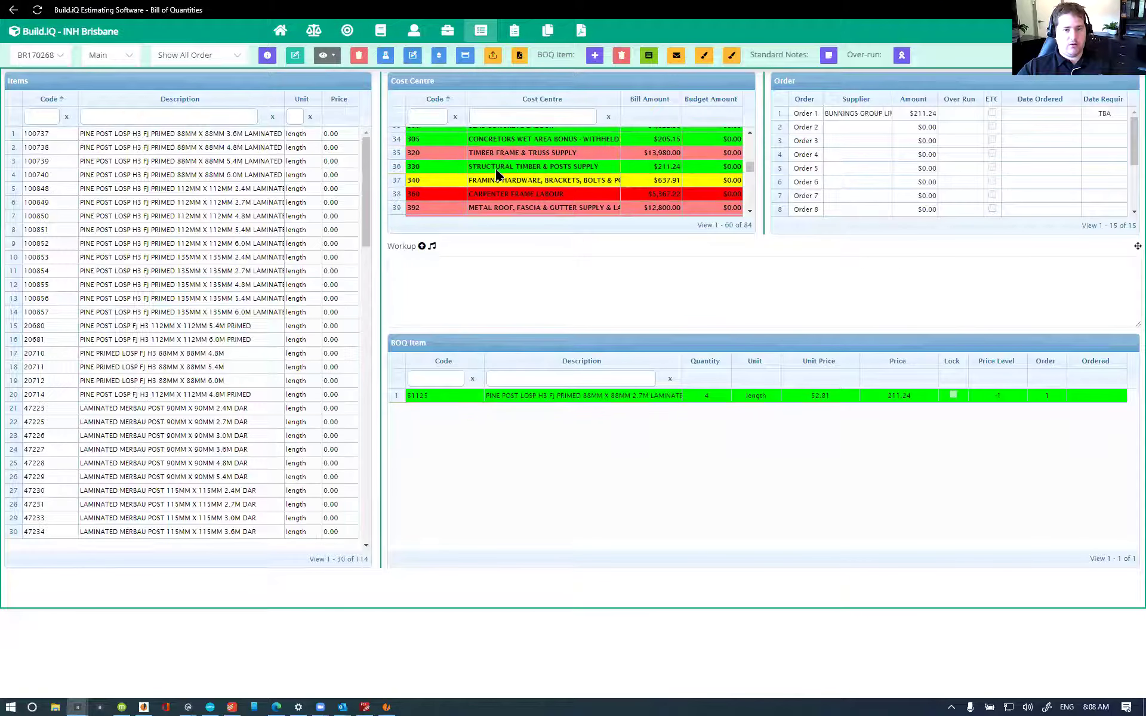
Step: Review the BOQ items and orders for cost centres 420 Plumber Rough-In, 435 Gas Connection, 445 External Doors and 455 External Door Furniture
{"action": "scroll", "coordinate": [497, 173], "scroll_direction": "down", "scroll_amount": 2}
{"action": "left_click", "coordinate": [495, 164]}
{"action": "left_click", "coordinate": [494, 173]}
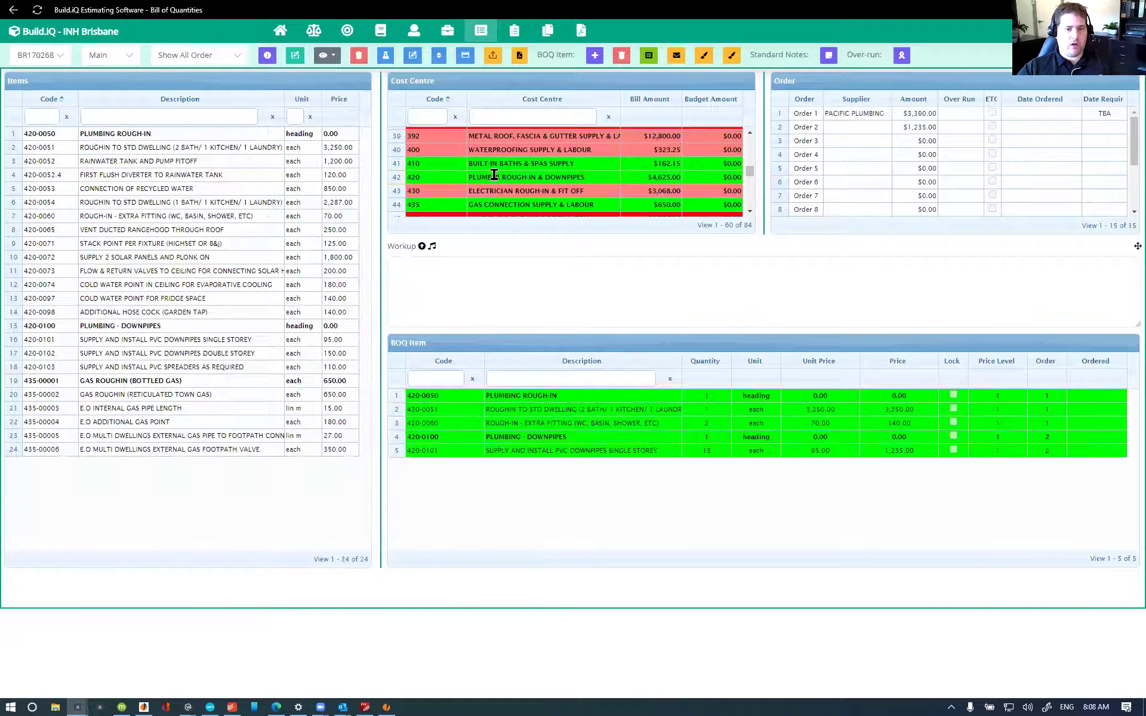
{"action": "left_click", "coordinate": [494, 204]}
{"action": "scroll", "coordinate": [504, 180], "scroll_direction": "down", "scroll_amount": 2}
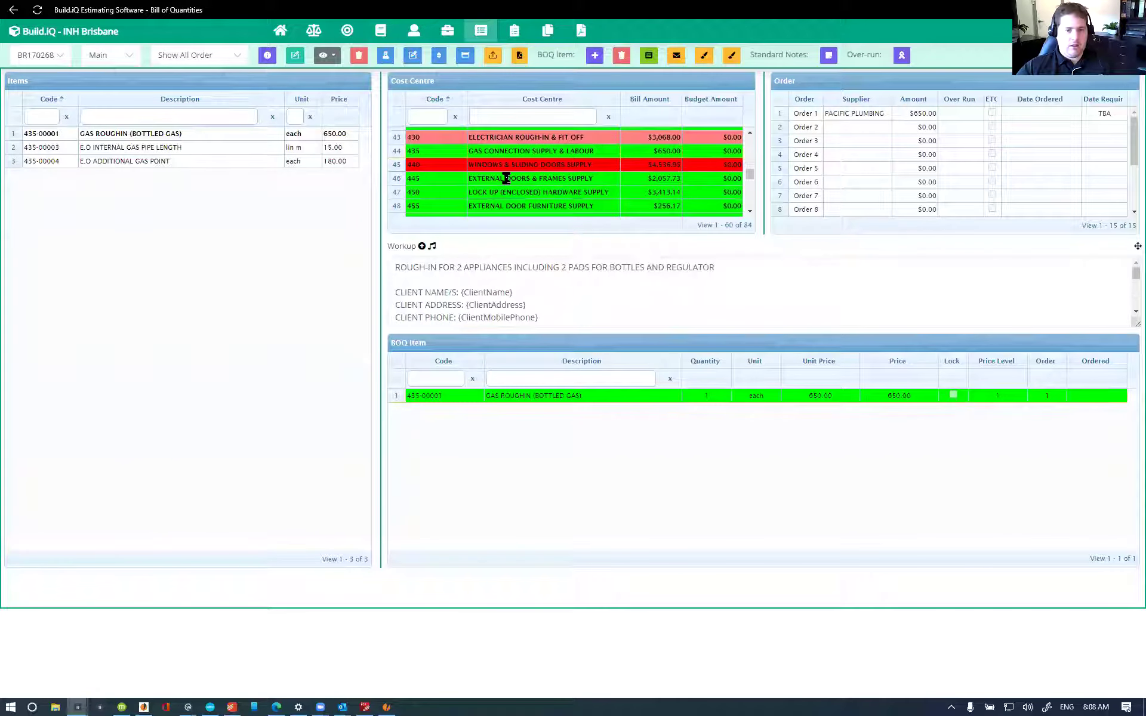
{"action": "left_click", "coordinate": [506, 178]}
{"action": "left_click", "coordinate": [501, 204]}
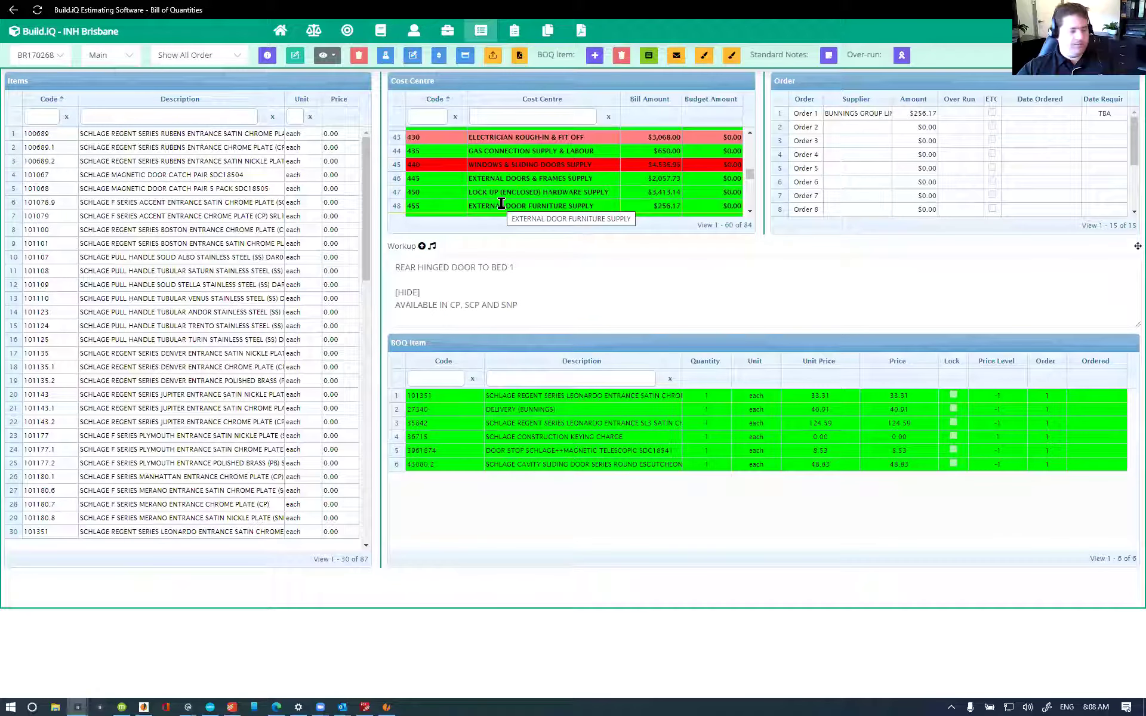